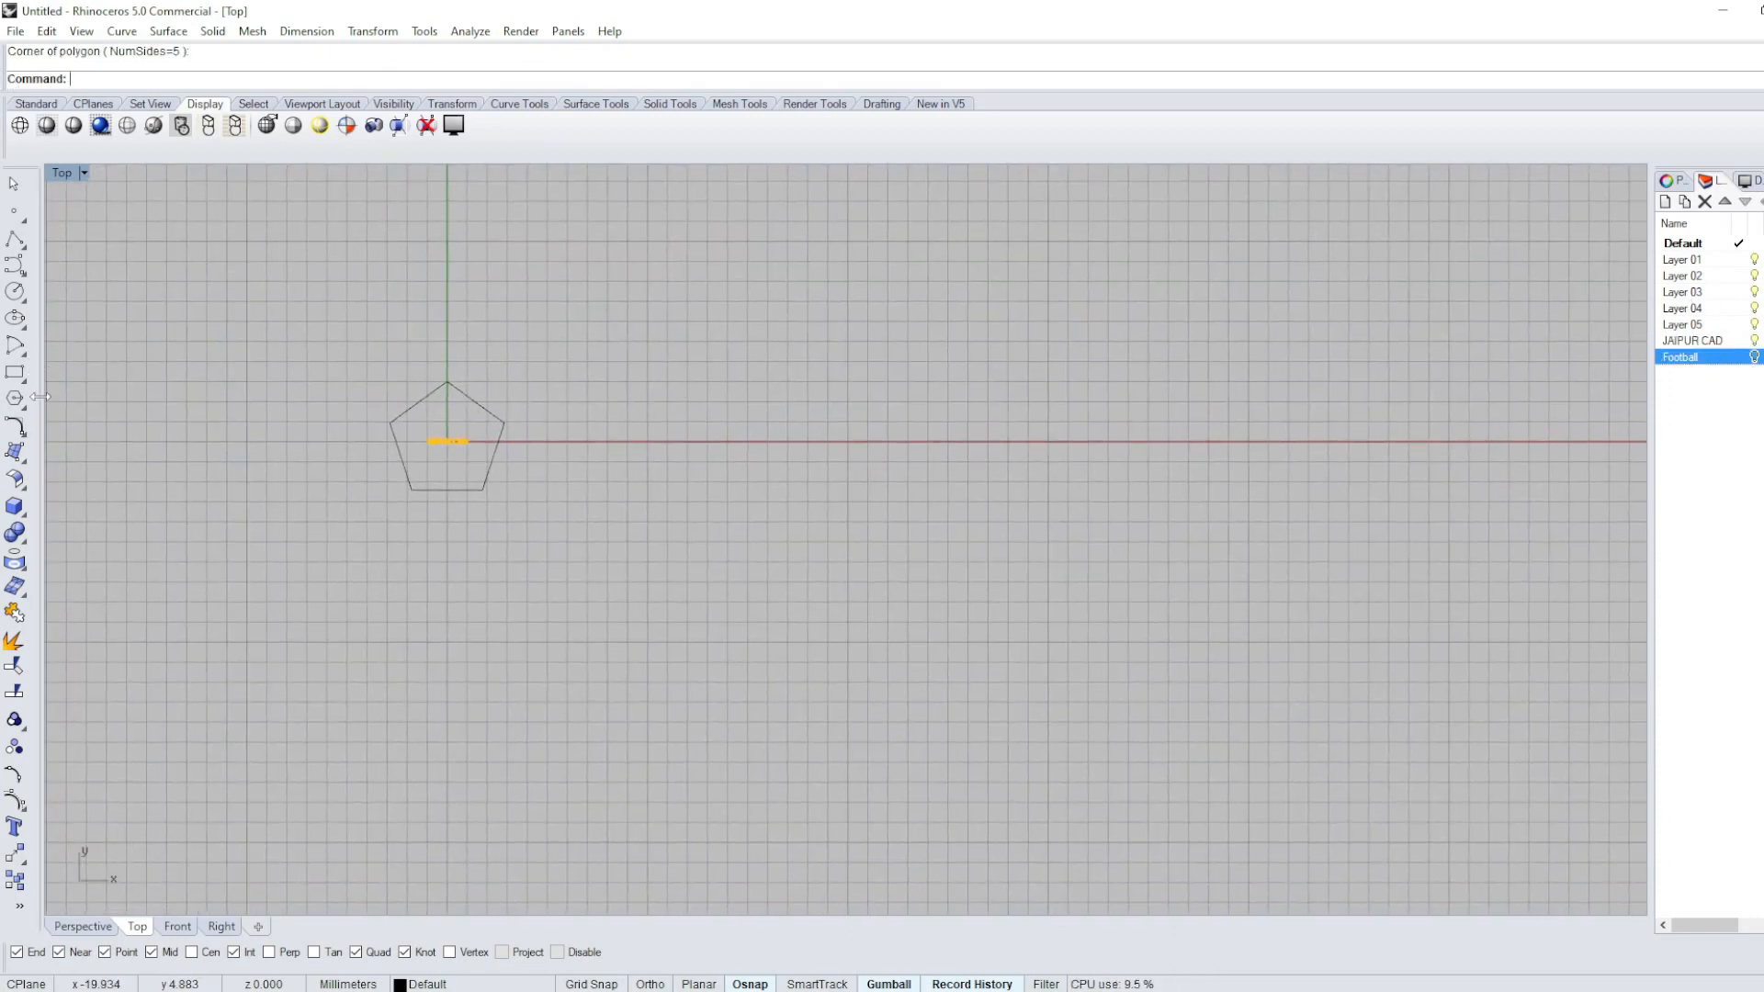
Draw a six-sided polygon centred on the pentagon's lower-right corner, with one corner on the pentagon's adjacent right vertex.
left_click(26, 406)
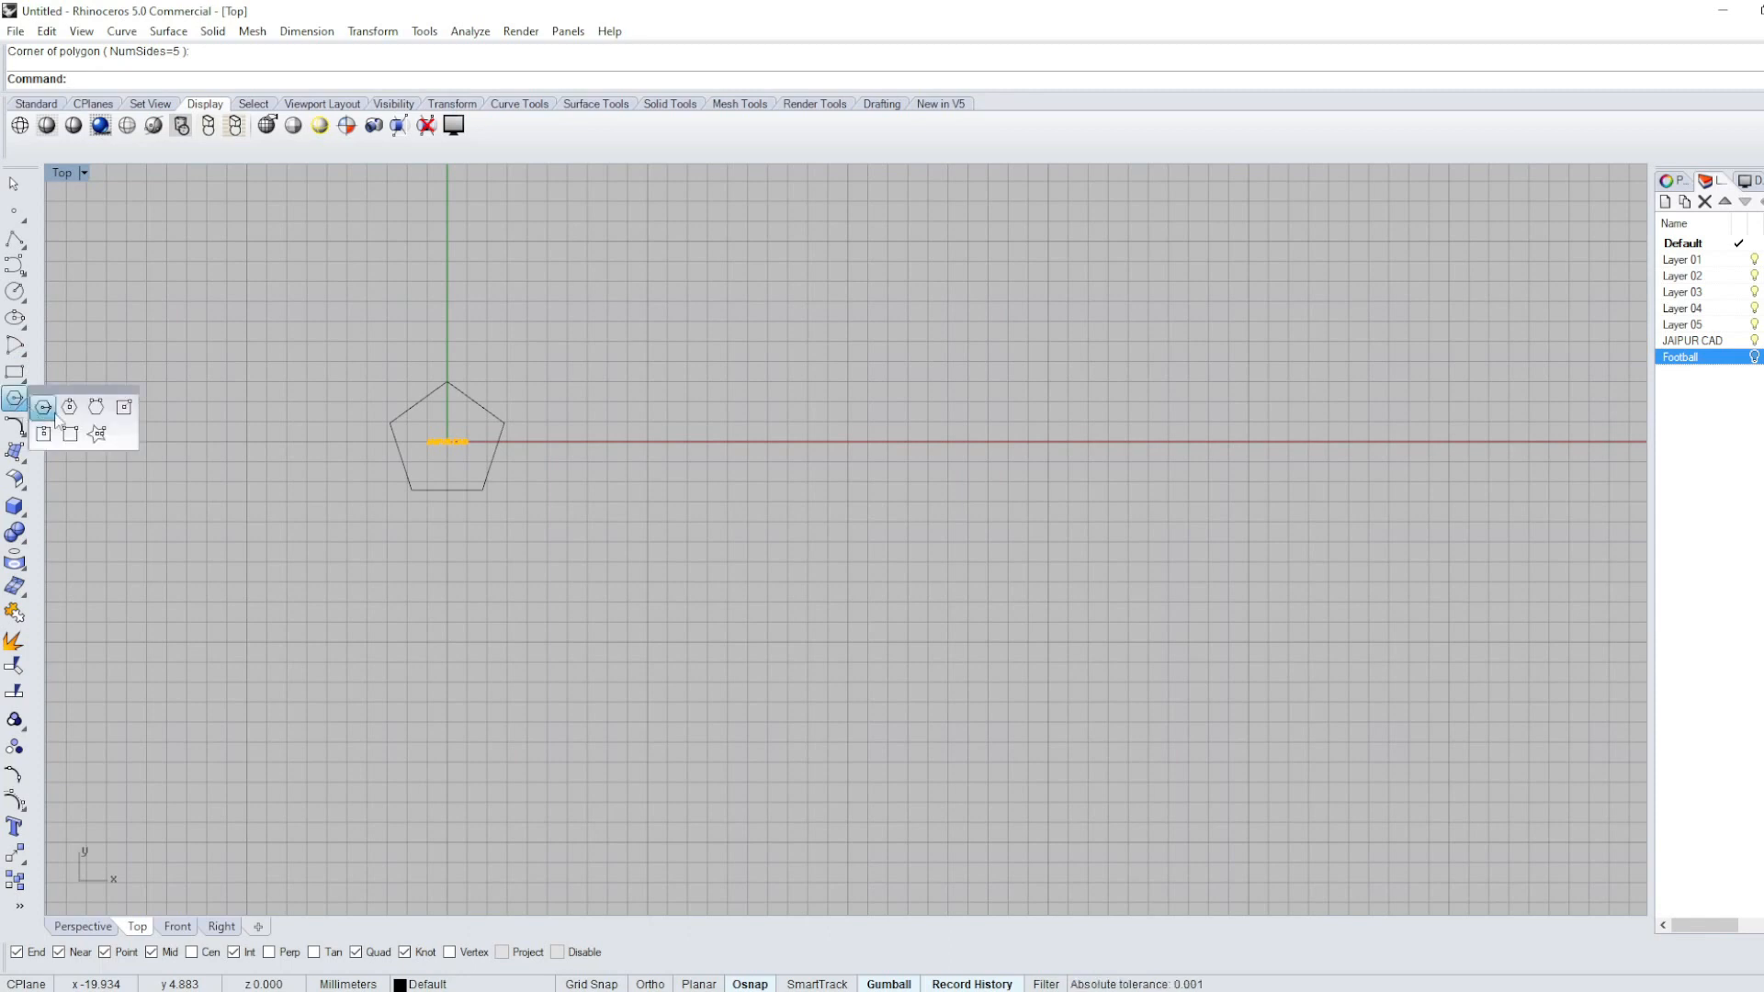
left_click(43, 407)
left_click(212, 79)
type("6")
key("Return")
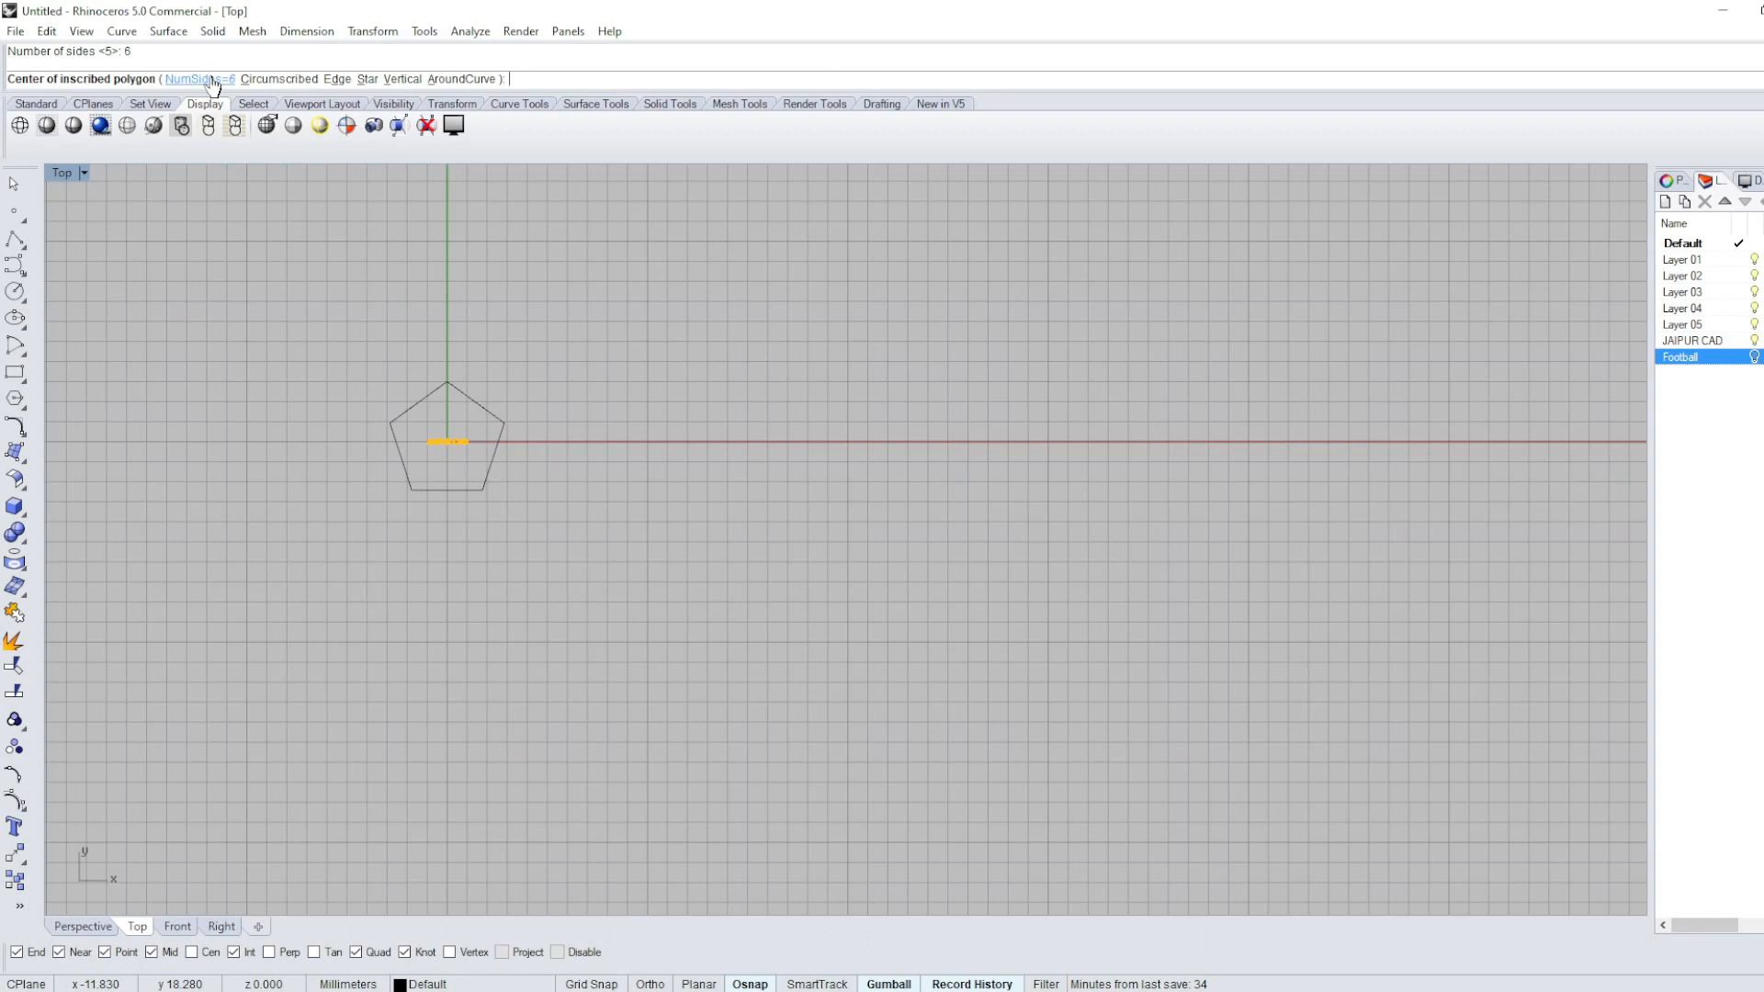
left_click(481, 490)
left_click(503, 423)
Move the hexagon by its left corner to the pentagon's lower-right corner so the two polygons share an edge.
left_click(538, 517)
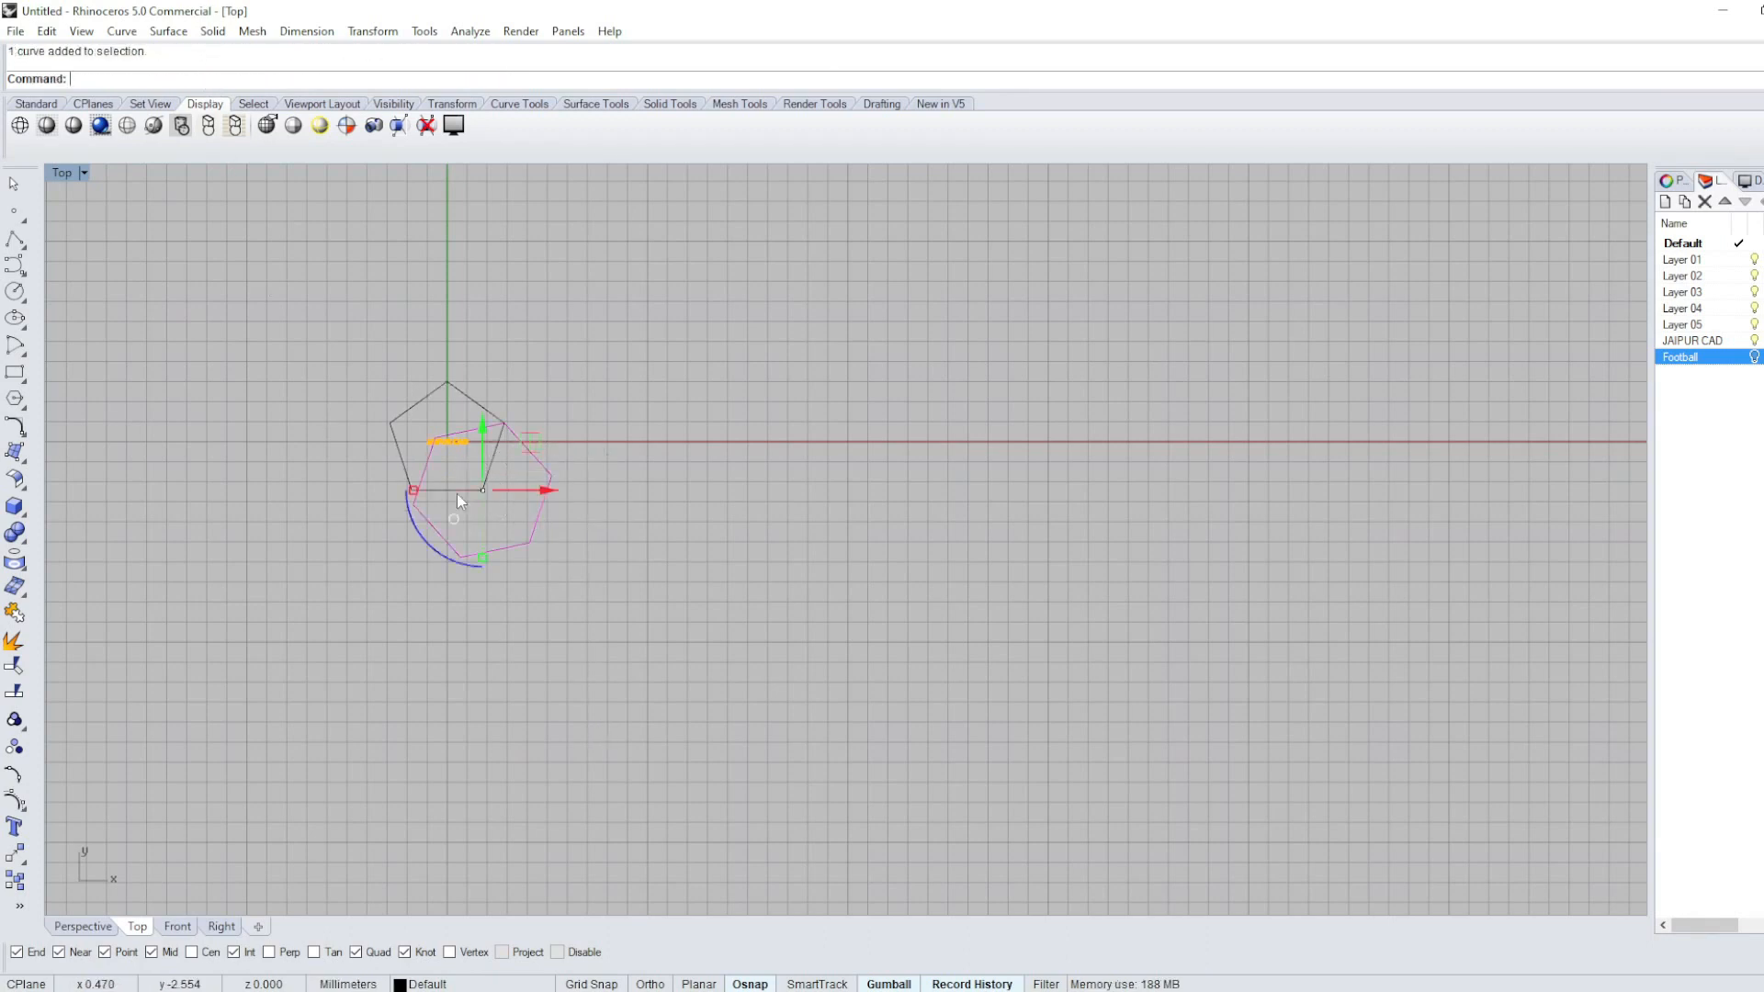
type("m")
key("Return")
left_click(413, 505)
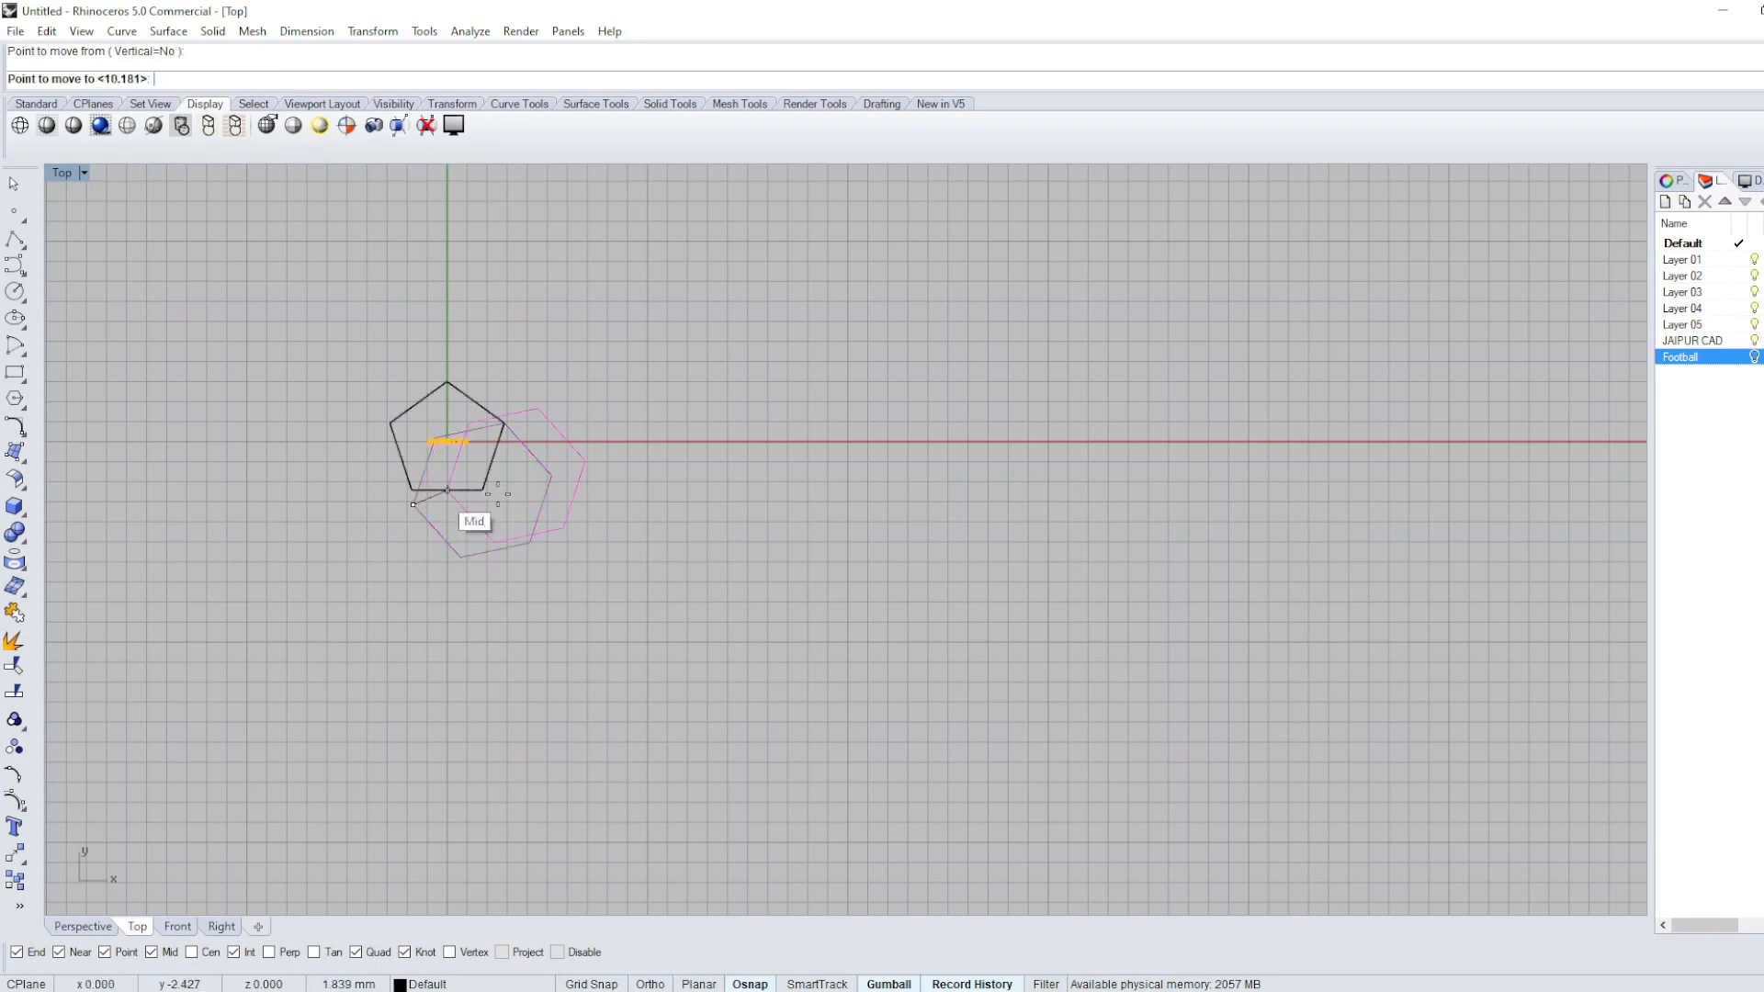
left_click(483, 489)
left_click(631, 389)
Restore the four-viewport layout and enlarge the Perspective viewport.
right_click_drag(529, 685, 708, 647)
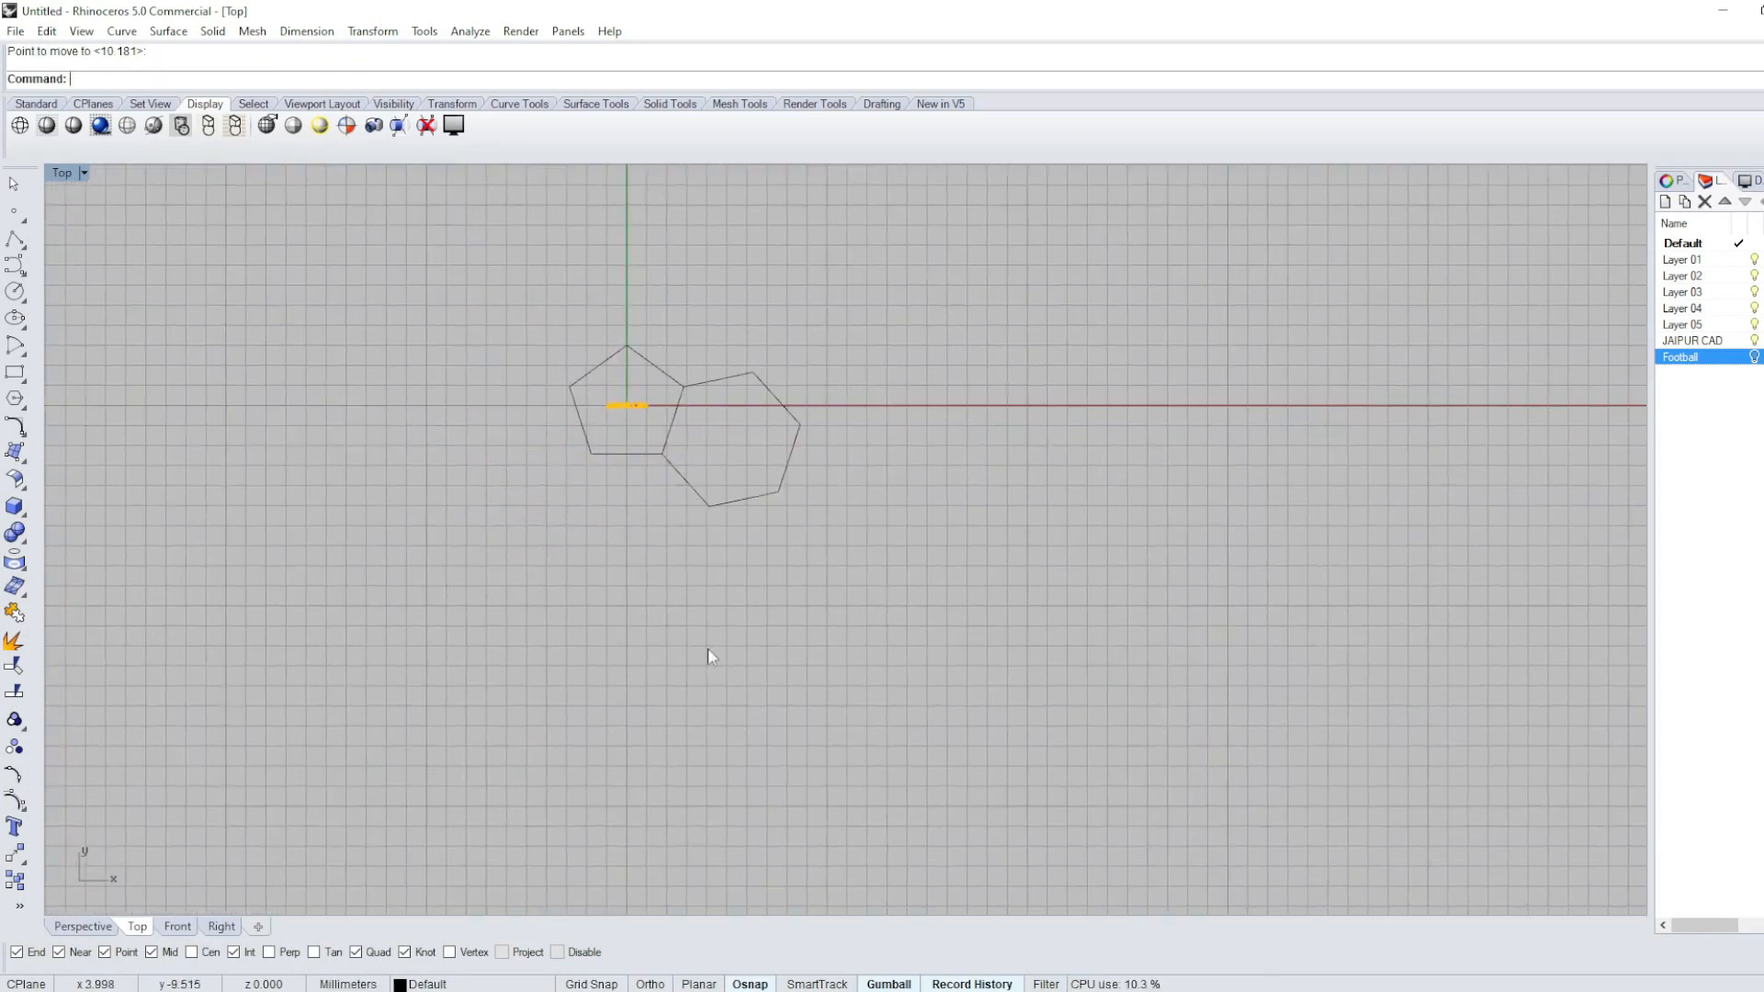
scroll(342, 232, "down", 3)
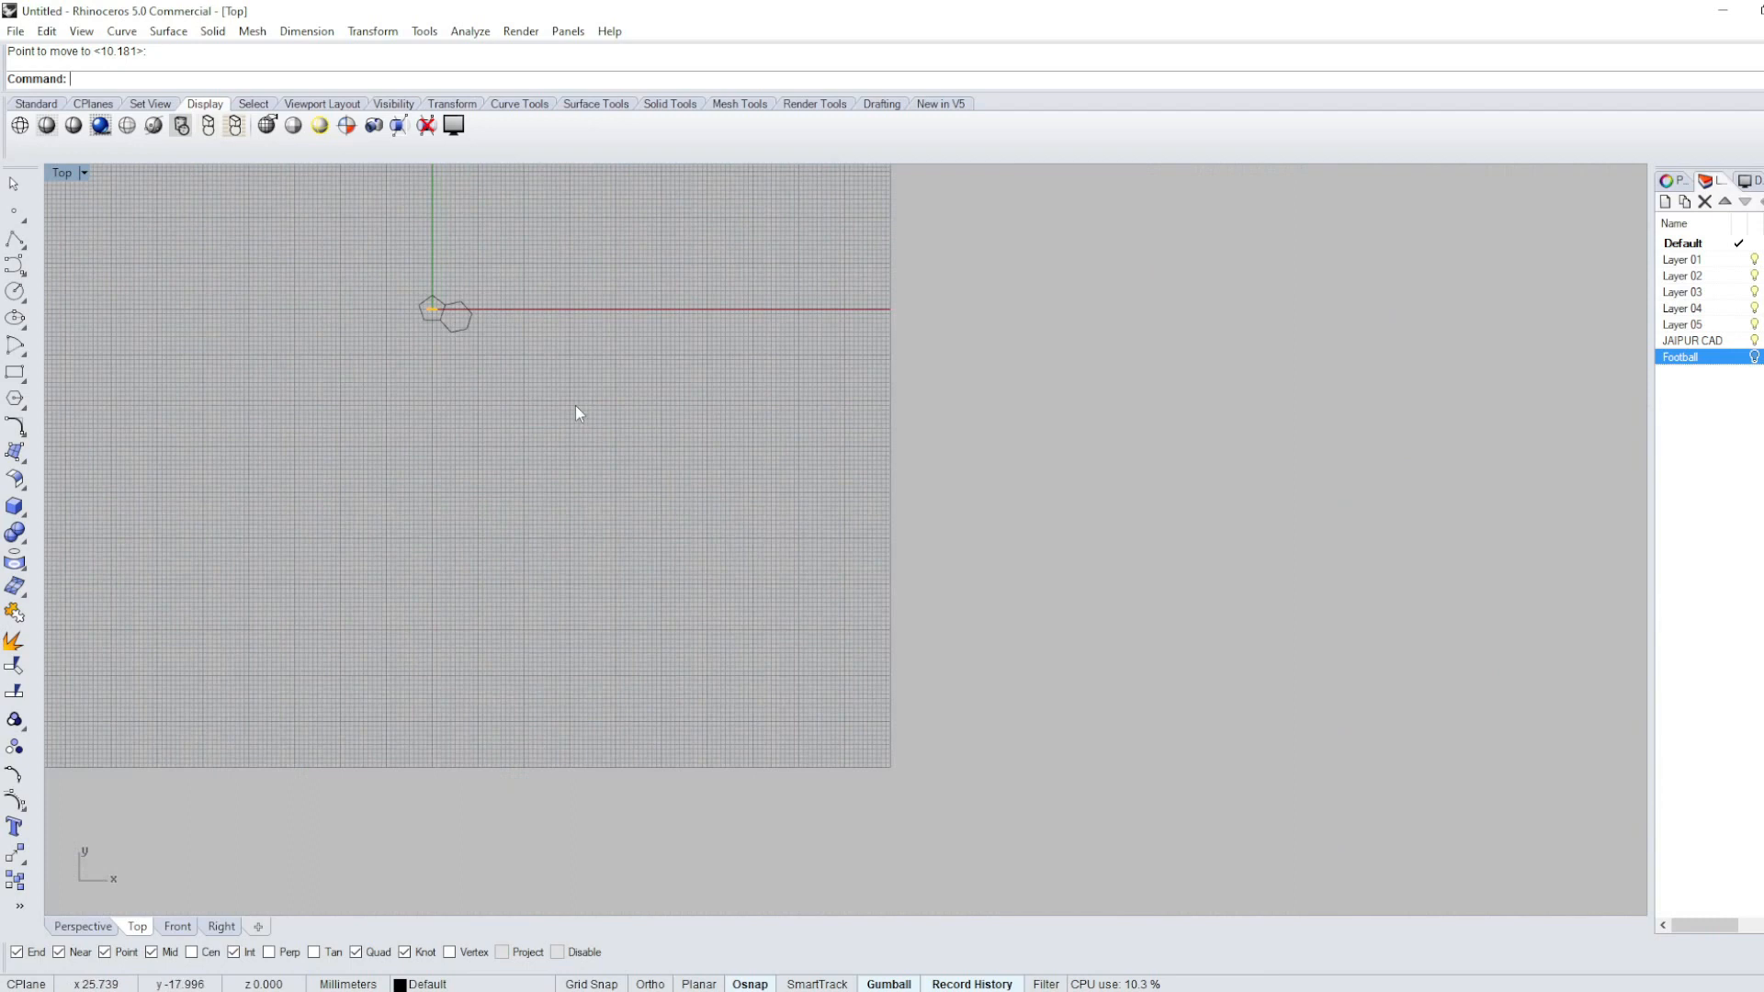
double_click(70, 175)
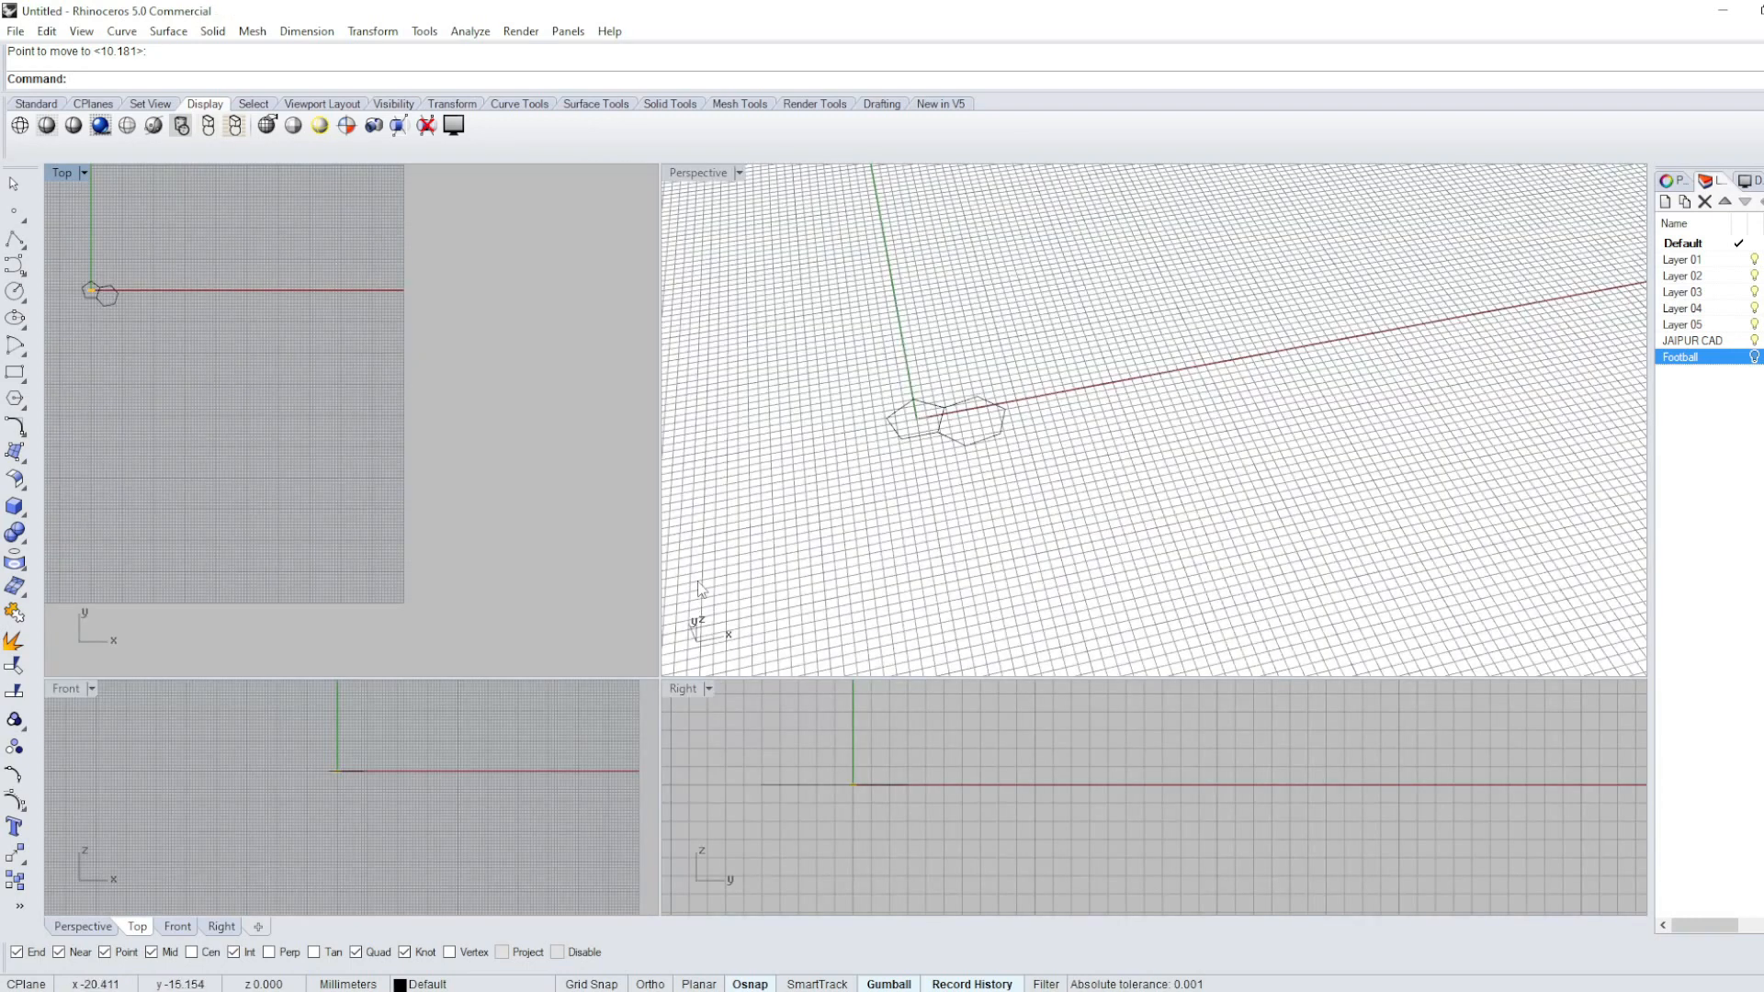
right_click_drag(356, 358, 485, 397)
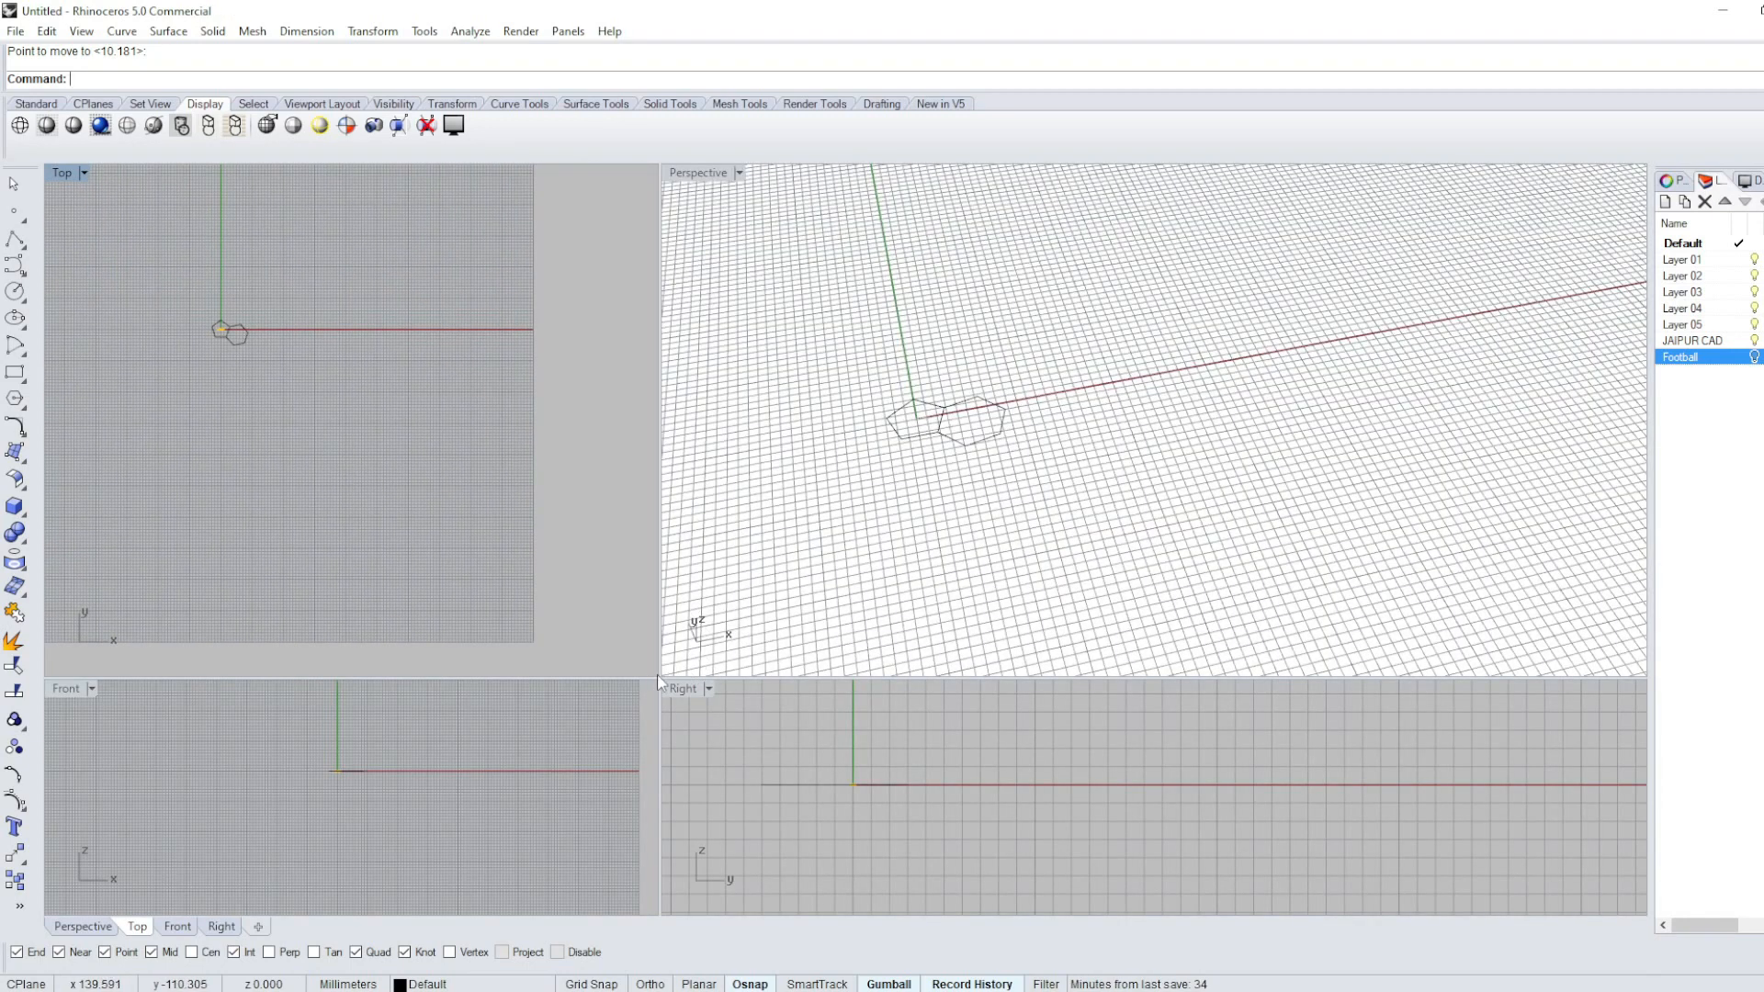
left_click_drag(659, 678, 609, 688)
right_click_drag(1118, 323, 1050, 383)
scroll(1050, 383, "down", 6)
Set the Perspective viewport to Shaded display and hide its grid.
left_click(688, 173)
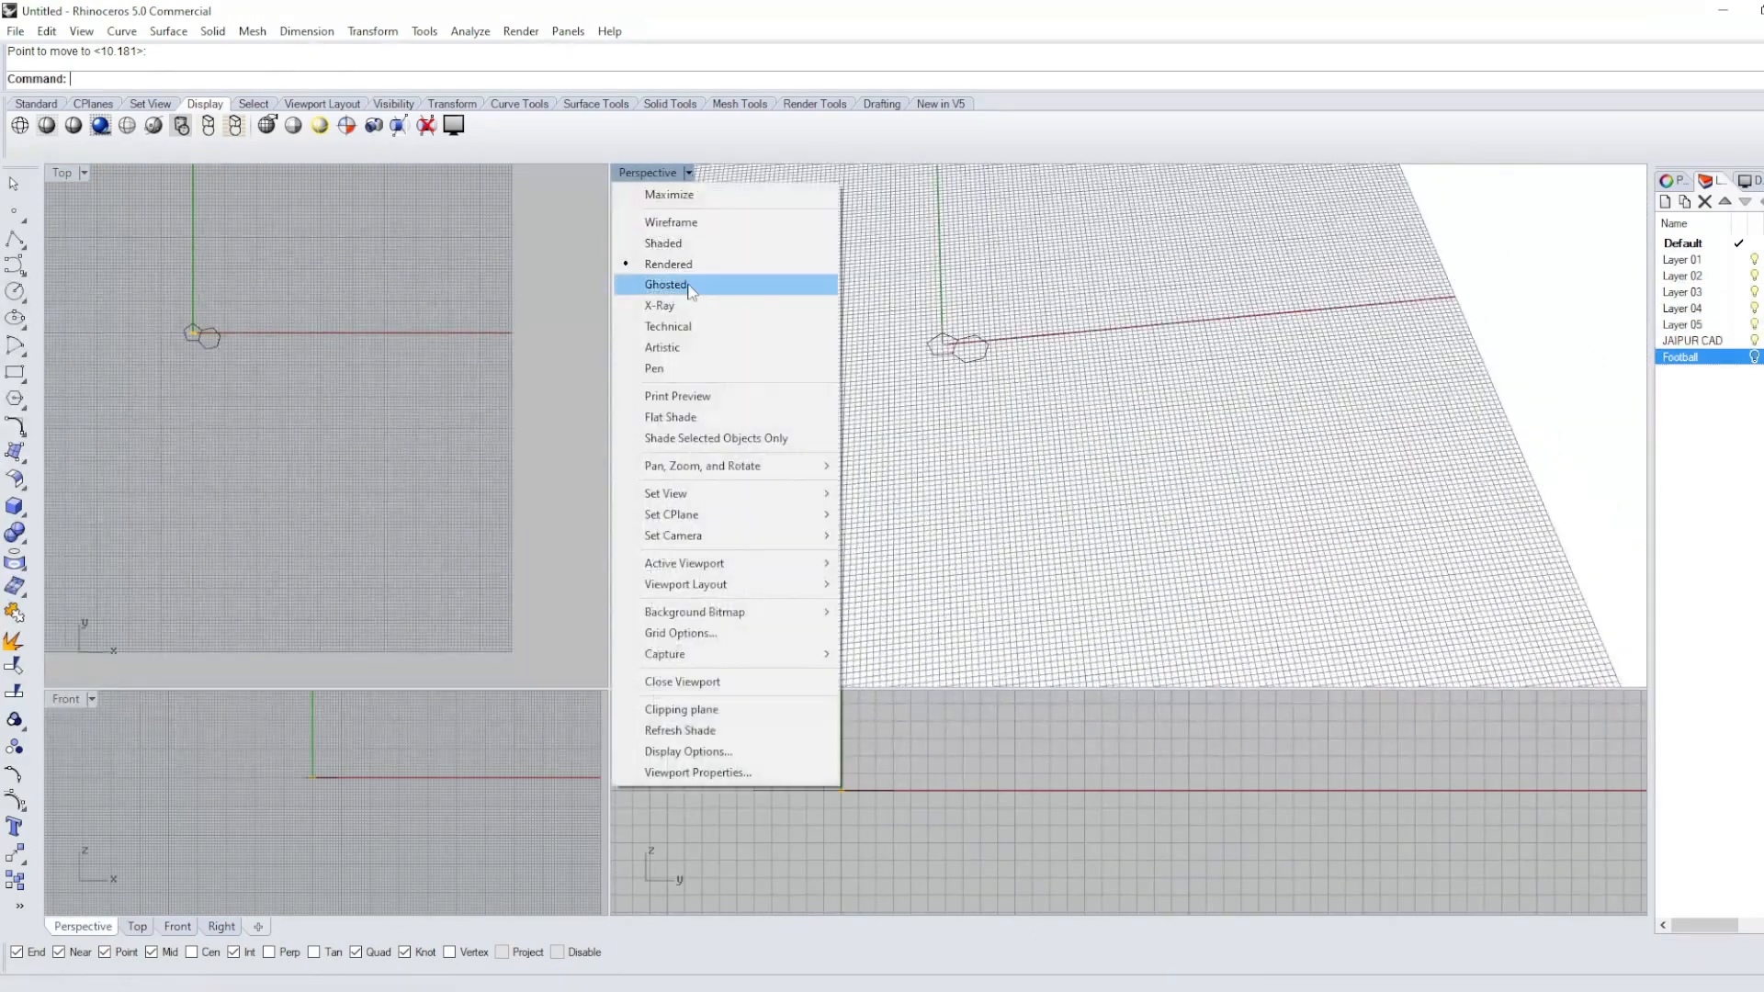
left_click(684, 244)
scroll(989, 342, "up", 9)
right_click_drag(1027, 345, 1184, 268)
scroll(903, 411, "down", 5)
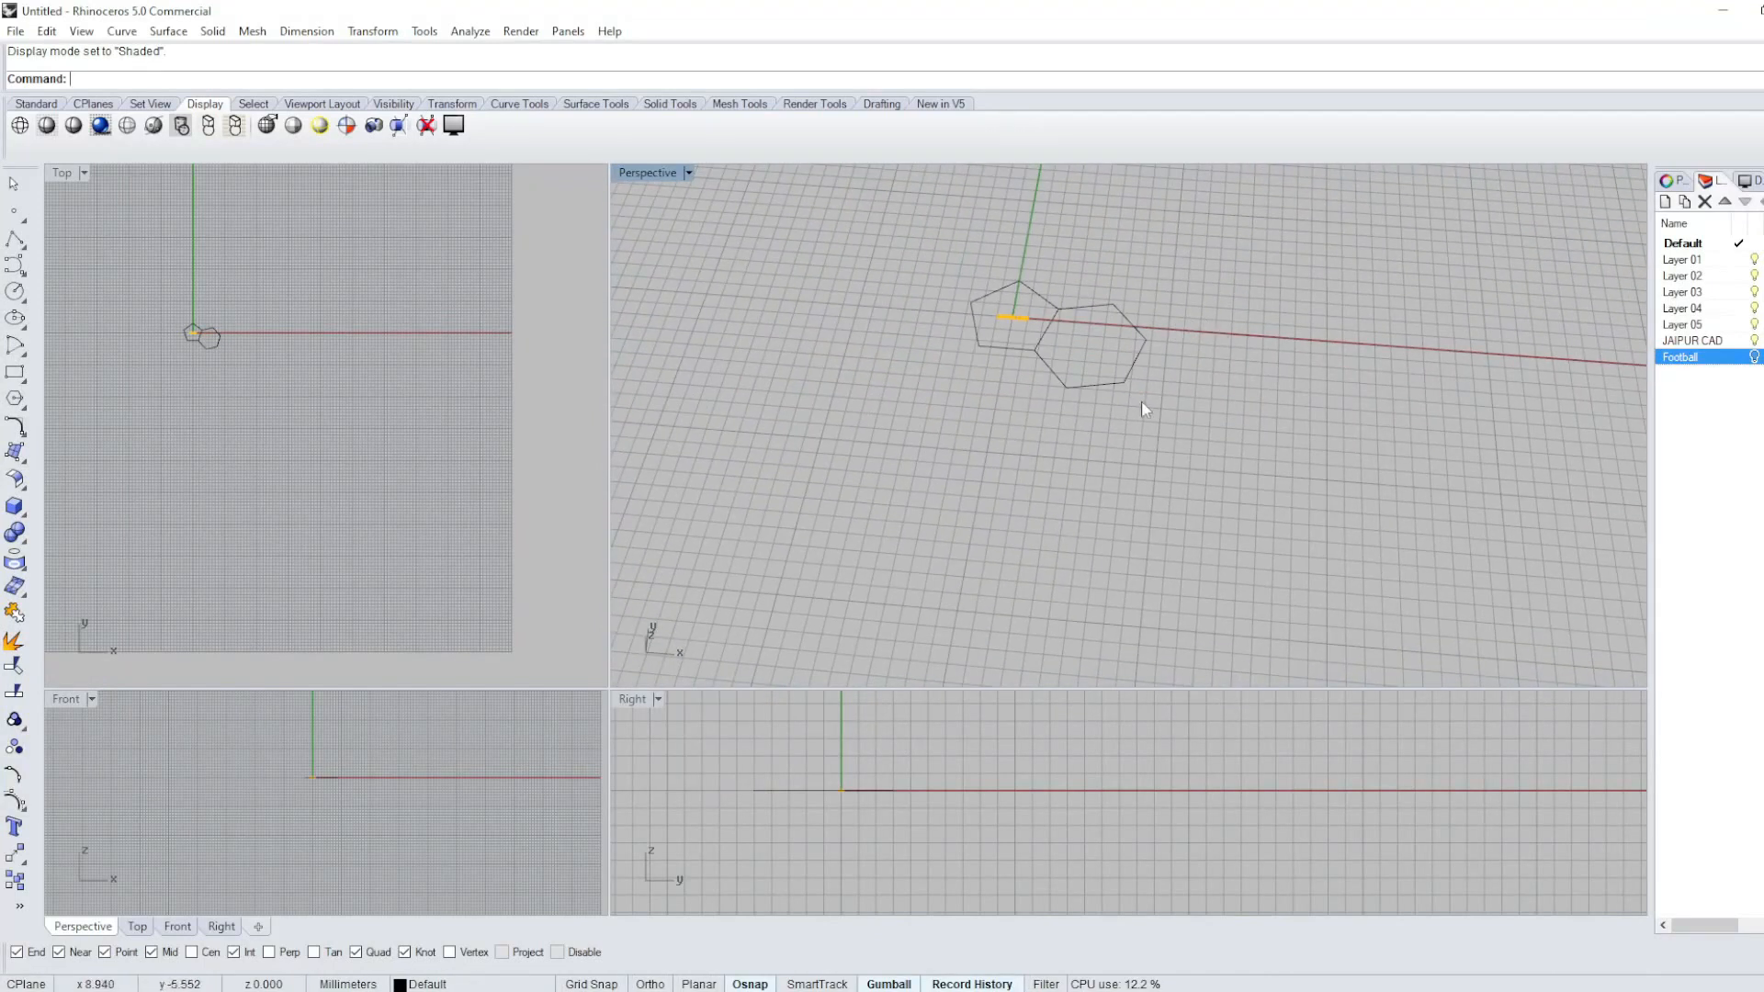
key("F7")
Revolve the hexagon a full 360 degrees around the edge it shares with the pentagon.
mouse_move(1142, 445)
right_mouse_down()
mouse_move(1185, 345)
mouse_move(1163, 441)
right_mouse_up()
scroll(1033, 333, "up", 14)
mouse_move(346, 373)
right_mouse_down()
mouse_move(437, 390)
mouse_move(299, 383)
mouse_move(336, 364)
right_mouse_up()
scroll(267, 345, "up", 12)
scroll(272, 360, "up", 8)
left_click(398, 323)
scroll(1071, 402, "down", 4)
scroll(368, 301, "up", 12)
left_click(428, 391)
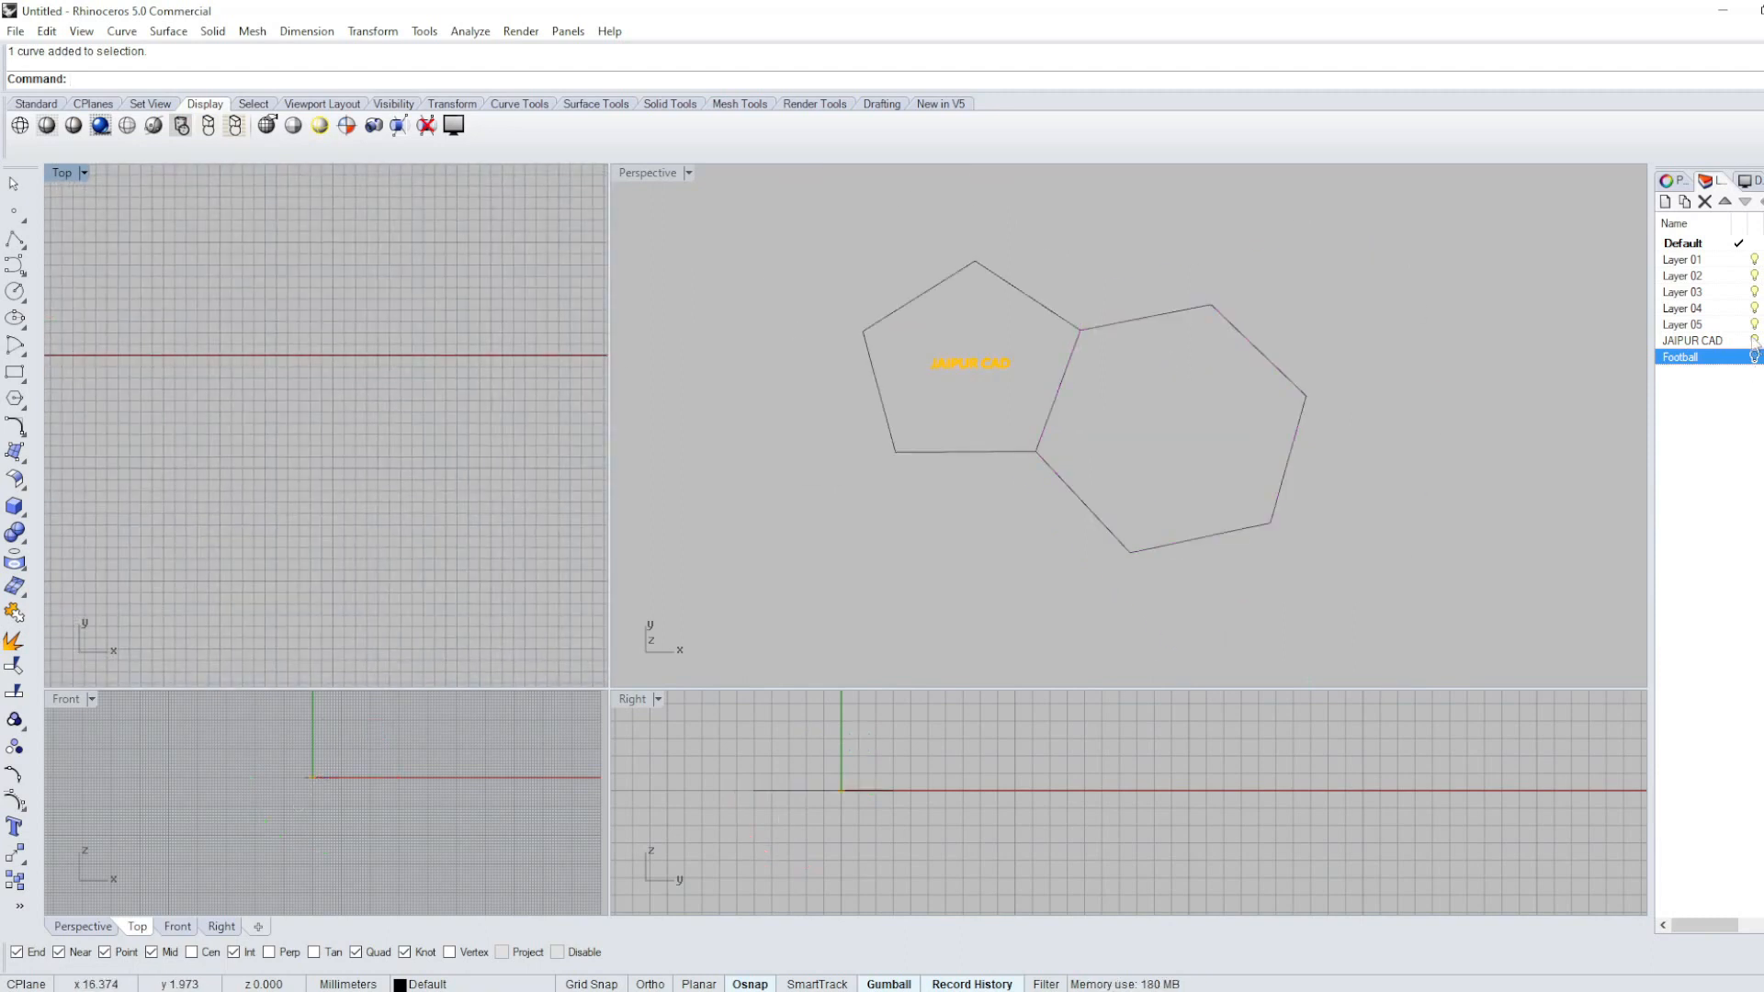
scroll(372, 384, "up", 5)
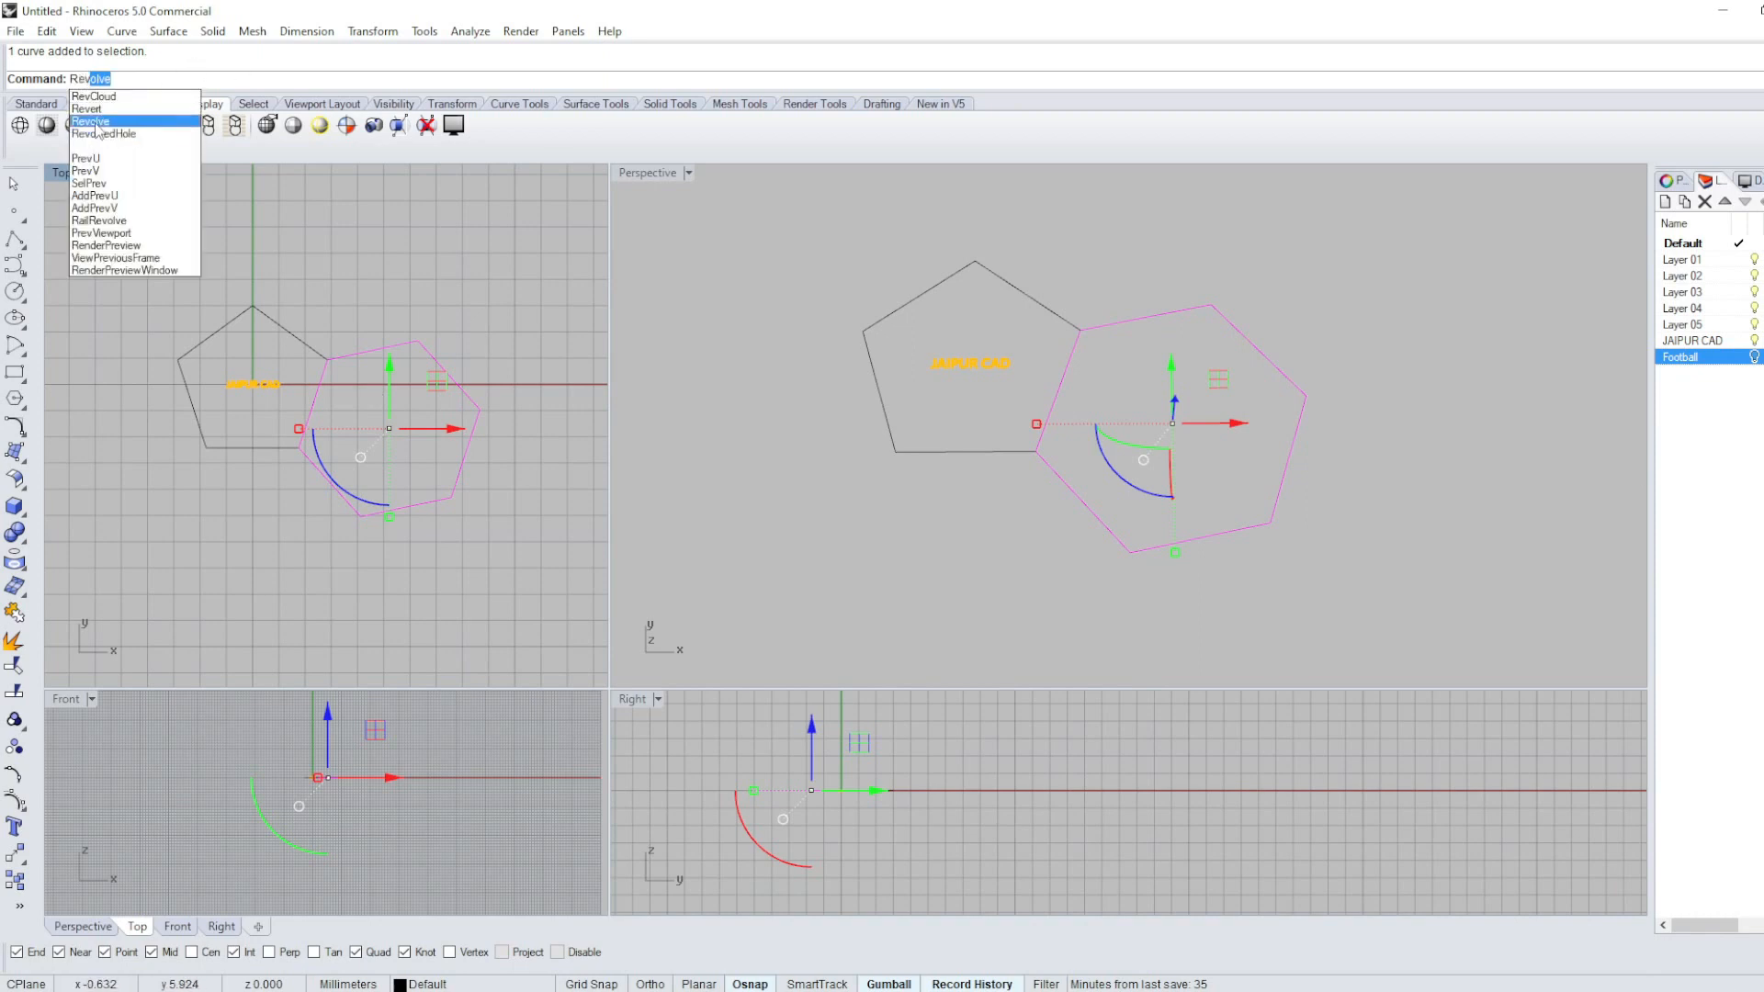
key("Return")
scroll(294, 448, "up", 4)
left_click(291, 451)
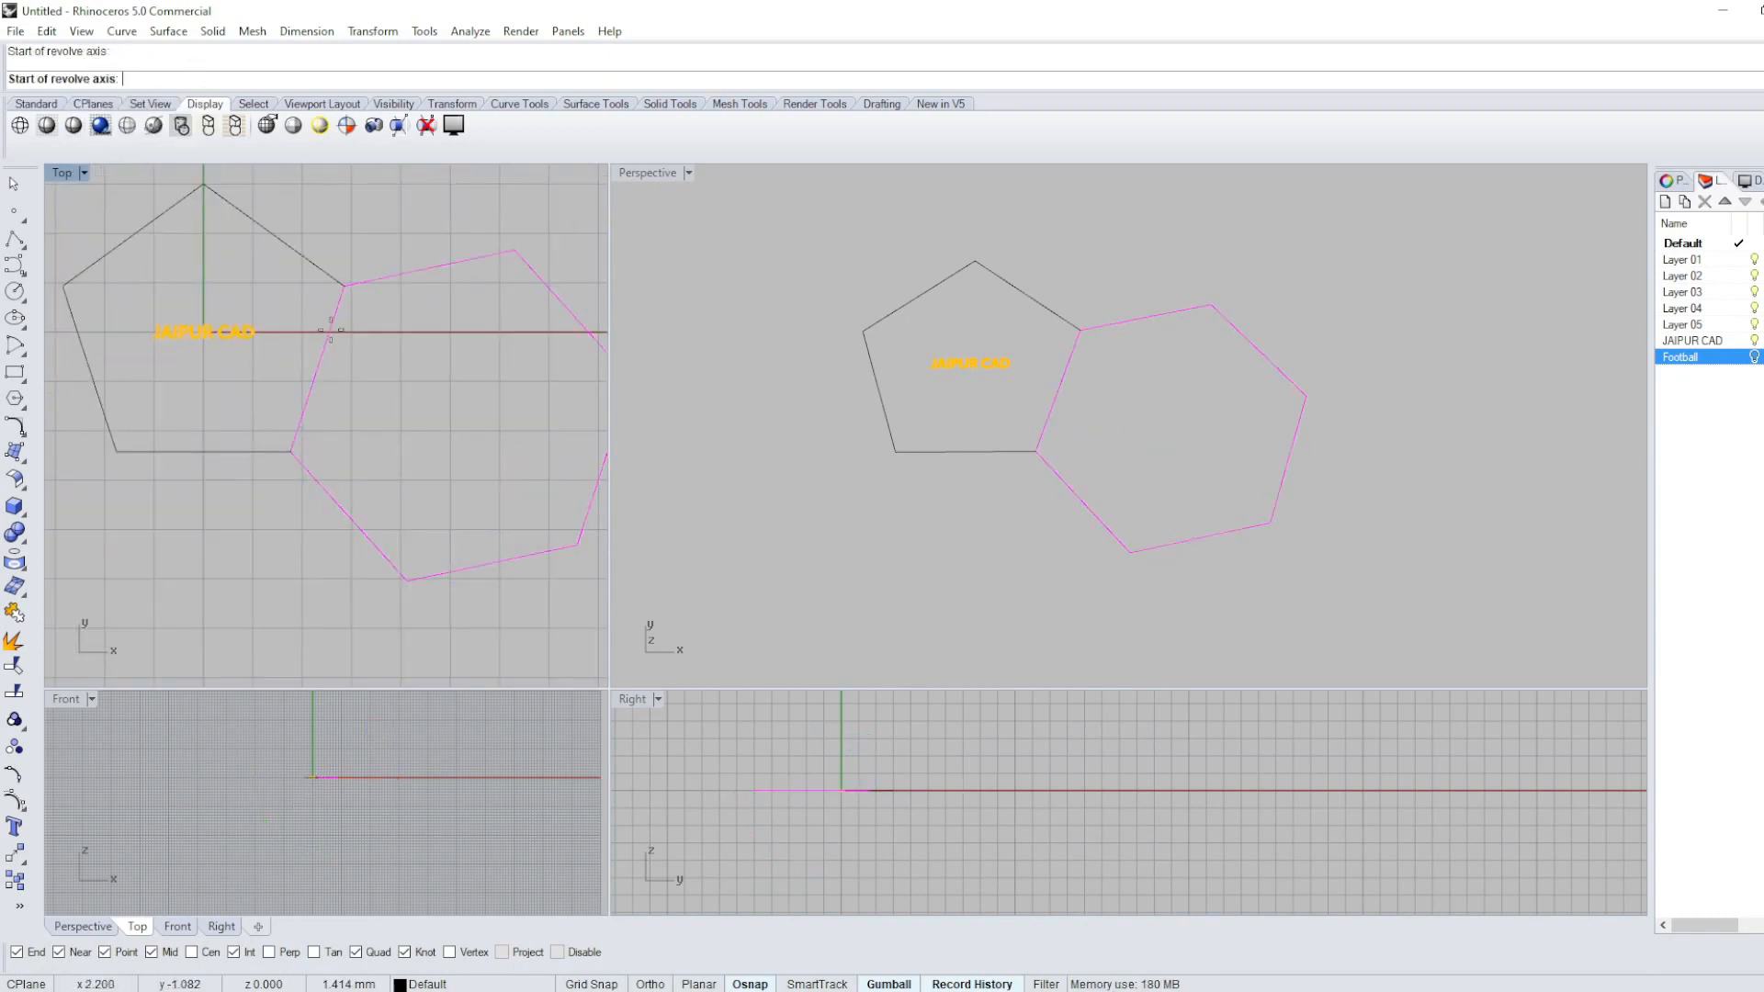
left_click(347, 293)
key("Return")
key("Return")
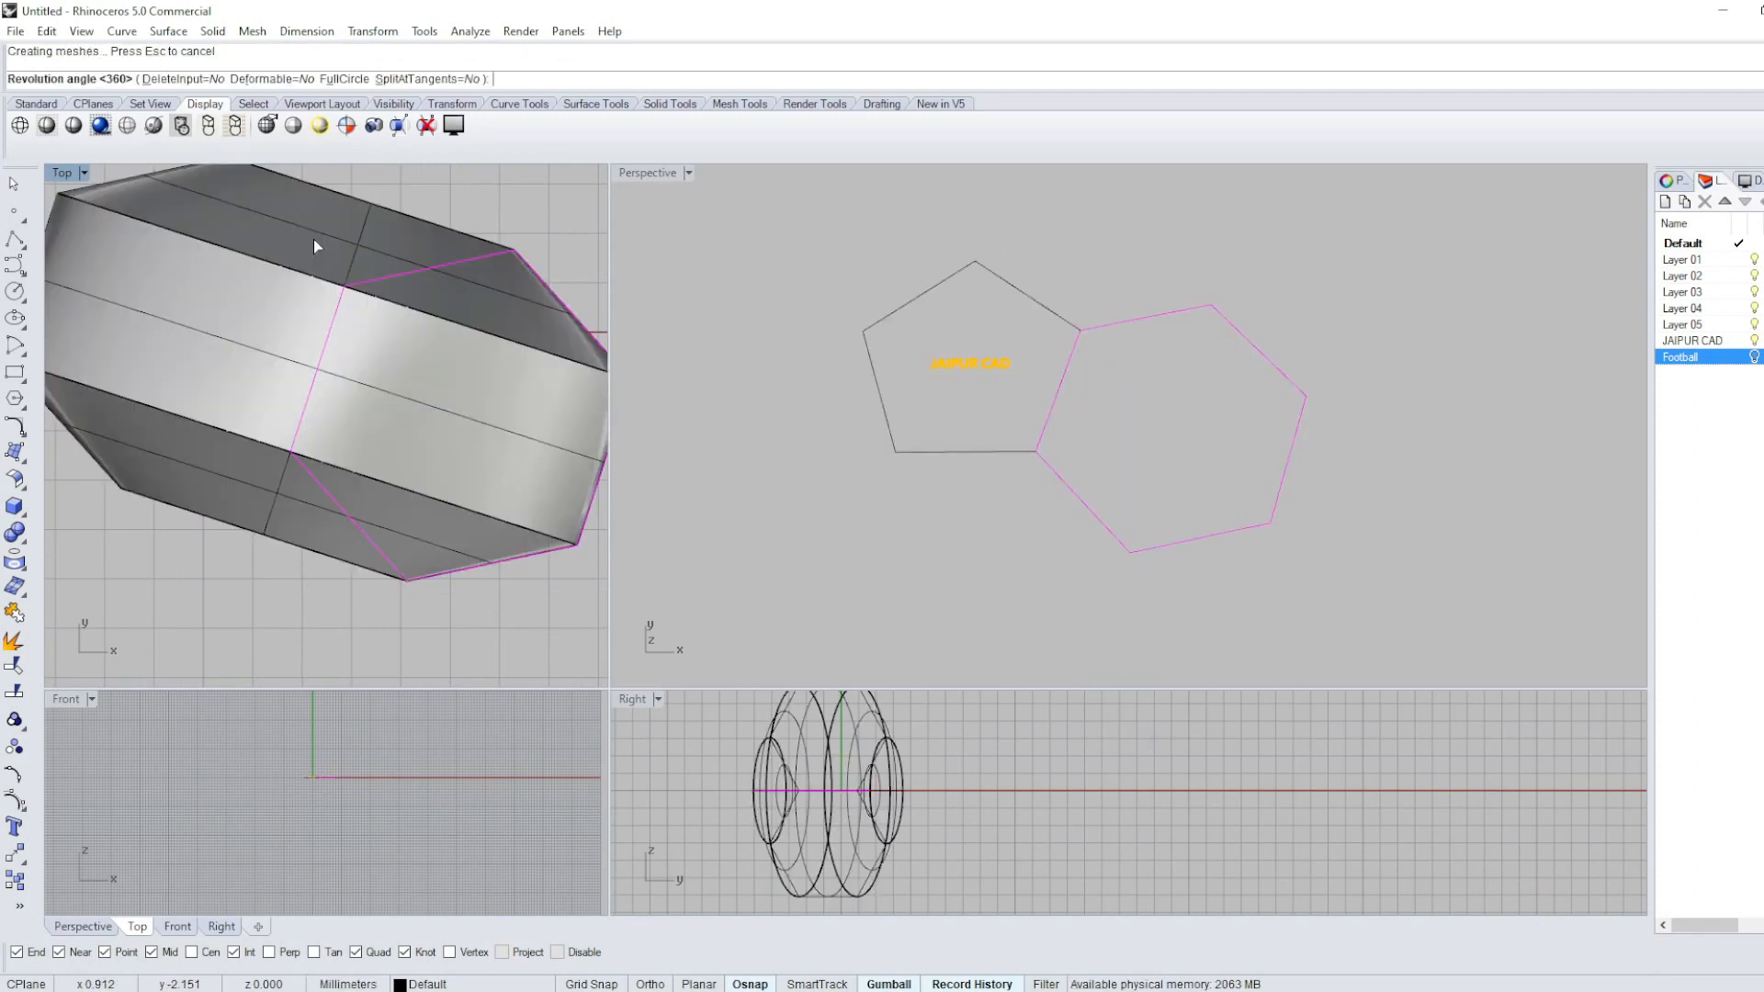
Set the Perspective viewport to Rendered display and examine the revolved hexagon from different angles.
scroll(322, 267, "down", 10)
left_click(394, 452)
right_click_drag(1029, 598, 1180, 312)
left_click(689, 173)
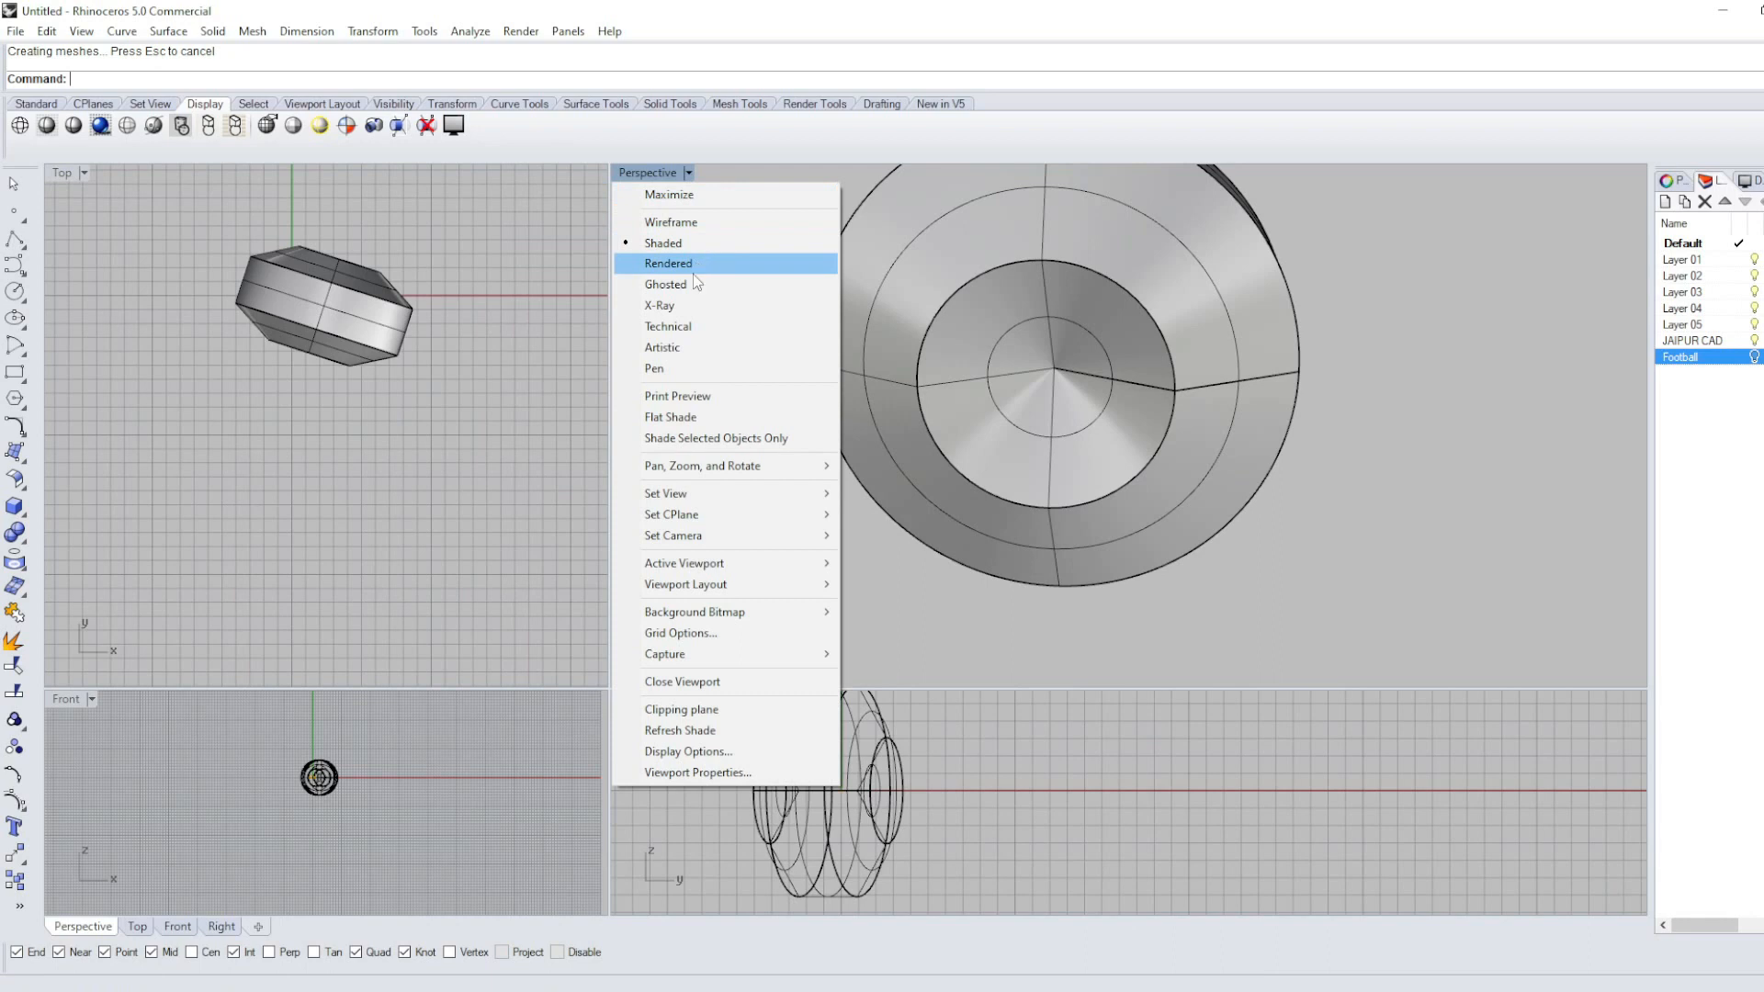
left_click(689, 265)
right_click_drag(1014, 441, 1209, 538)
scroll(308, 323, "up", 8)
Rotate a copy of the revolved body around origin 0 so that its axis lies on the pentagon's bottom edge.
left_click(287, 279)
scroll(307, 325, "down", 8)
right_click_drag(339, 271, 341, 325)
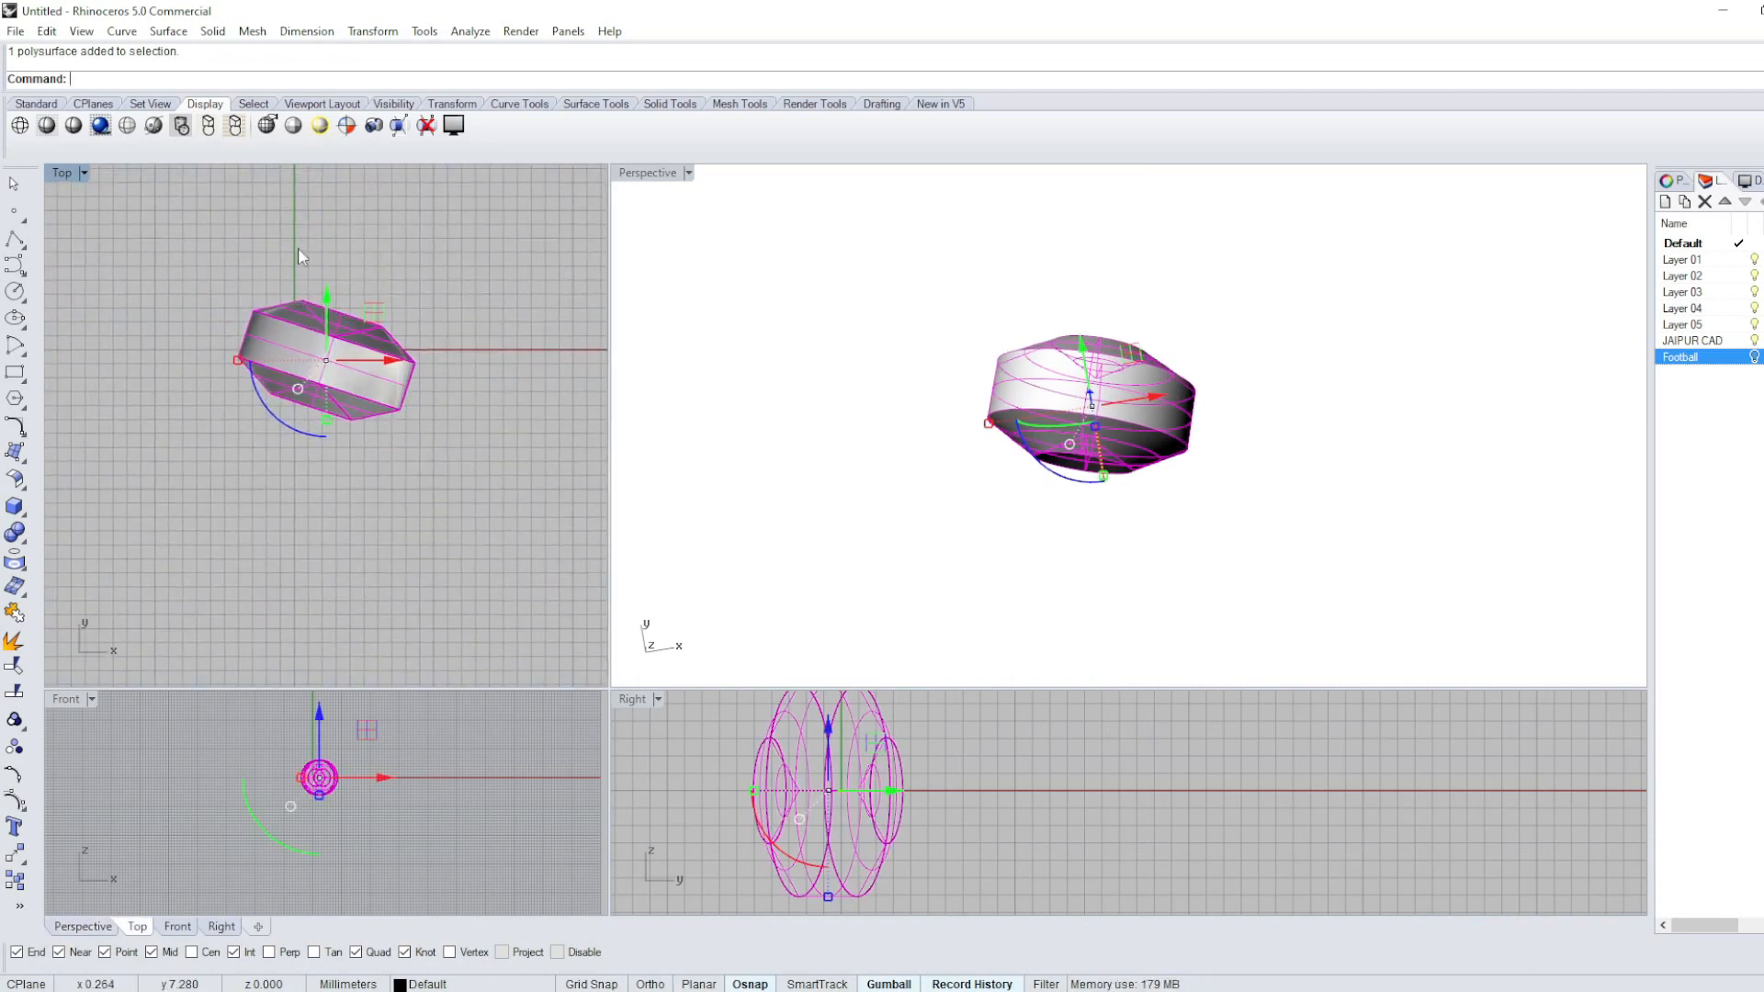
type("Rotate")
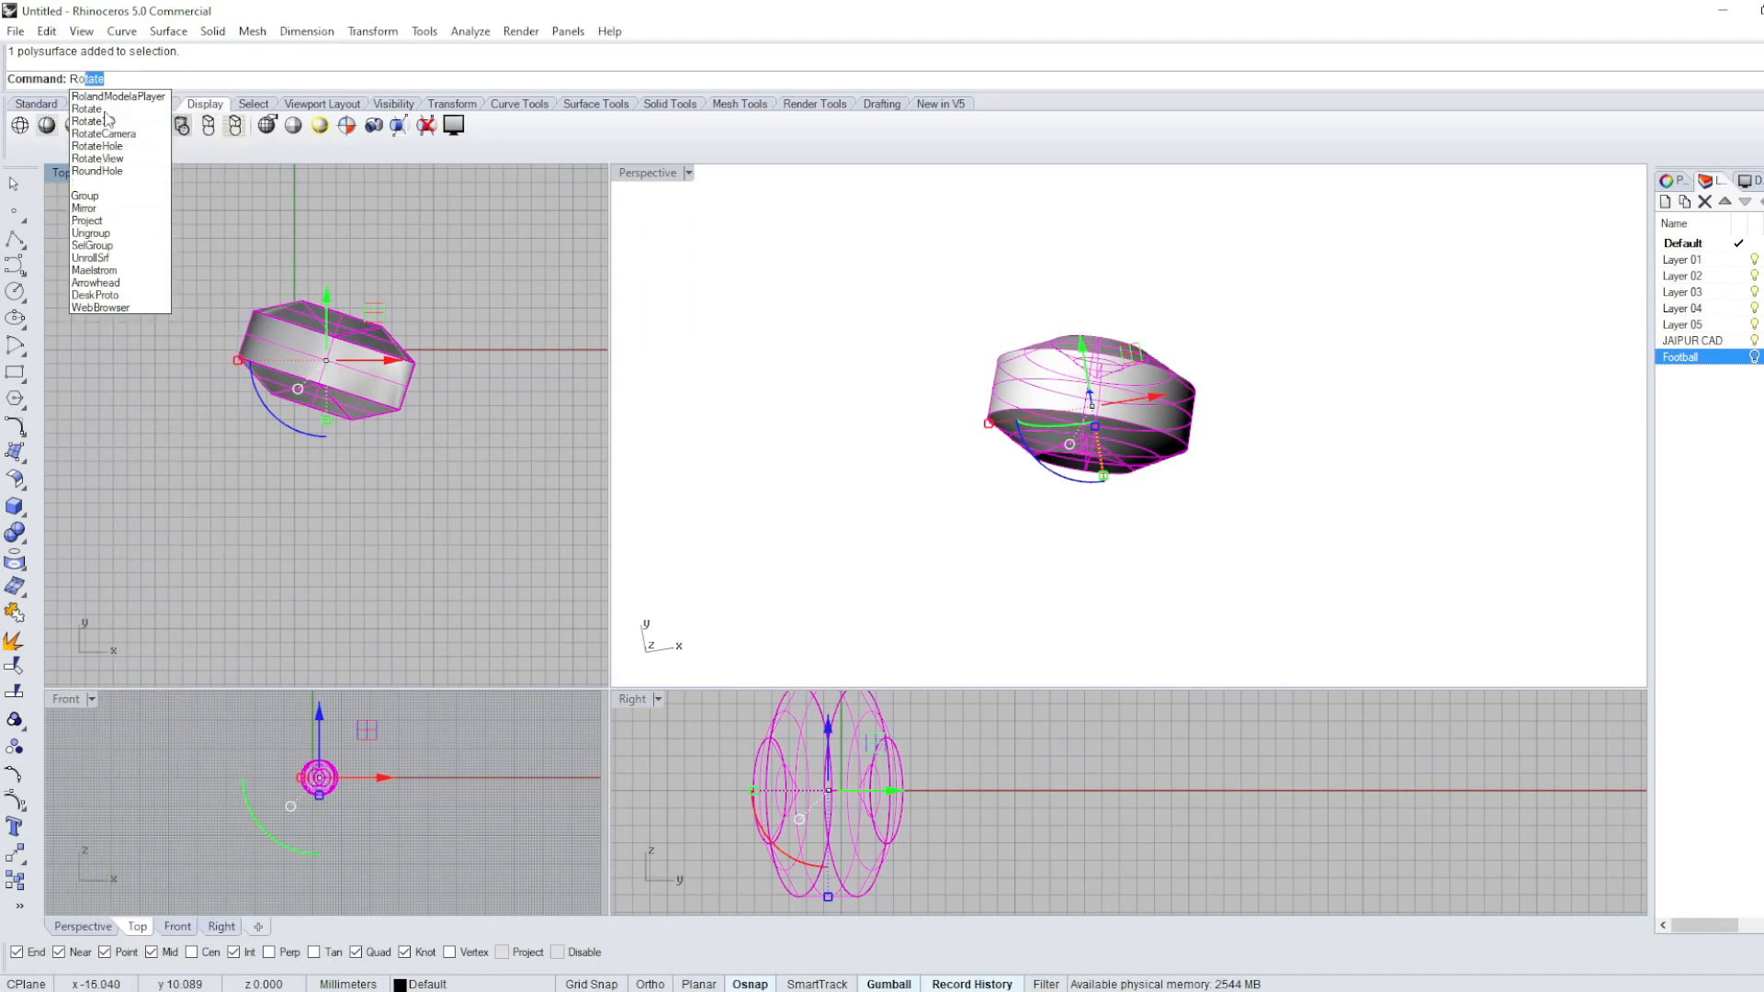
left_click(97, 111)
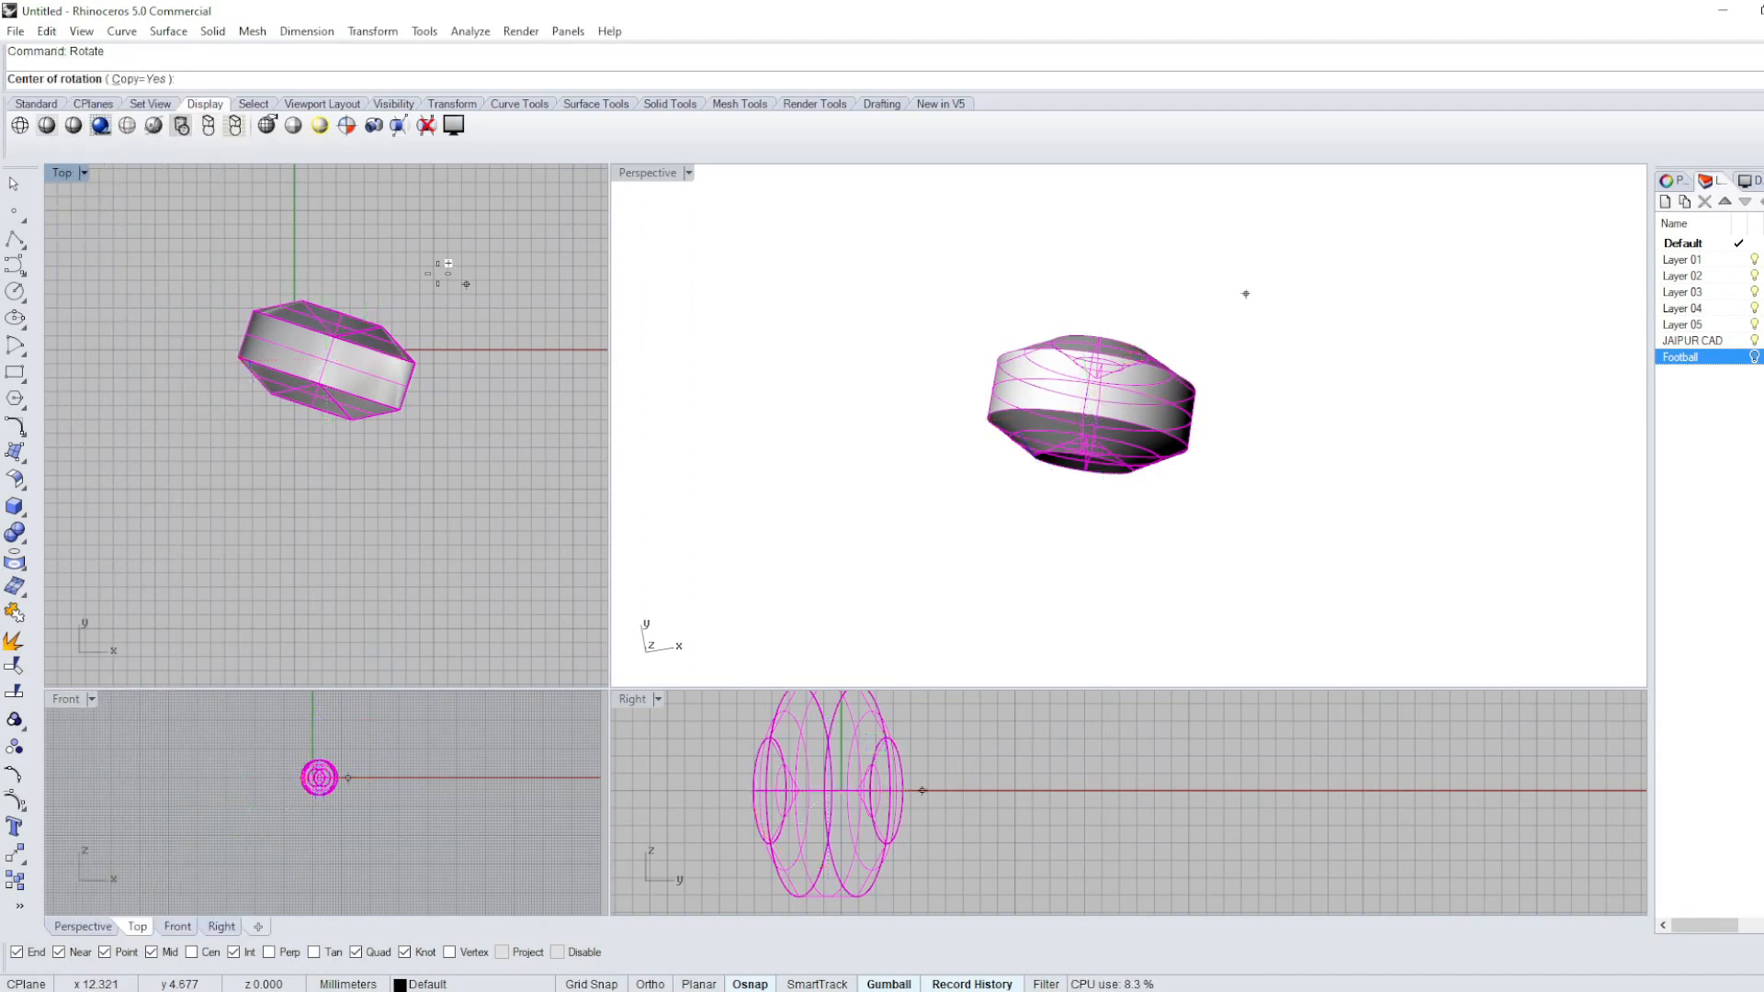
type("0")
key("Return")
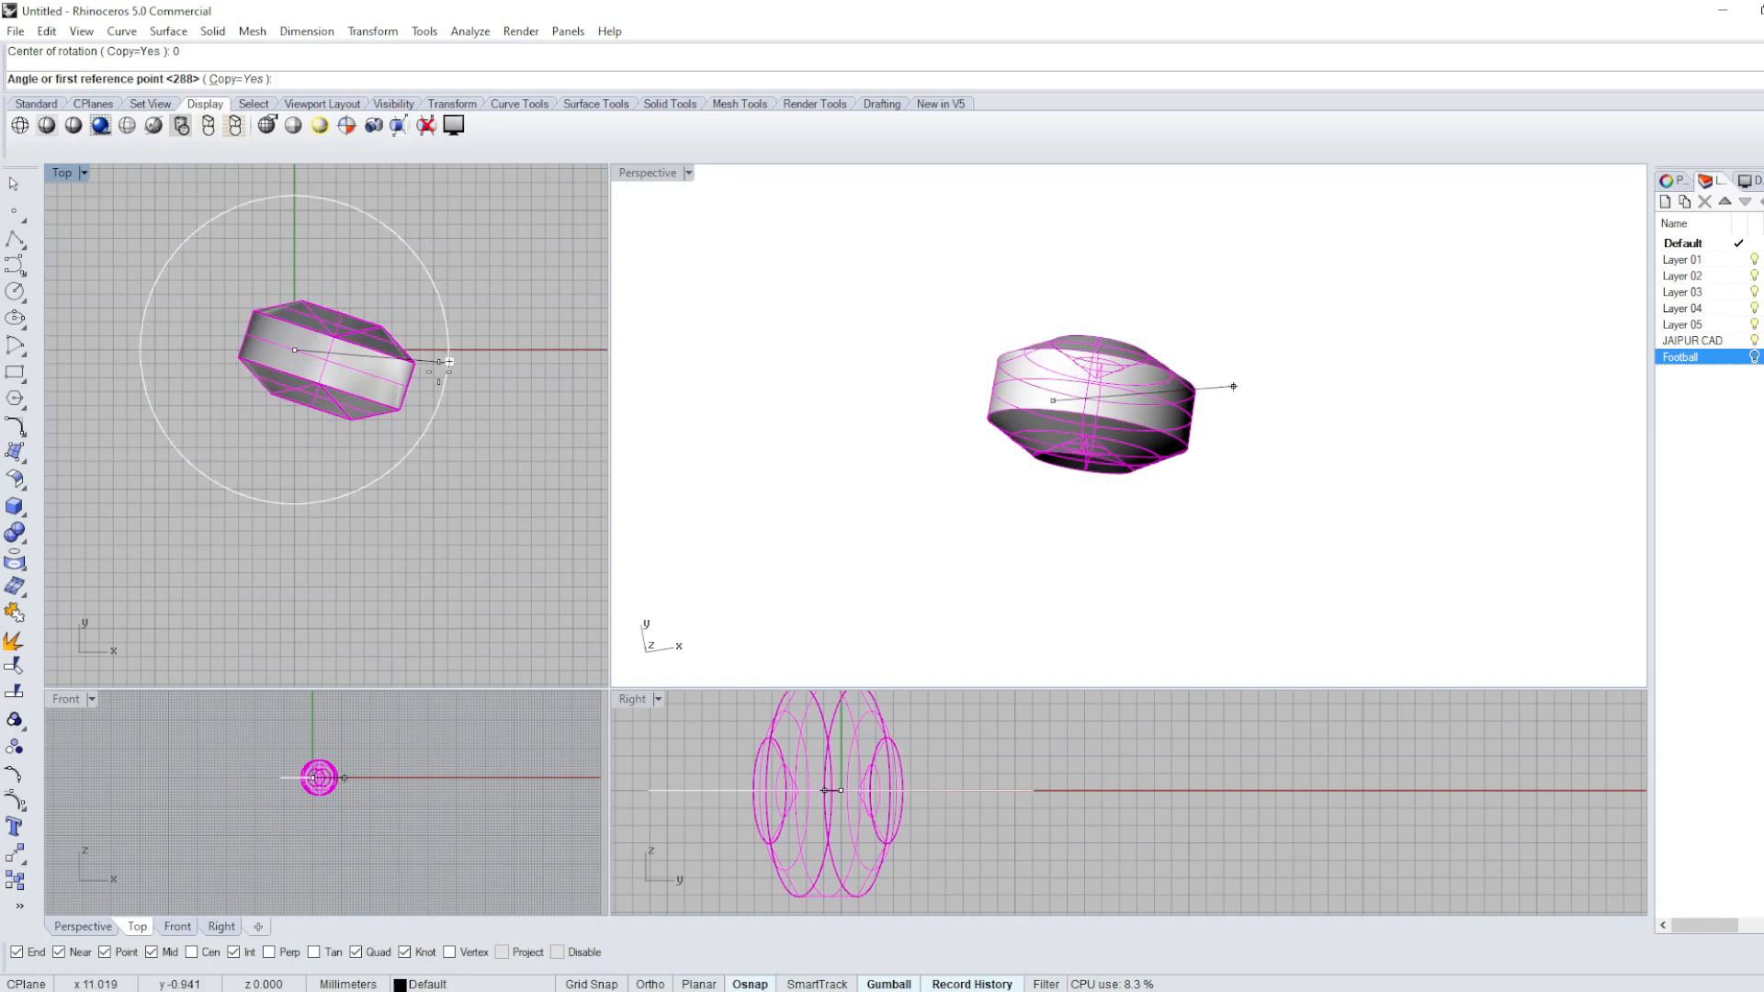
left_click(408, 385)
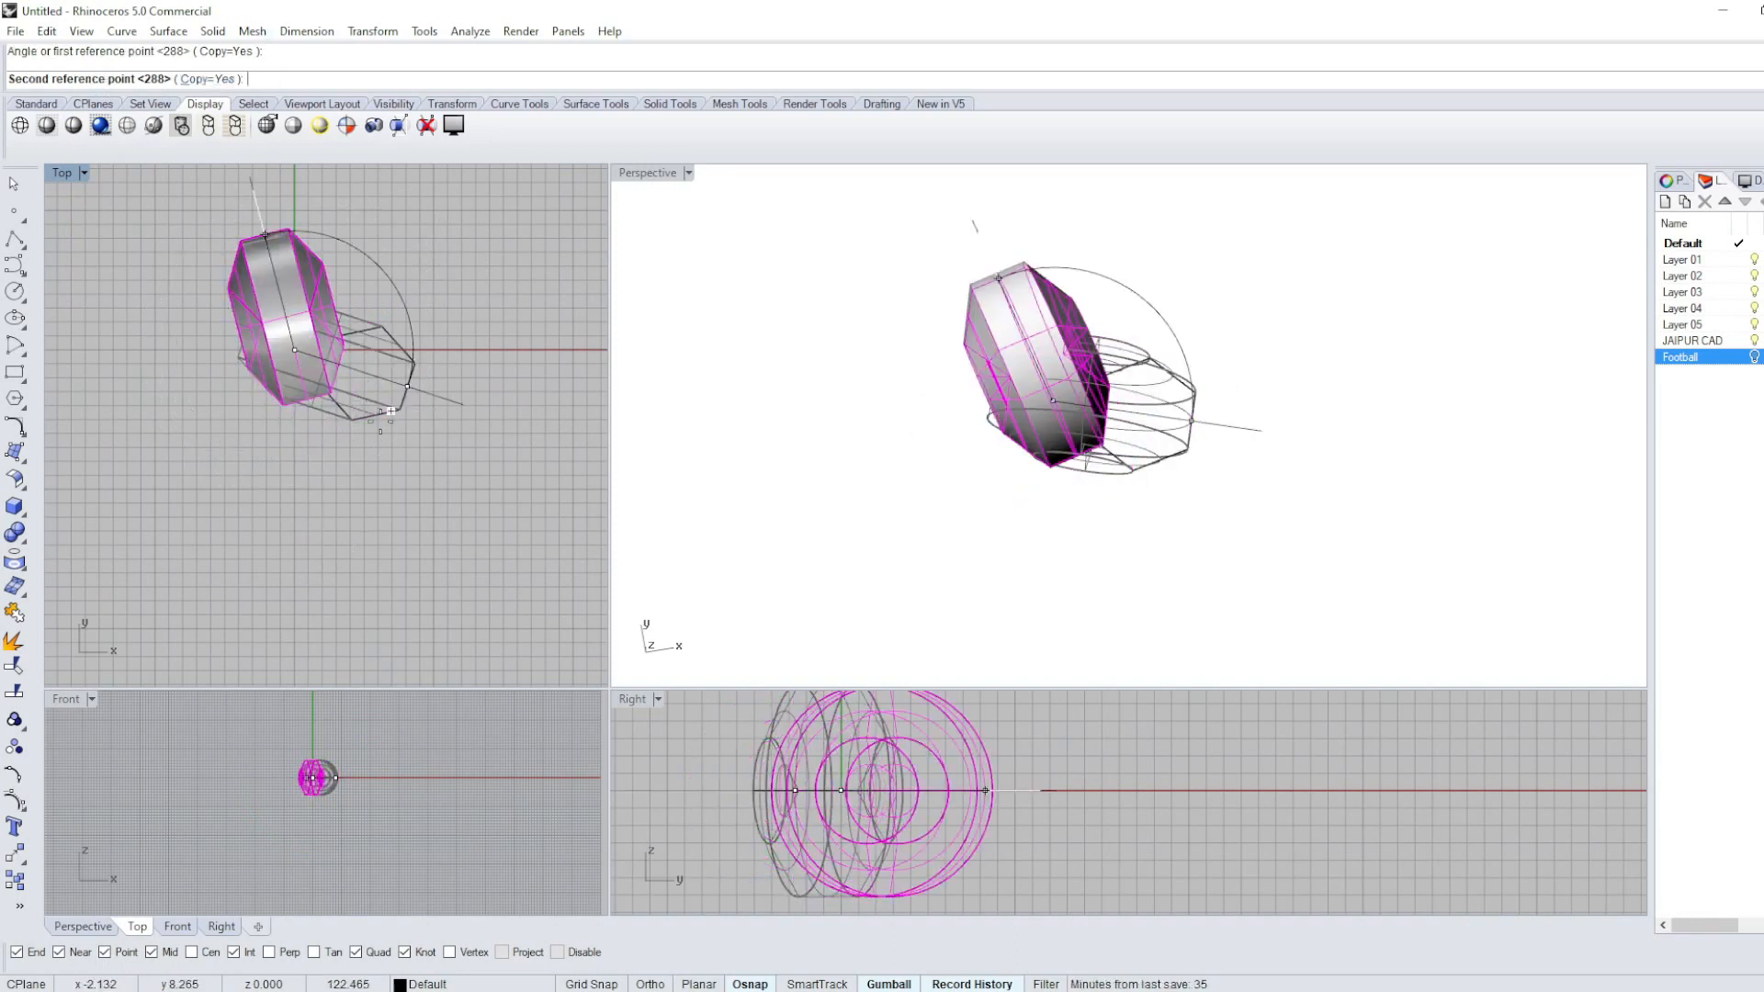
left_click(460, 386)
Examine from several angles where the two revolved bodies intersect.
right_click_drag(1104, 545, 937, 404)
mouse_move(355, 488)
right_mouse_down()
mouse_move(327, 432)
mouse_move(331, 475)
right_mouse_up()
right_click_drag(914, 812, 1041, 791)
right_click_drag(382, 796, 498, 777)
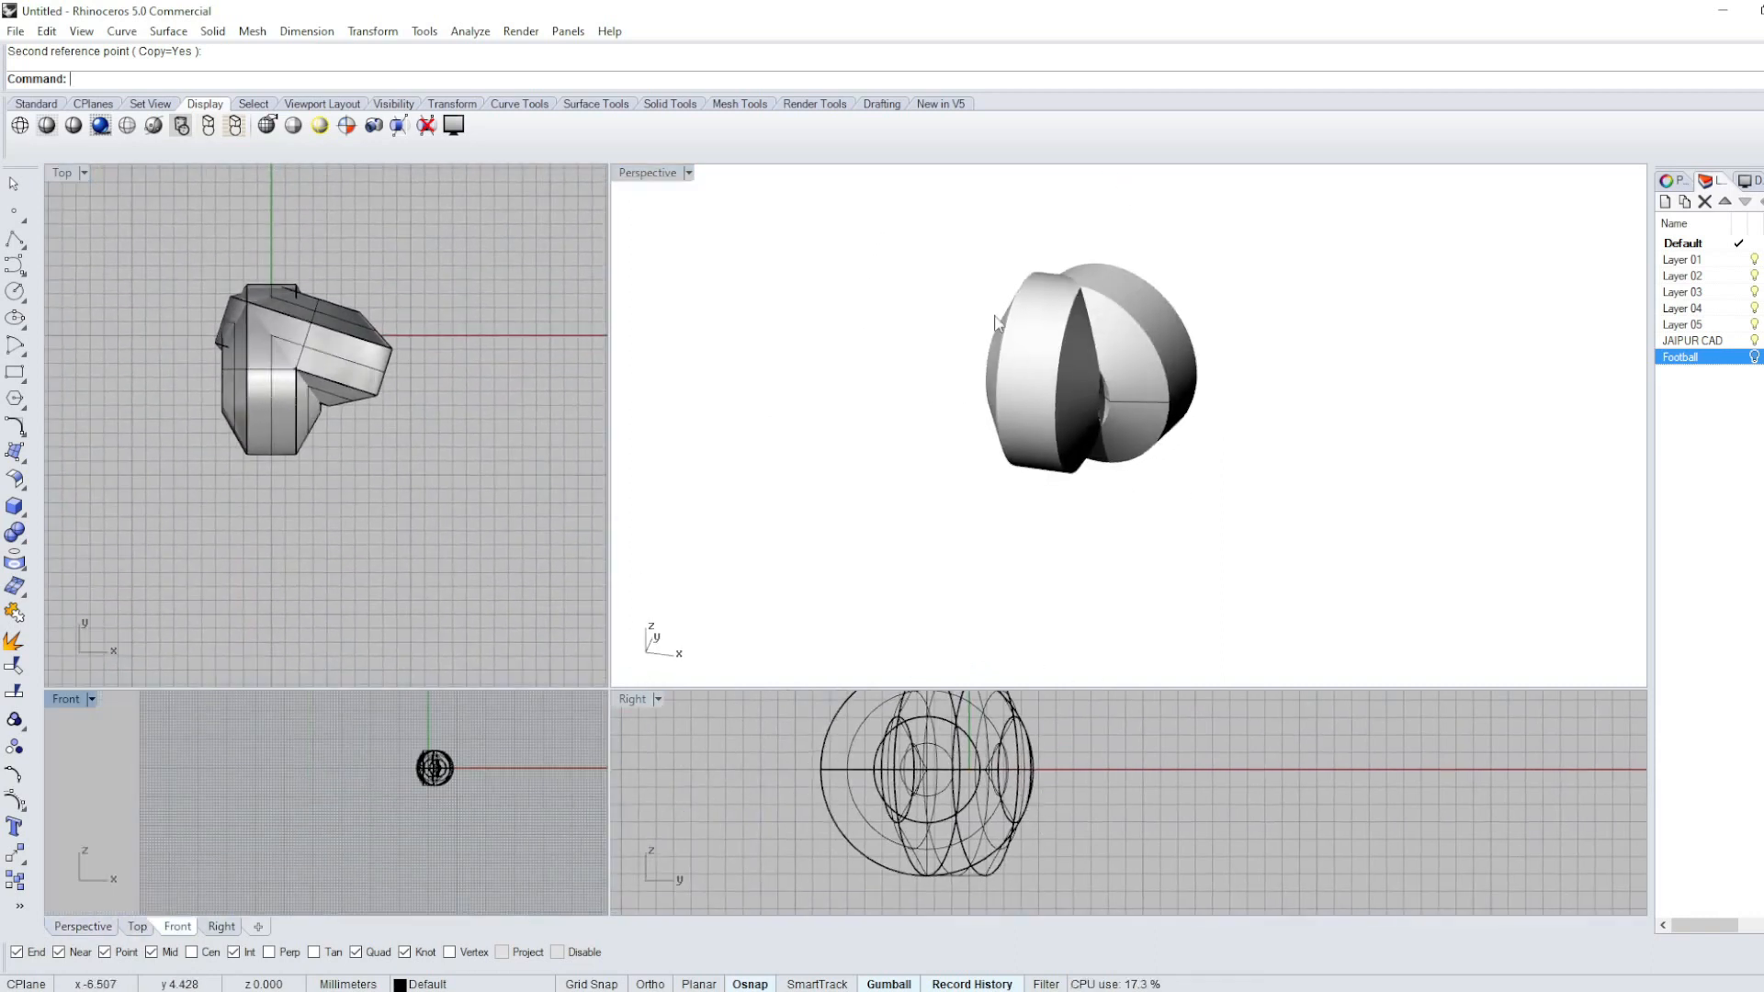
right_click_drag(999, 323, 888, 312)
right_click_drag(1280, 334, 1126, 393)
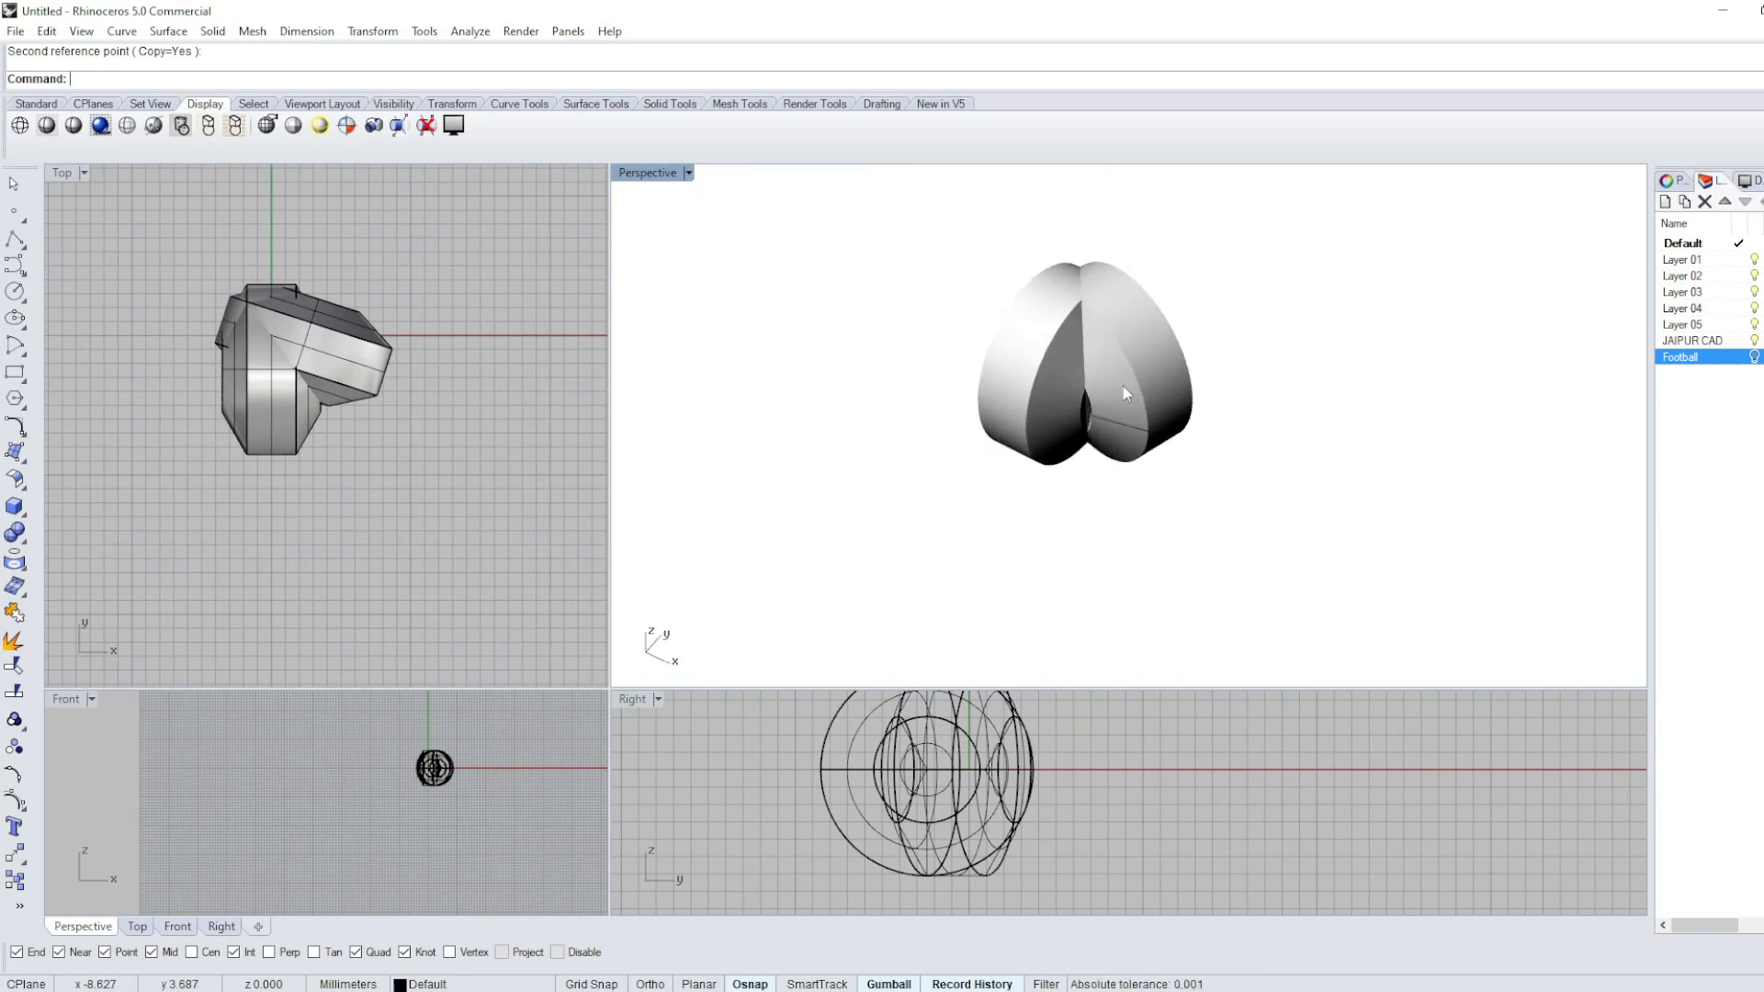
right_click_drag(1339, 340, 880, 379)
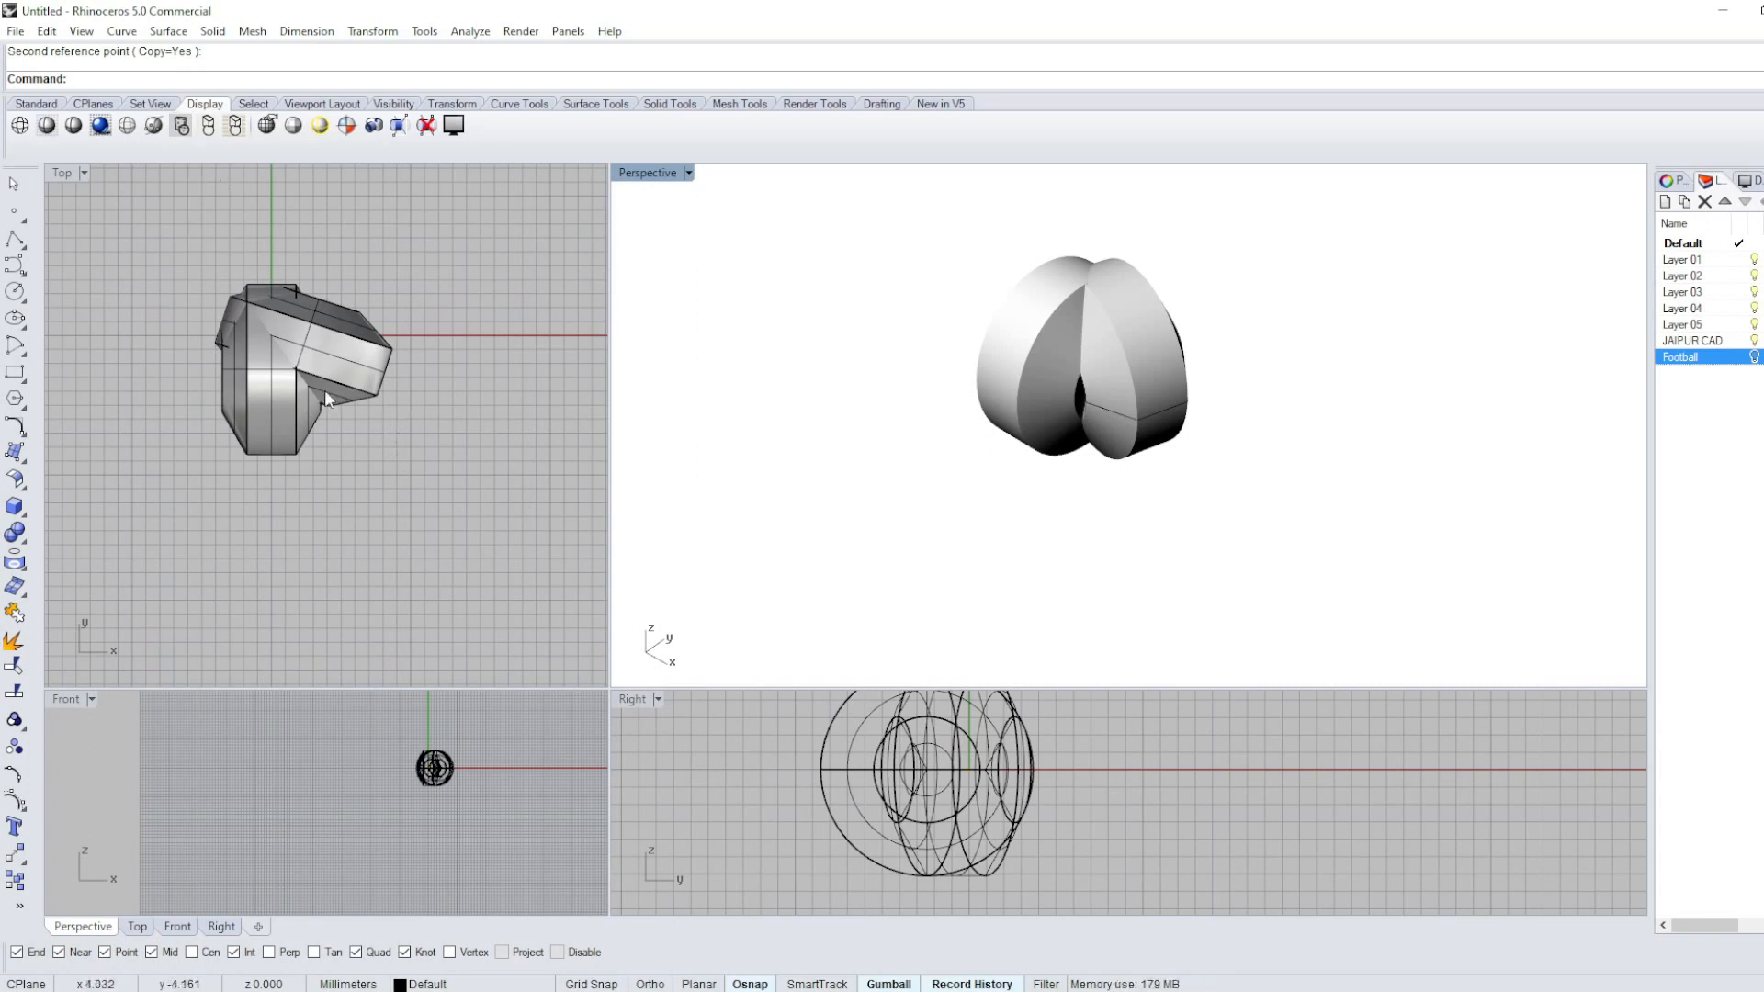
right_click_drag(326, 397, 312, 372)
right_click_drag(1045, 405, 874, 437)
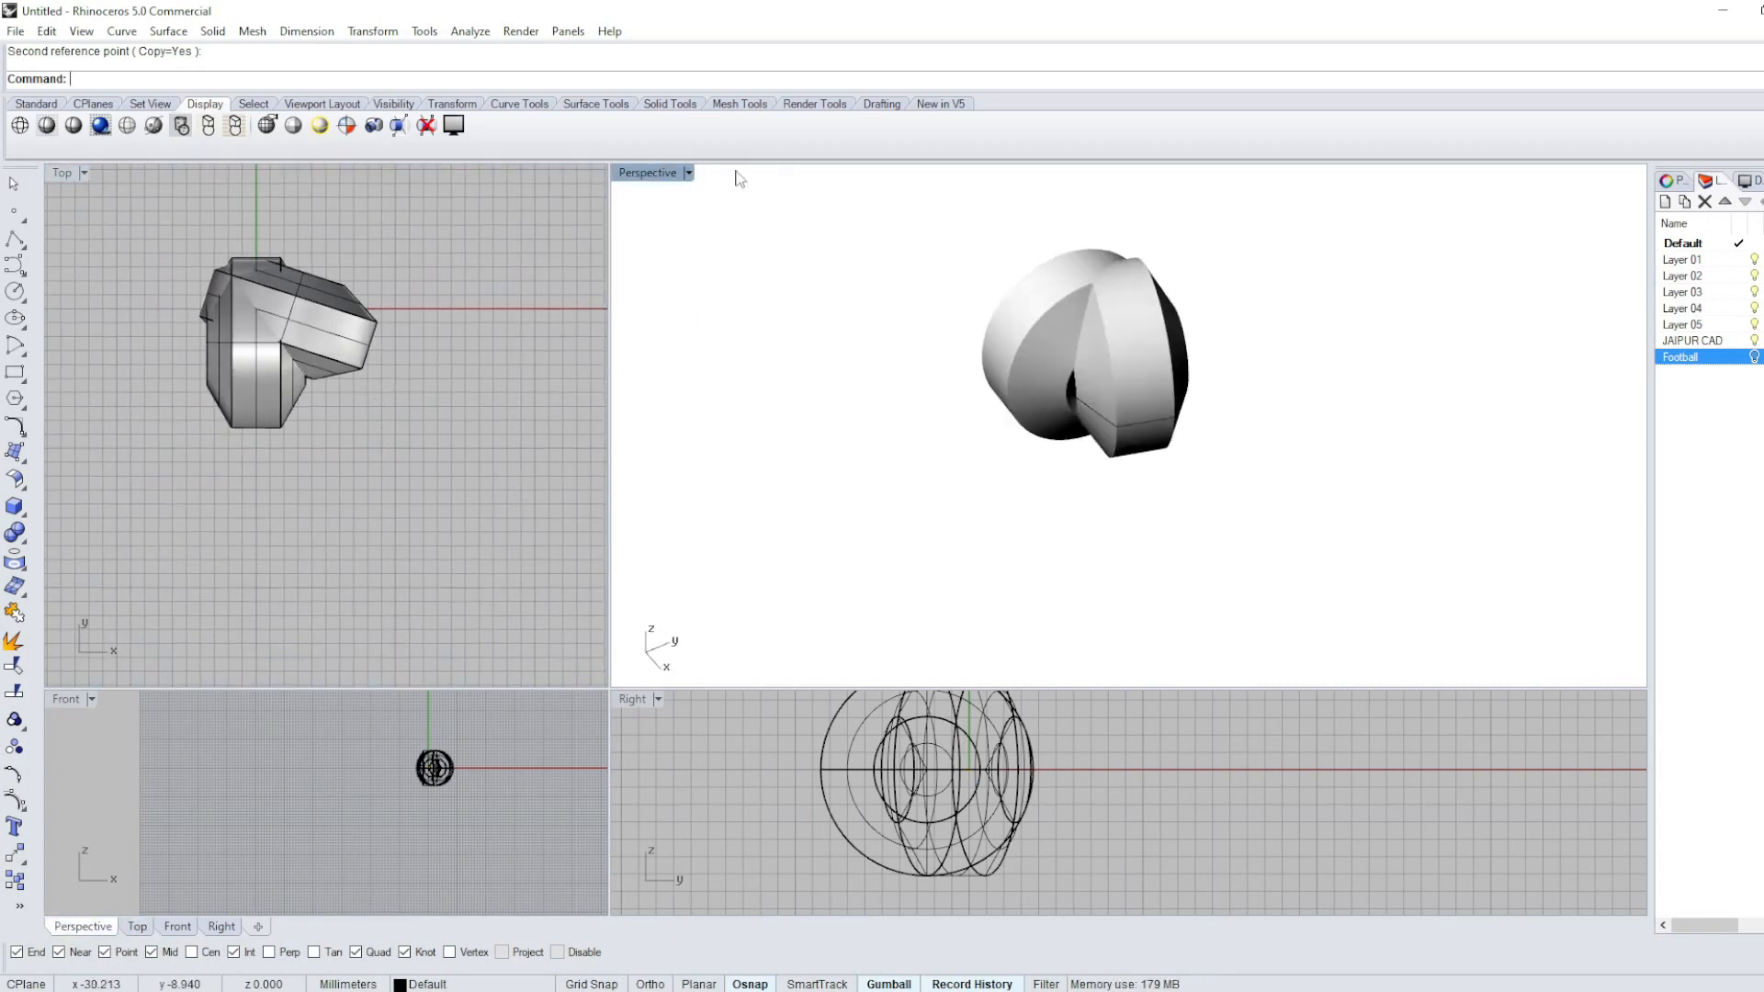
Return the Perspective viewport to Shaded display and turn the view towards the gap between the two bodies.
left_click(688, 172)
left_click(663, 243)
mouse_move(812, 366)
right_mouse_down()
mouse_move(981, 307)
mouse_move(646, 257)
right_mouse_up()
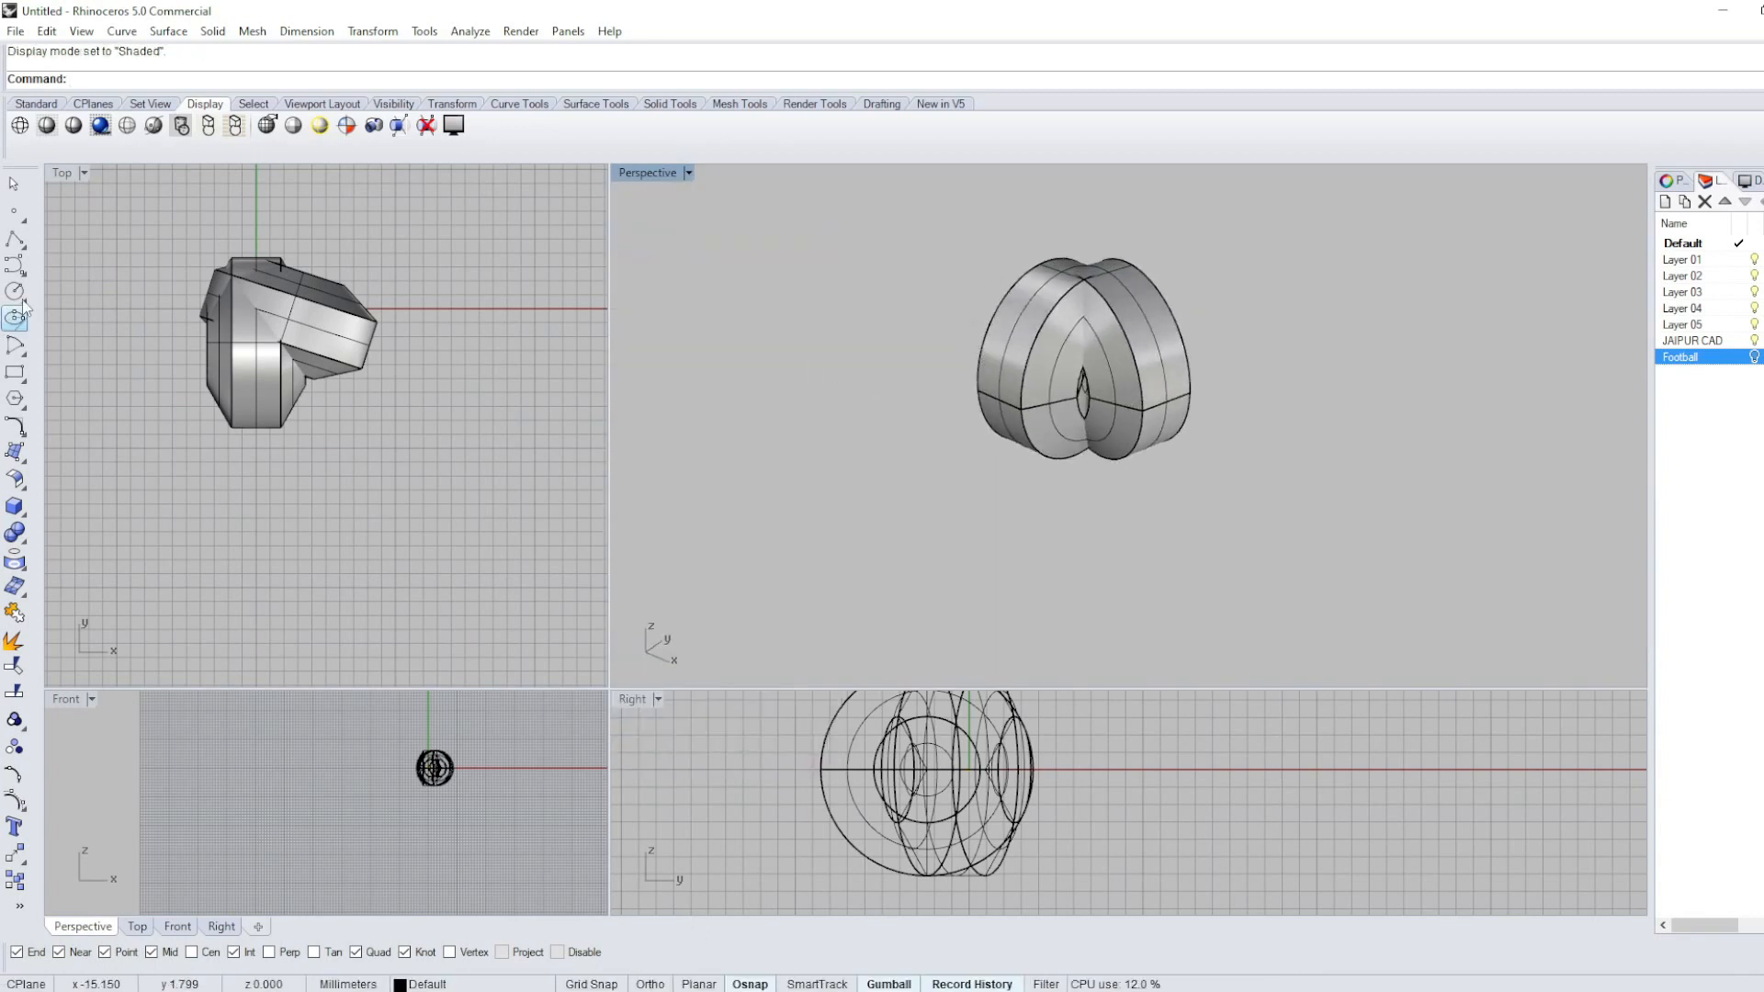
Draw a vertical polyline segment between the upper and lower intersection points of the two bodies' inner circular edges.
left_click(16, 240)
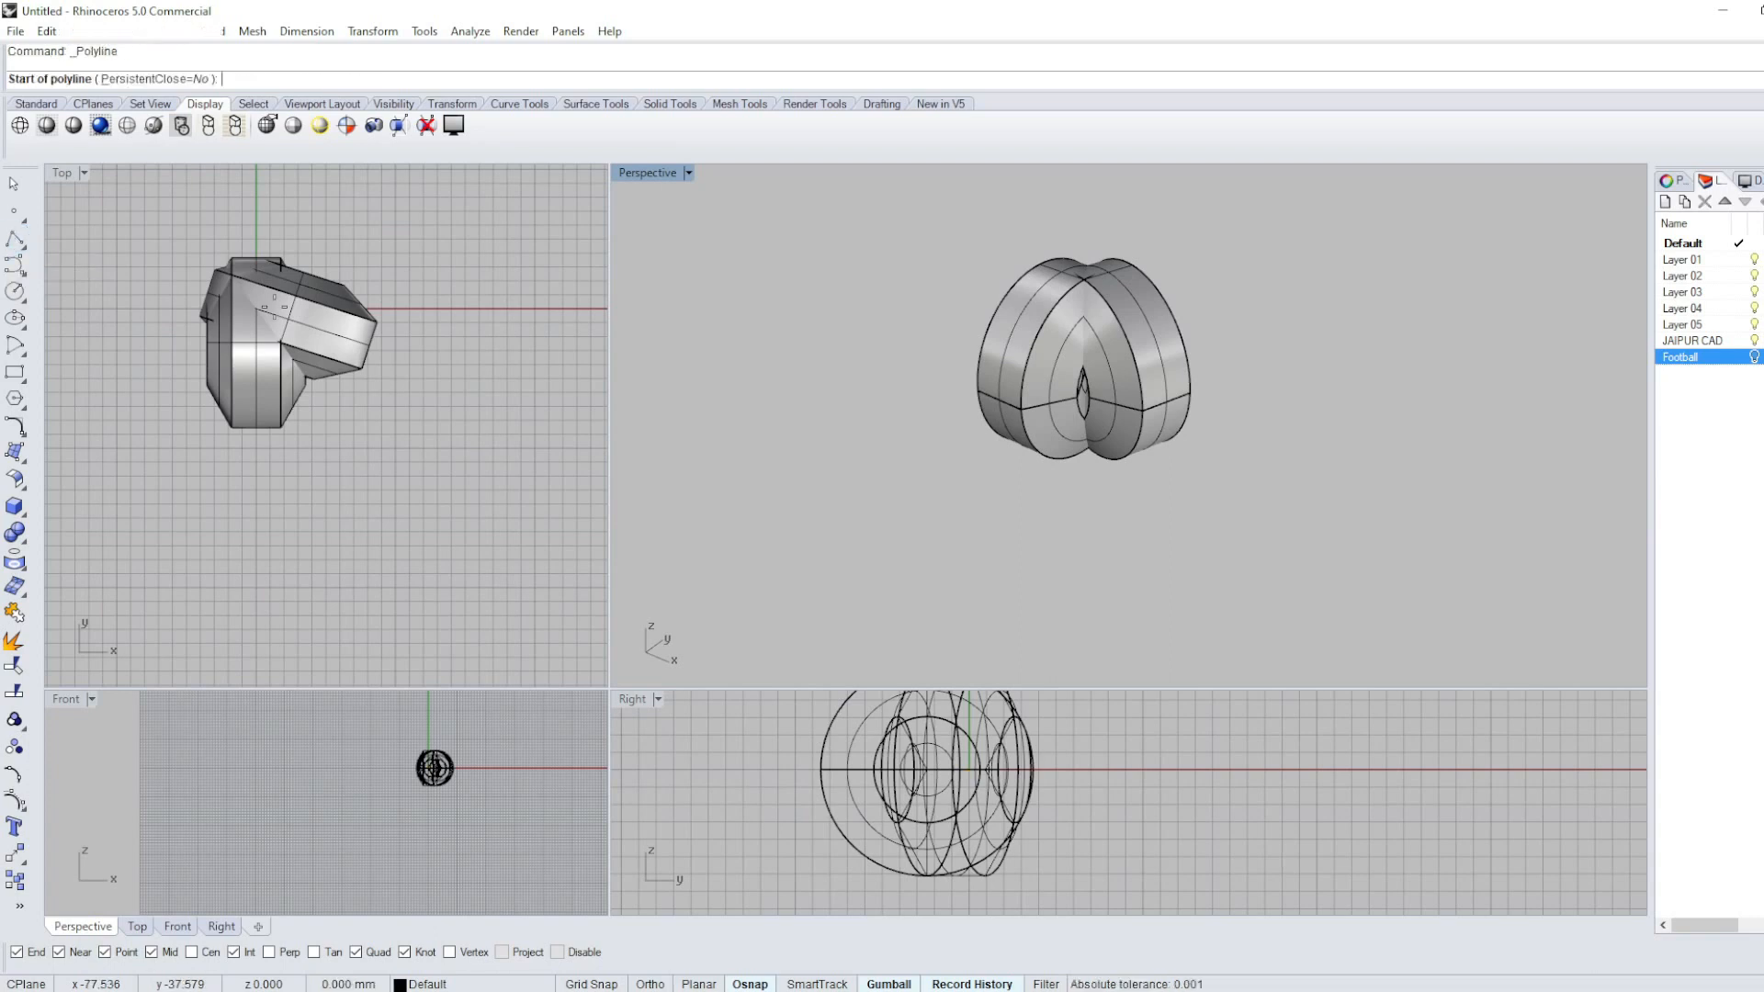
scroll(1096, 351, "up", 10)
scroll(1093, 351, "up", 3)
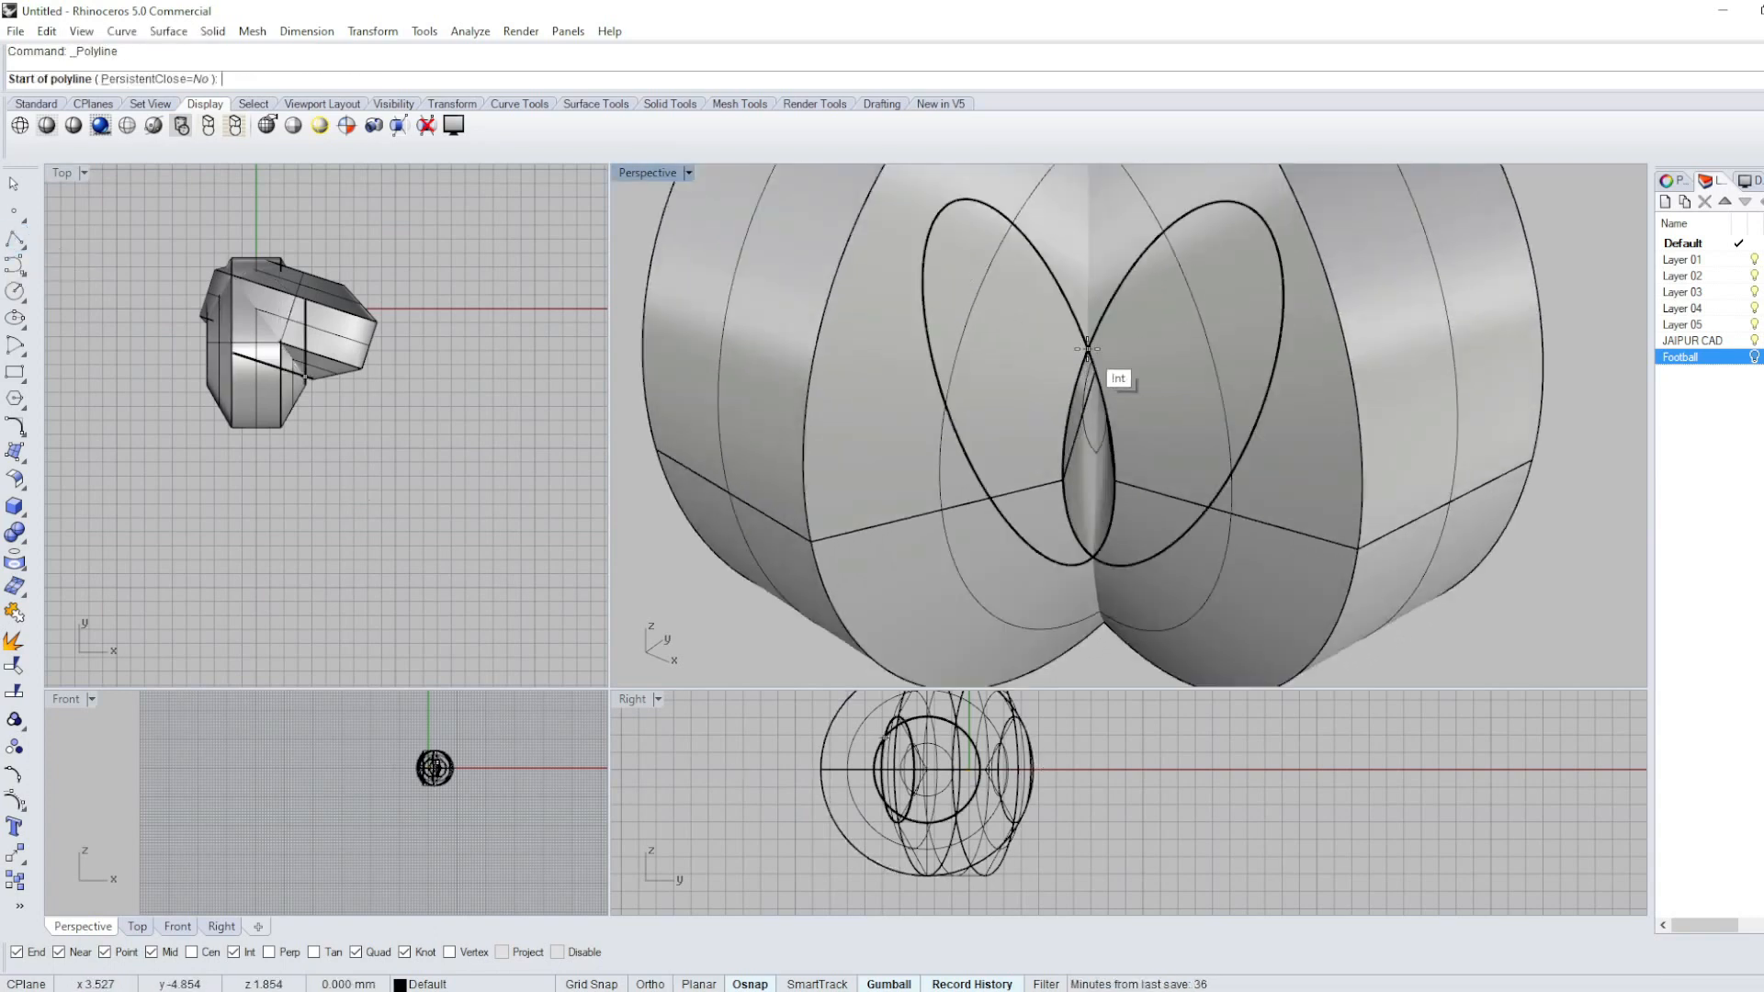
scroll(1087, 554, "up", 3)
left_click(1084, 553)
scroll(1090, 386, "down", 5)
right_click(1108, 421)
Delete both revolved bodies, keeping the polygons and the vertical line.
scroll(1108, 421, "down", 4)
right_click_drag(1125, 428, 1144, 379)
left_click(1143, 379)
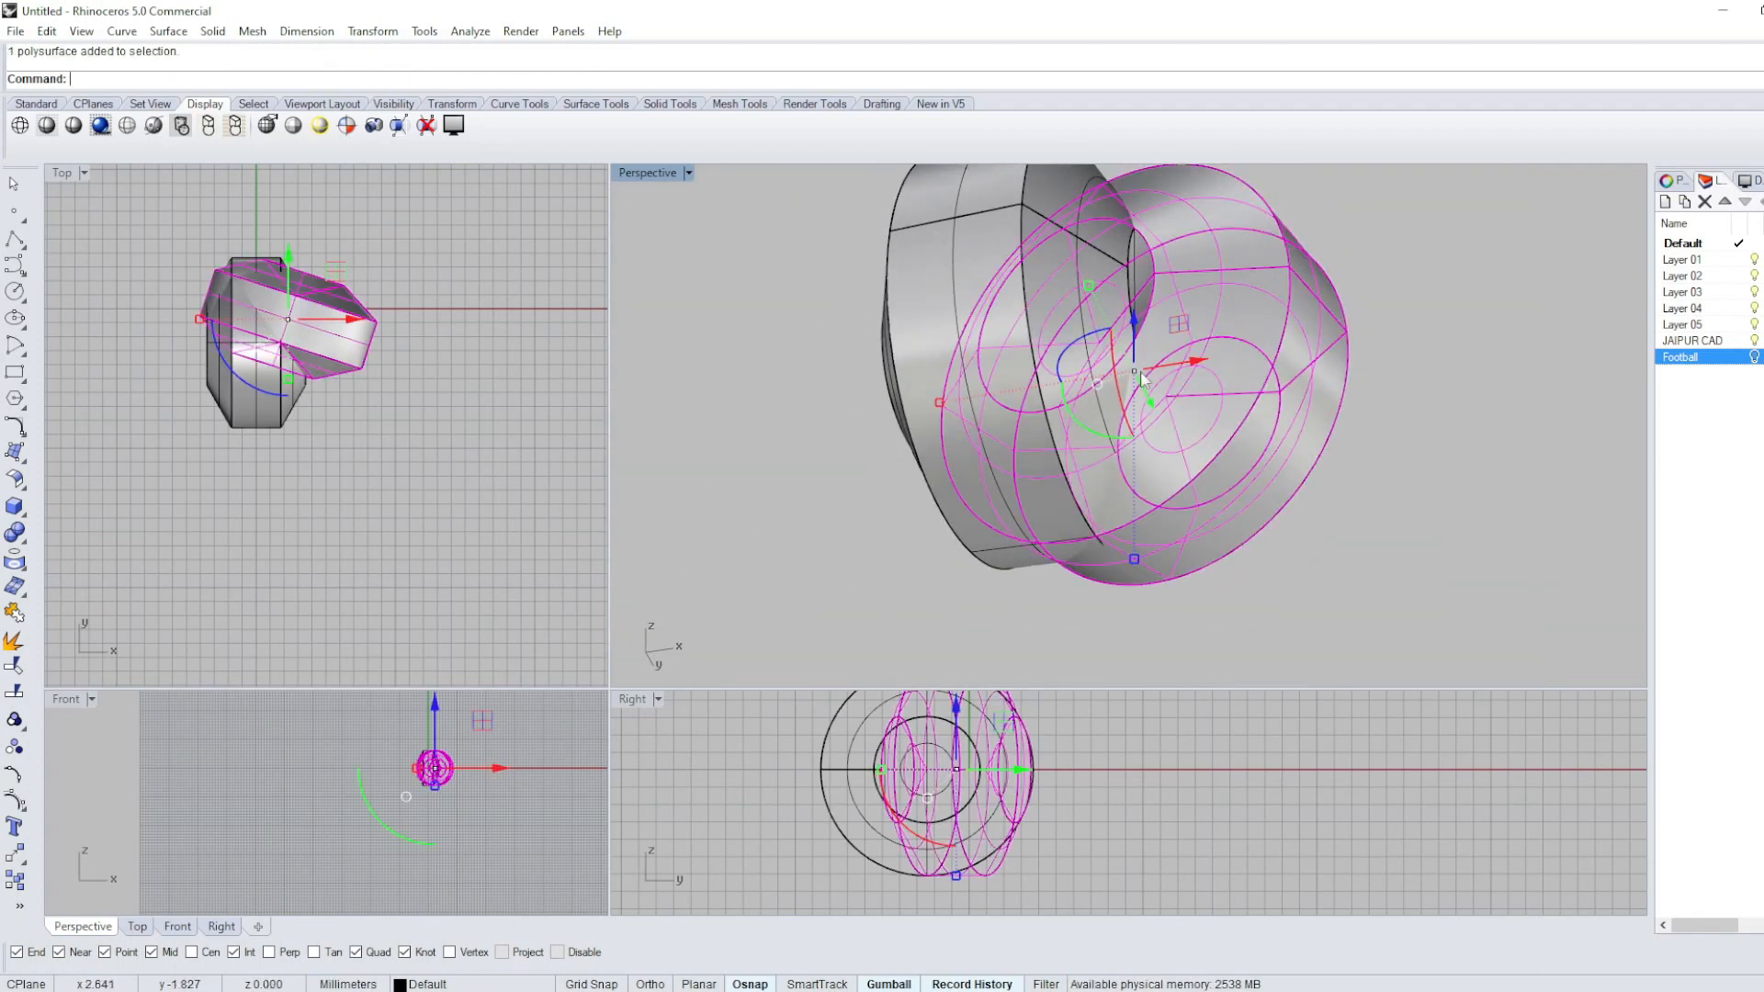
key("Delete")
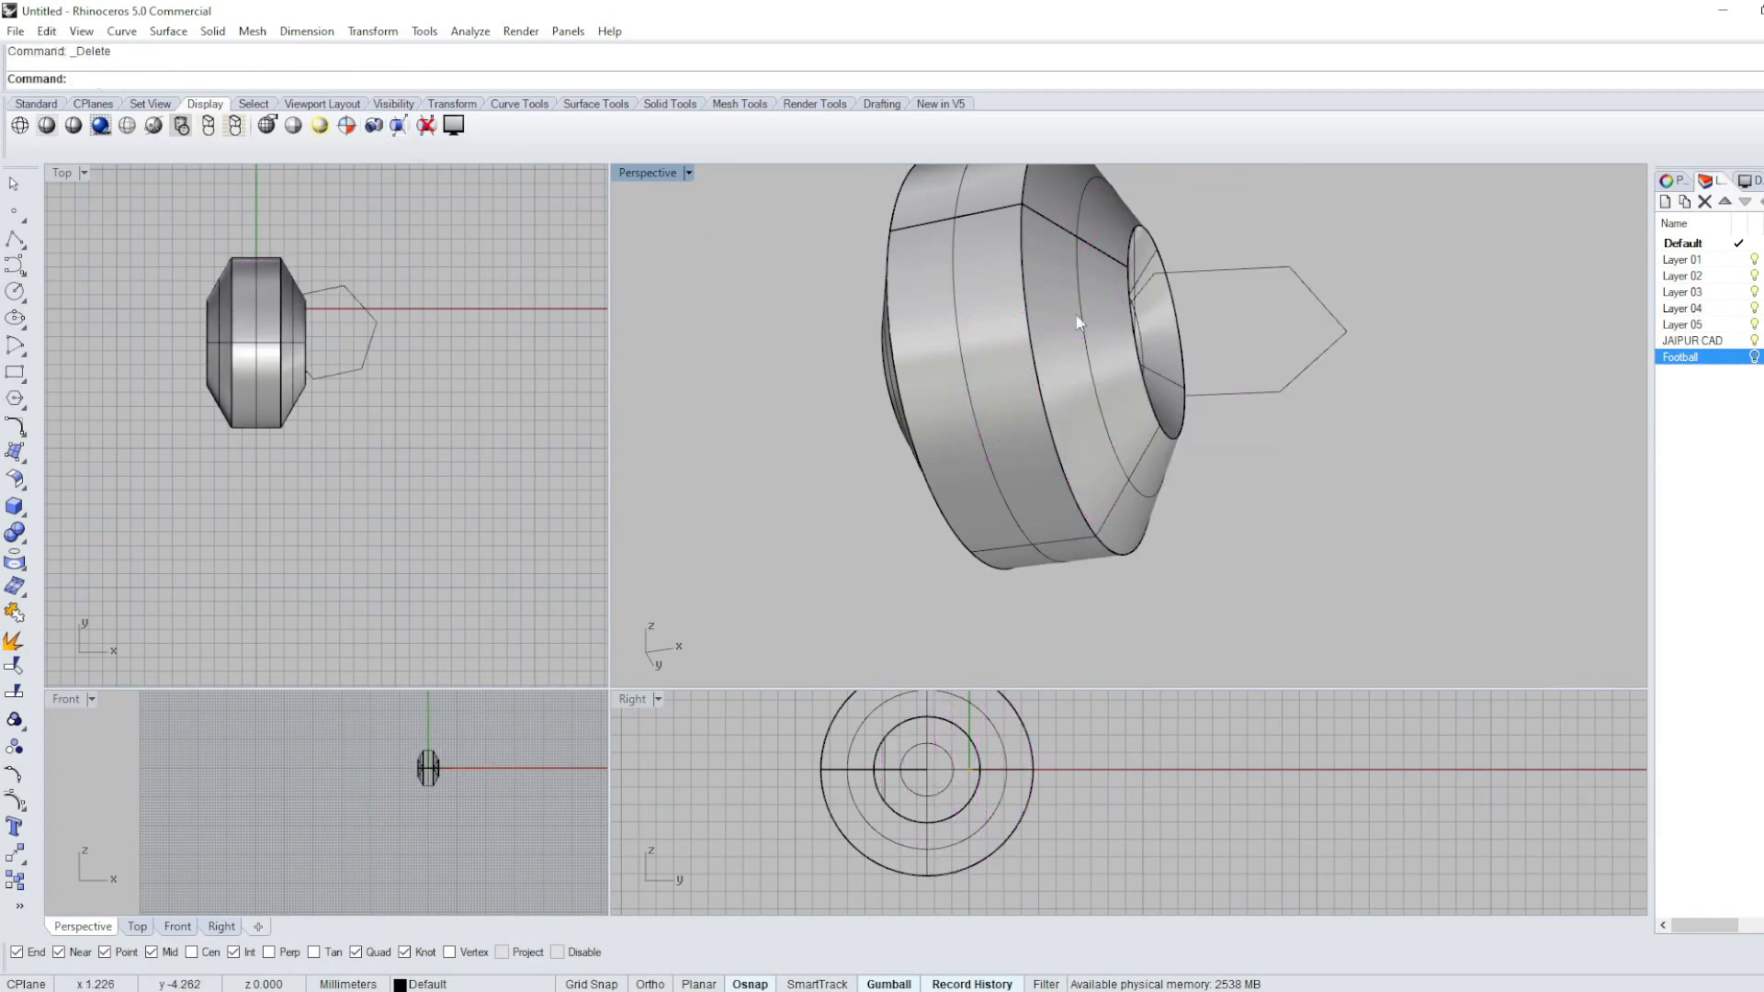
left_click(1082, 319)
key("Delete")
Examine the vertical line's position relative to the pentagon and hexagon.
right_click_drag(1226, 373, 1316, 558)
right_click_drag(1165, 504, 1190, 418)
right_click_drag(312, 290, 338, 313)
right_click_drag(1078, 378, 1039, 432)
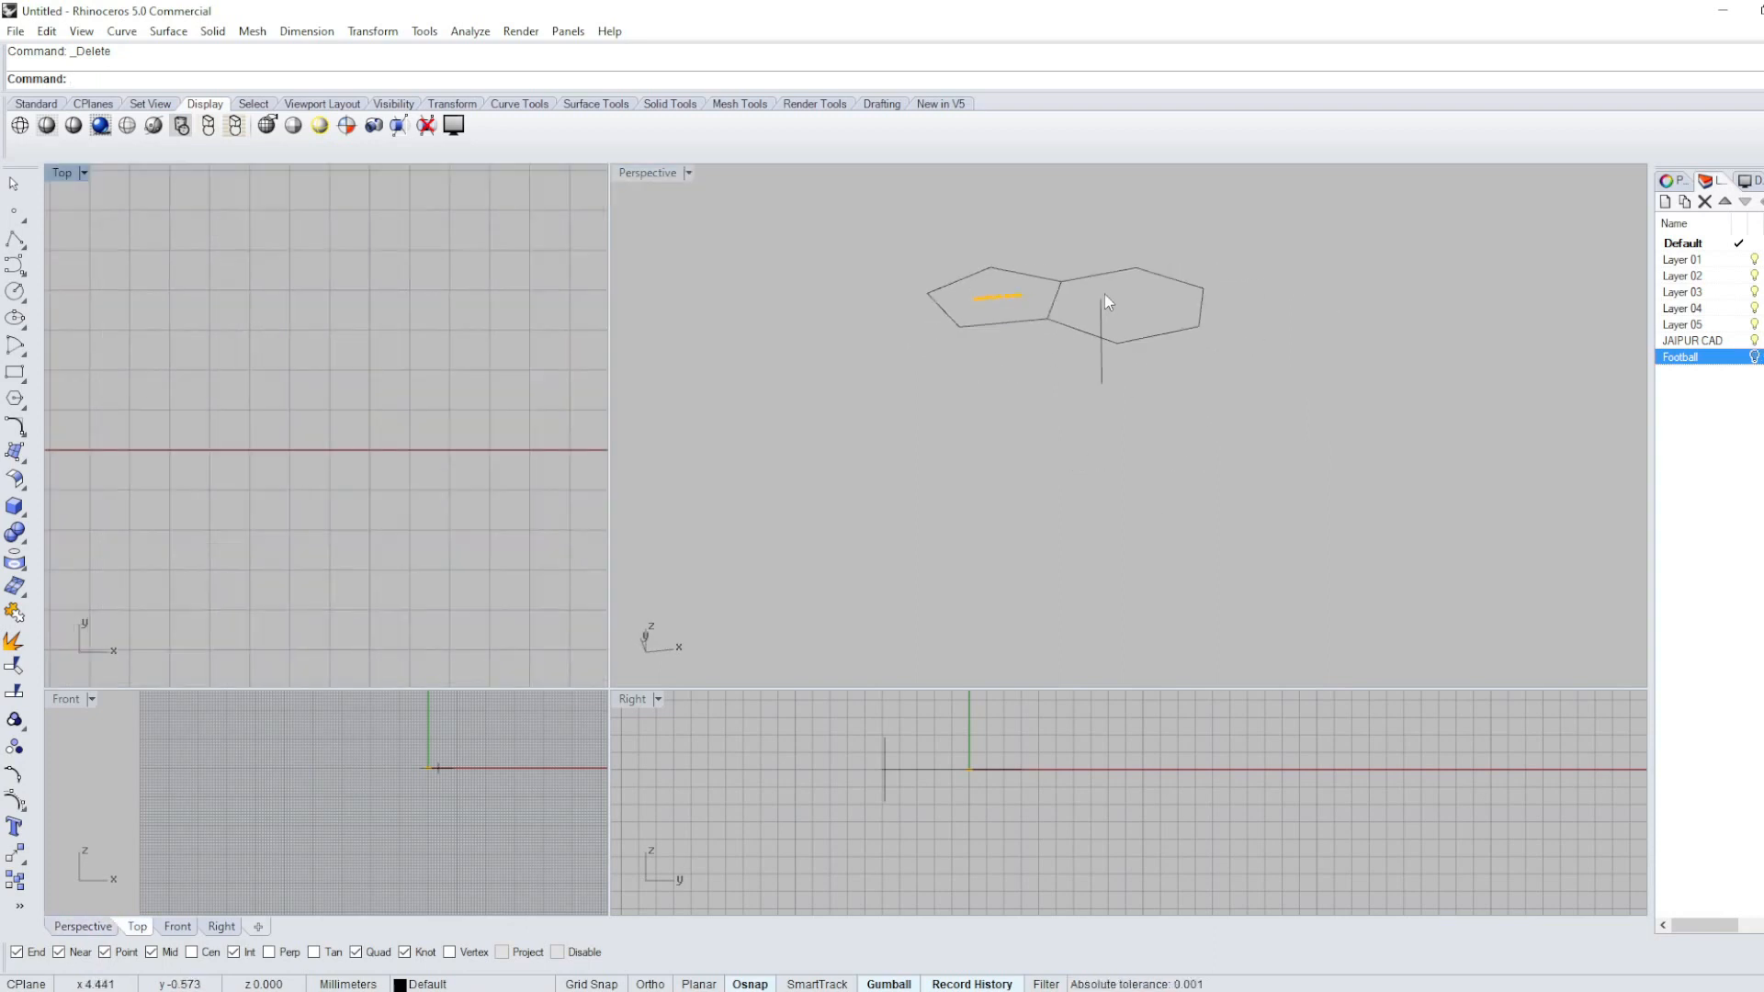
right_click_drag(1106, 295, 1097, 283)
left_click(405, 371)
scroll(405, 371, "down", 3)
scroll(1006, 349, "down", 1)
scroll(1006, 349, "down", 1)
scroll(275, 418, "up", 8)
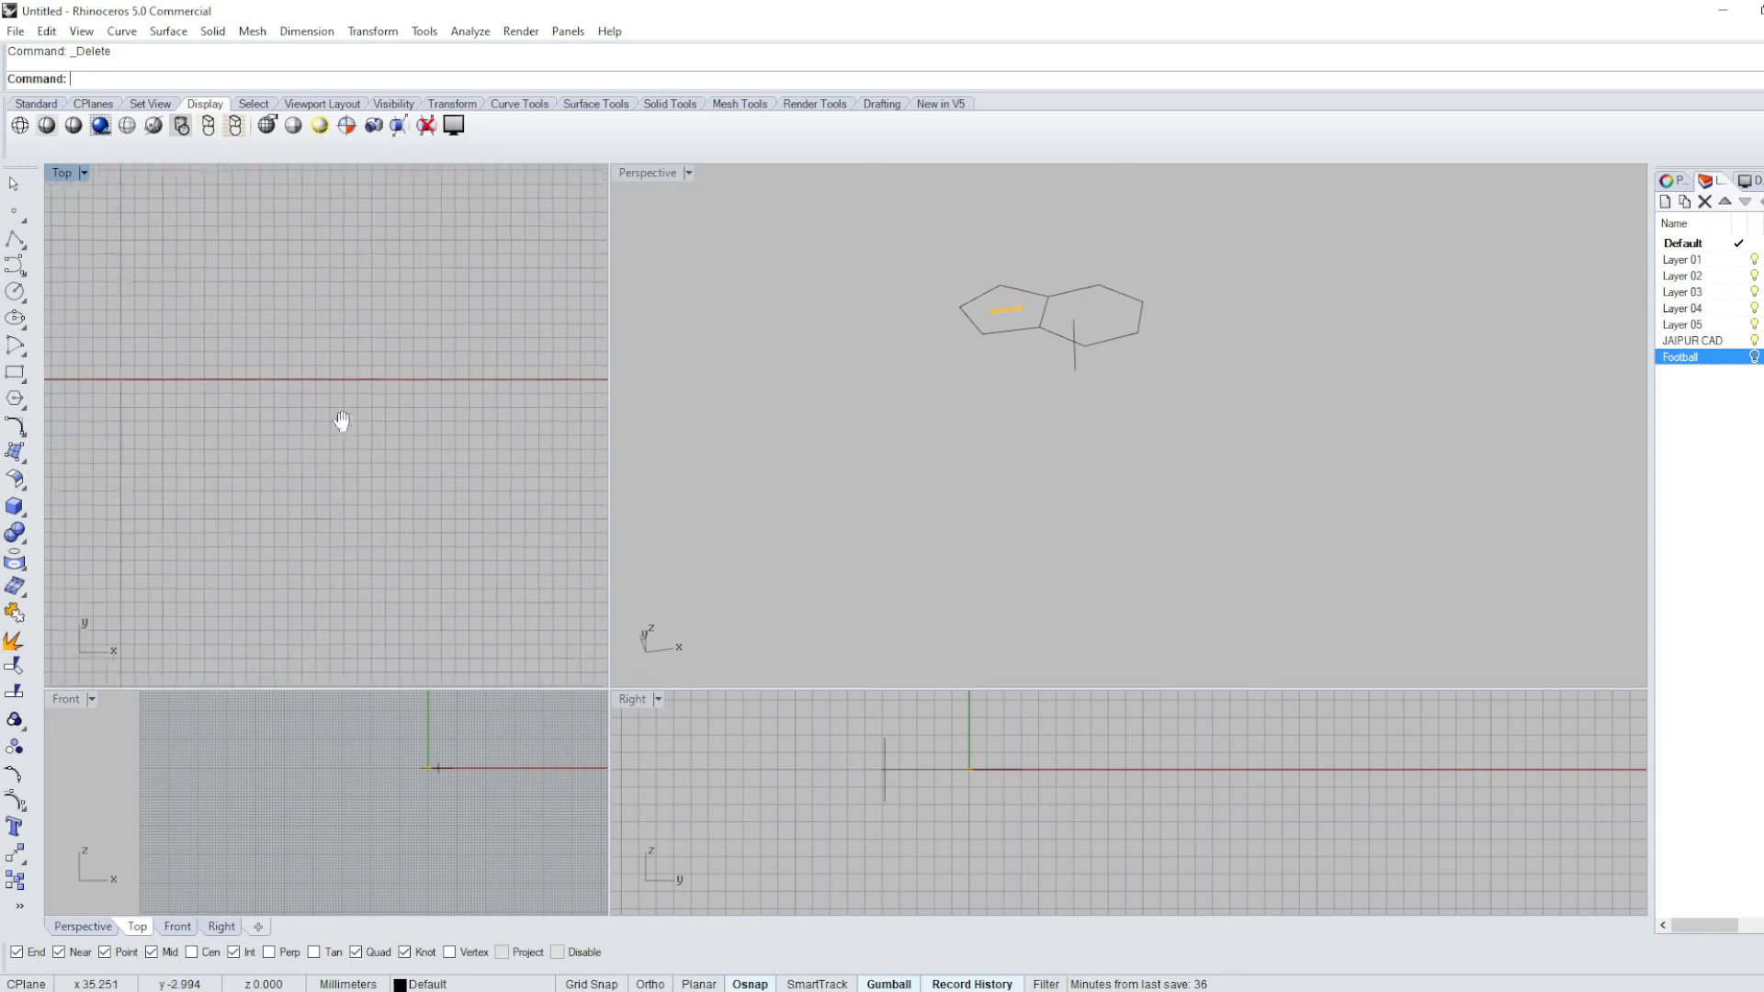
Rotate the hexagon in 3D around its shared edge with the pentagon until its corner meets the vertical line's upper end.
left_click(288, 377)
right_click_drag(263, 482, 309, 404)
left_click(374, 32)
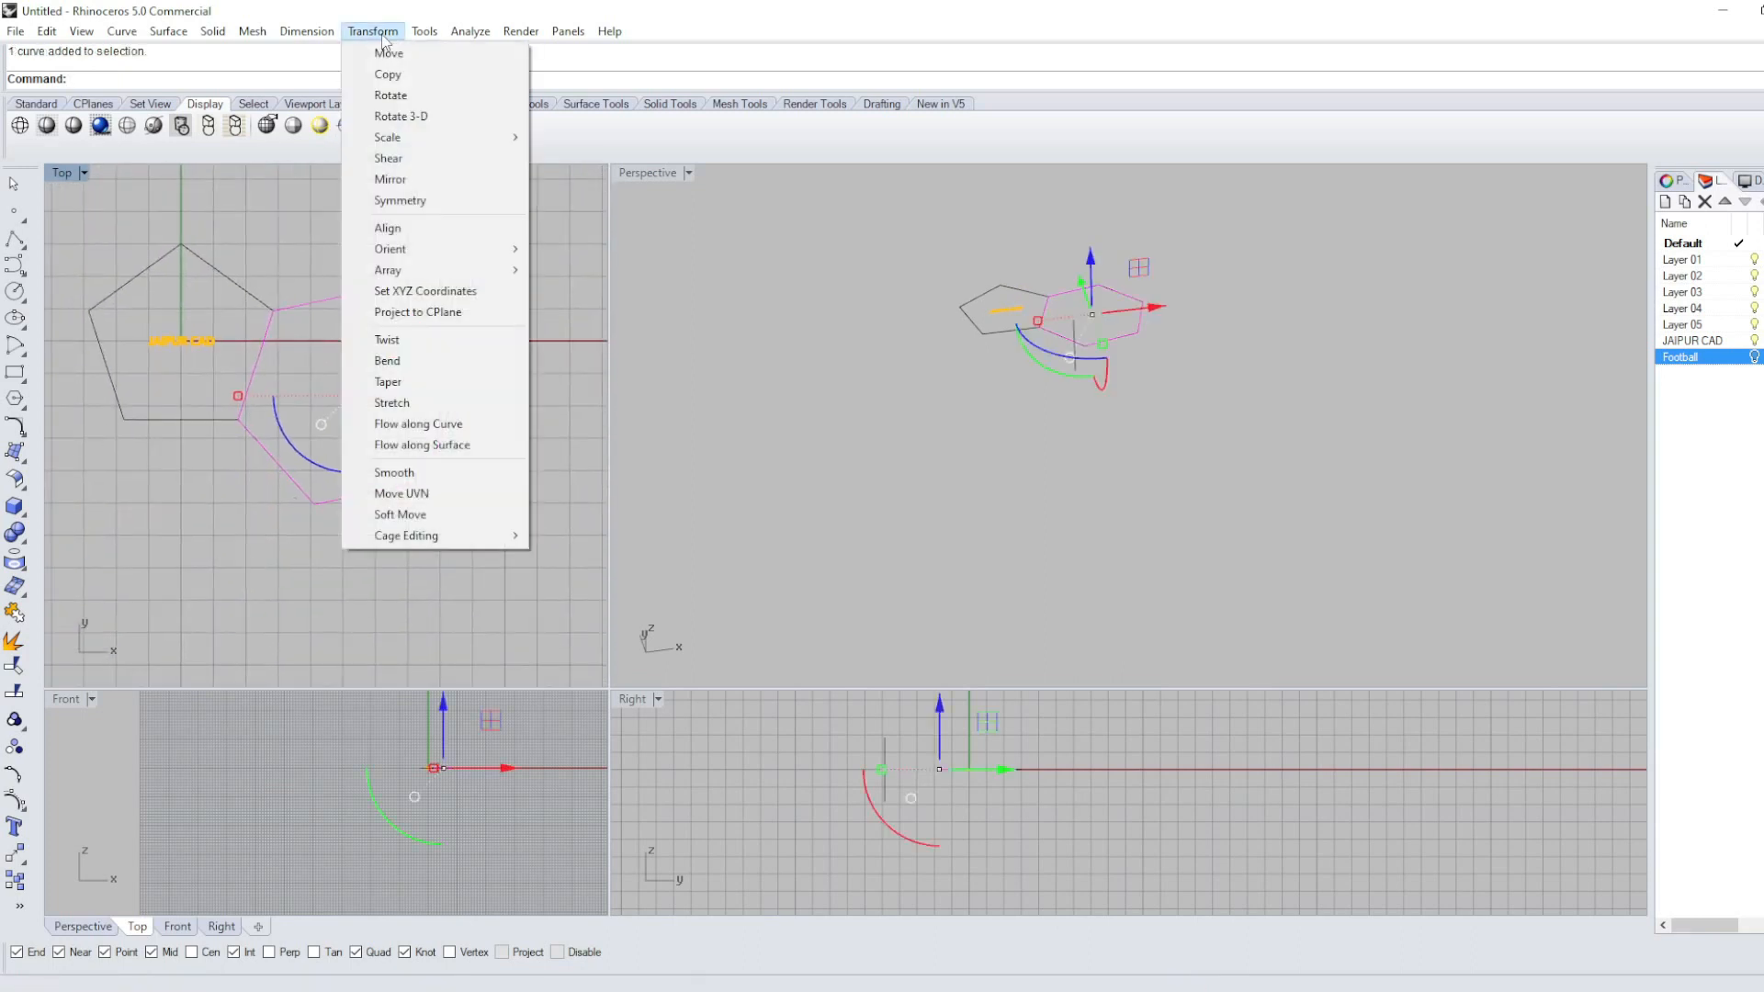
left_click(400, 117)
left_click(274, 311)
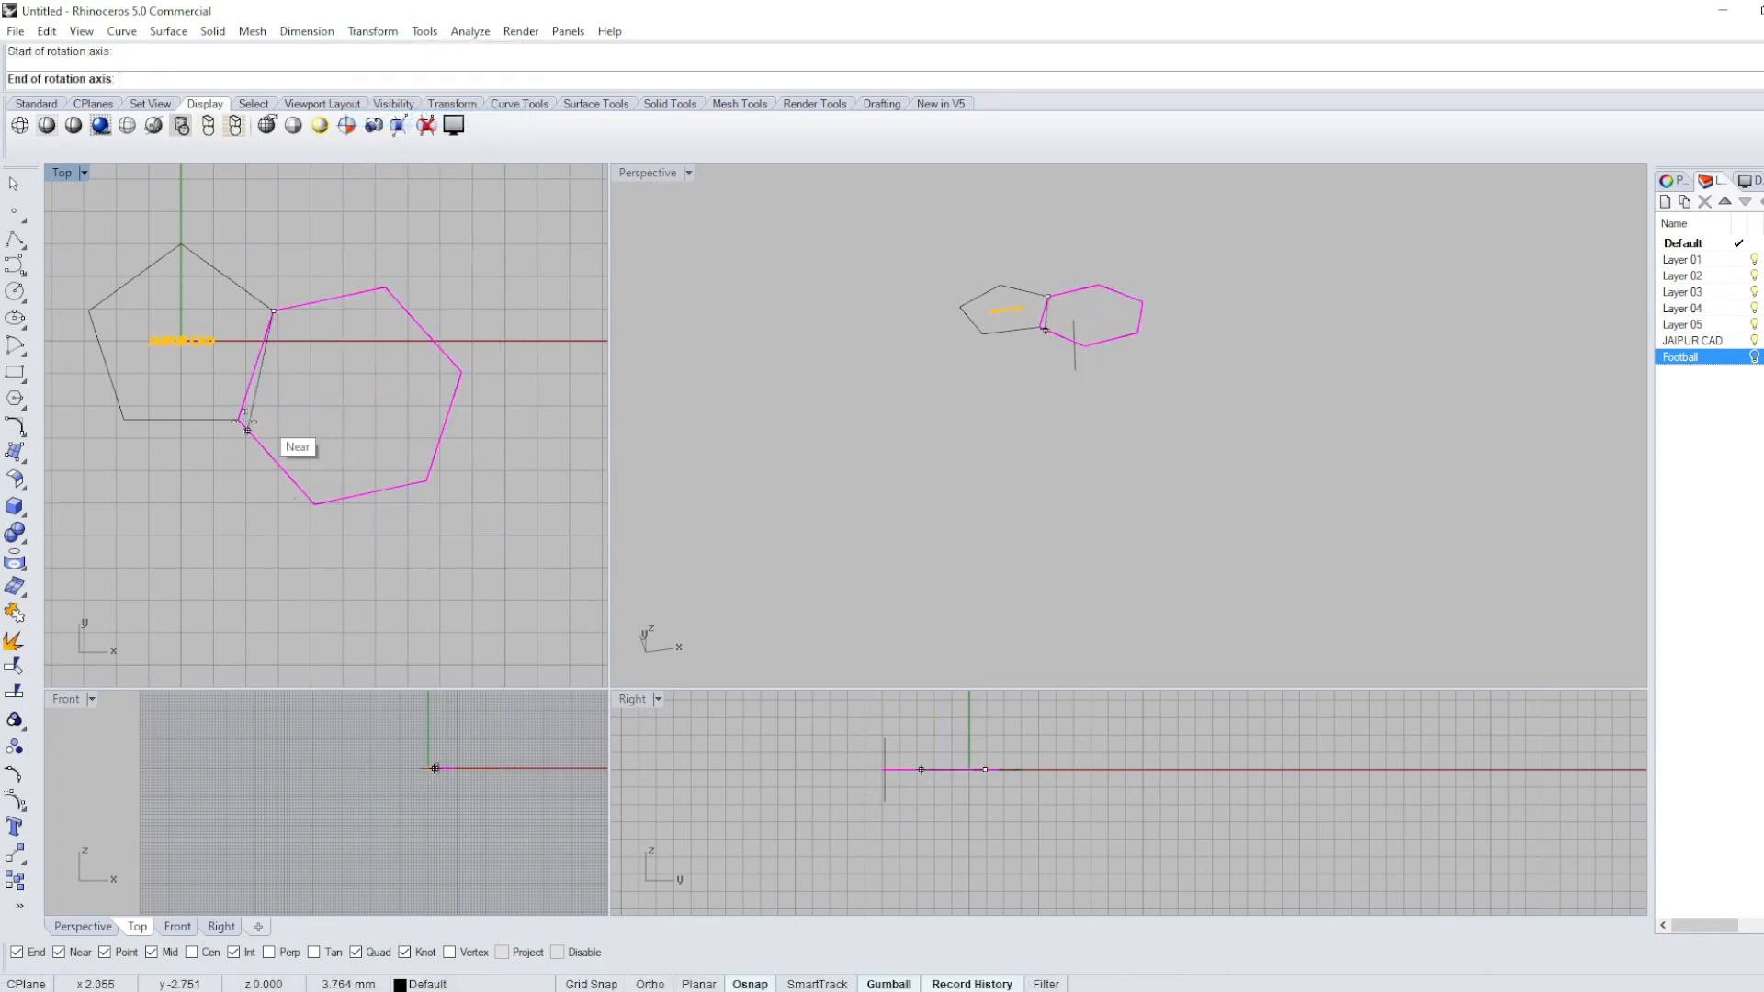
left_click(246, 429)
left_click(1222, 308)
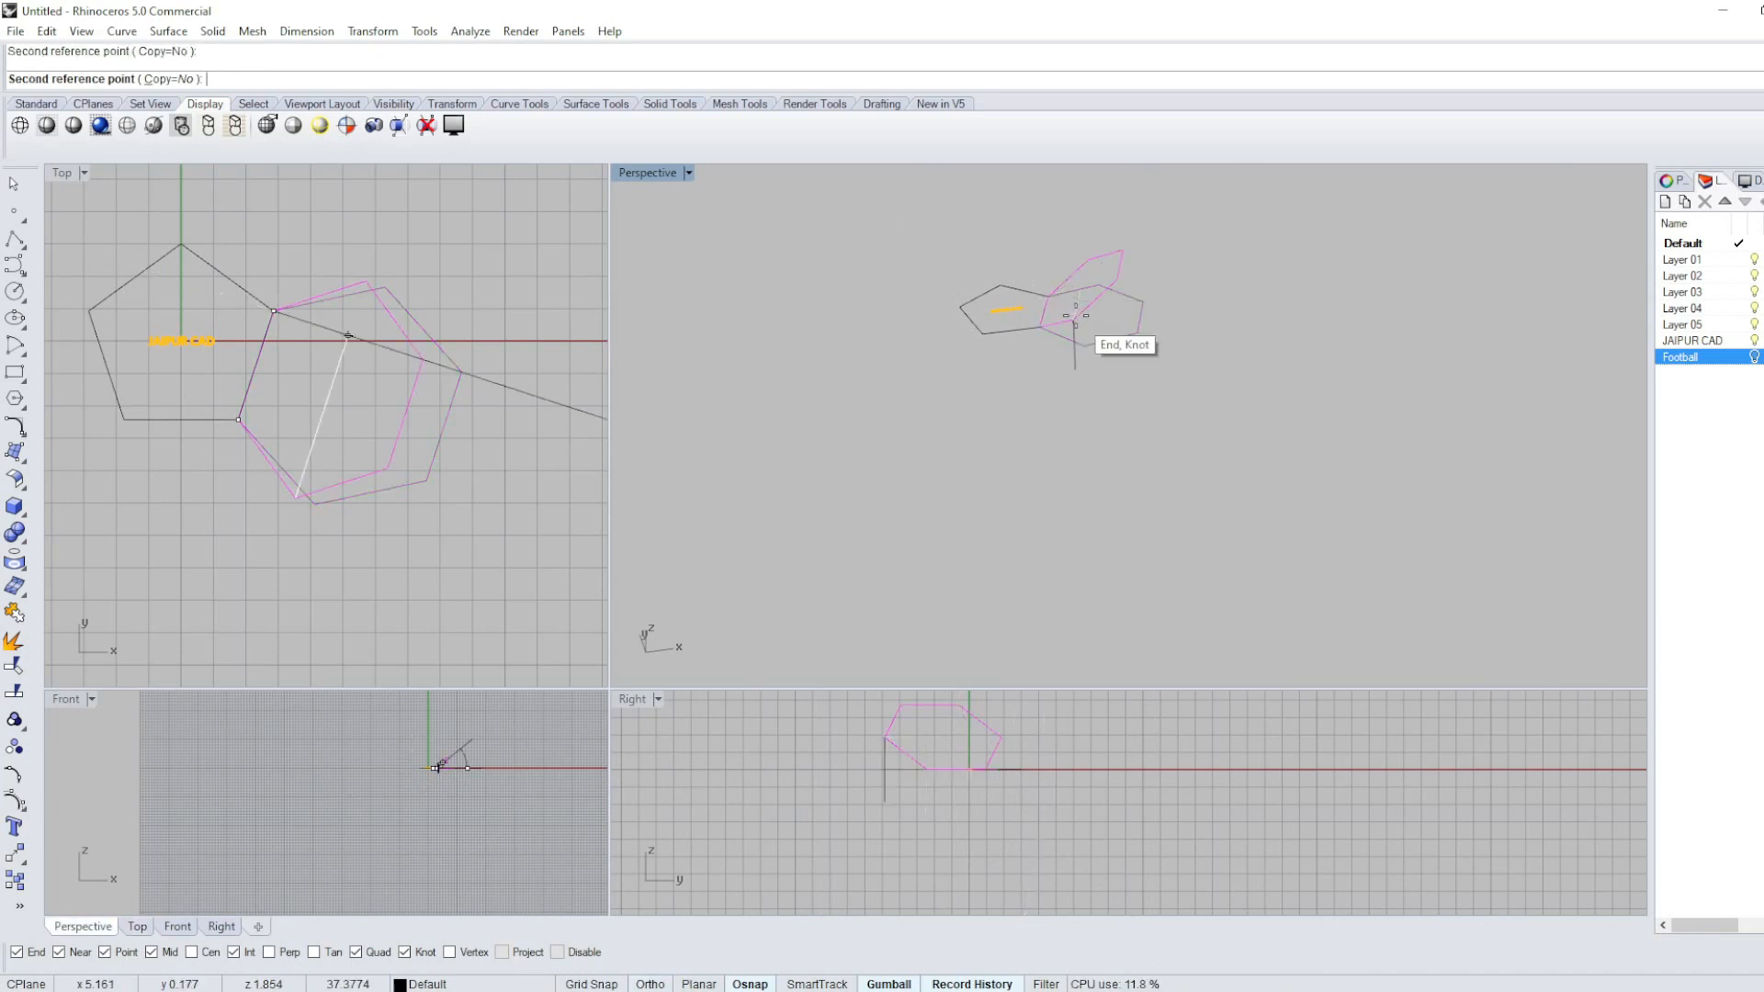
left_click(1085, 273)
mouse_move(996, 419)
right_mouse_down()
mouse_move(1177, 407)
mouse_move(1063, 457)
mouse_move(976, 287)
mouse_move(1085, 274)
mouse_move(1121, 395)
mouse_move(1009, 423)
mouse_move(1070, 337)
mouse_move(1008, 415)
mouse_move(1001, 395)
mouse_move(976, 411)
right_mouse_up()
left_click(1158, 459)
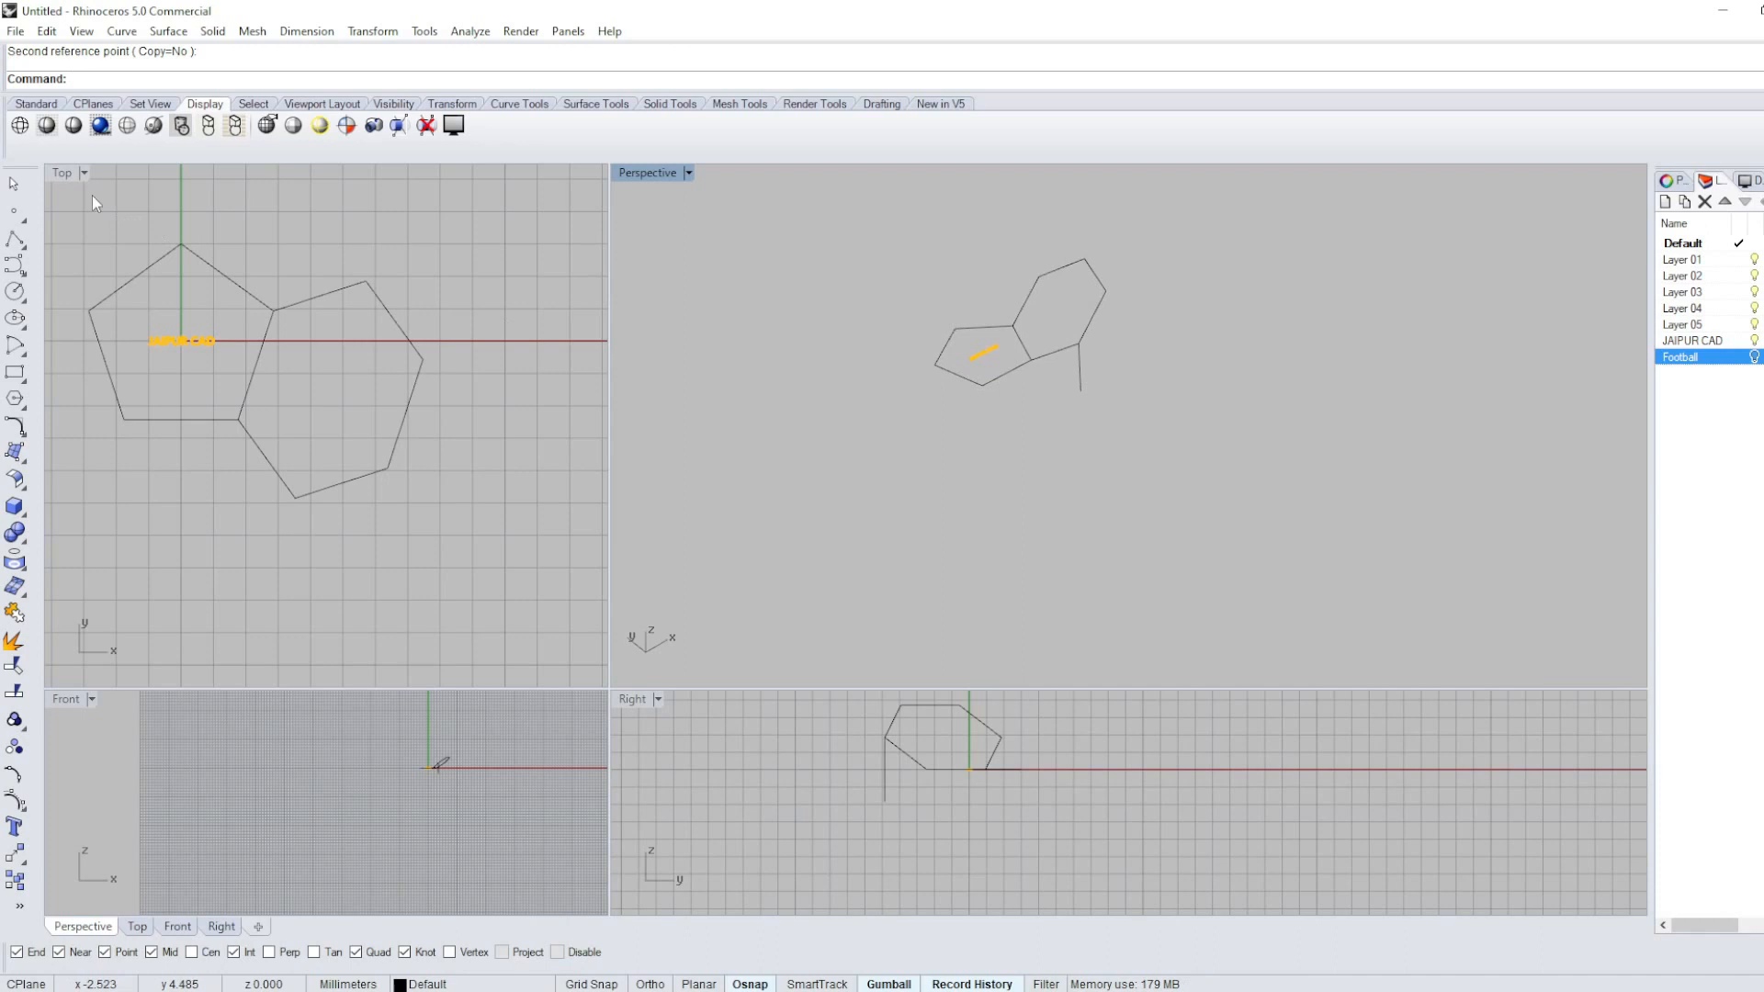
Maximize the Top view and select the tilted hexagon.
double_click(63, 174)
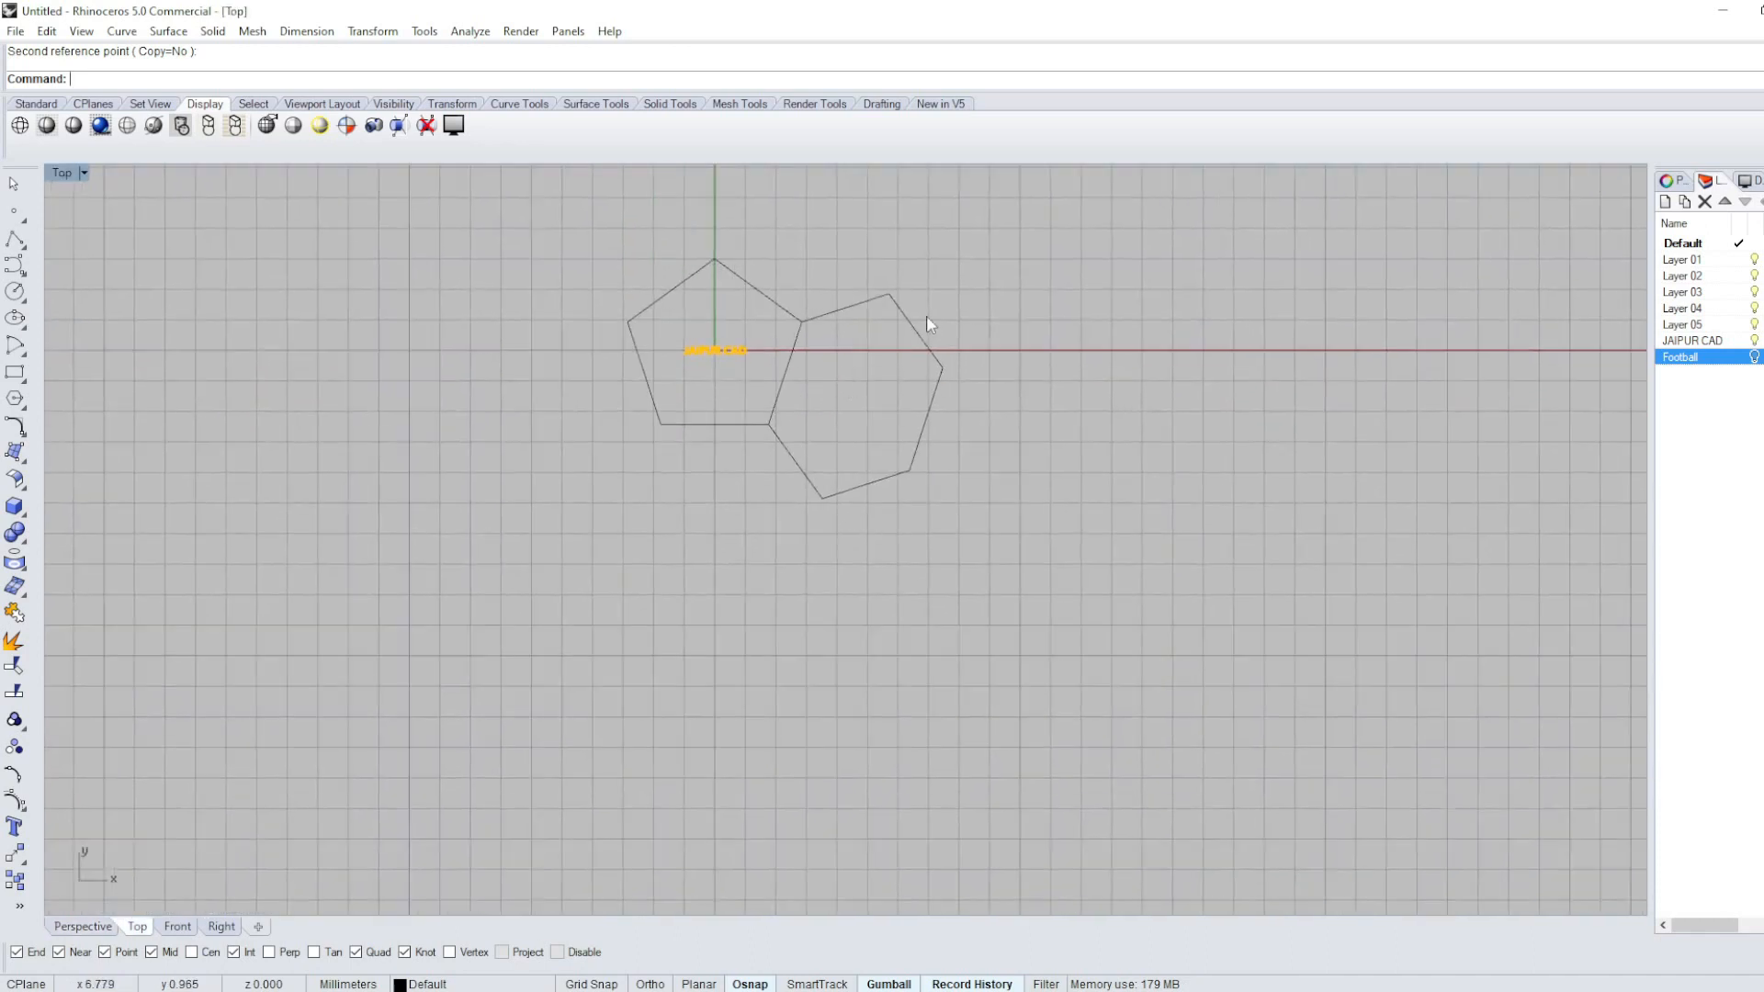
left_click(907, 313)
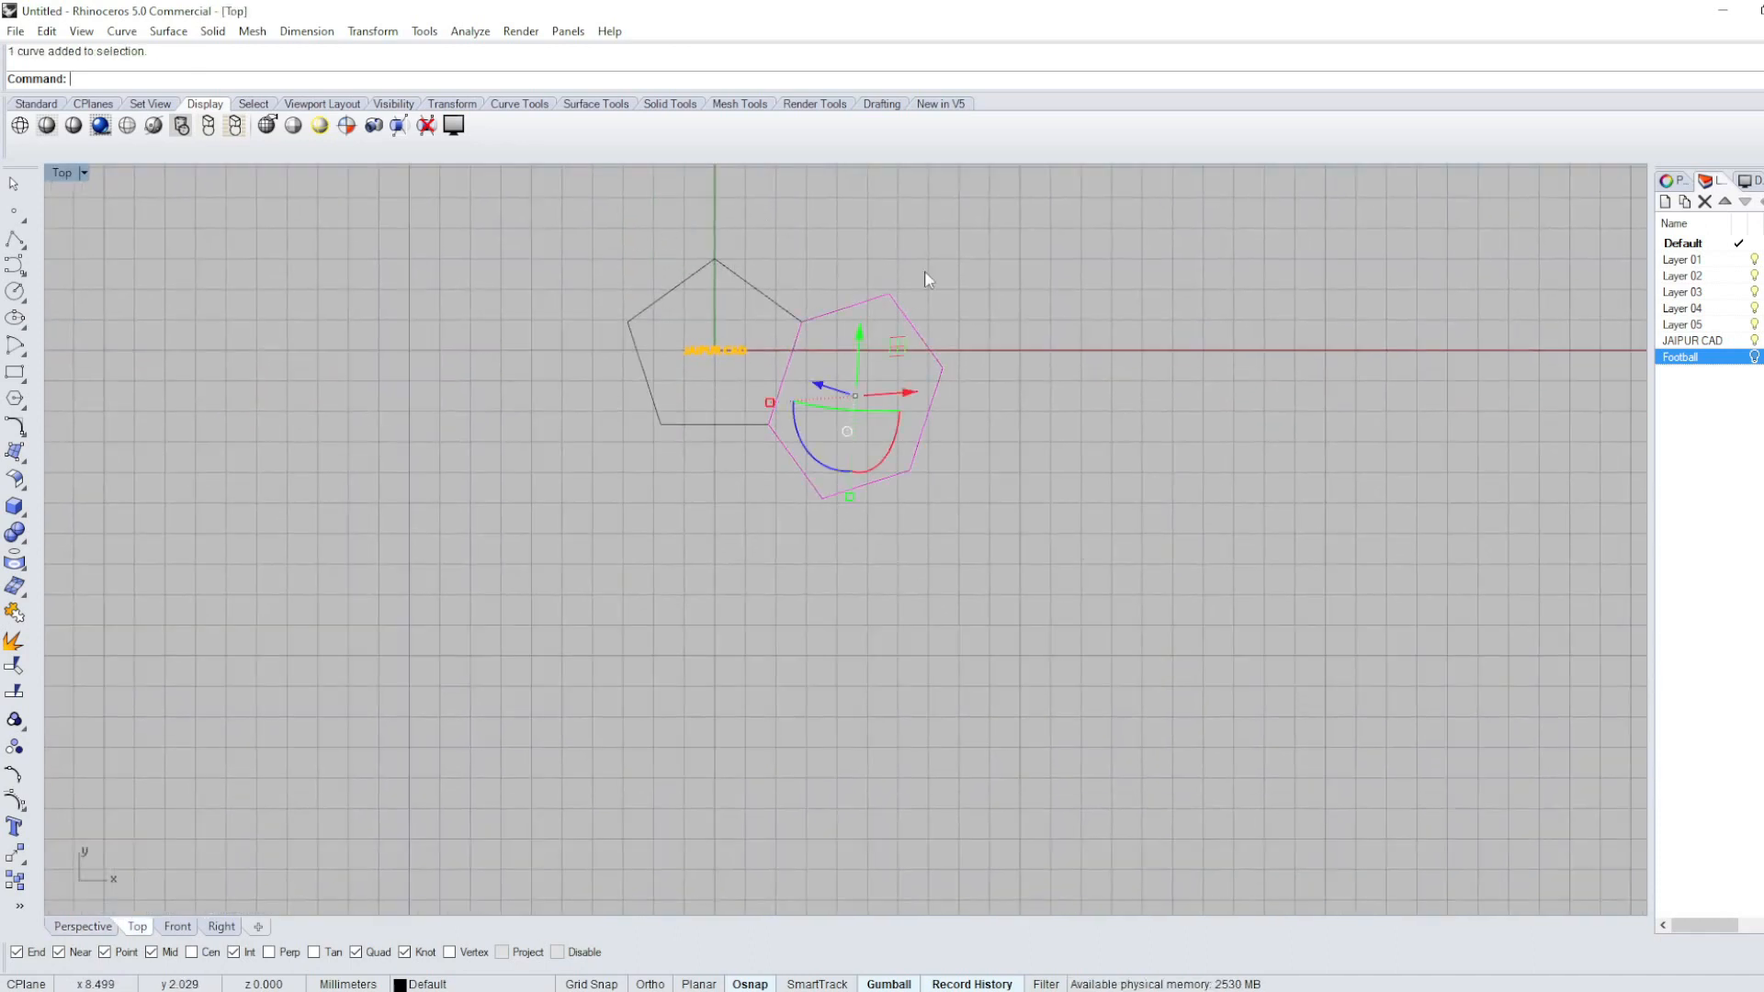
scroll(827, 450, "down", 3)
right_click_drag(827, 450, 833, 461)
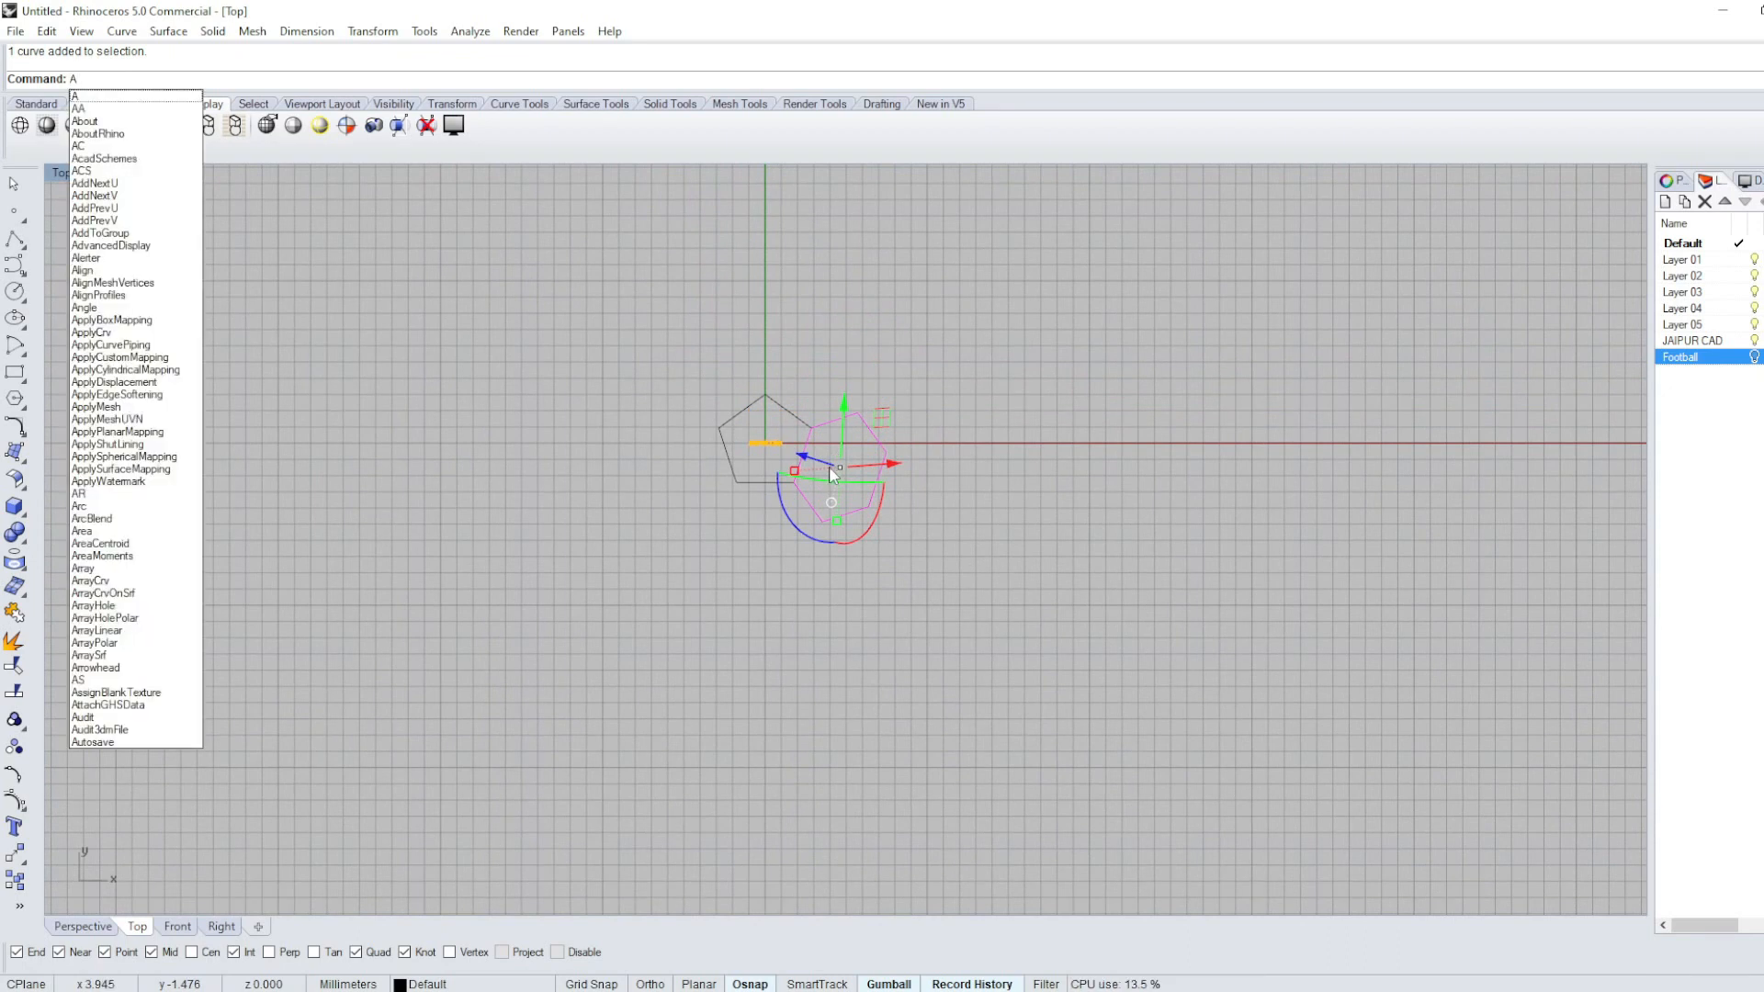
type("A")
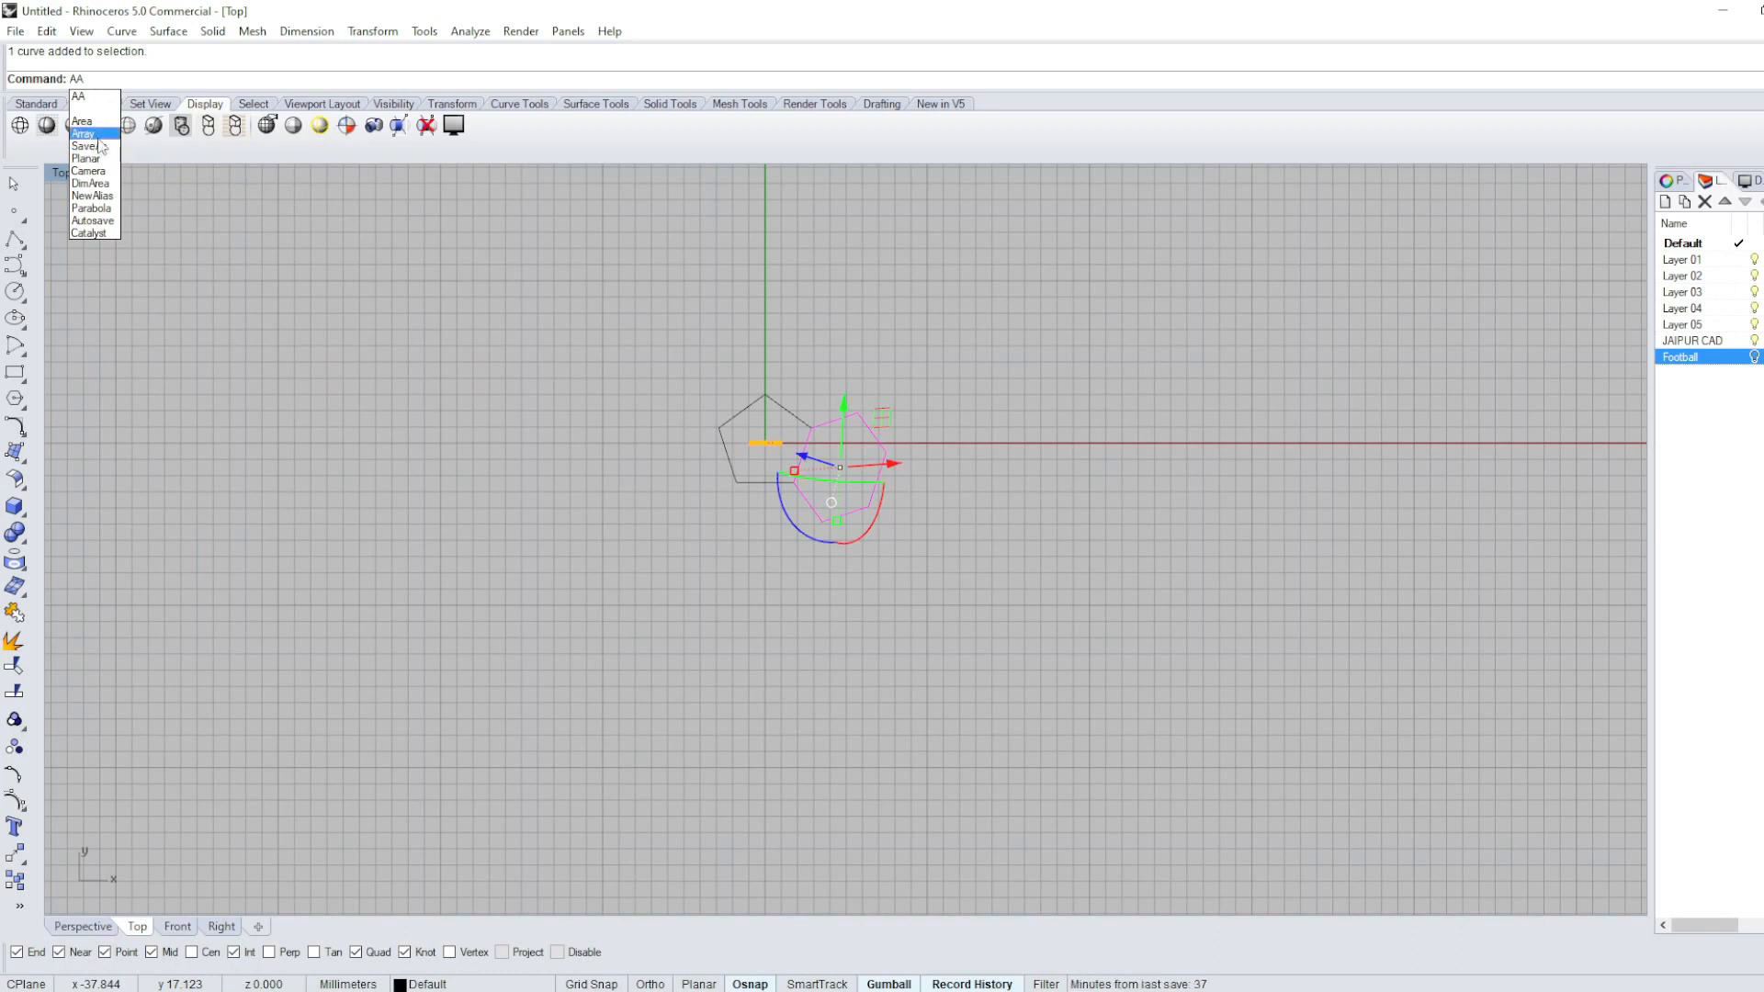
key("Return")
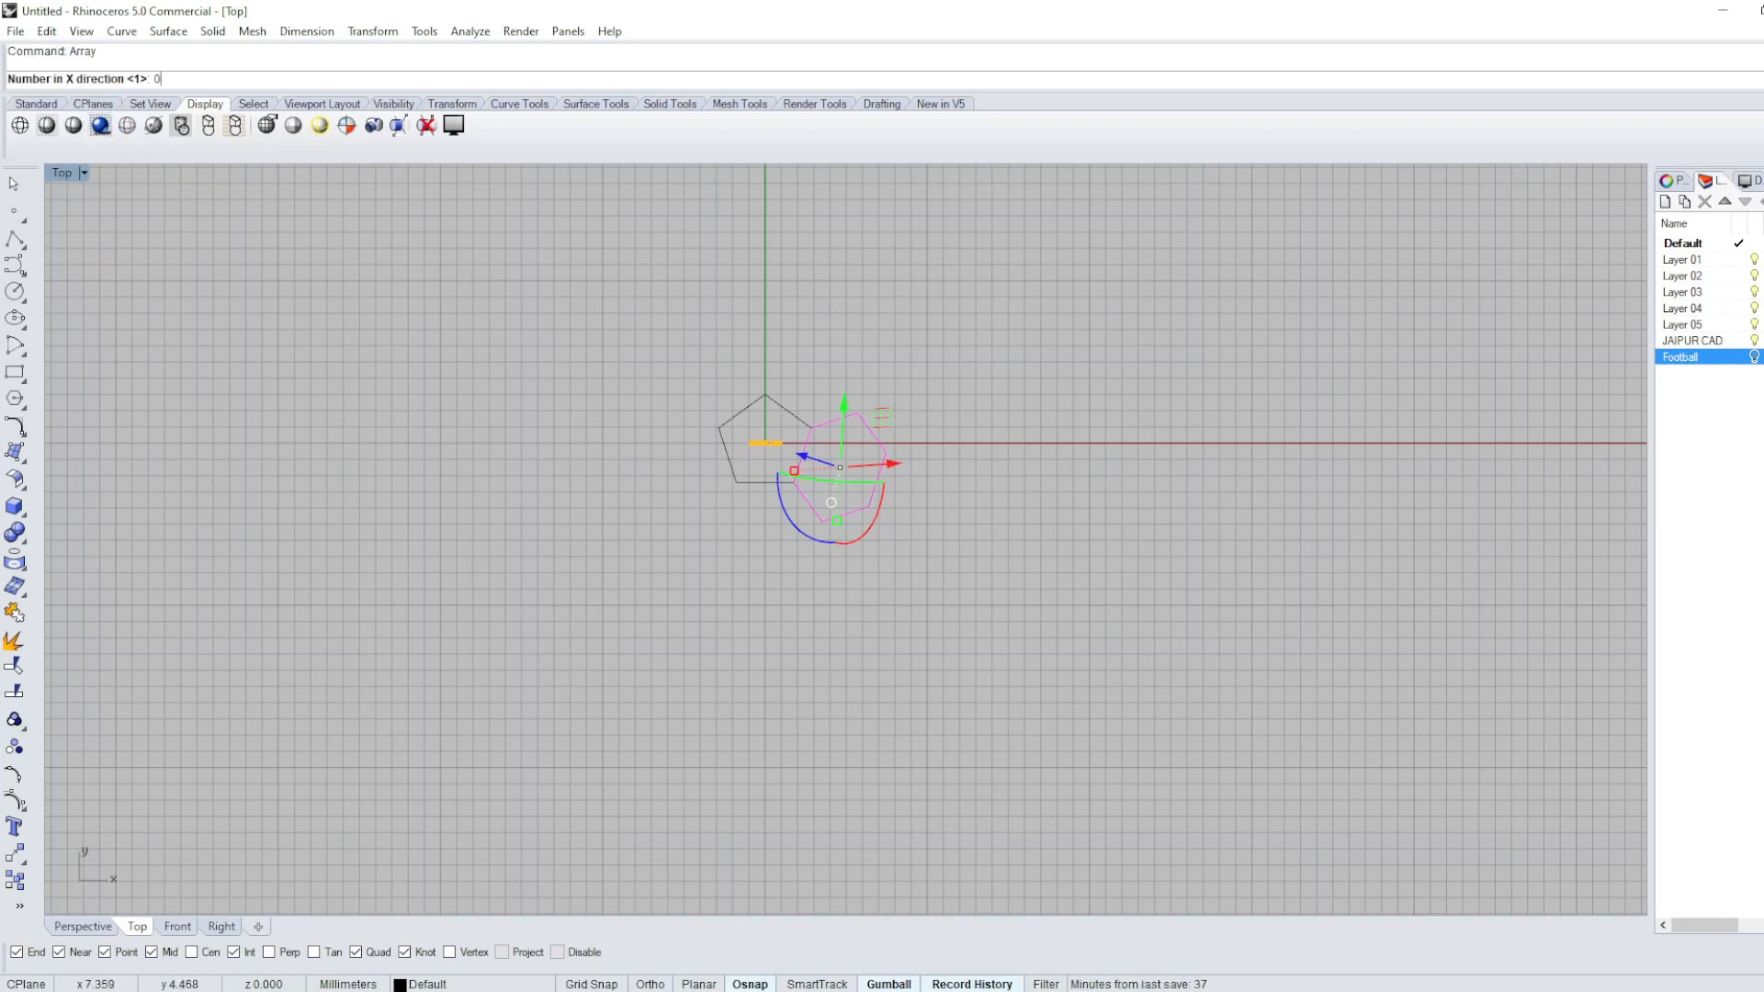
key("Return")
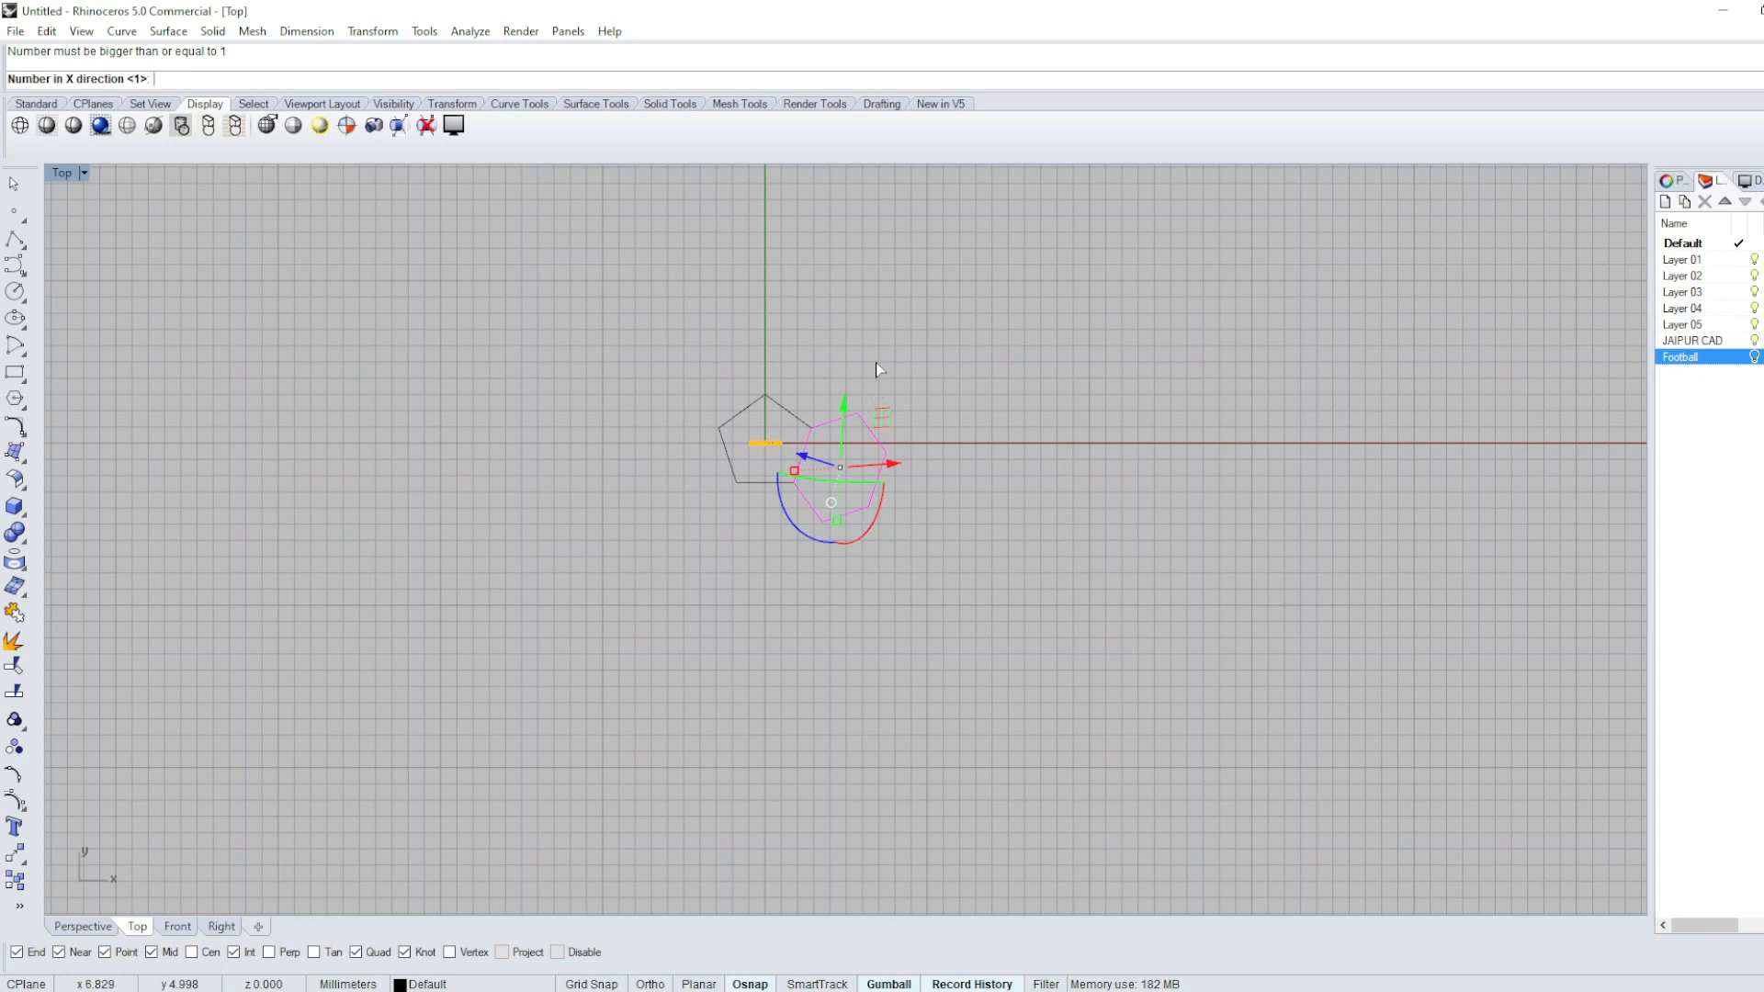
type("5")
key("Return")
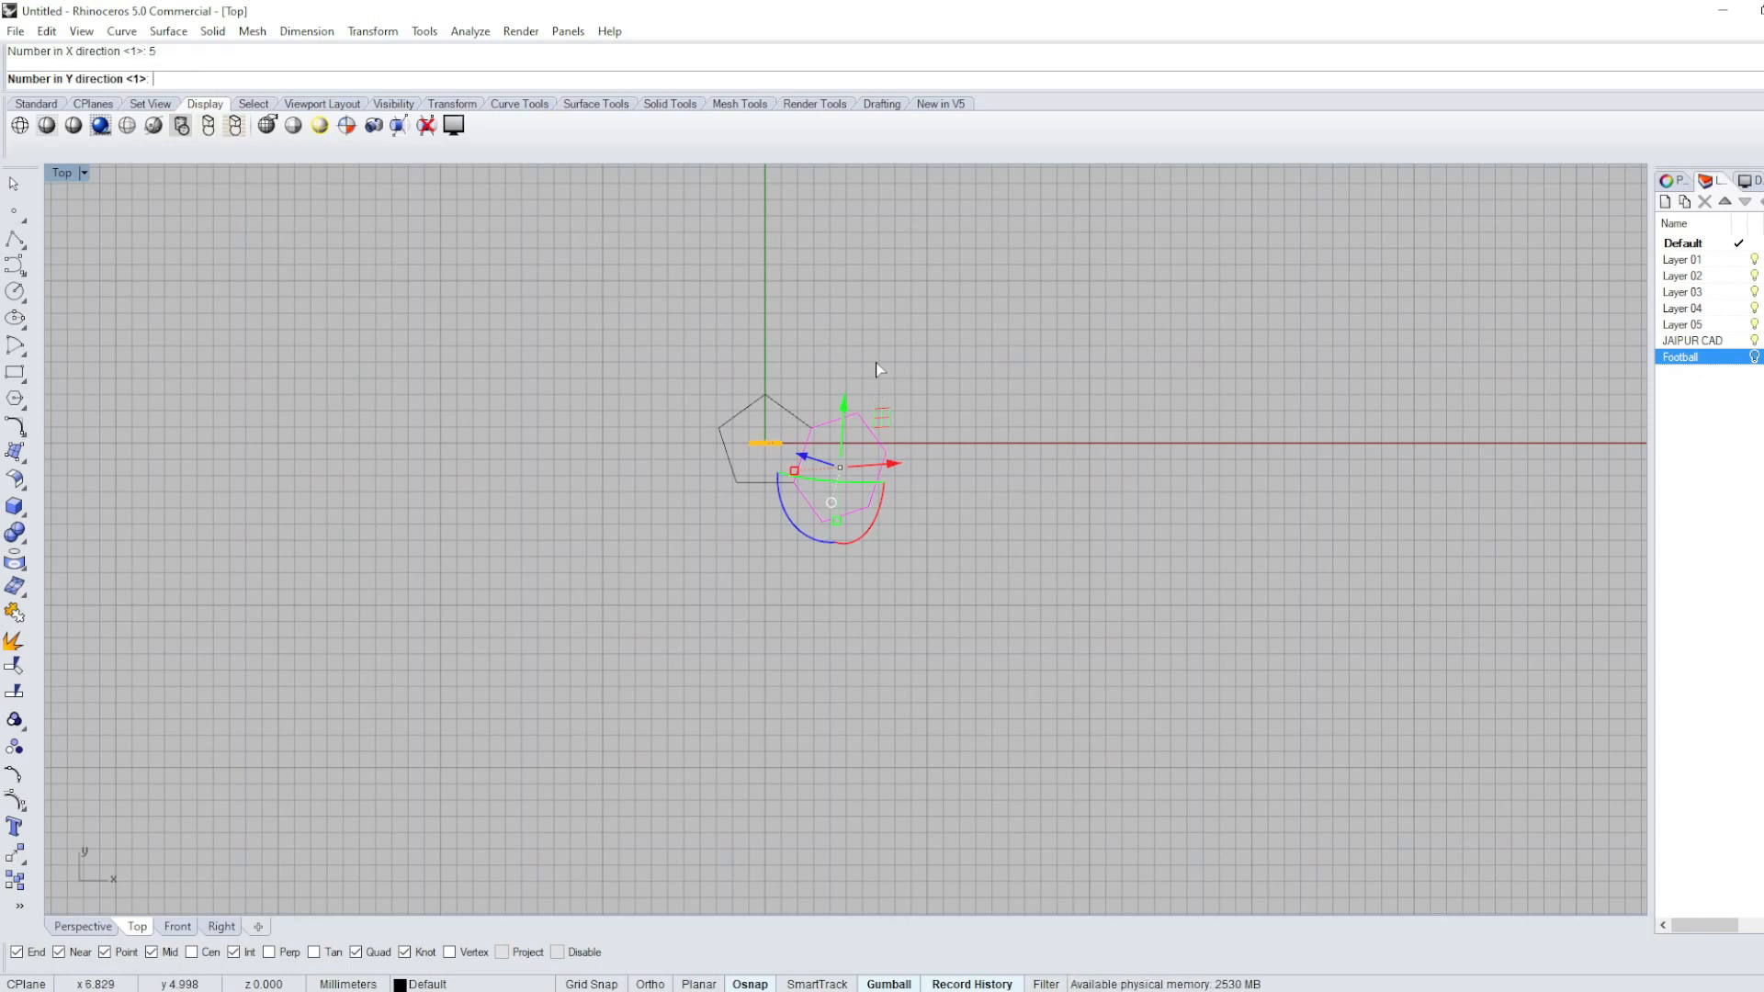
key("Return")
key("Return")
scroll(874, 410, "up", 6)
key("Escape")
Polar-array the tilted hexagon around the origin with 5 items so that hexagons surround the central pentagon.
left_click(853, 426)
scroll(852, 429, "down", 6)
right_click_drag(851, 430, 866, 377)
type("ap")
key("Return")
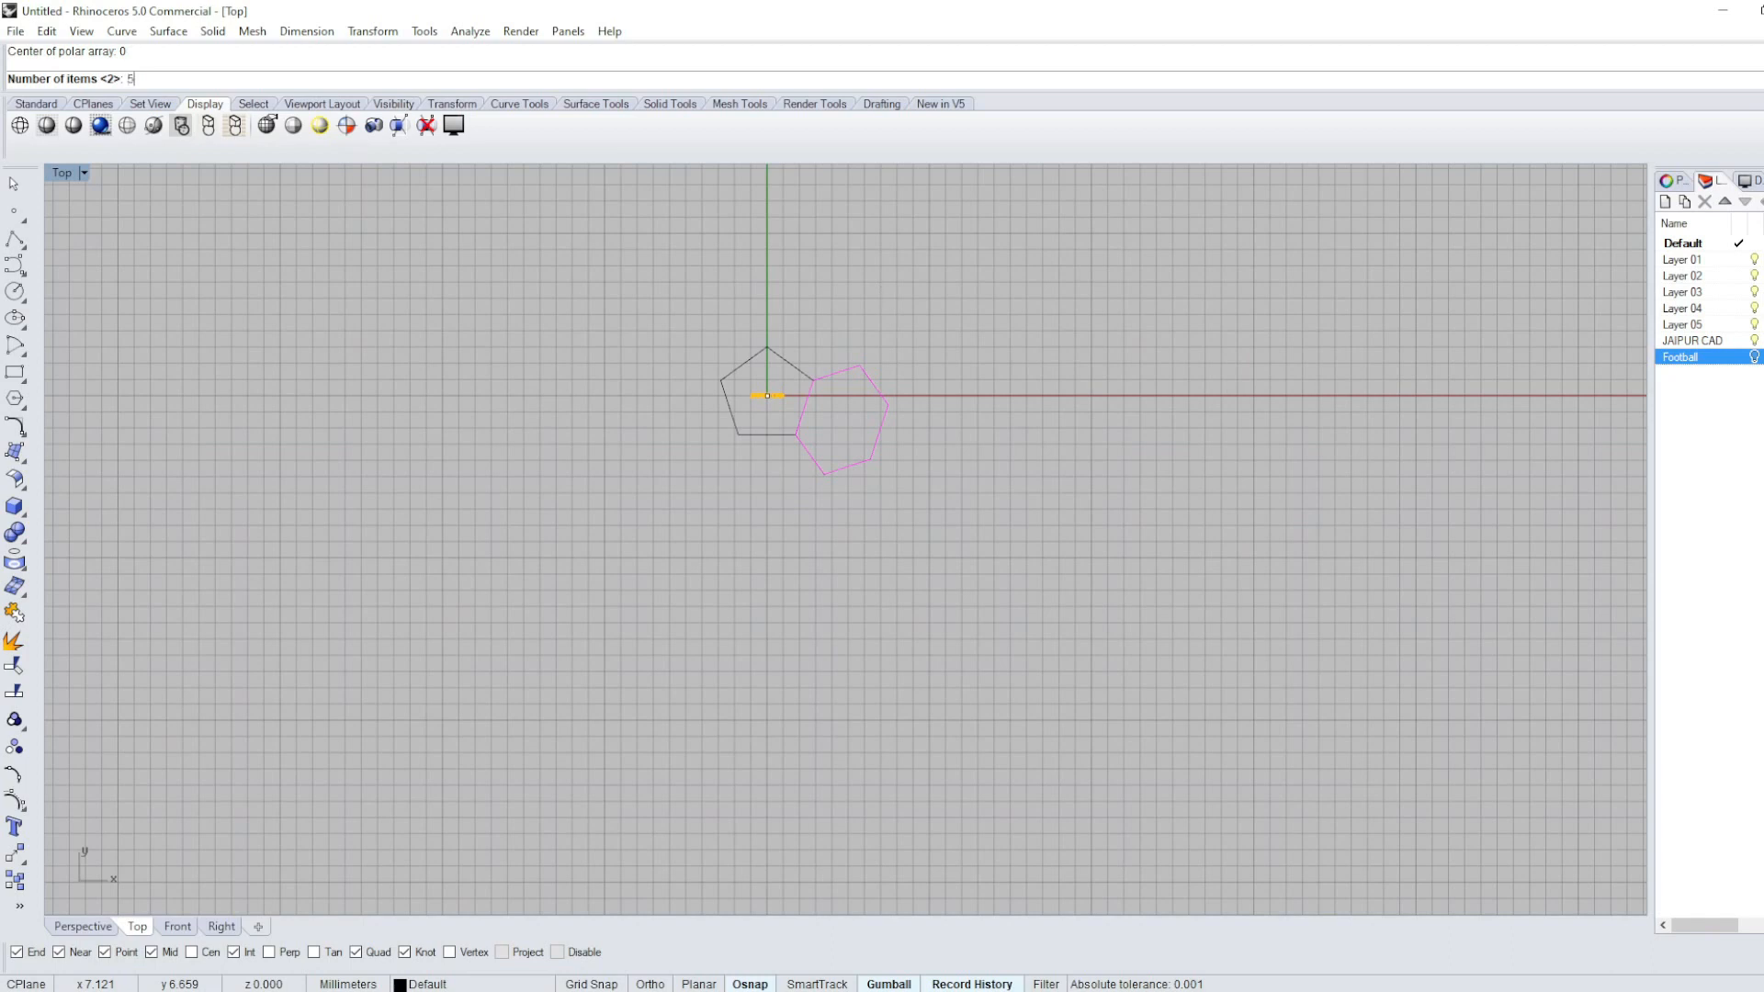
key("Return")
key("Return")
scroll(855, 330, "up", 4)
key("Return")
key("Escape")
scroll(787, 421, "down", 3)
key("Return")
Create a new layer below Football, move the vertical reference line onto it, and turn that layer off.
right_click_drag(1013, 529, 951, 561)
left_click(799, 540)
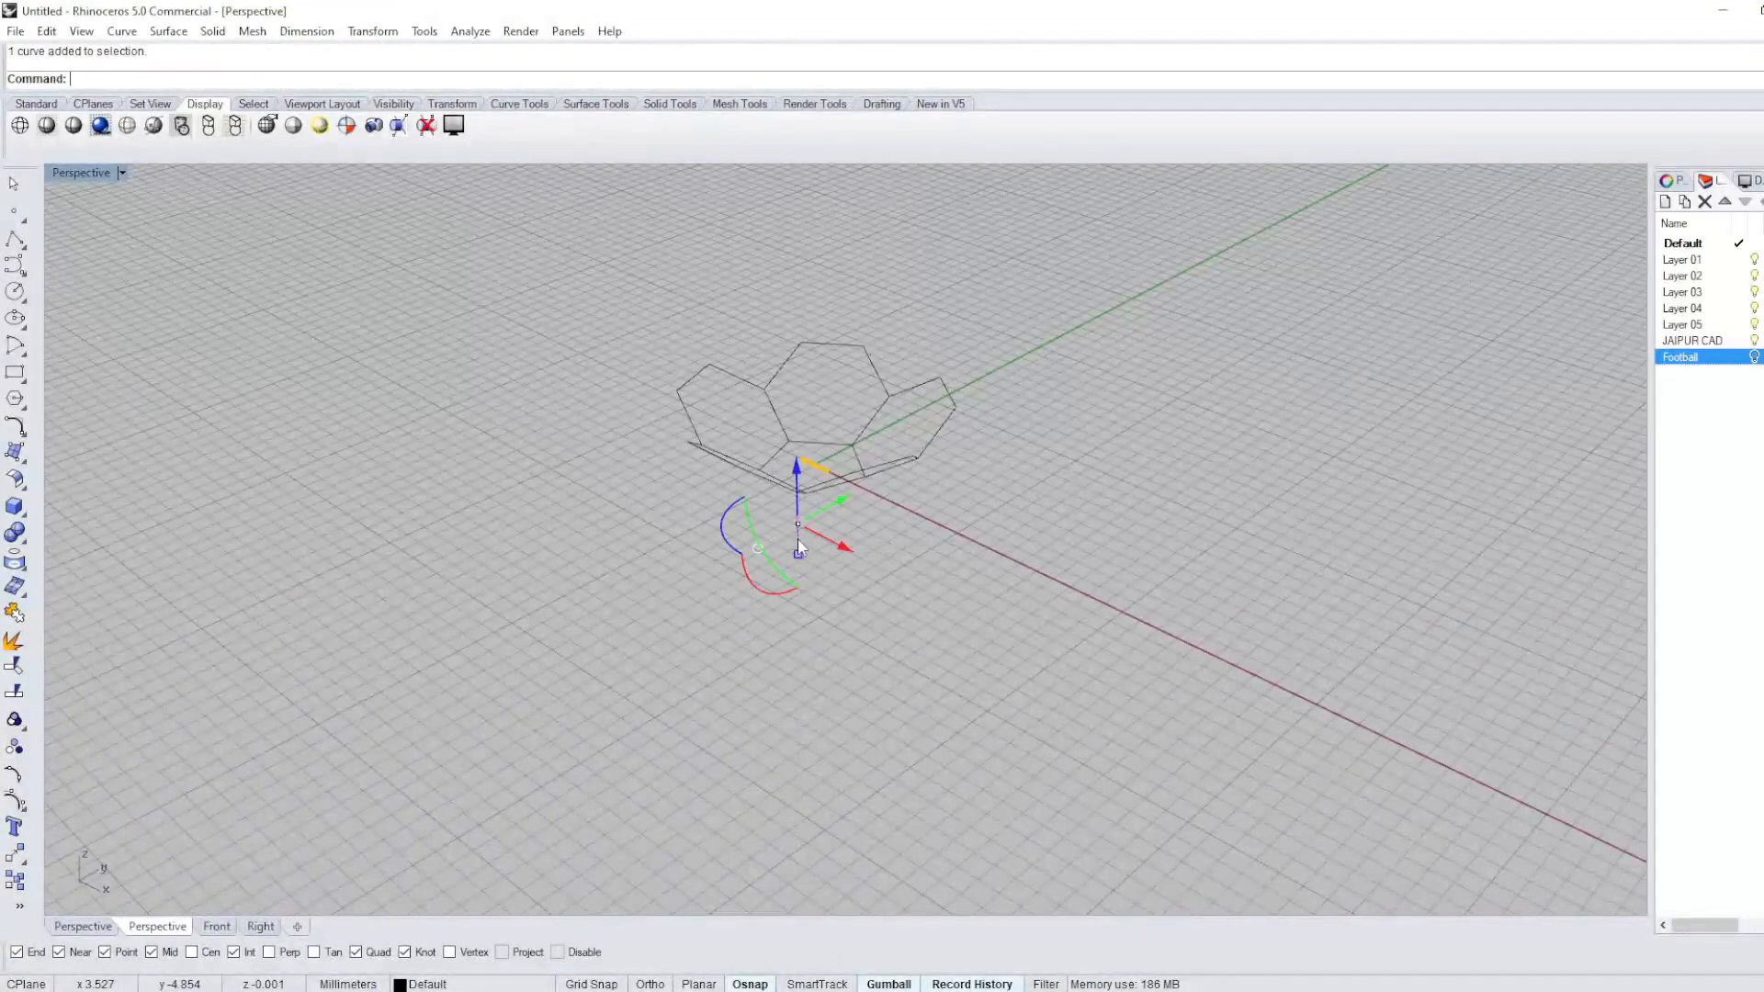
right_click(1722, 402)
left_click(1731, 412)
right_click(1709, 375)
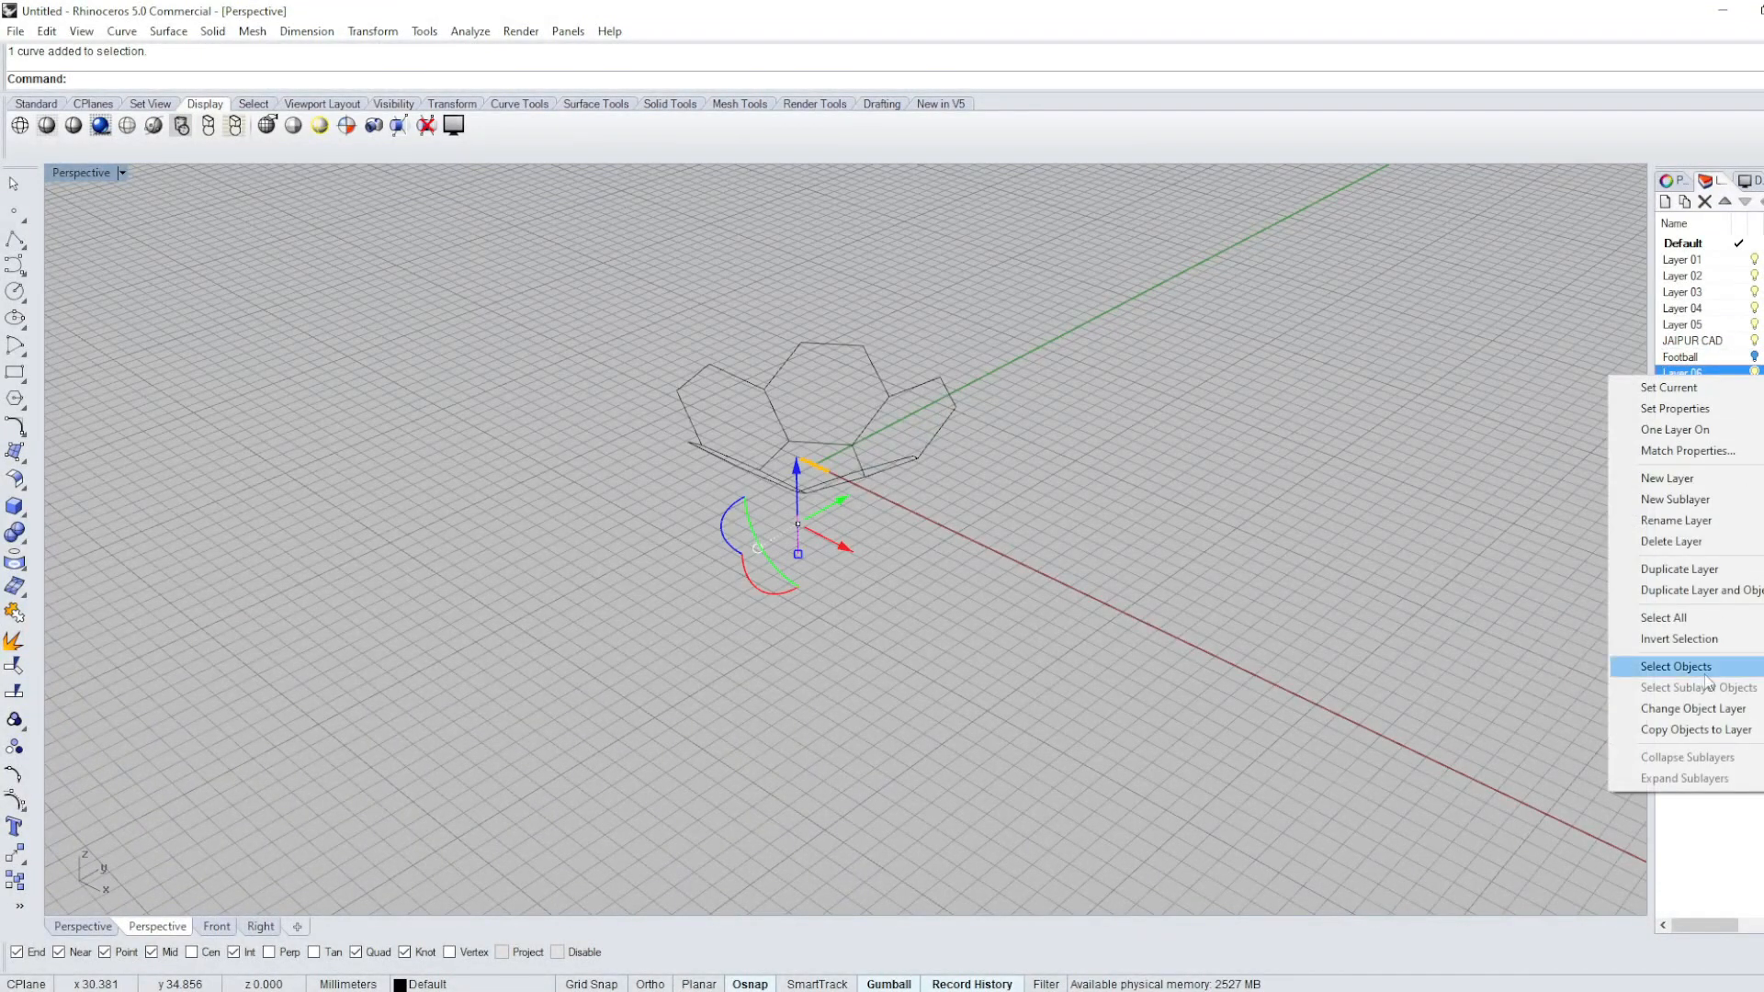
left_click(1696, 709)
left_click(1755, 375)
Hide the construction grid and show the ring of hexagons in the Top view.
right_click_drag(739, 459, 809, 547)
right_click_drag(721, 603, 922, 447, "shift")
key("F7")
type("Top")
key("Return")
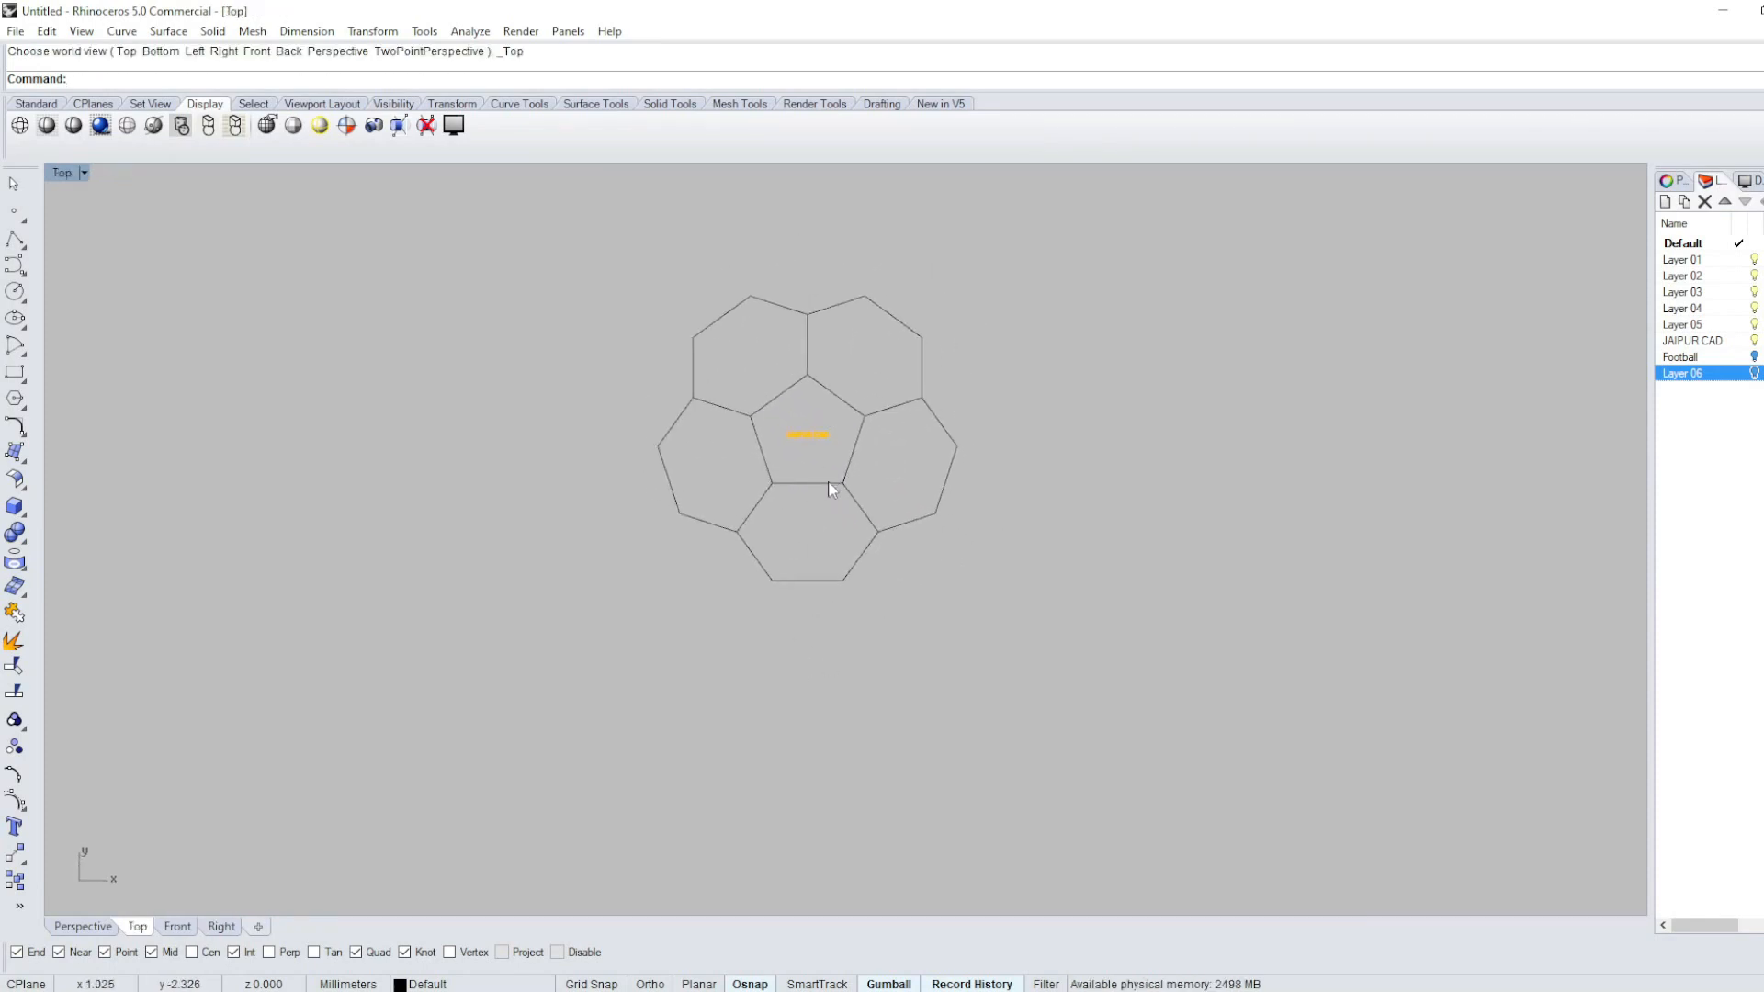
Copy the central pentagon from its upper vertex to the outer end of the edge shared by the two upper hexagons.
left_click(868, 534)
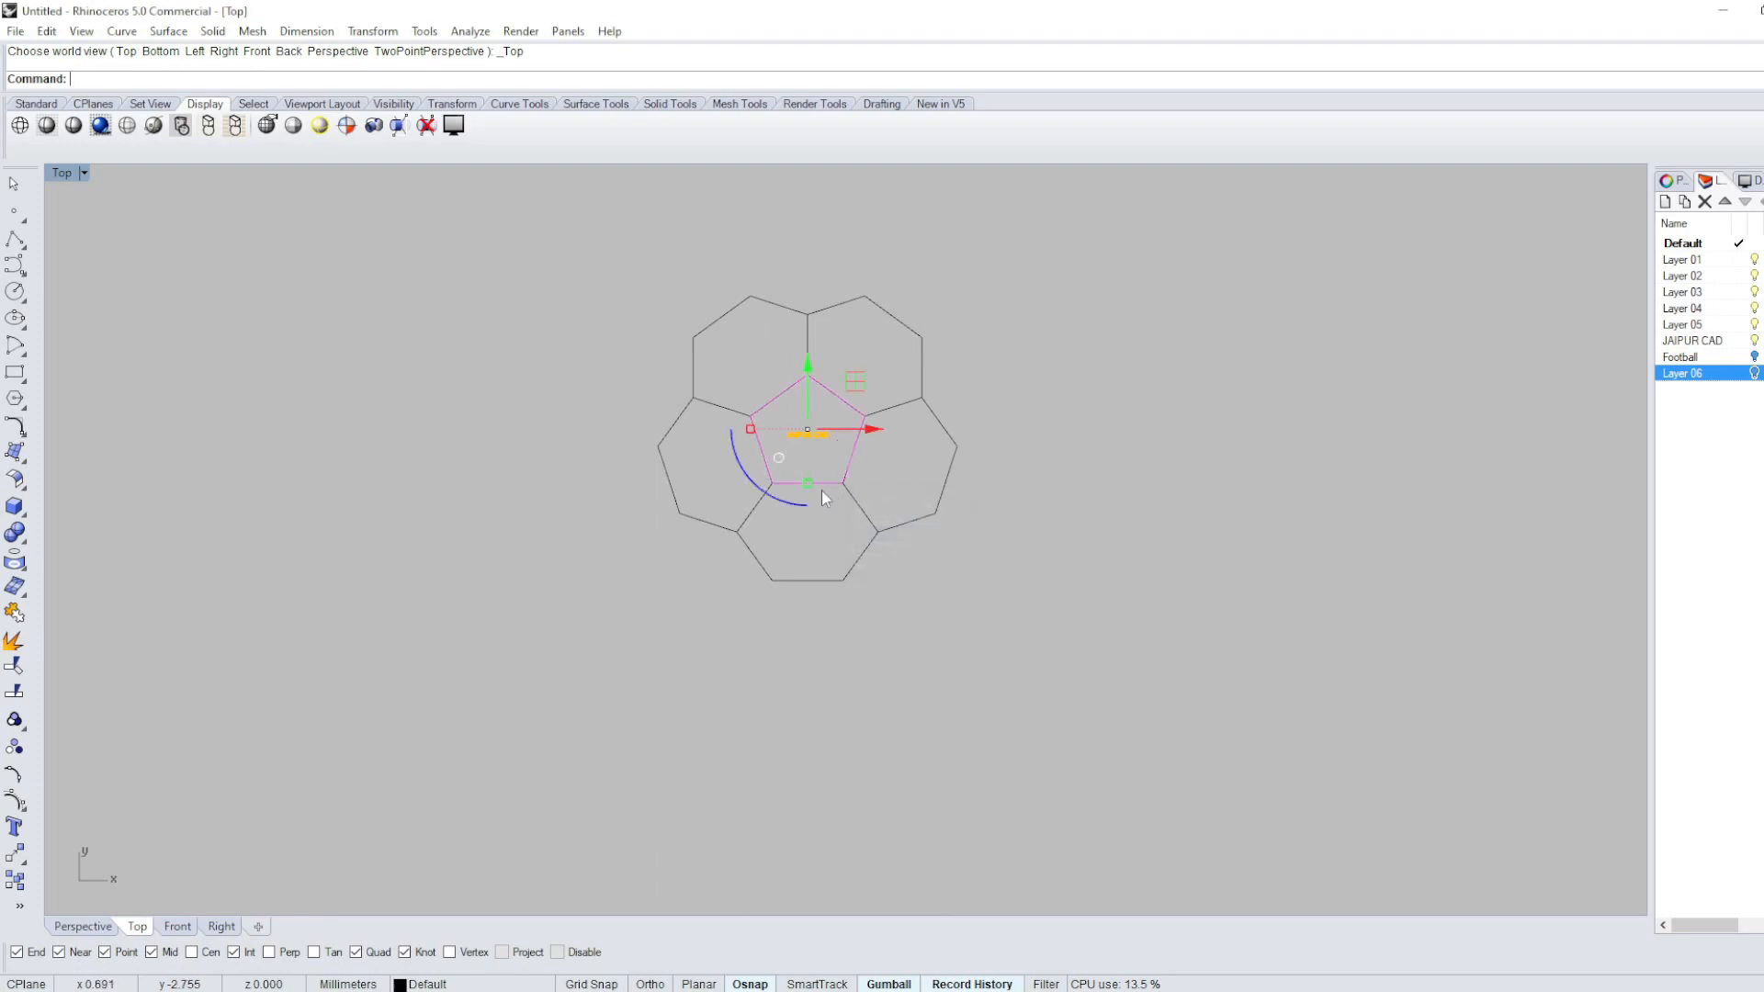
type("COPY")
key("Return")
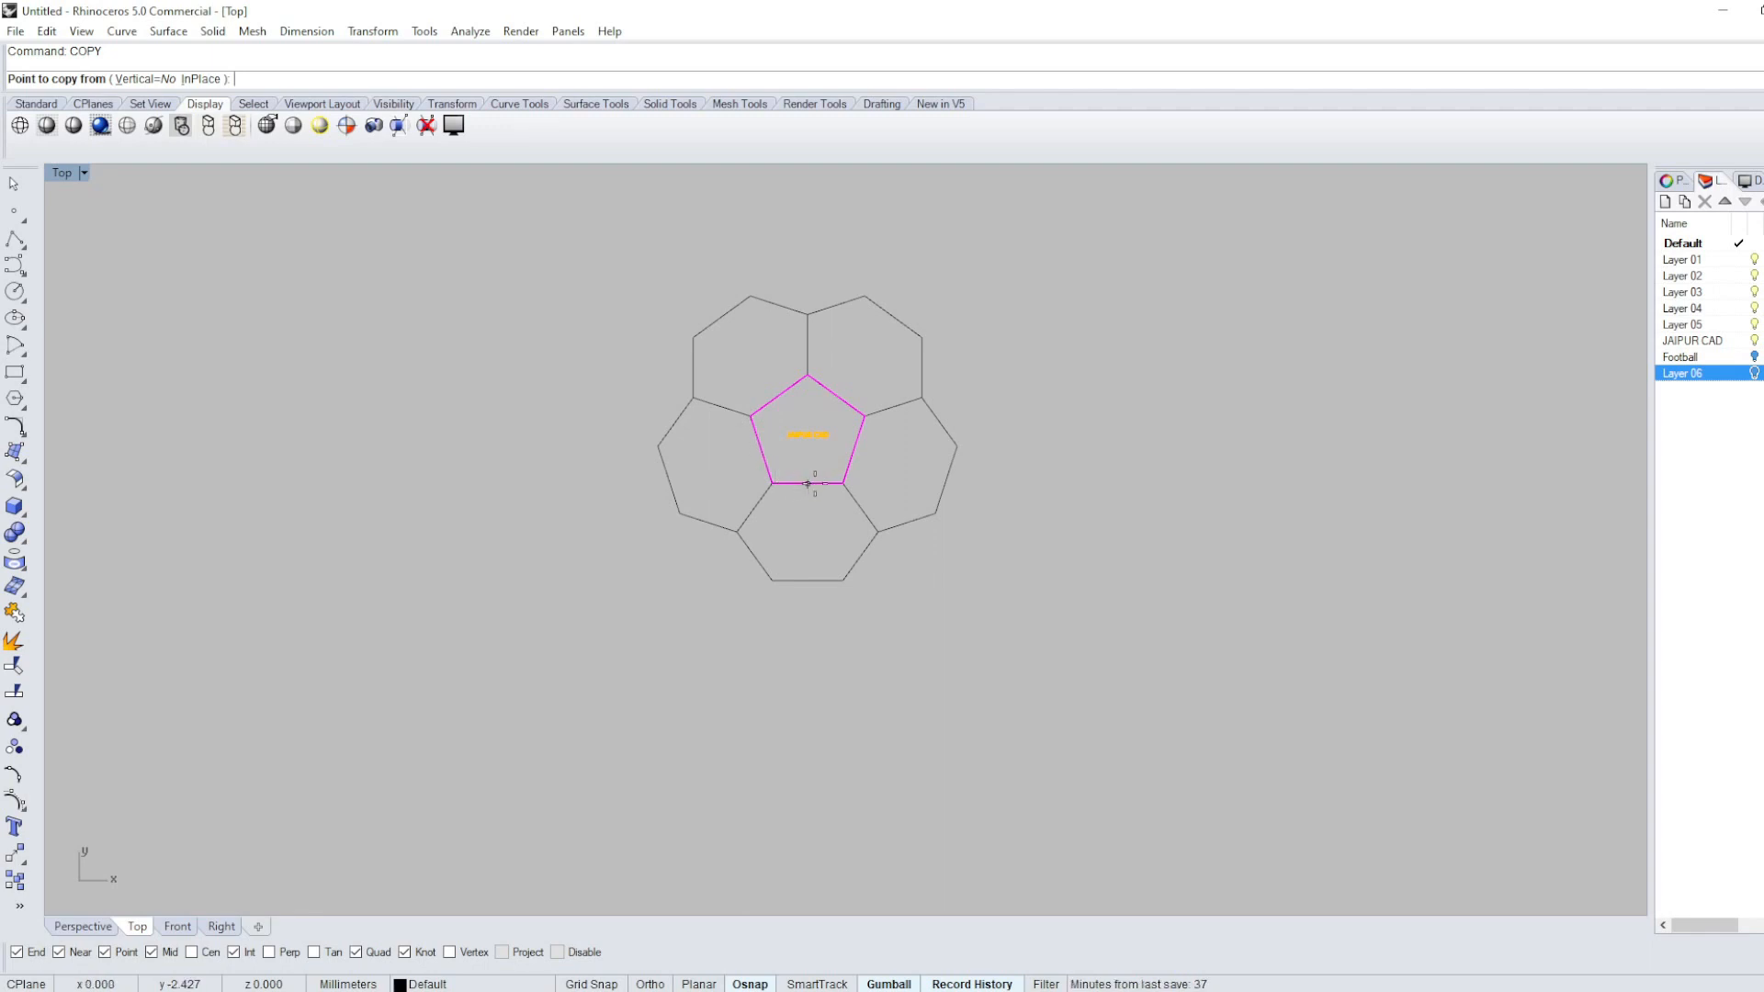
left_click(808, 316)
right_click(838, 346)
left_click(837, 343)
In the Right view, rotate a copy of the copied pentagon about its touching vertex until it lines up with the adjacent hexagon edge.
key("ctrl+F3")
scroll(990, 471, "up", 10)
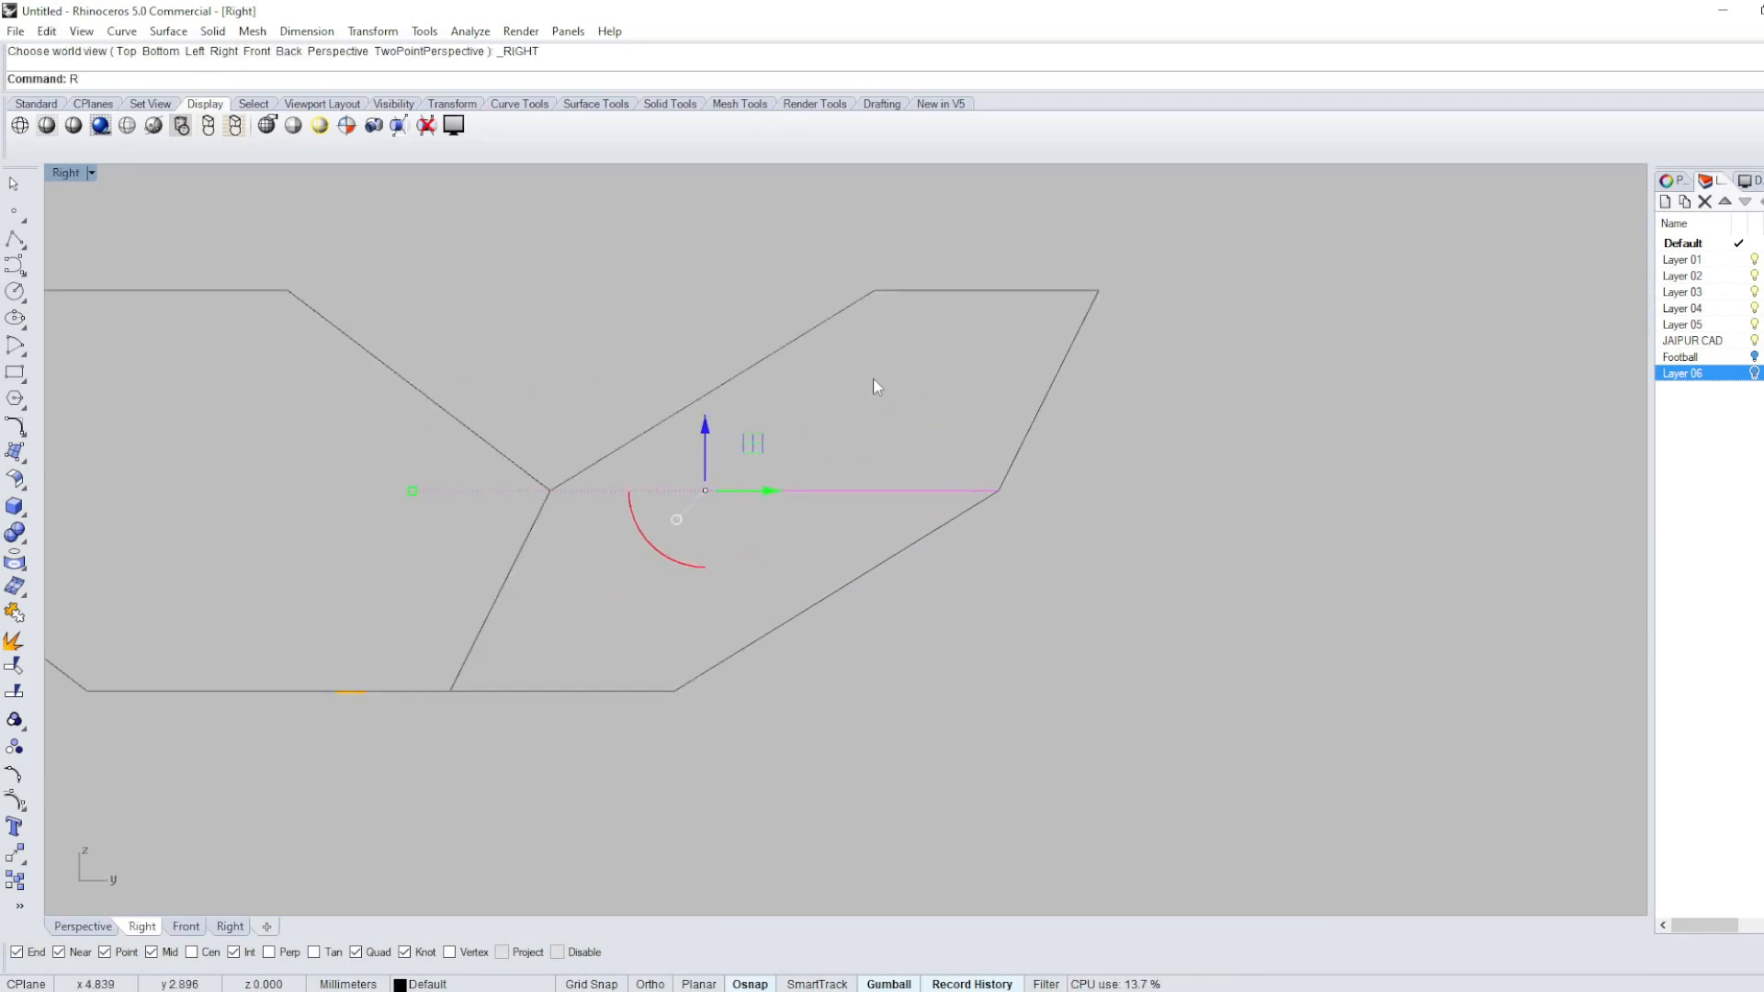
type("T")
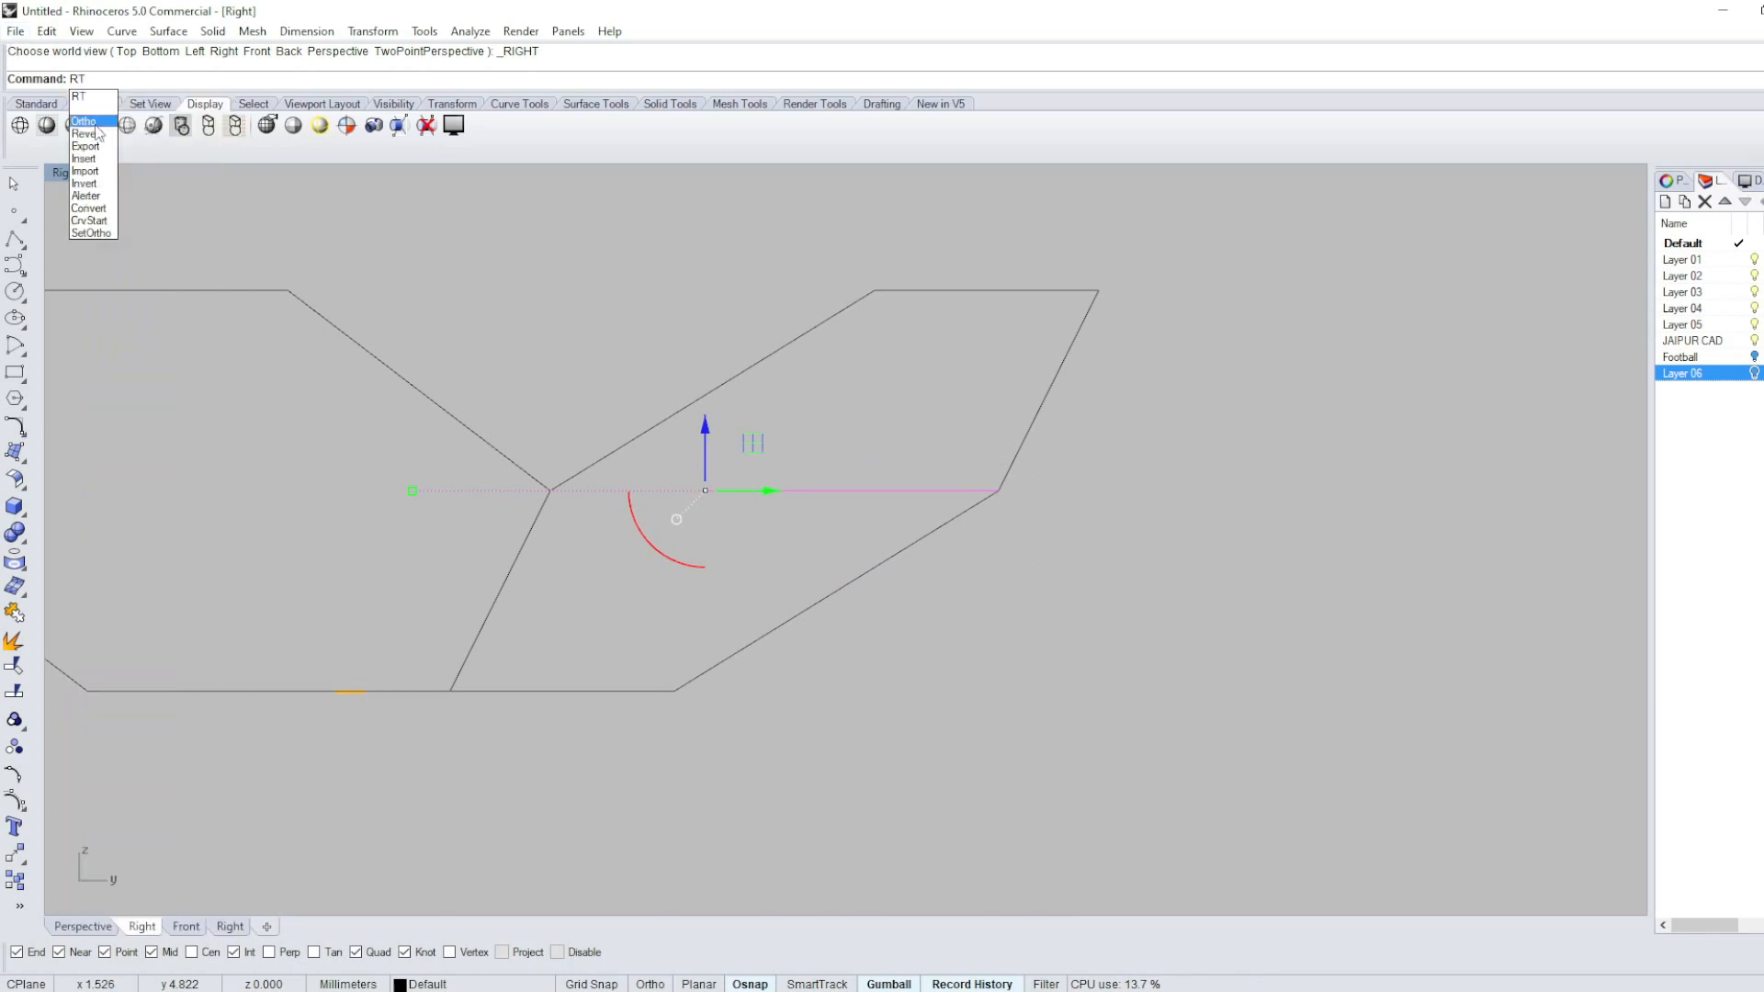
key("Return")
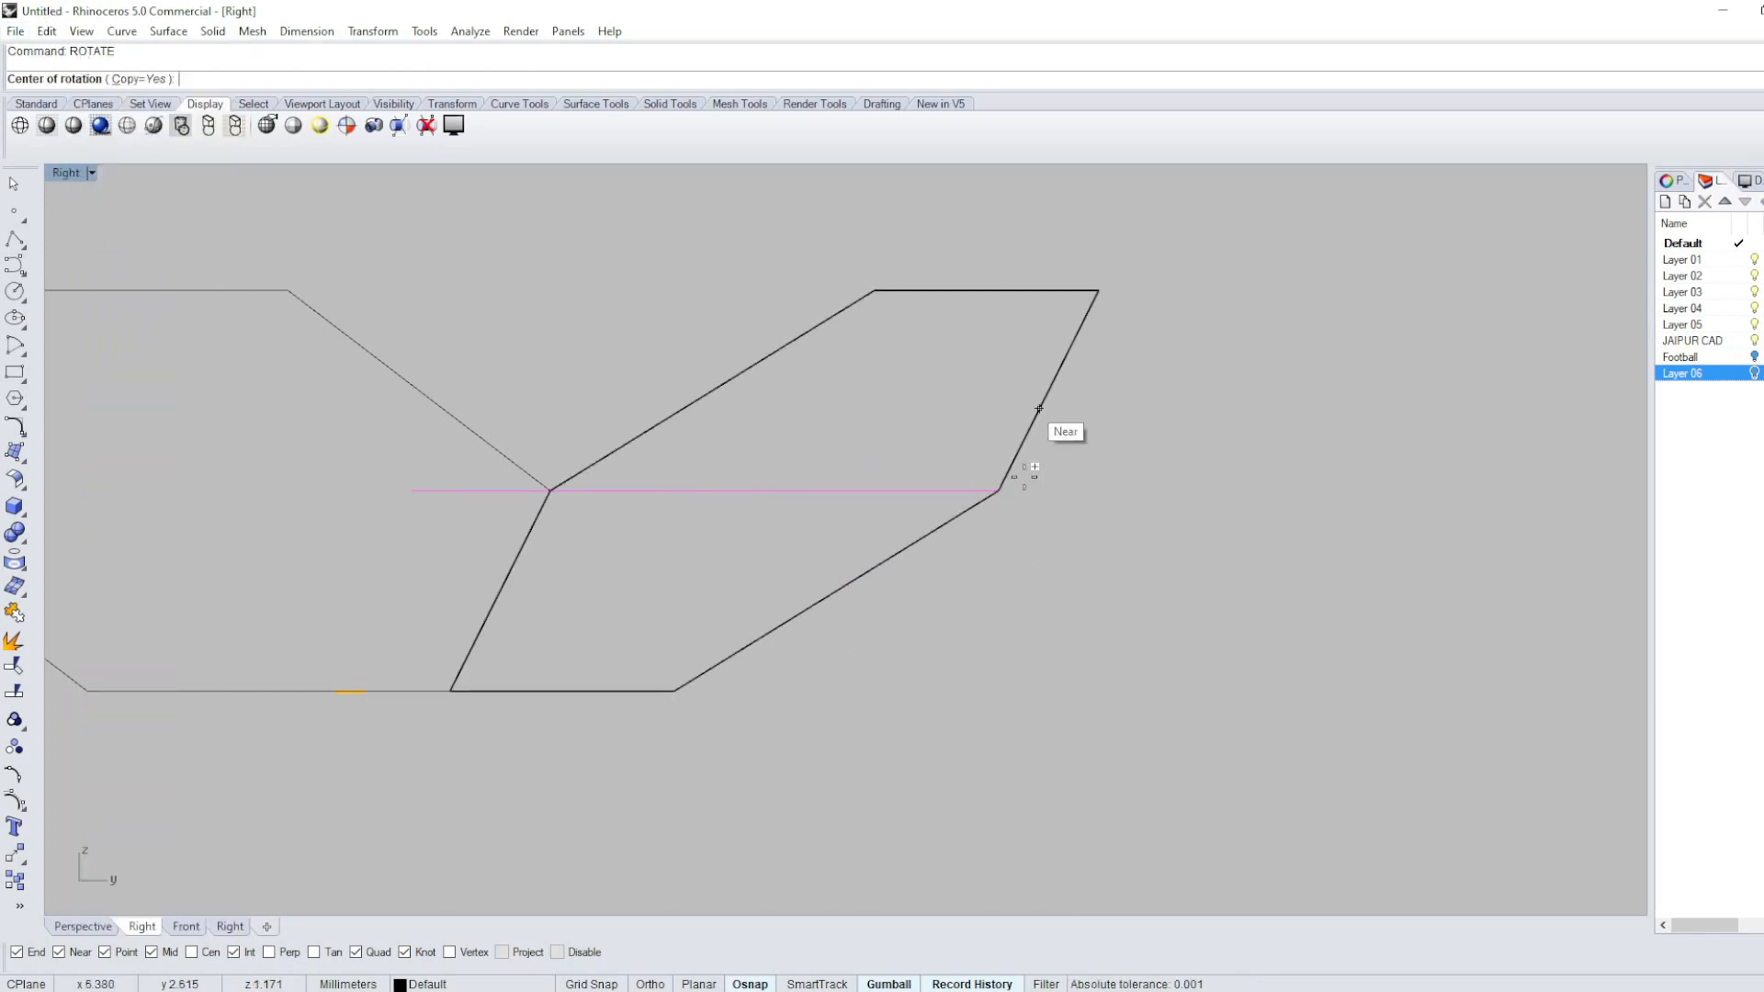
left_click(999, 490)
left_click(829, 491)
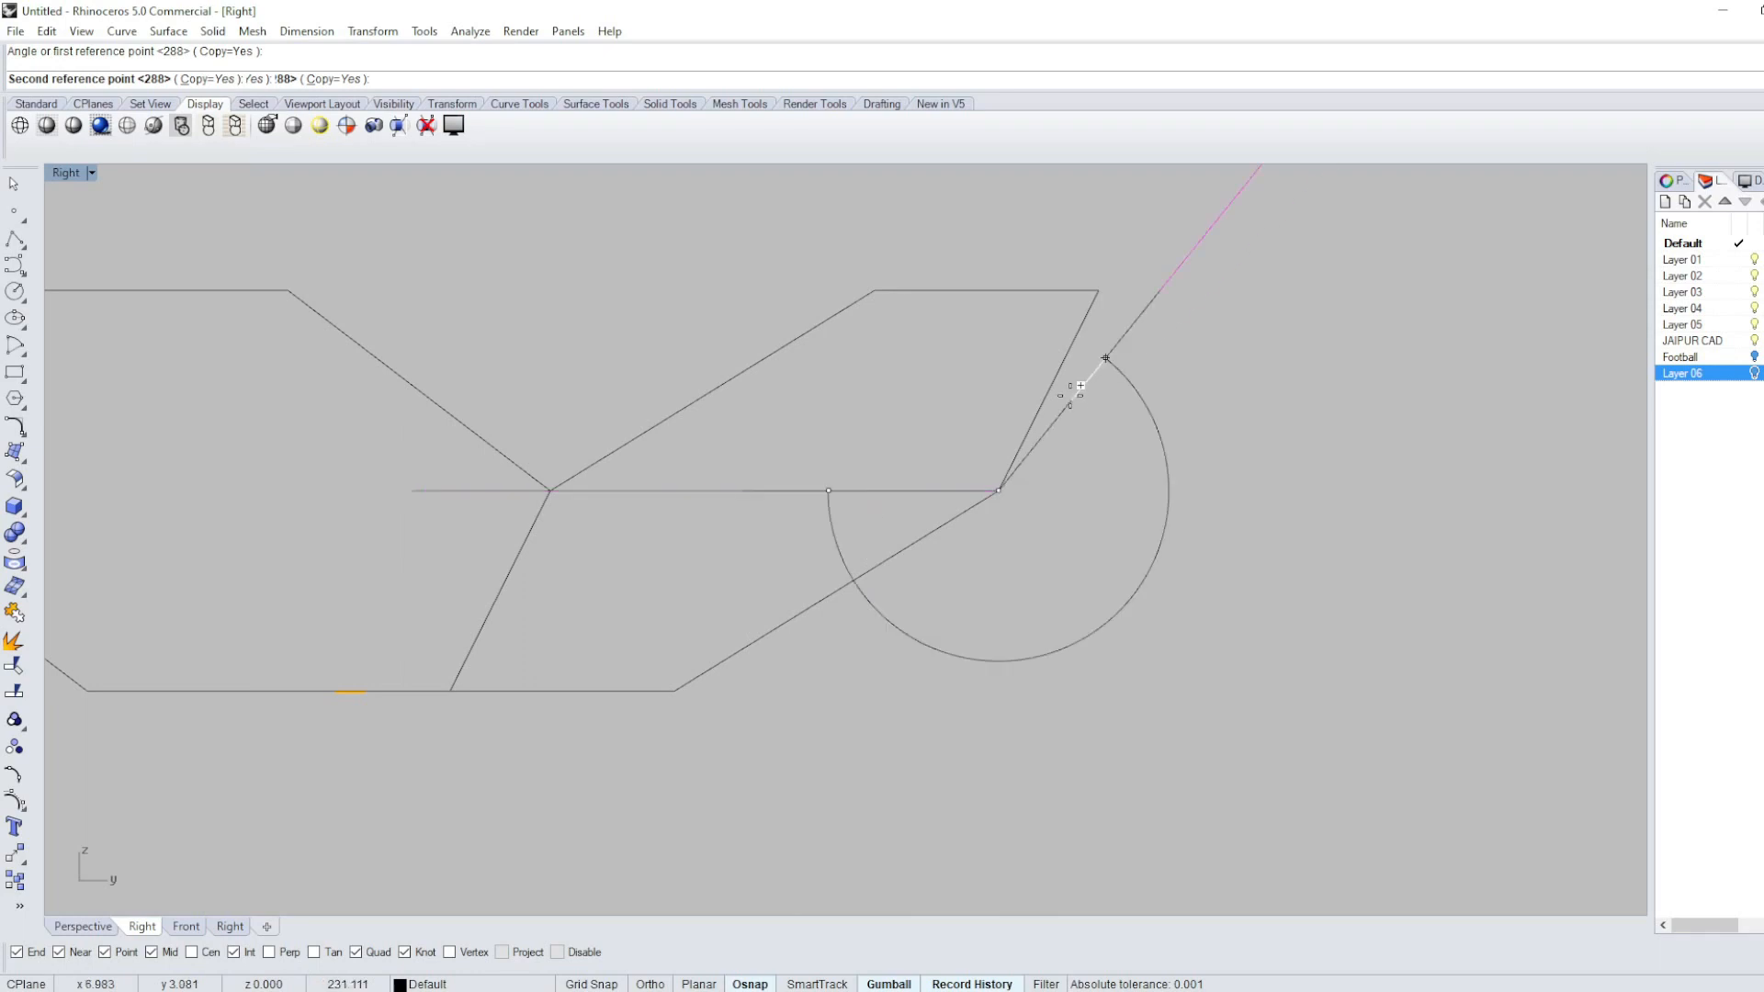
left_click(1188, 394)
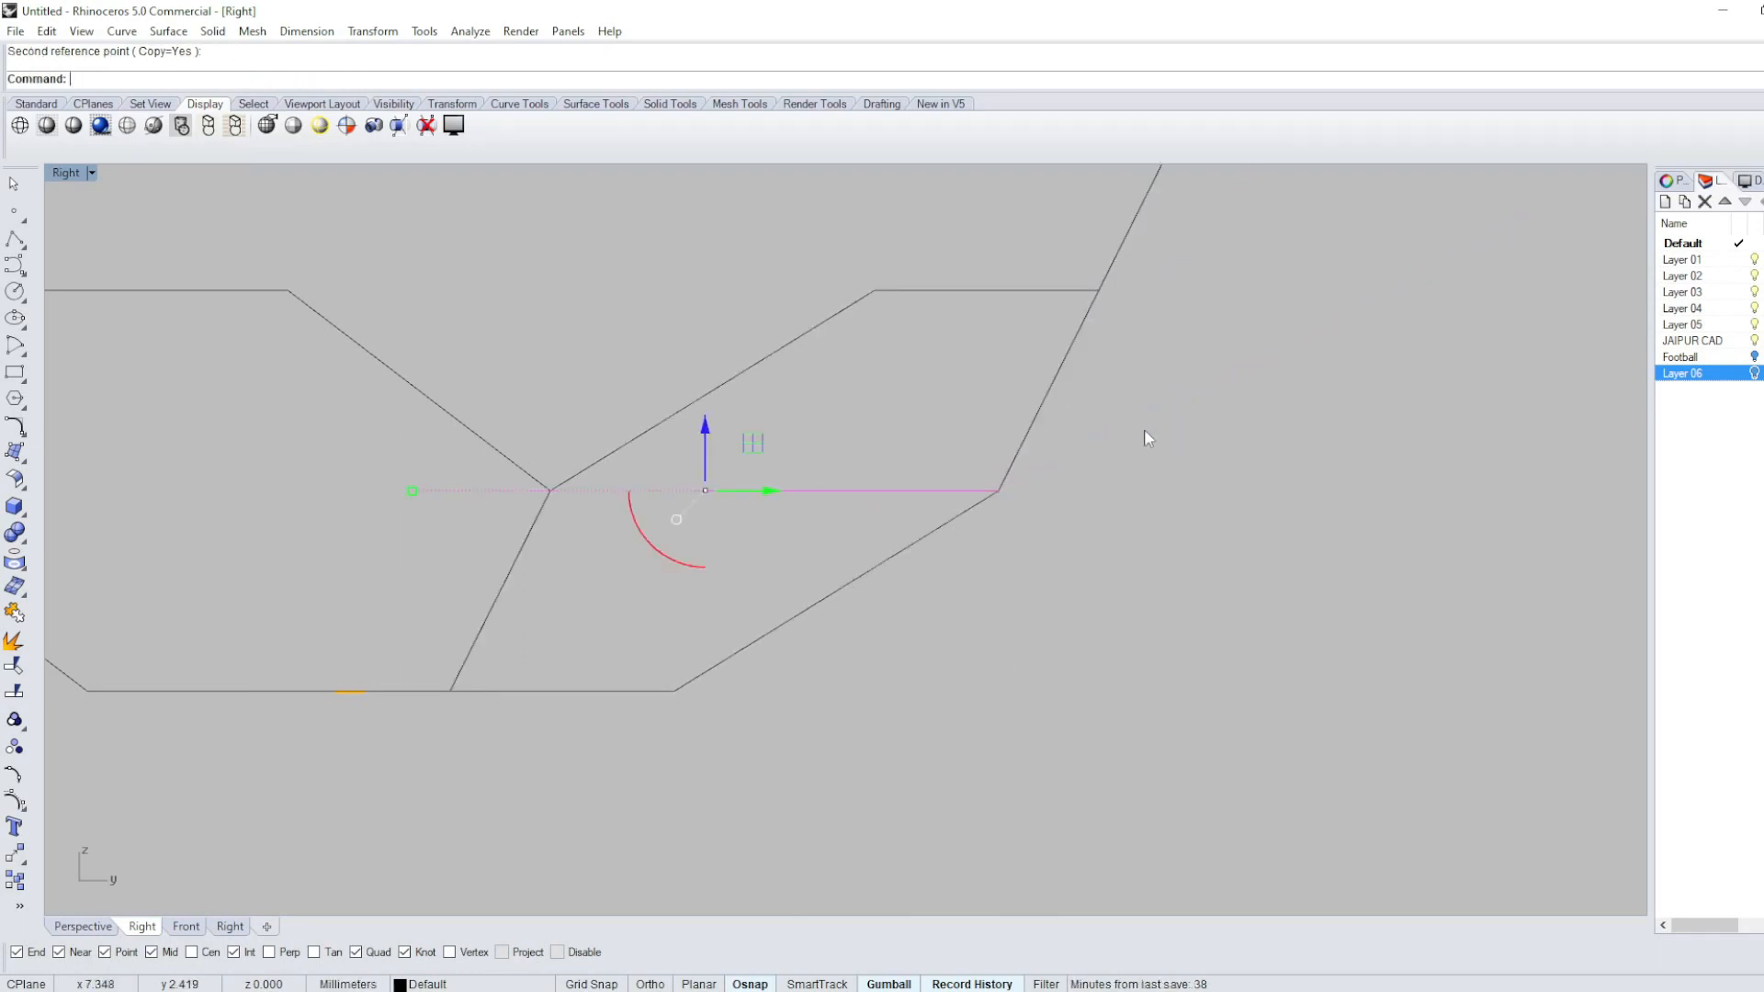
Polar-array the tilted pentagon around the origin with 5 items over 360 degrees.
key("ctrl+F4")
right_click_drag(1007, 459, 1102, 555)
right_click_drag(872, 289, 893, 372)
key("ctrl+F1")
key("Return")
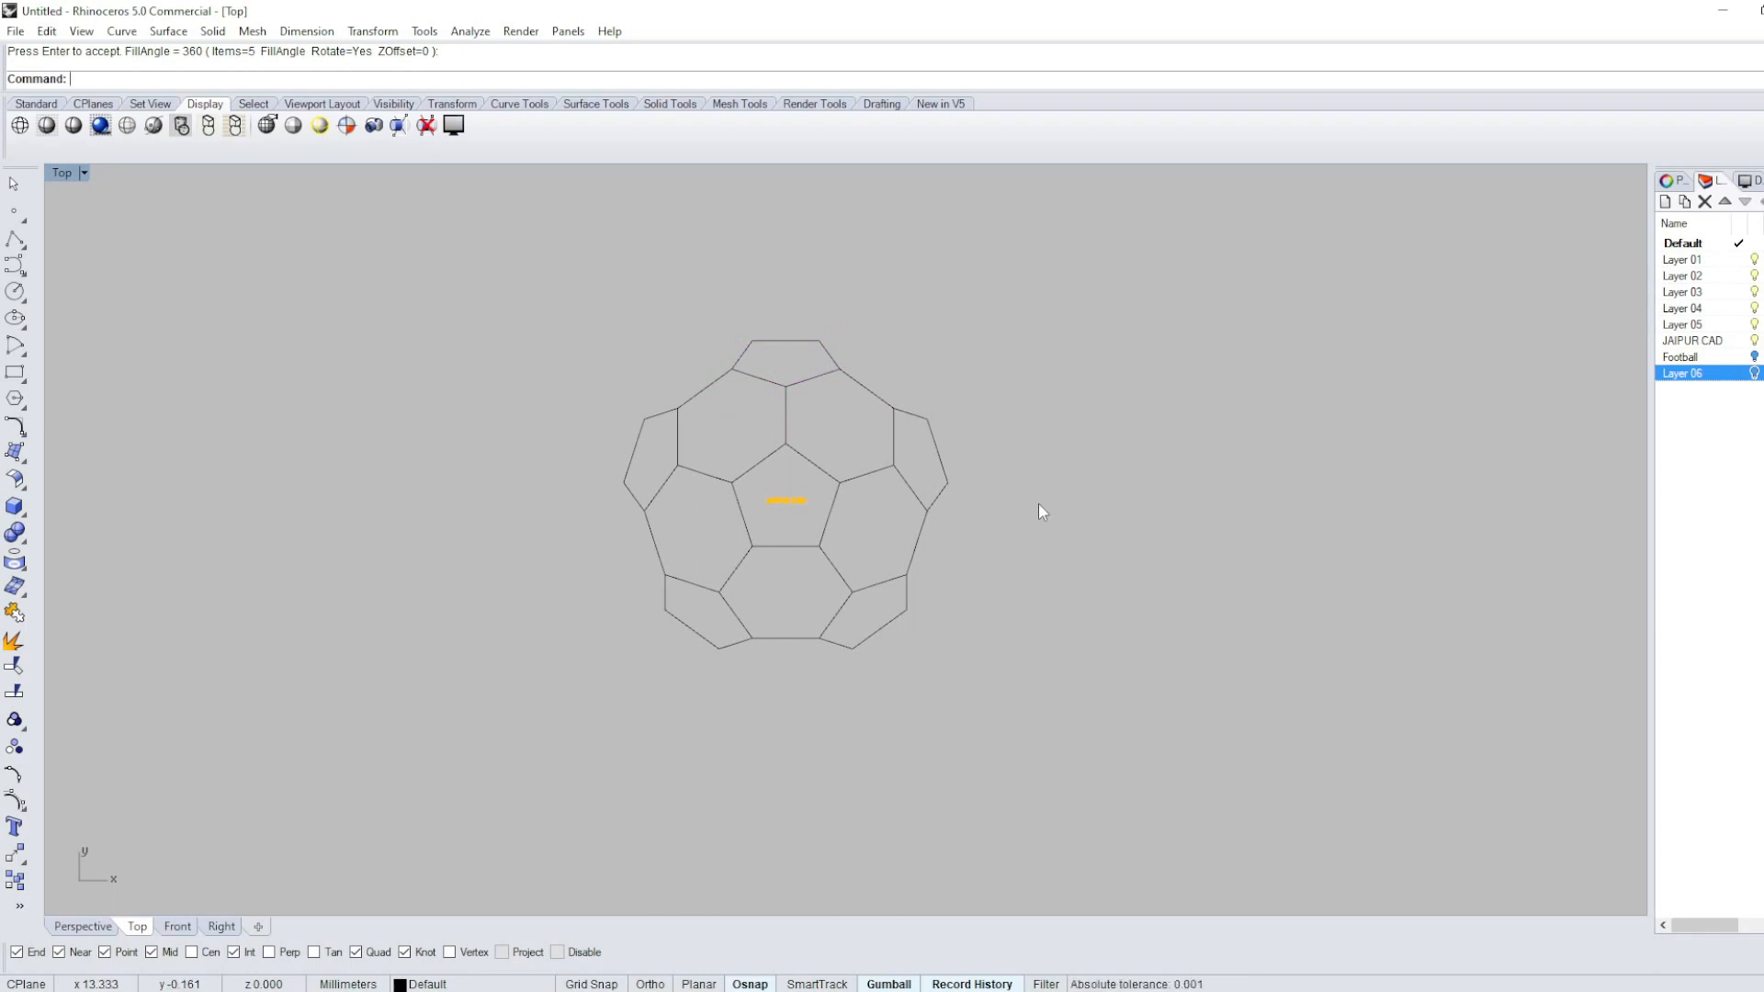
key("Return")
Copy the hexagon below the central pentagon from the midpoint of their shared edge to the midpoint of the hexagon's outer edge.
key("ctrl+F4")
right_click_drag(1100, 542, 1176, 690)
left_click(676, 467)
key("ctrl+F1")
scroll(809, 542, "up", 3)
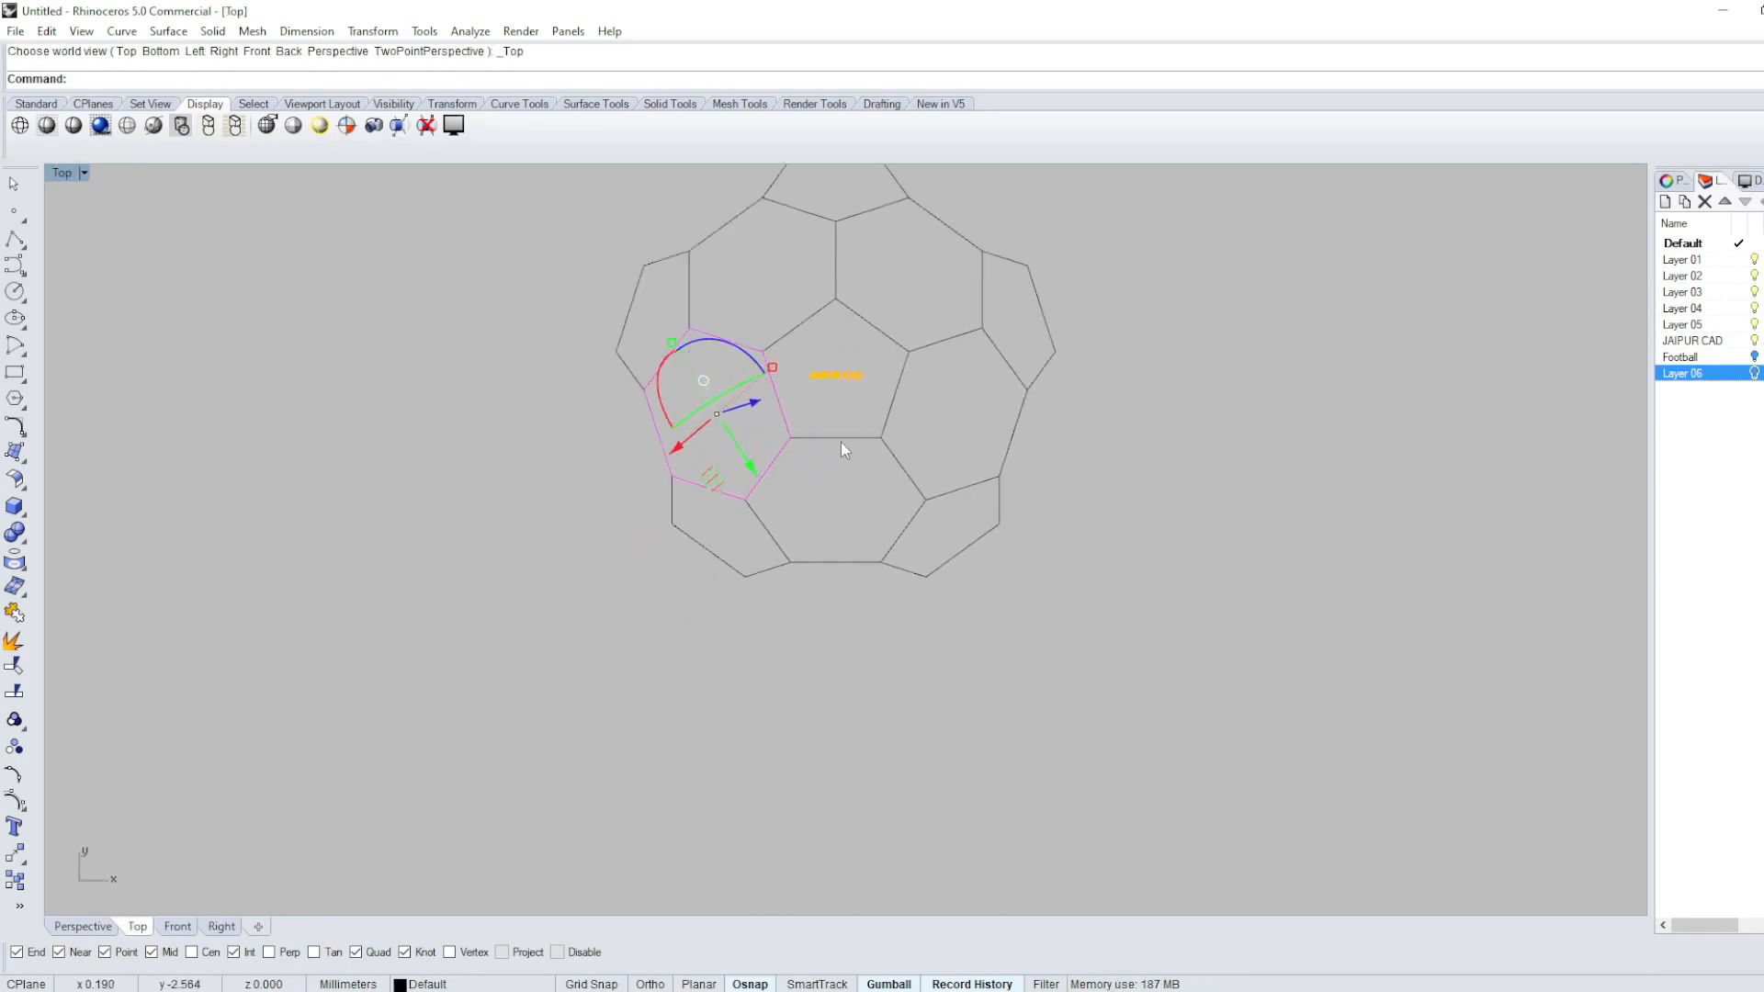
left_click(840, 438)
left_click(851, 562)
type("c")
key("Return")
left_click(837, 442)
left_click(837, 563)
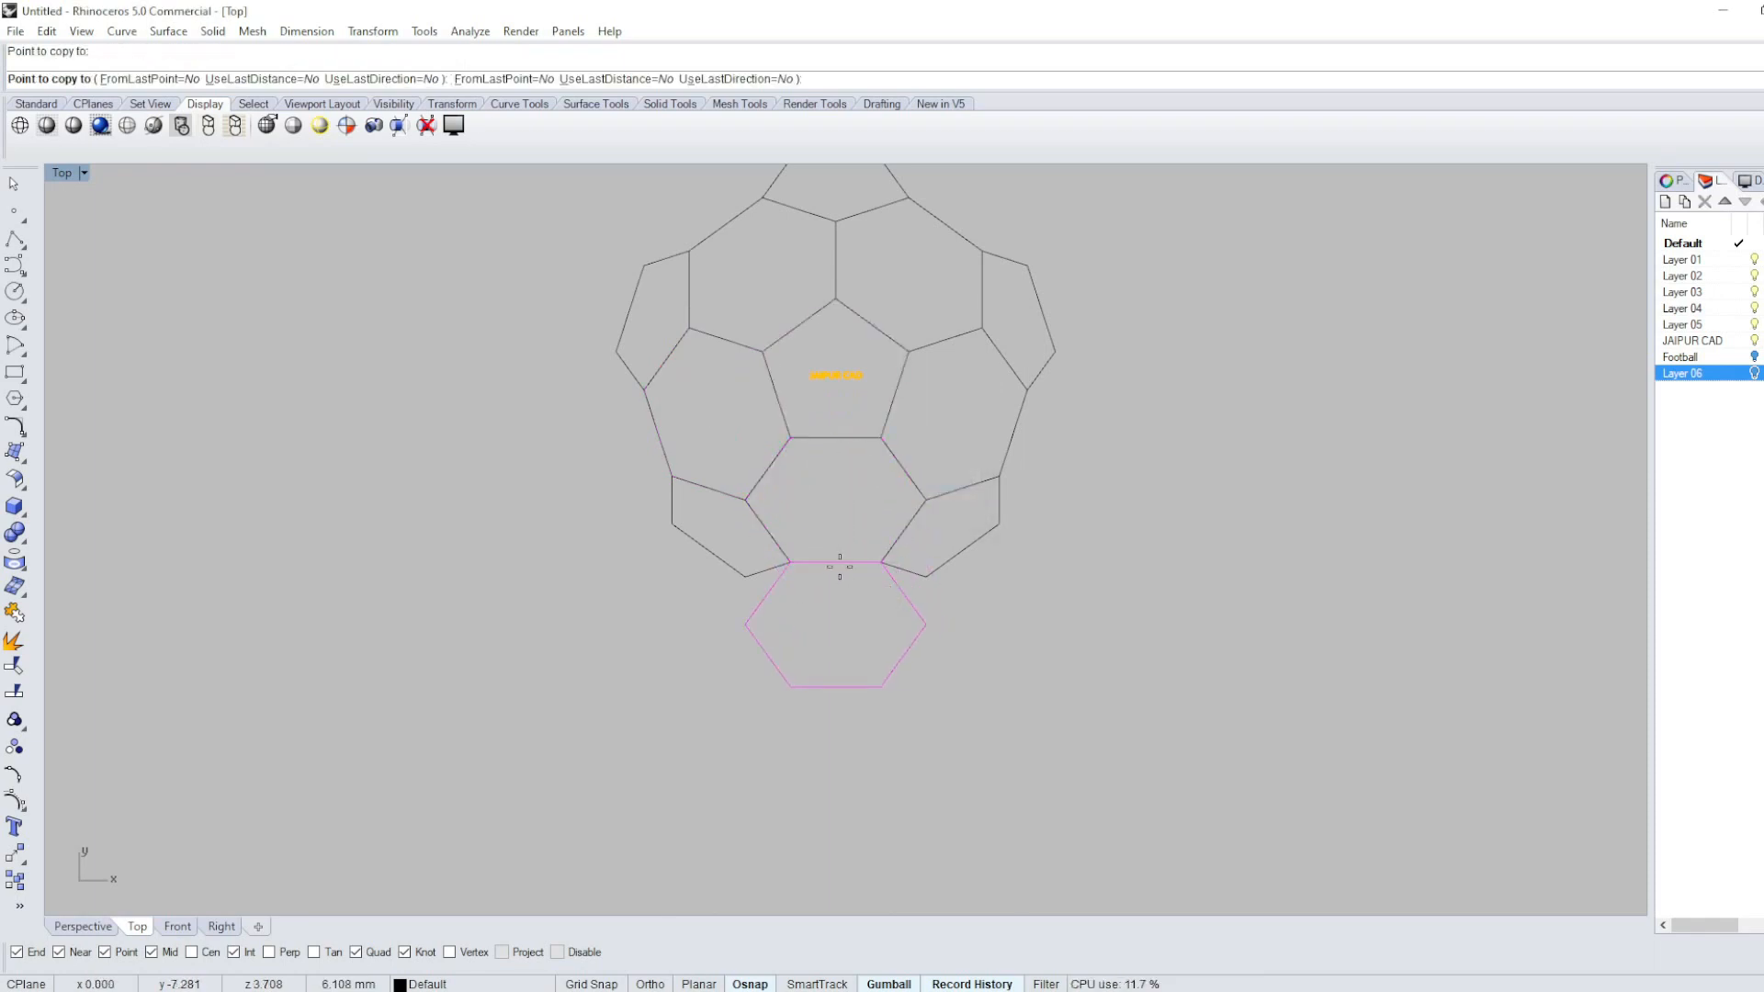
In the Right view, rotate a copy of the new hexagon about its shared edge to match the neighbouring pentagon's slope, and delete the unrotated one.
key("ctrl+F3")
right_click_drag(813, 424, 843, 489)
scroll(848, 497, "up", 6)
type("ro")
key("Return")
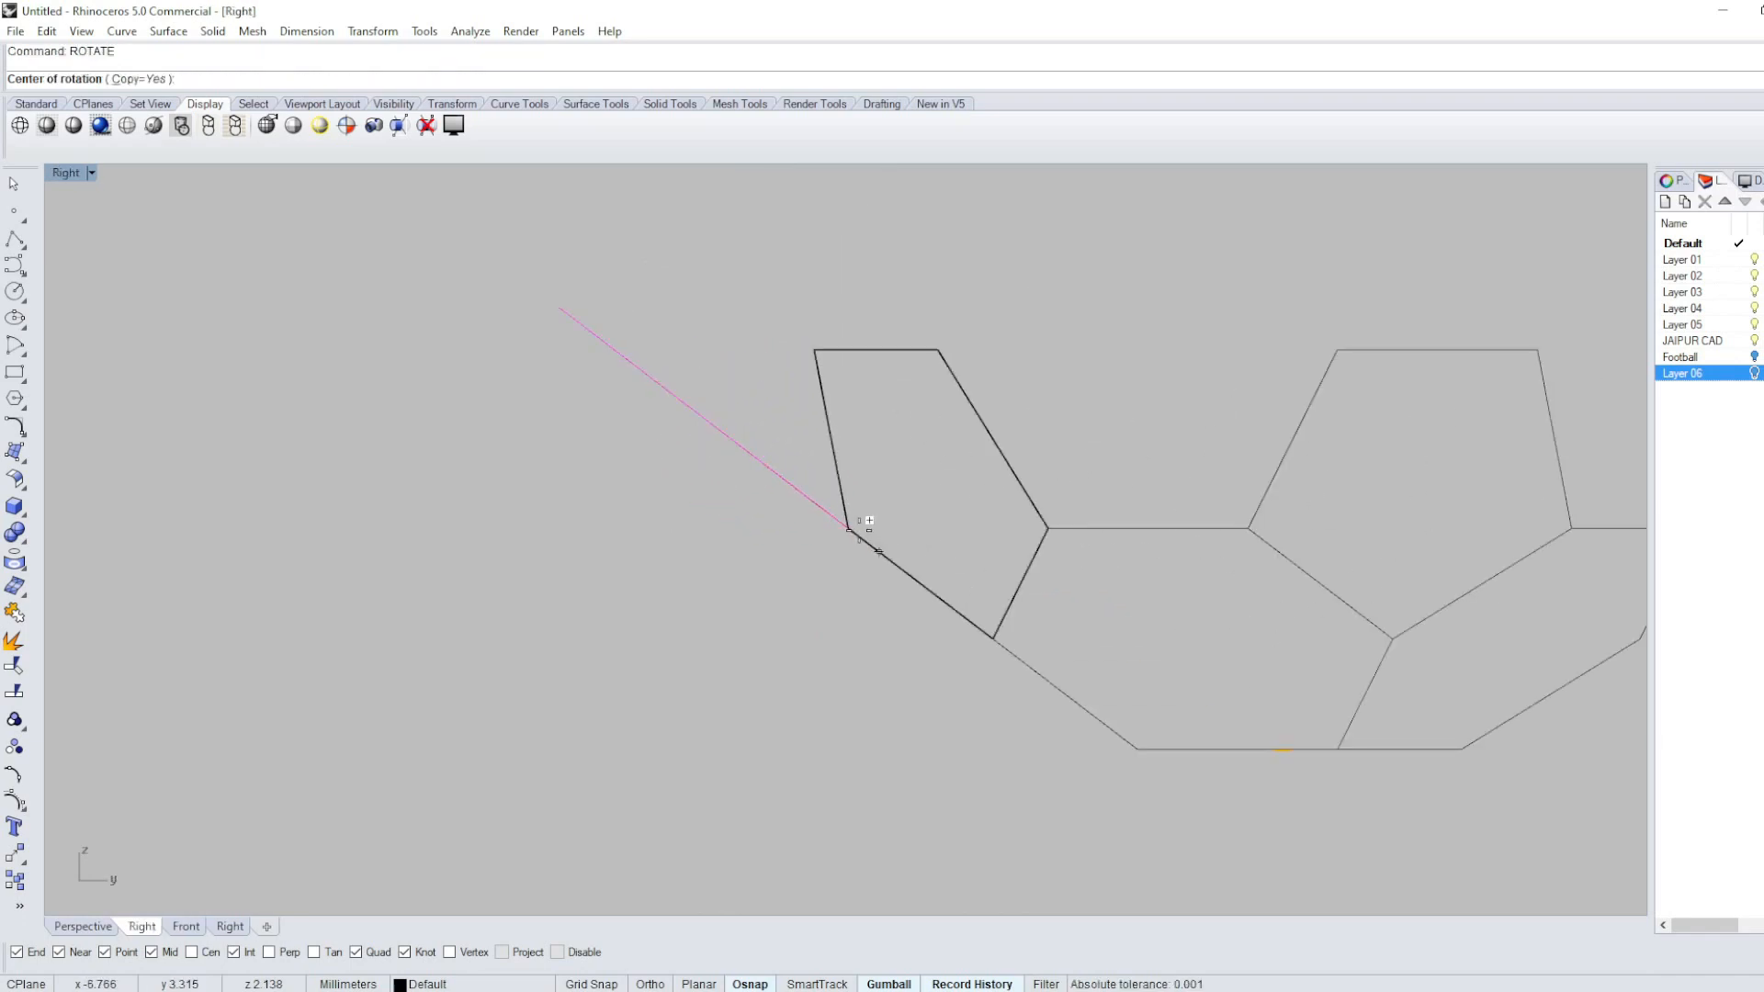
left_click(848, 528)
left_click(703, 414)
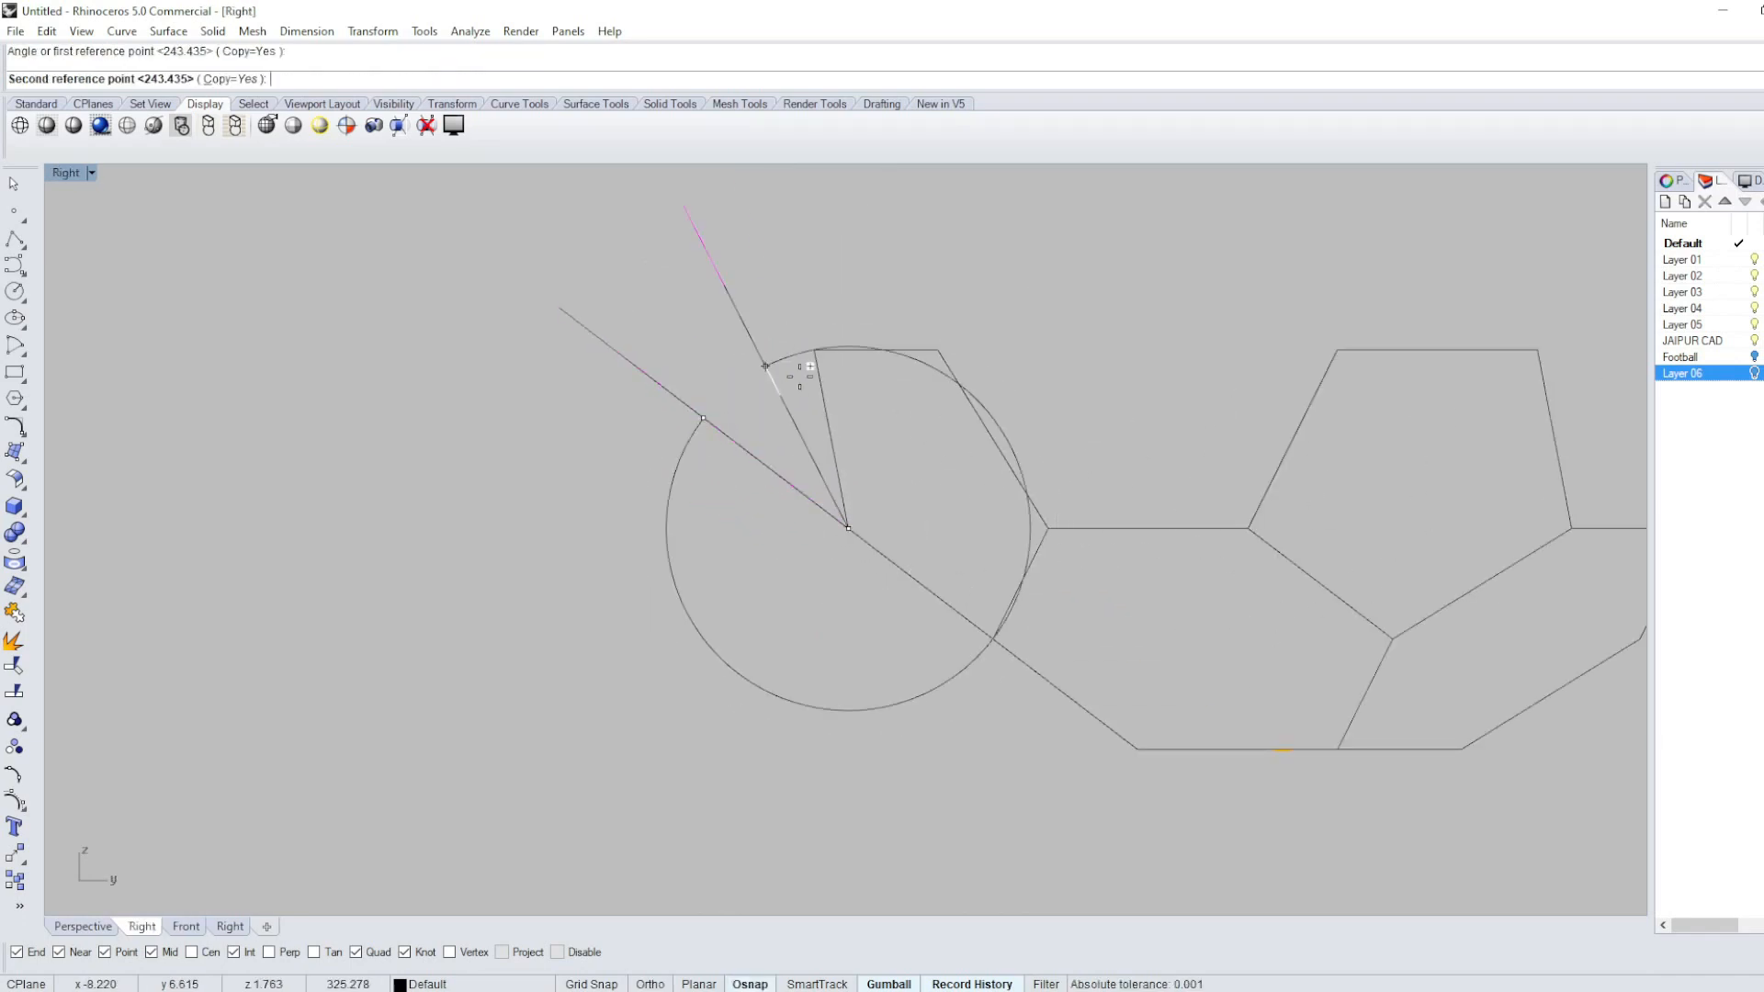
left_click(817, 373)
key("Delete")
Polar-array the steeply tilted hexagon around the origin with 5 items over 360 degrees.
scroll(788, 502, "down", 6)
type("p")
key("Return")
right_click_drag(1019, 375, 856, 441)
type("t")
key("Return")
type("ap")
key("Return")
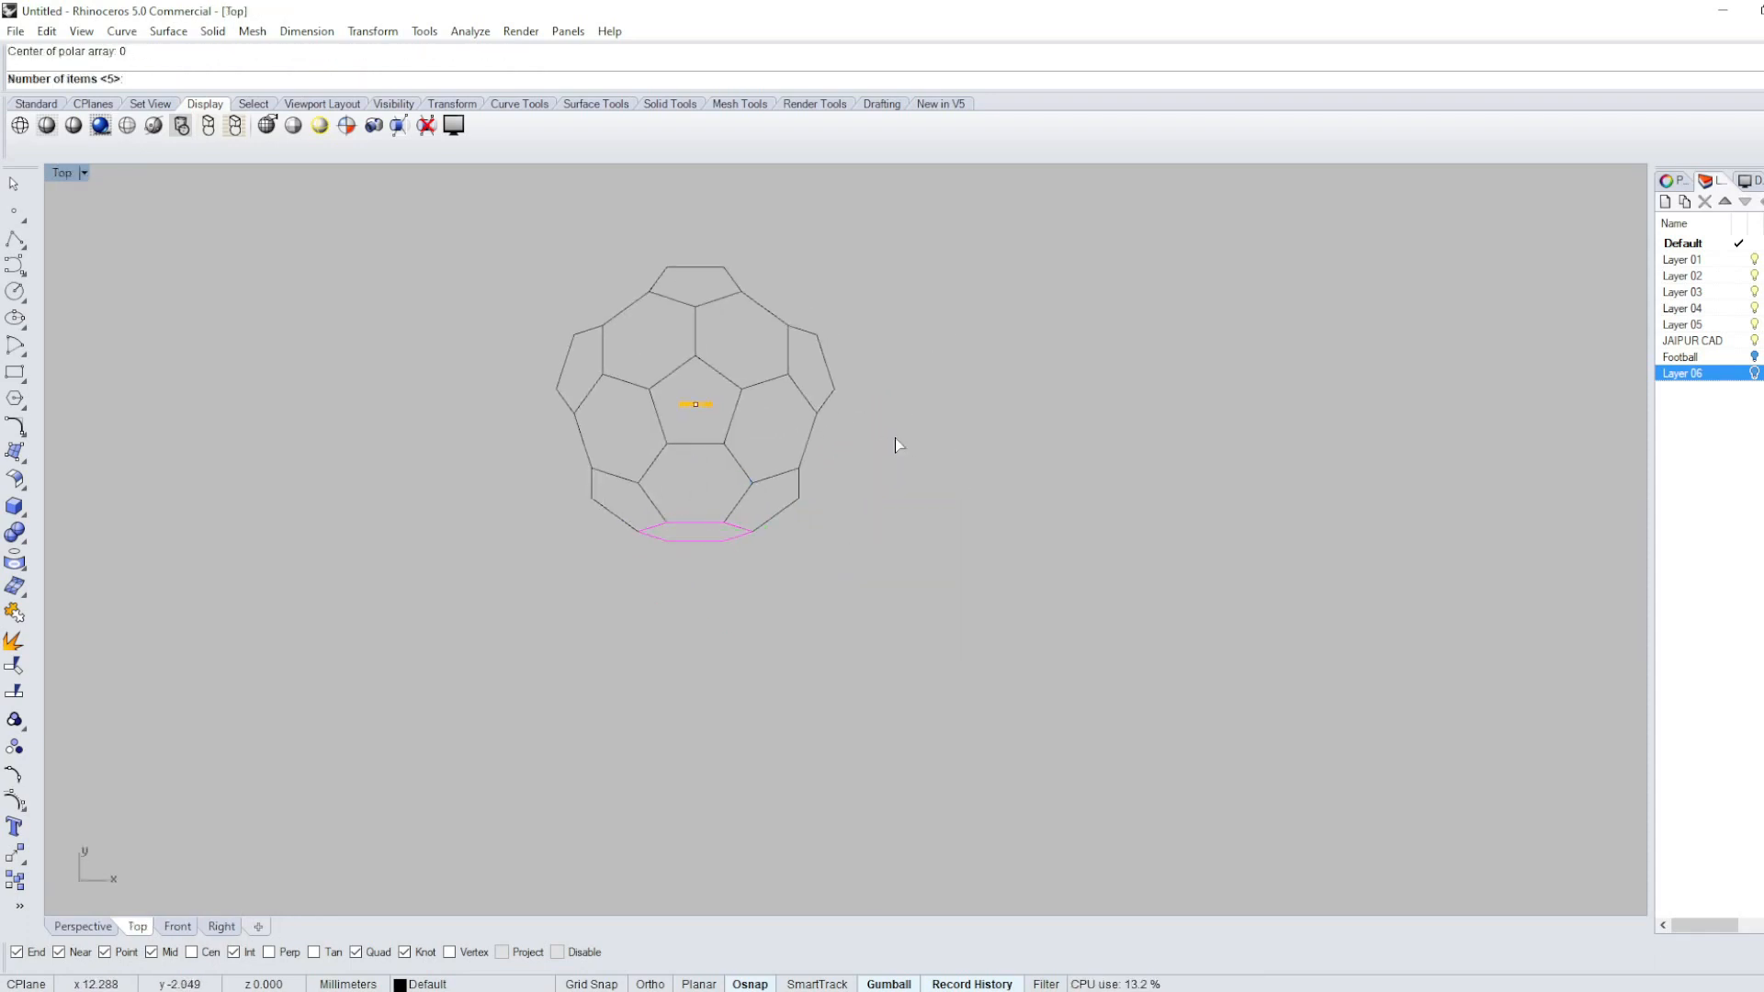
key("Return")
key("Return")
key("Return")
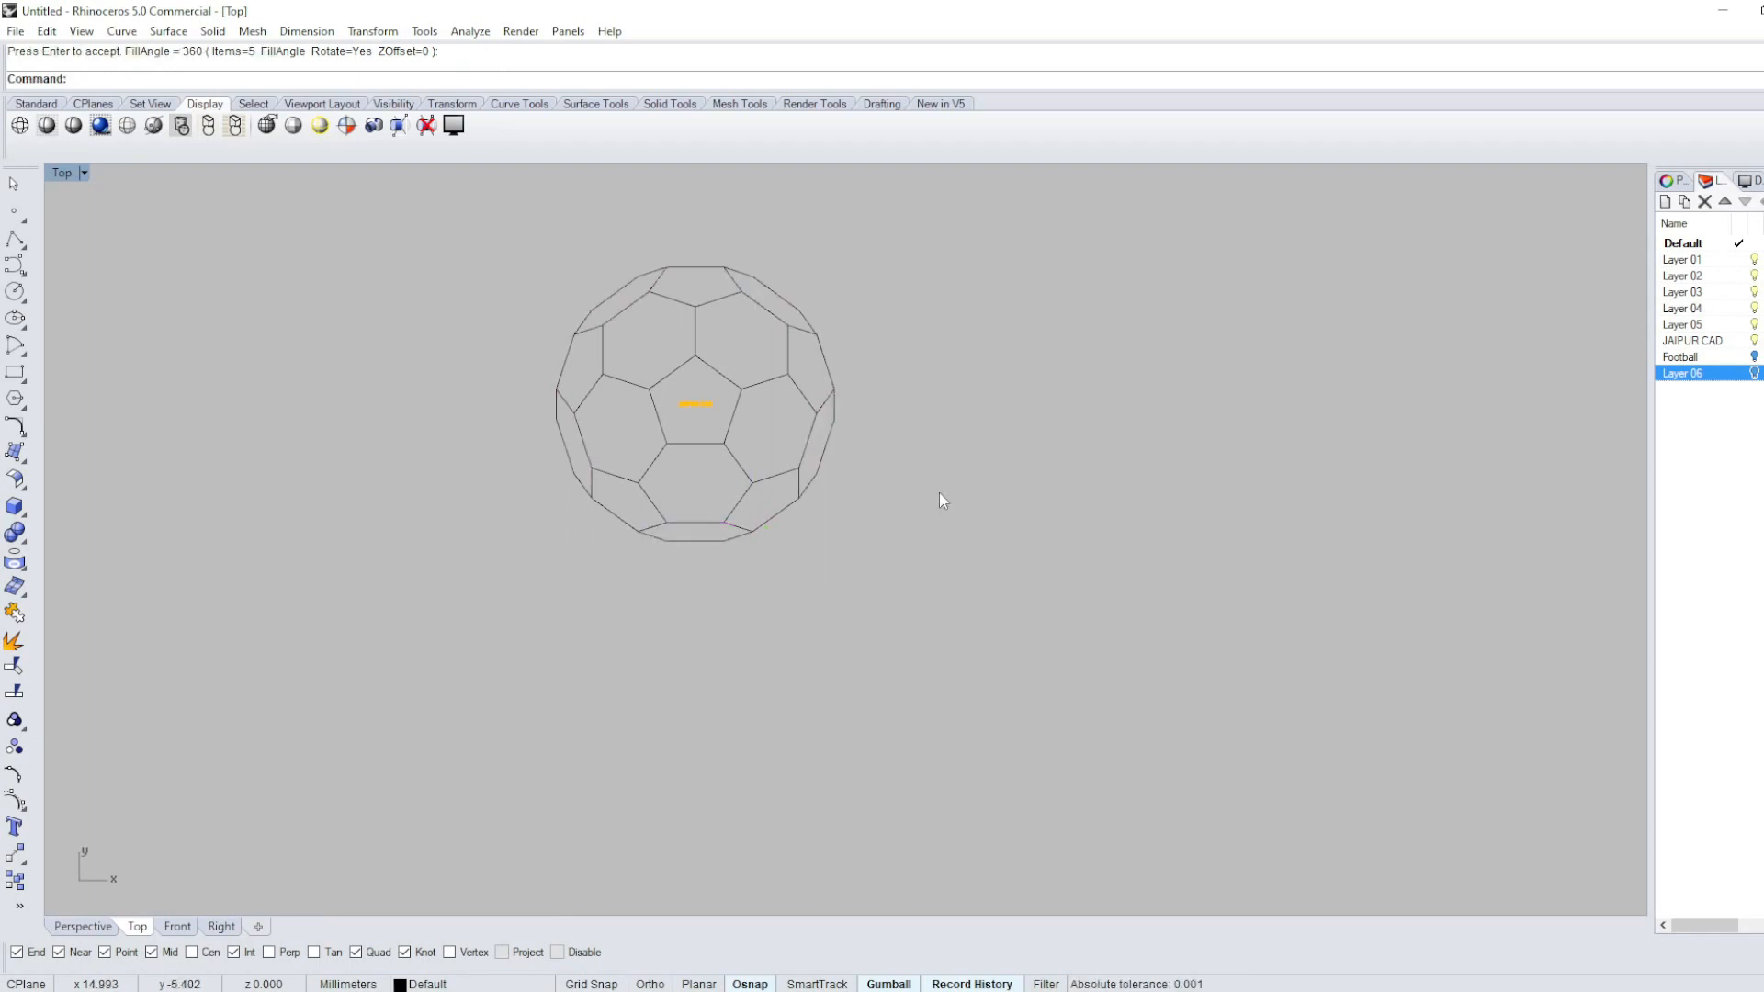
Select one of the outer hexagons from the newest polar array.
type("p")
key("Return")
right_click_drag(932, 496, 1024, 492)
type("T")
right_click_drag(867, 578, 680, 535)
left_click(675, 783)
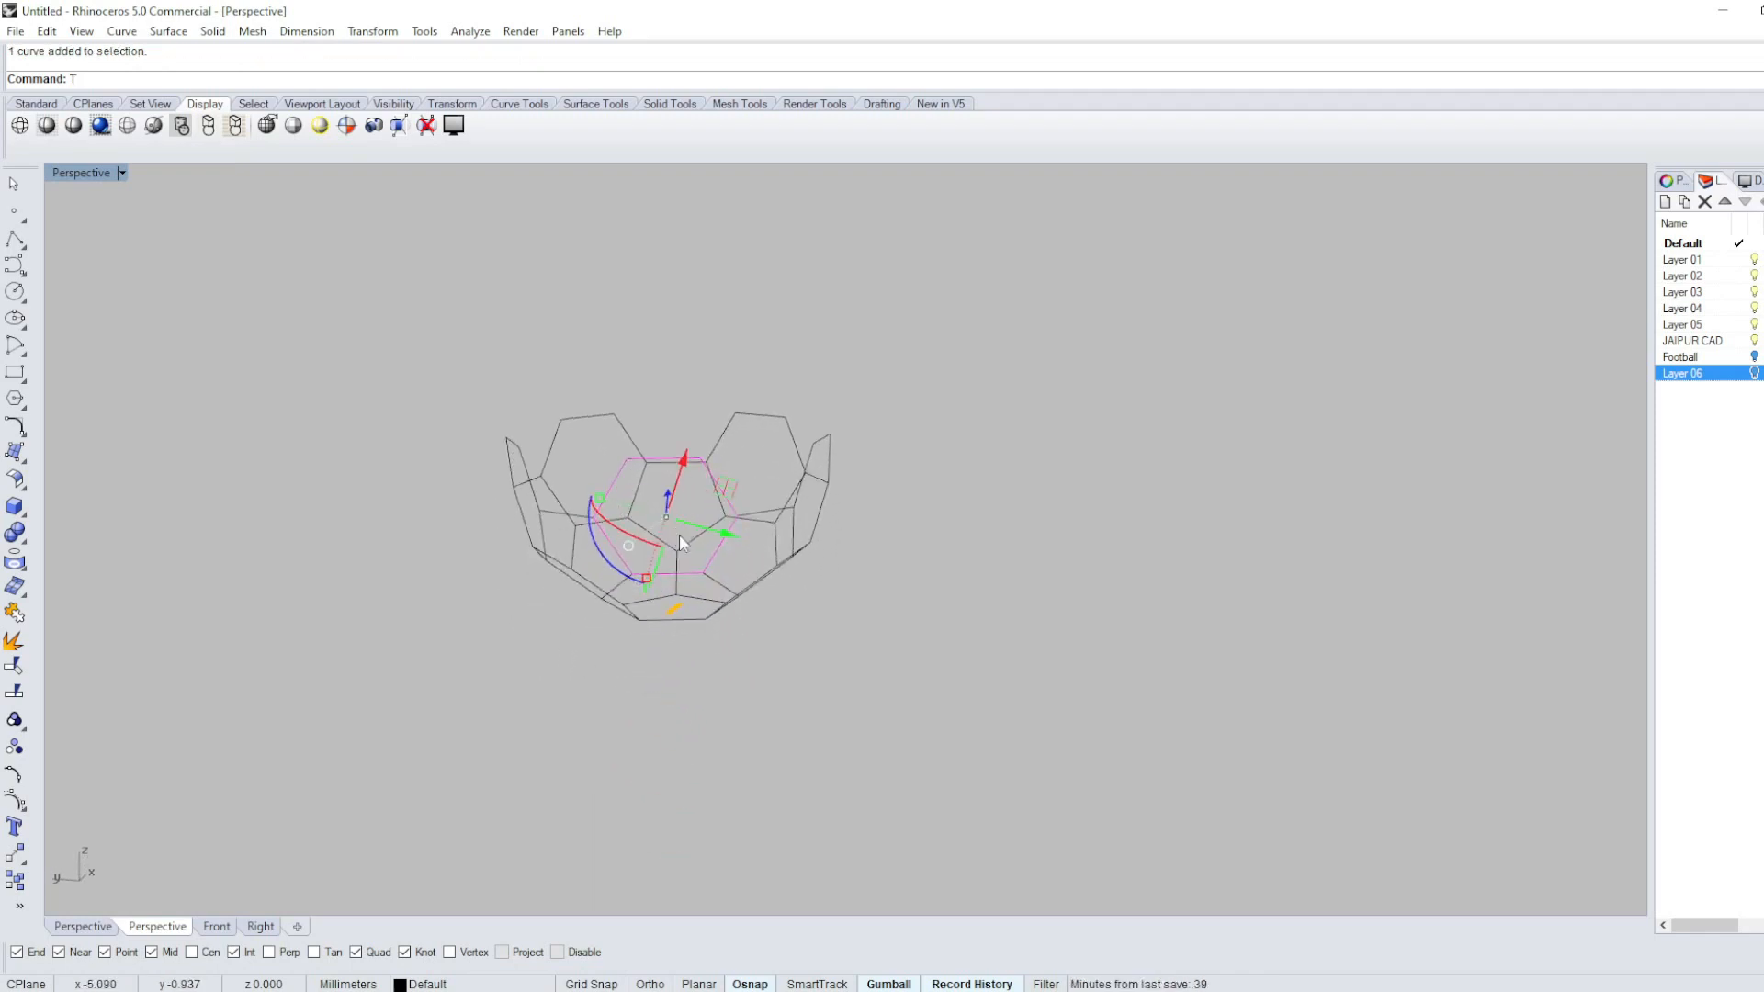
type("Cone")
key("Return")
left_click(668, 573)
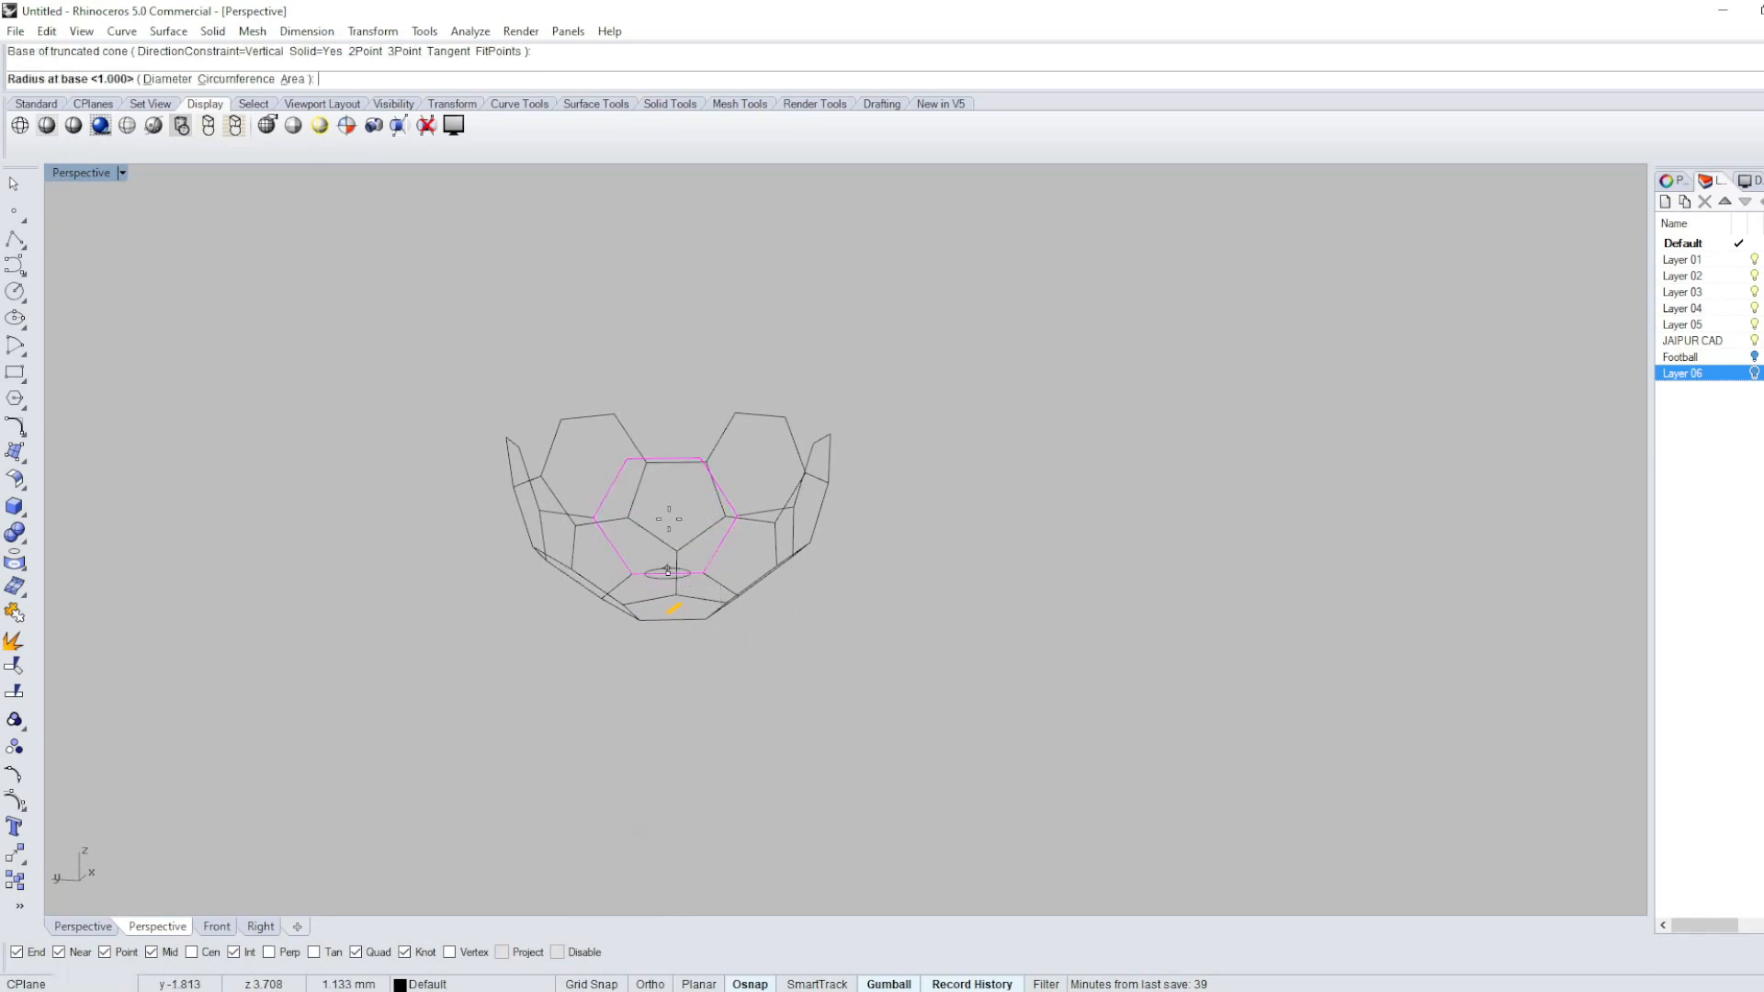
right_click_drag(1004, 354, 863, 378)
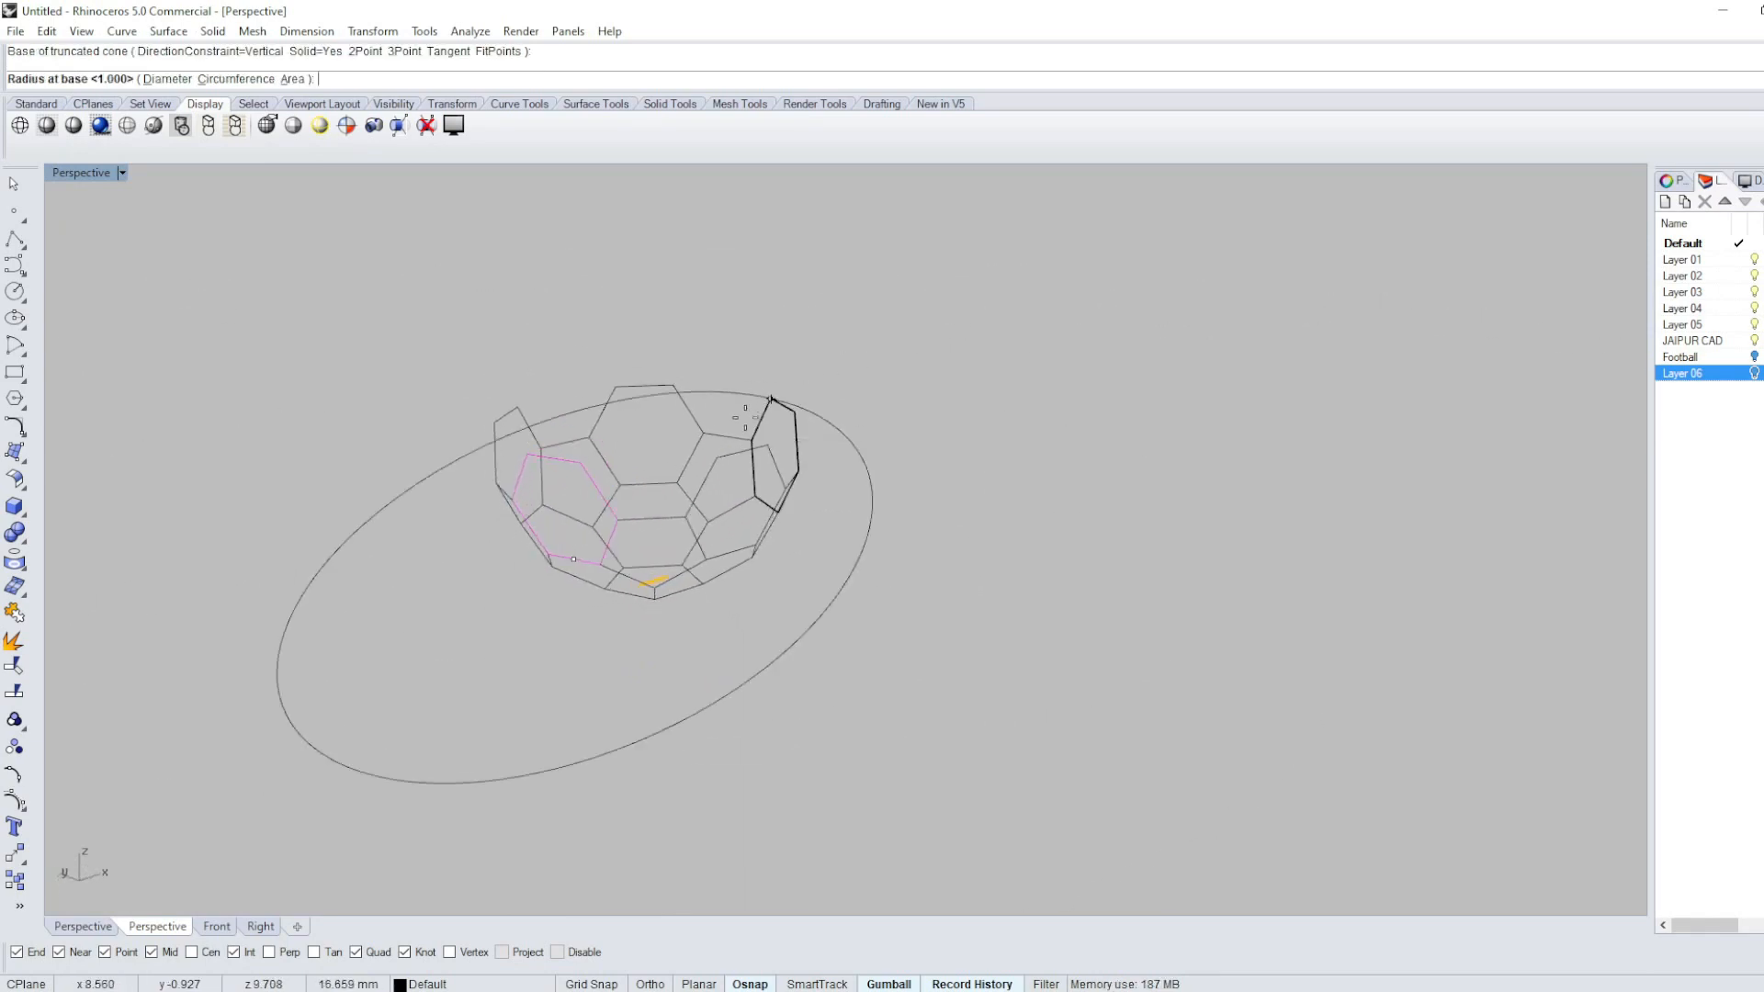
key("Escape")
Copy the selected outer hexagon from its lower edge's midpoint to the midpoint of the outer edge of the tilted pentagon on the opposite side.
right_click_drag(601, 617, 702, 472)
scroll(702, 473, "up", 7)
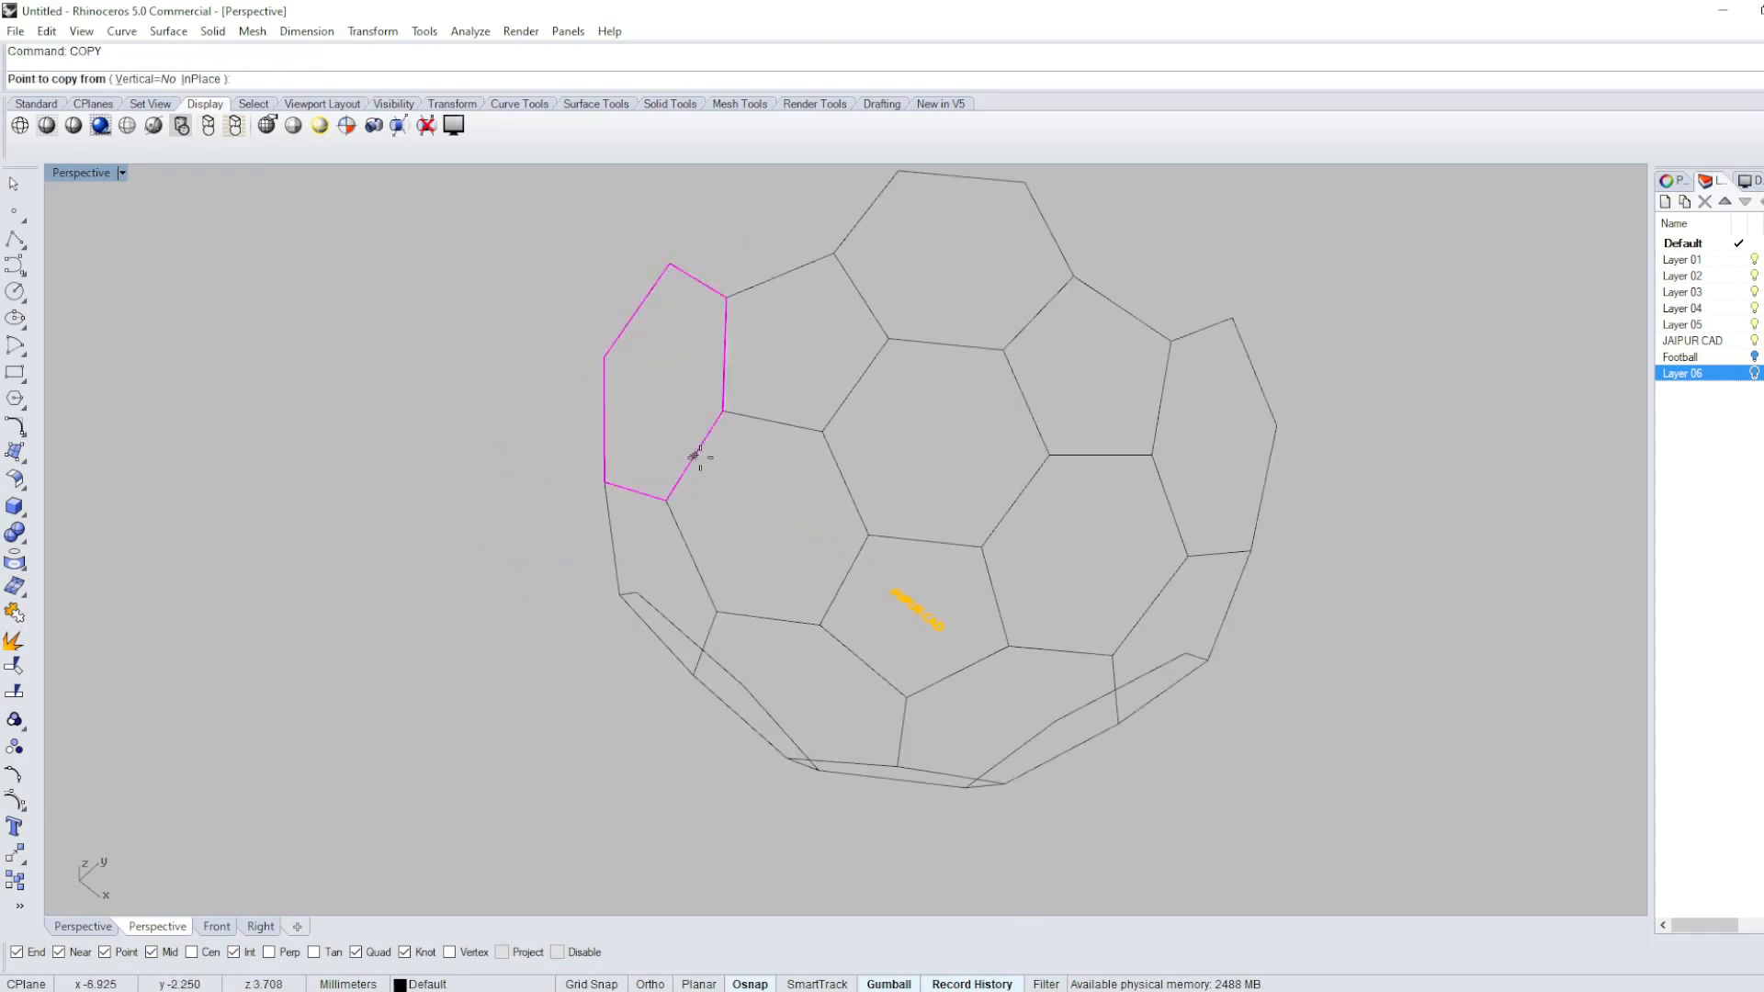
left_click(696, 455)
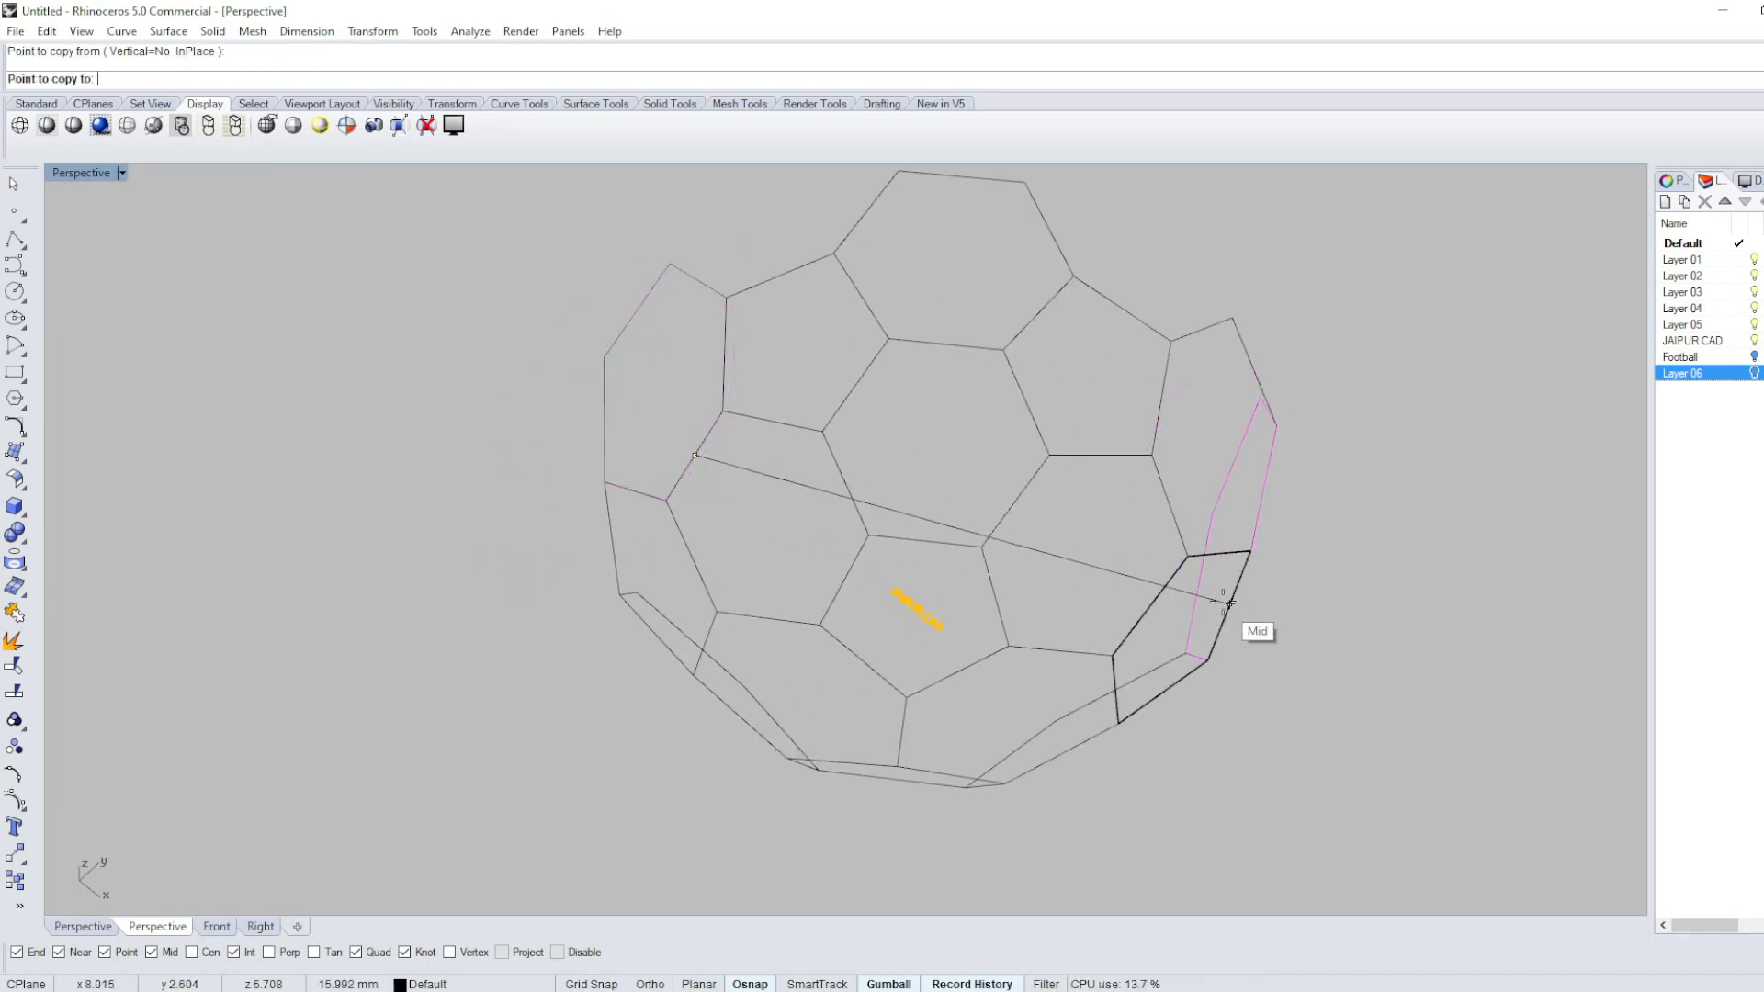
left_click(1230, 603)
key("Return")
Select the copied hexagon and check its fit in the Right, Front and Top views.
right_click_drag(1164, 502, 989, 292)
left_click_drag(947, 288, 915, 354)
mouse_move(912, 363)
right_mouse_down()
mouse_move(977, 374)
mouse_move(996, 428)
mouse_move(885, 377)
right_mouse_up()
key("ctrl+F3")
key("ctrl+F2")
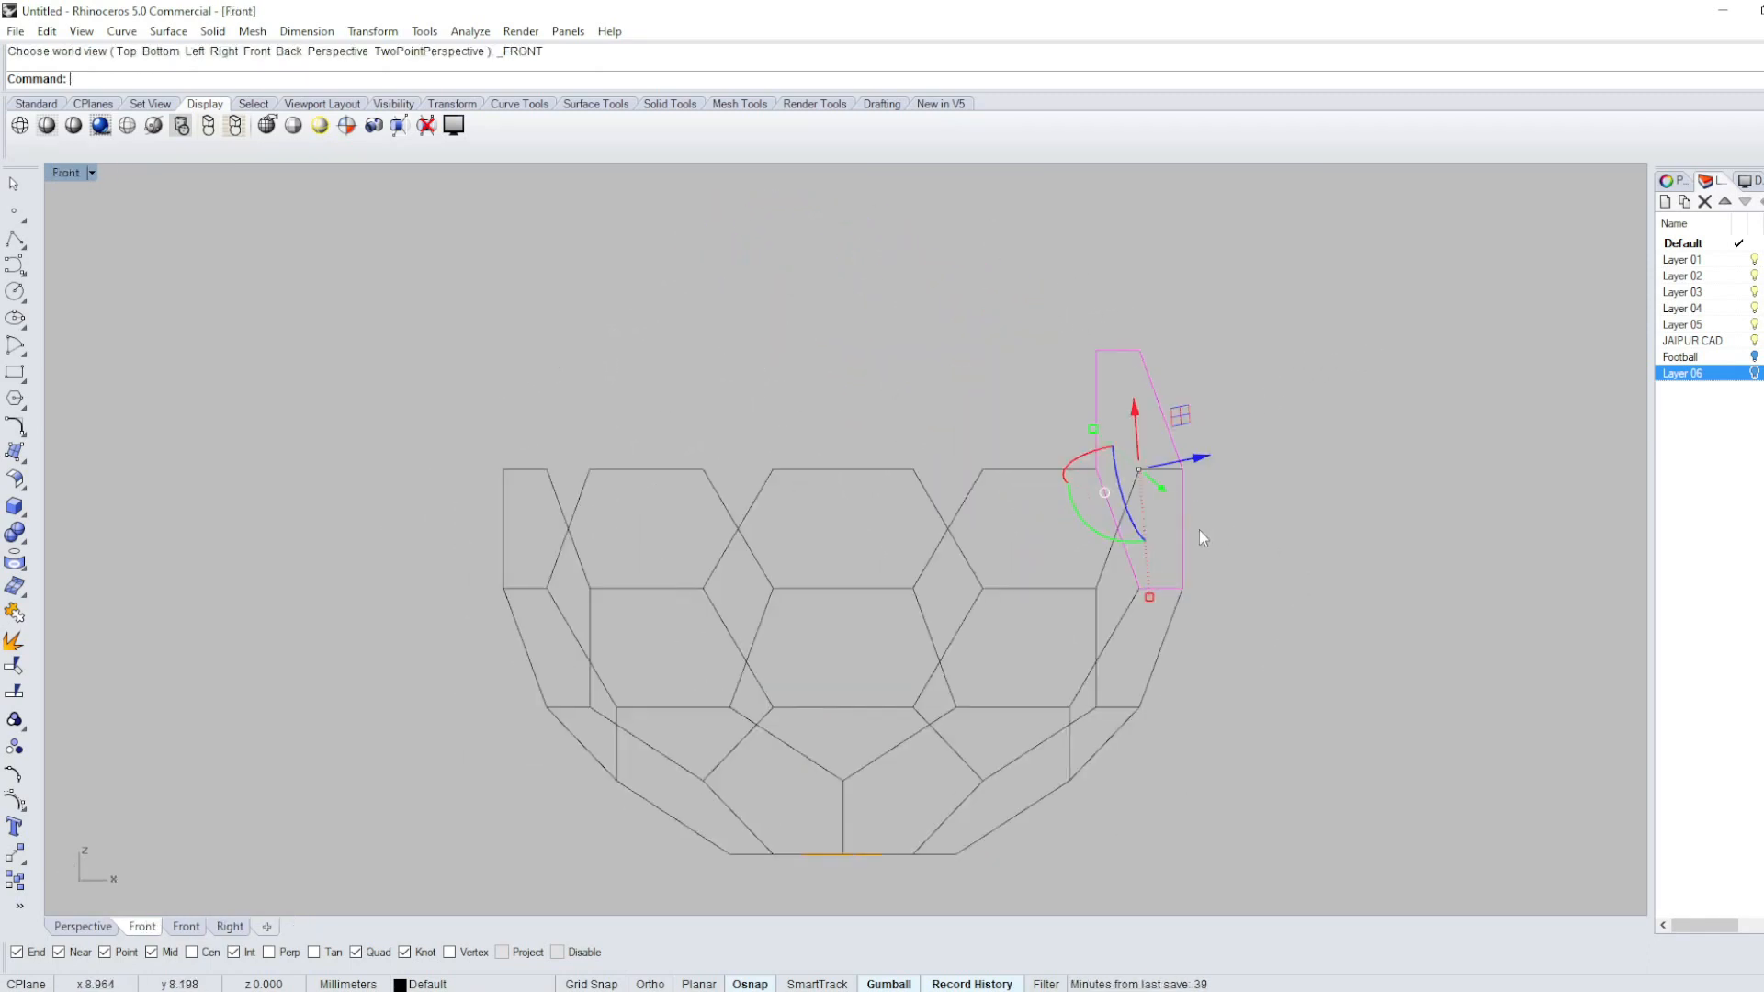
key("ctrl+F1")
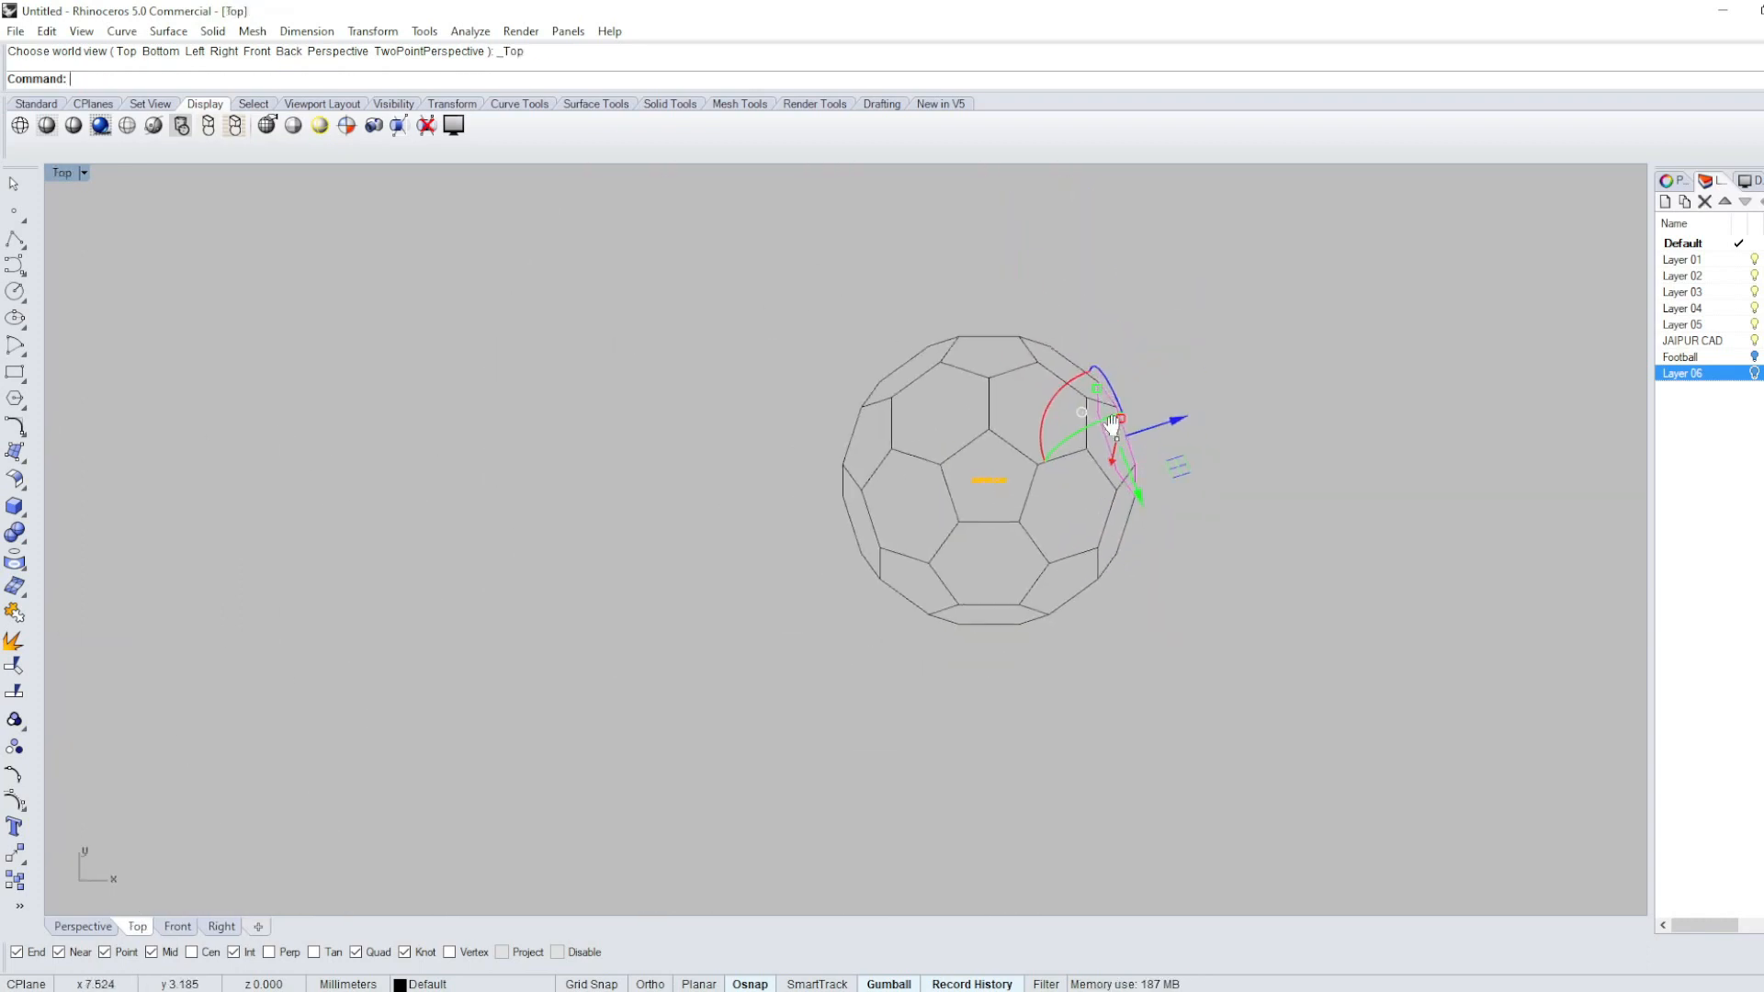
Polar-array the selected hexagon copy around the origin 0 with 5 items over 360 degrees.
type("ap")
key("Return")
type("0")
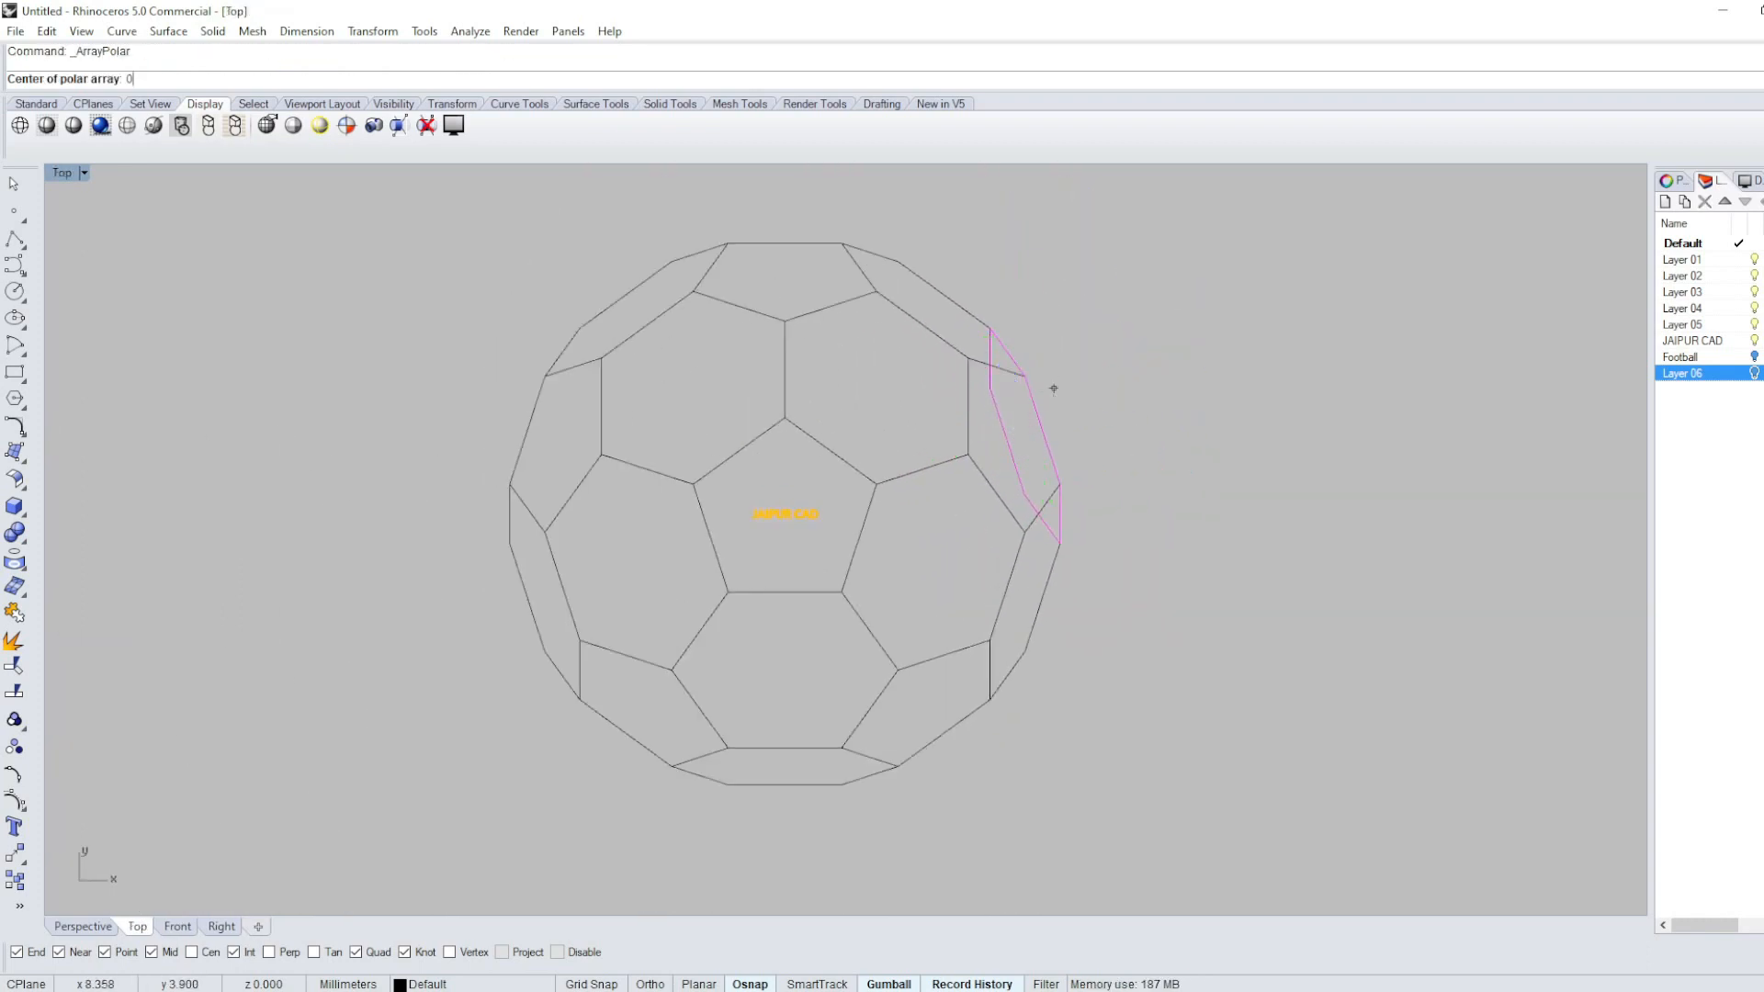
key("Return")
key("Return")
key("Return")
key("Return")
left_click(1090, 385)
scroll(1061, 424, "down", 6)
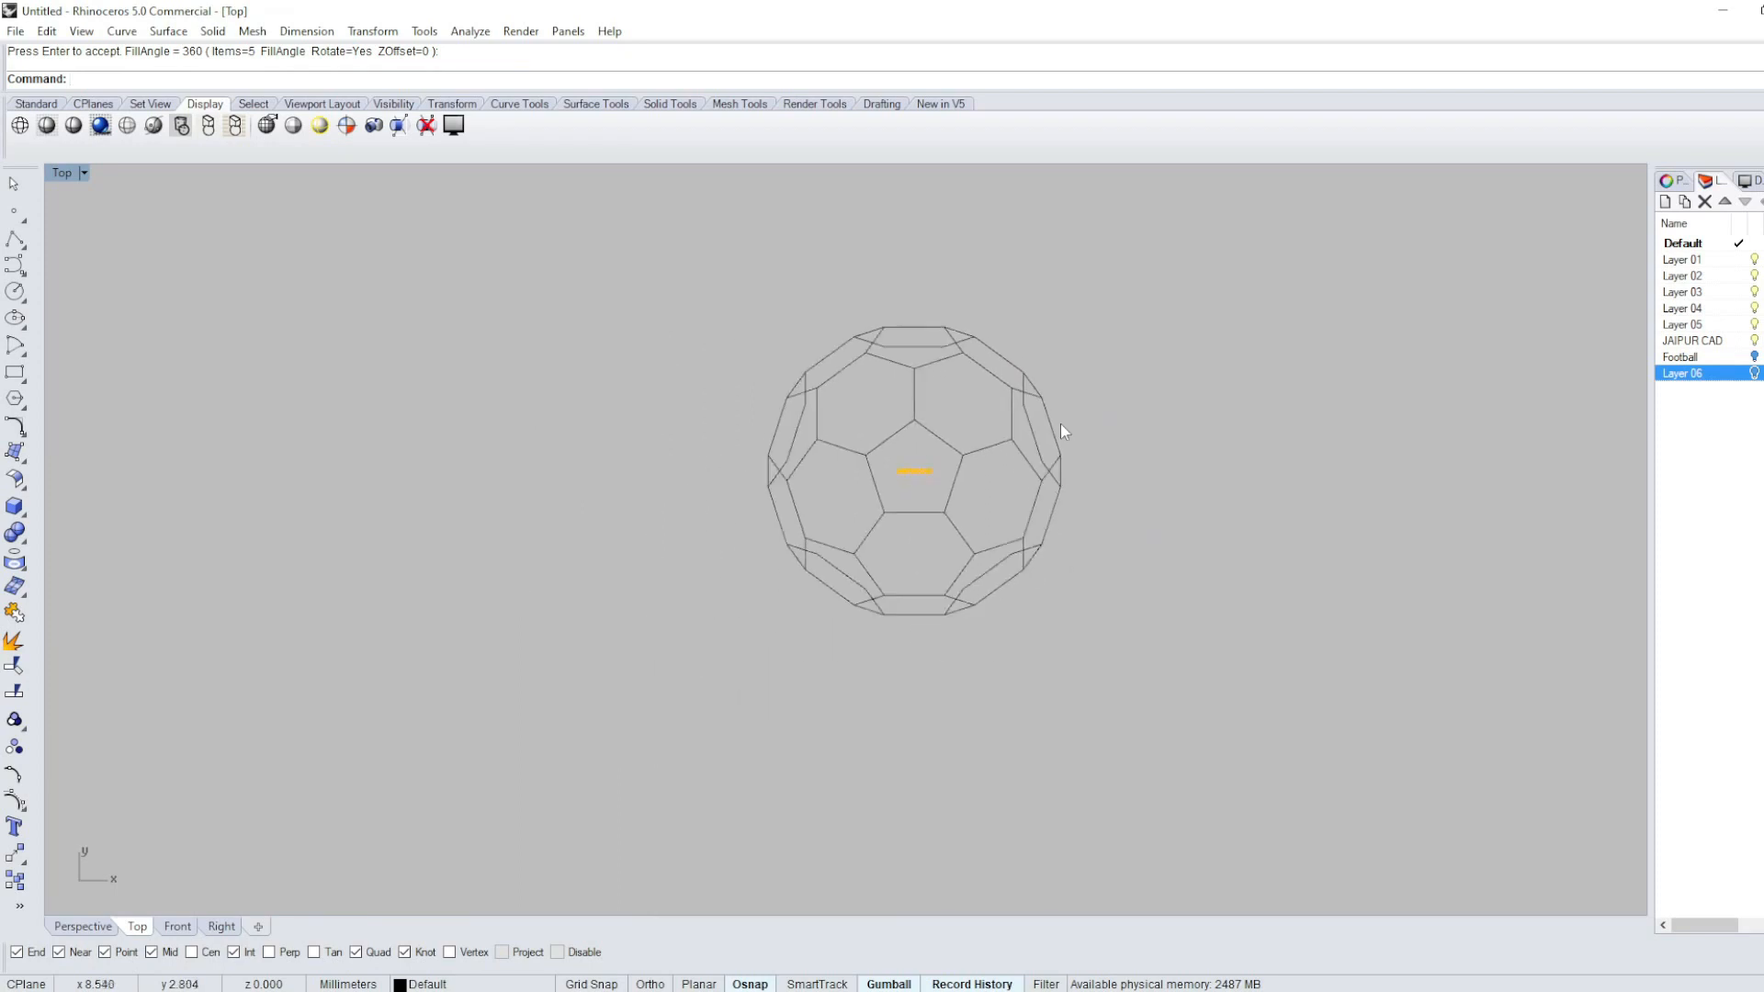
Copy the bottom pentagon from its lower edge's midpoint to the midpoint of an outer hexagon's open upper edge.
key("ctrl+F4")
right_click_drag(977, 520, 961, 595)
left_click(962, 560)
right_click(962, 560)
key("ctrl+F1")
right_click_drag(923, 459, 921, 503)
key("ctrl+F4")
right_click_drag(1161, 548, 913, 623)
type("copy")
key("Return")
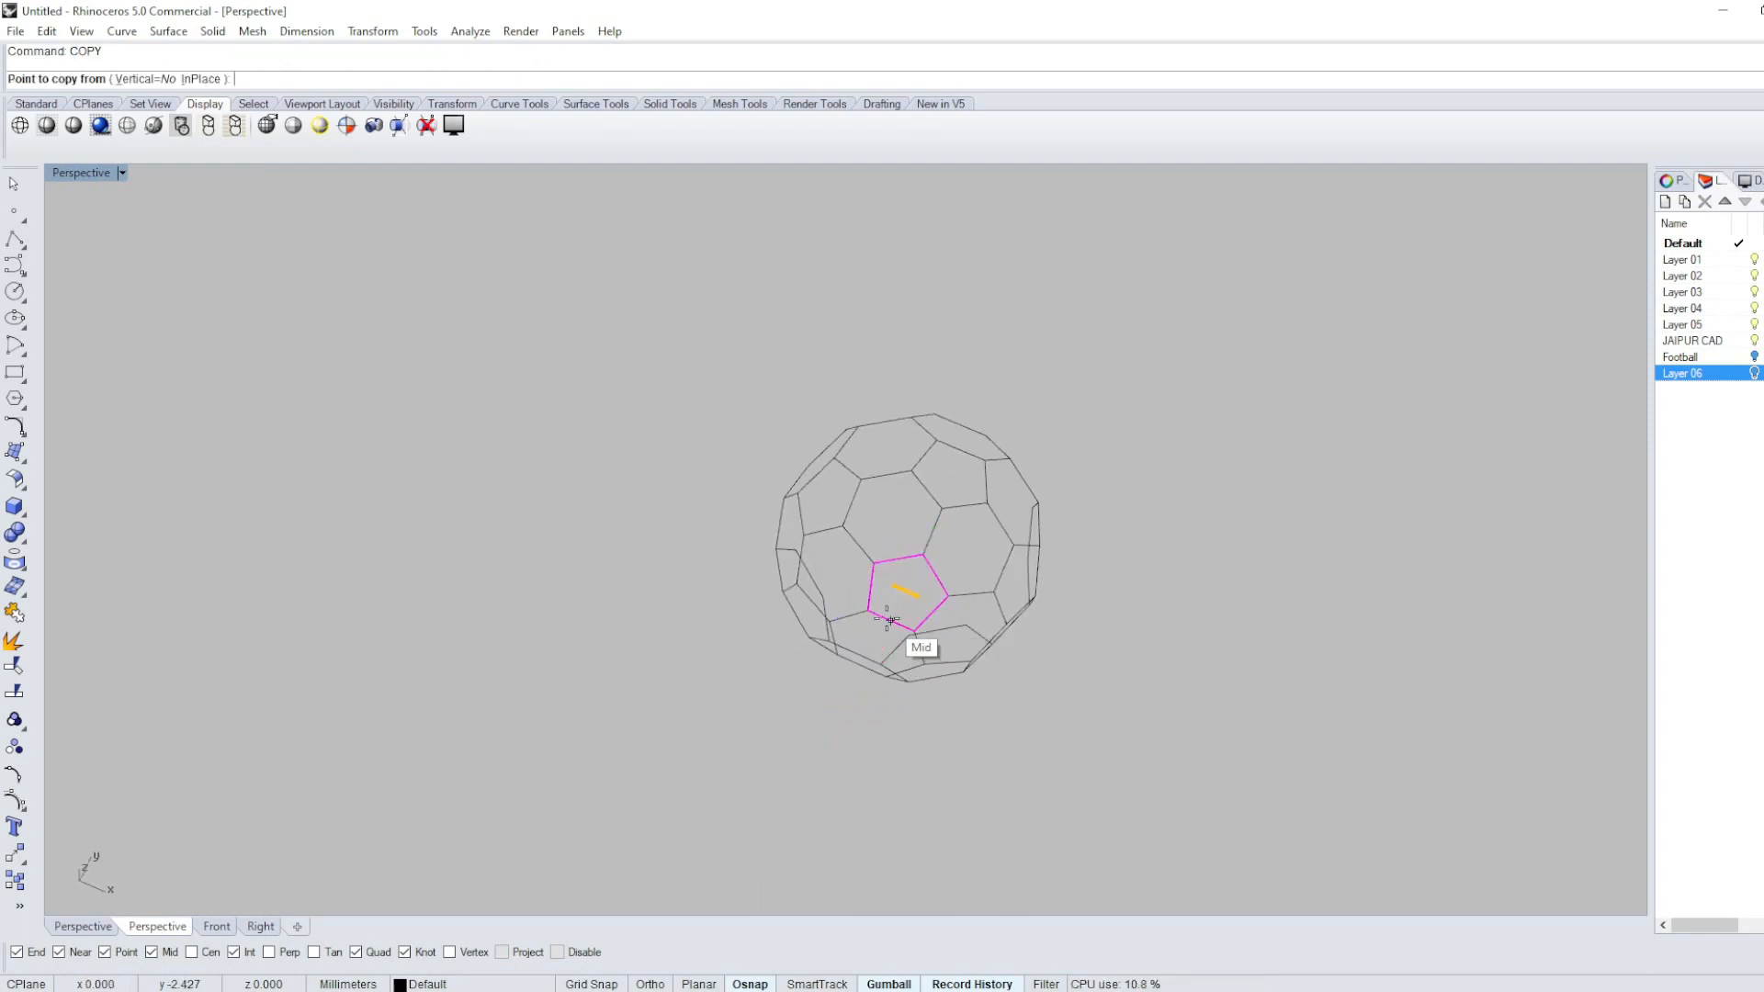
right_click_drag(1080, 389, 1213, 320)
scroll(1019, 390, "up", 3)
left_click(916, 461)
key("Return")
Rotate a copy of the new pentagon in the Top view about its lower edge's midpoint onto the slanted outer edge, and delete the unrotated one.
scroll(937, 457, "up", 4)
left_click(940, 458)
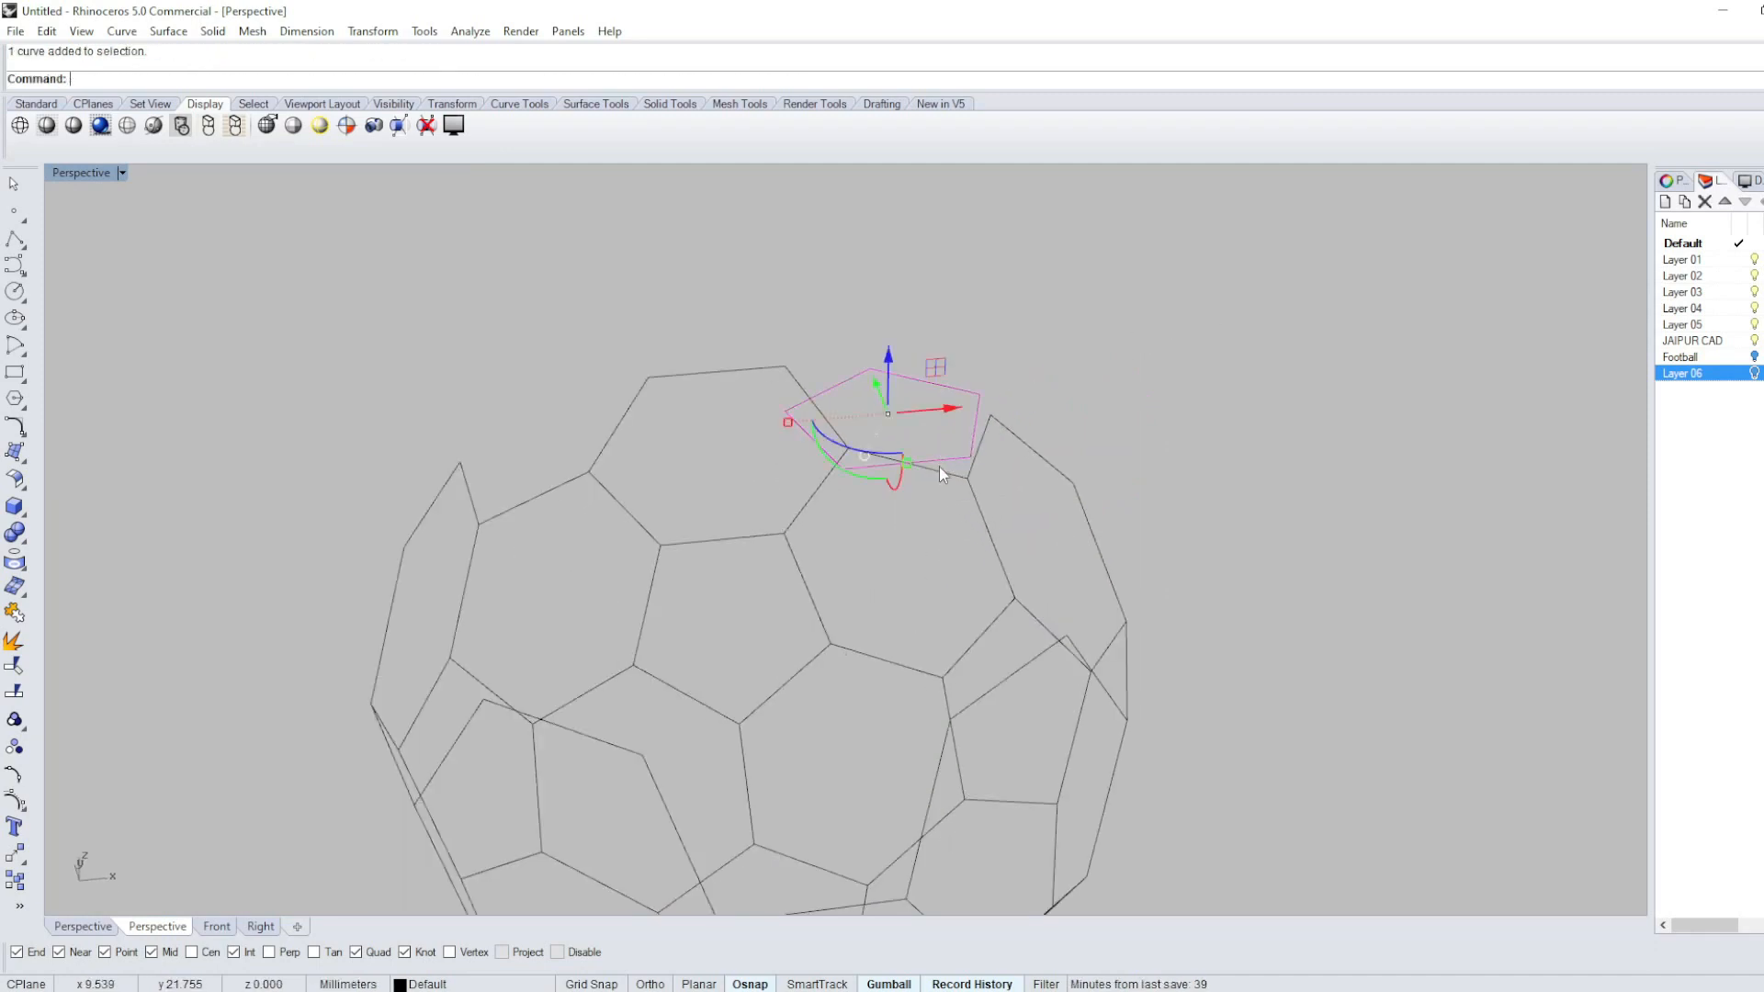
key("ctrl+F1")
right_click_drag(981, 281, 935, 443)
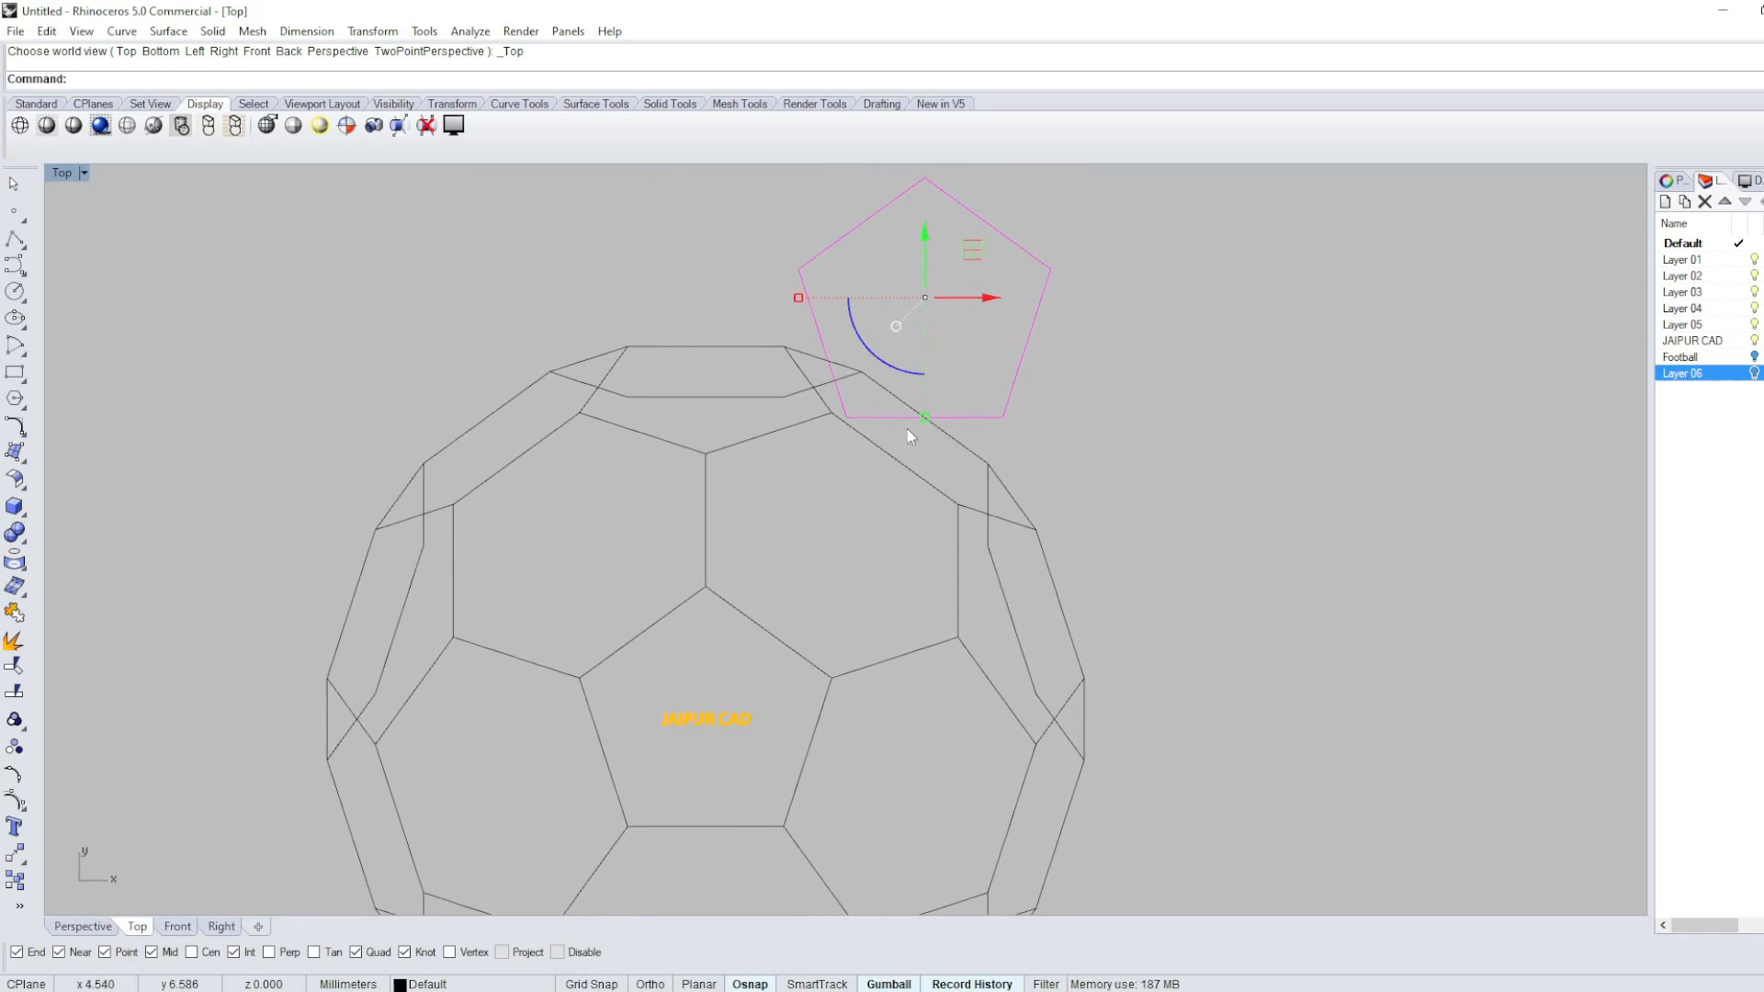
type("rotate")
key("Return")
left_click(925, 418)
left_click(965, 418)
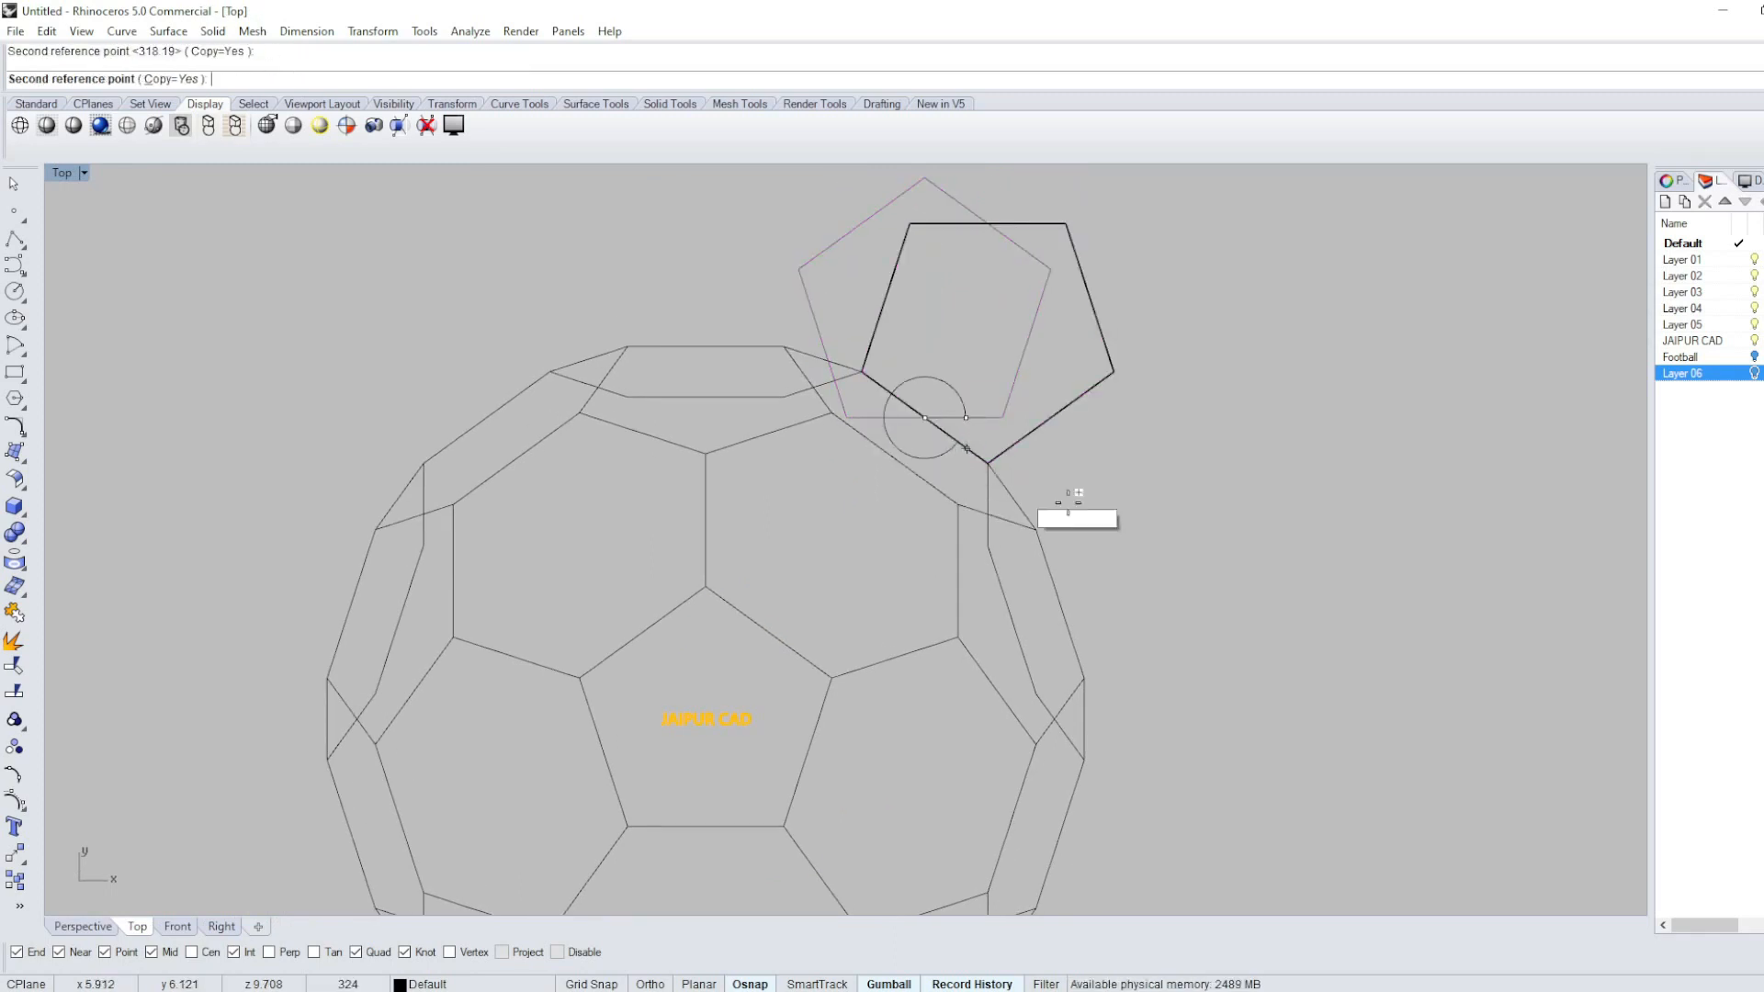
right_click(1176, 508)
key("Delete")
Select the rotated pentagon and check its position in the Right, Top and Perspective views.
left_click_drag(1099, 450, 1000, 360)
key("ctrl+F3")
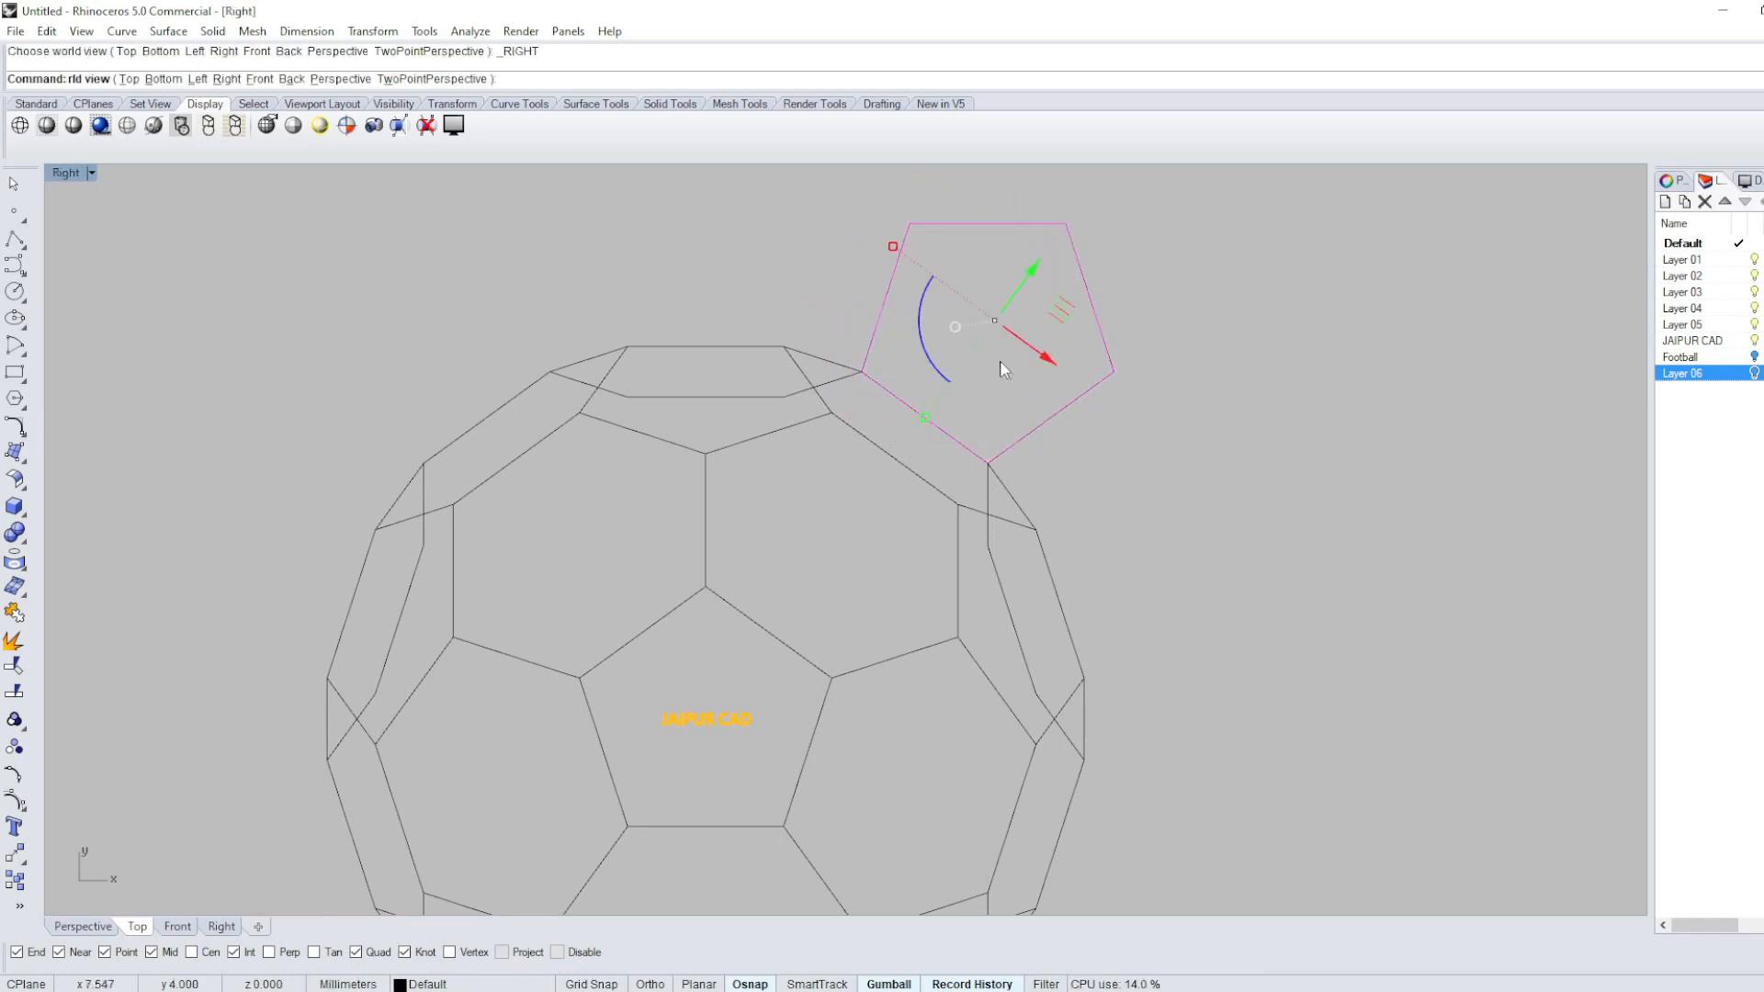
scroll(1032, 482, "up", 7)
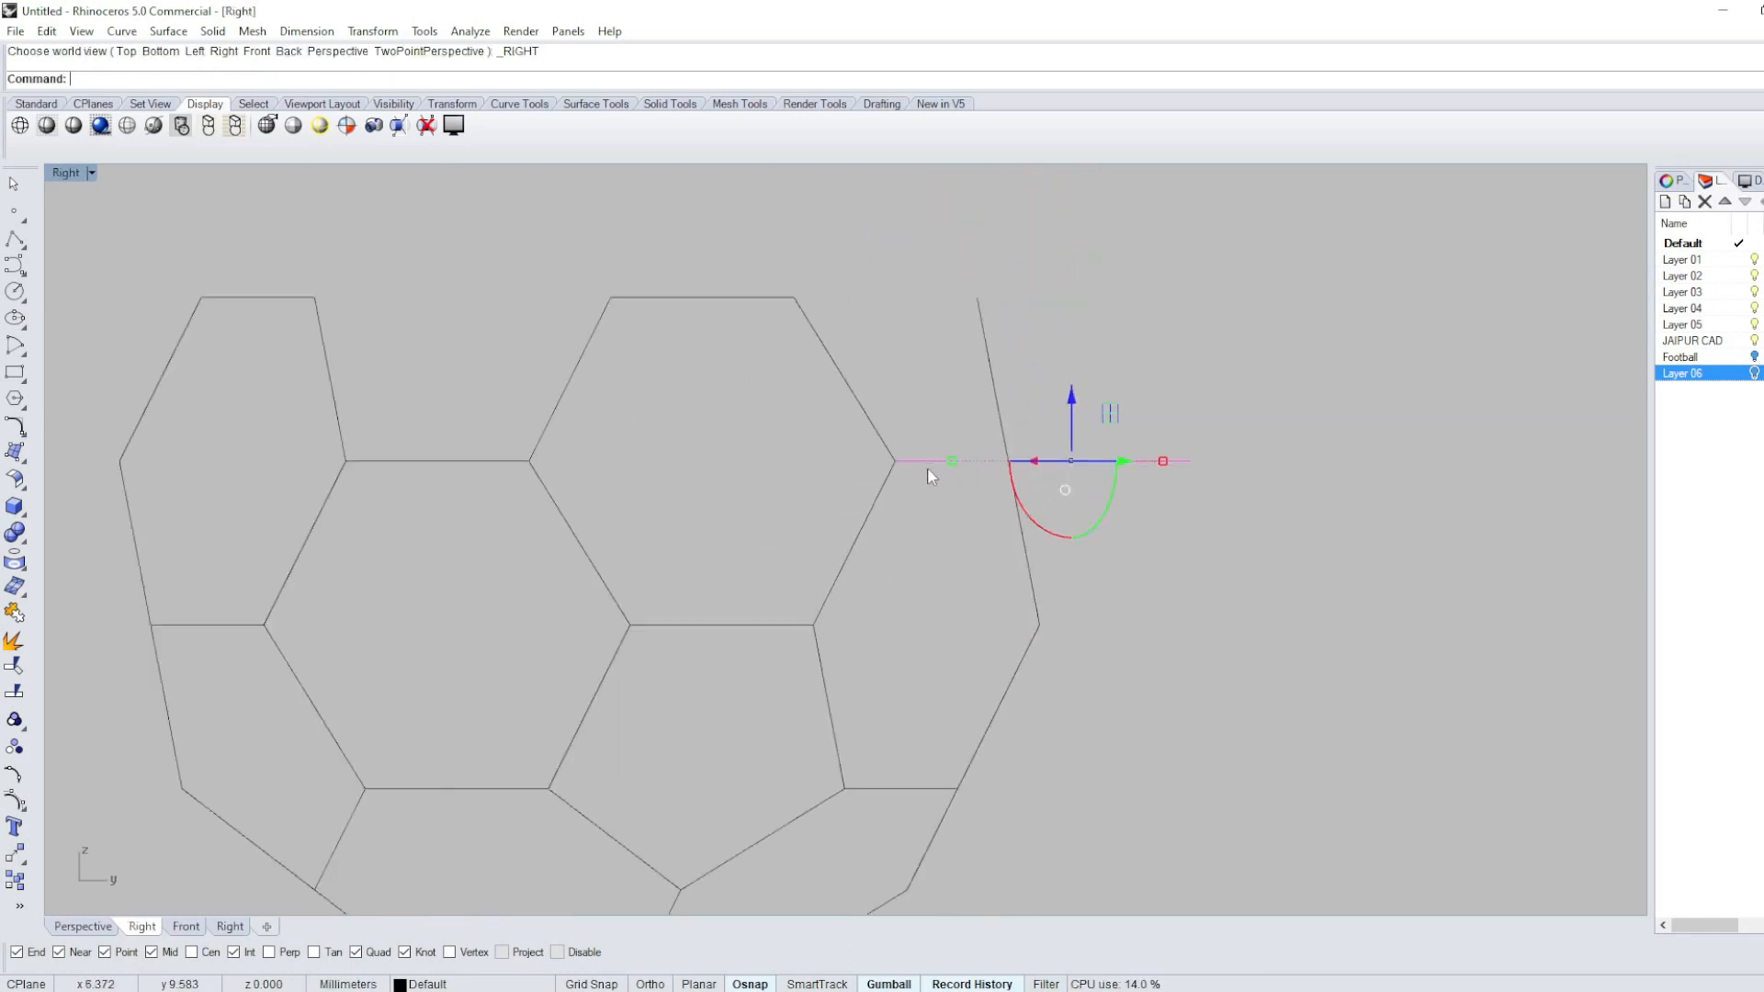
scroll(949, 481, "down", 8)
key("ctrl+F1")
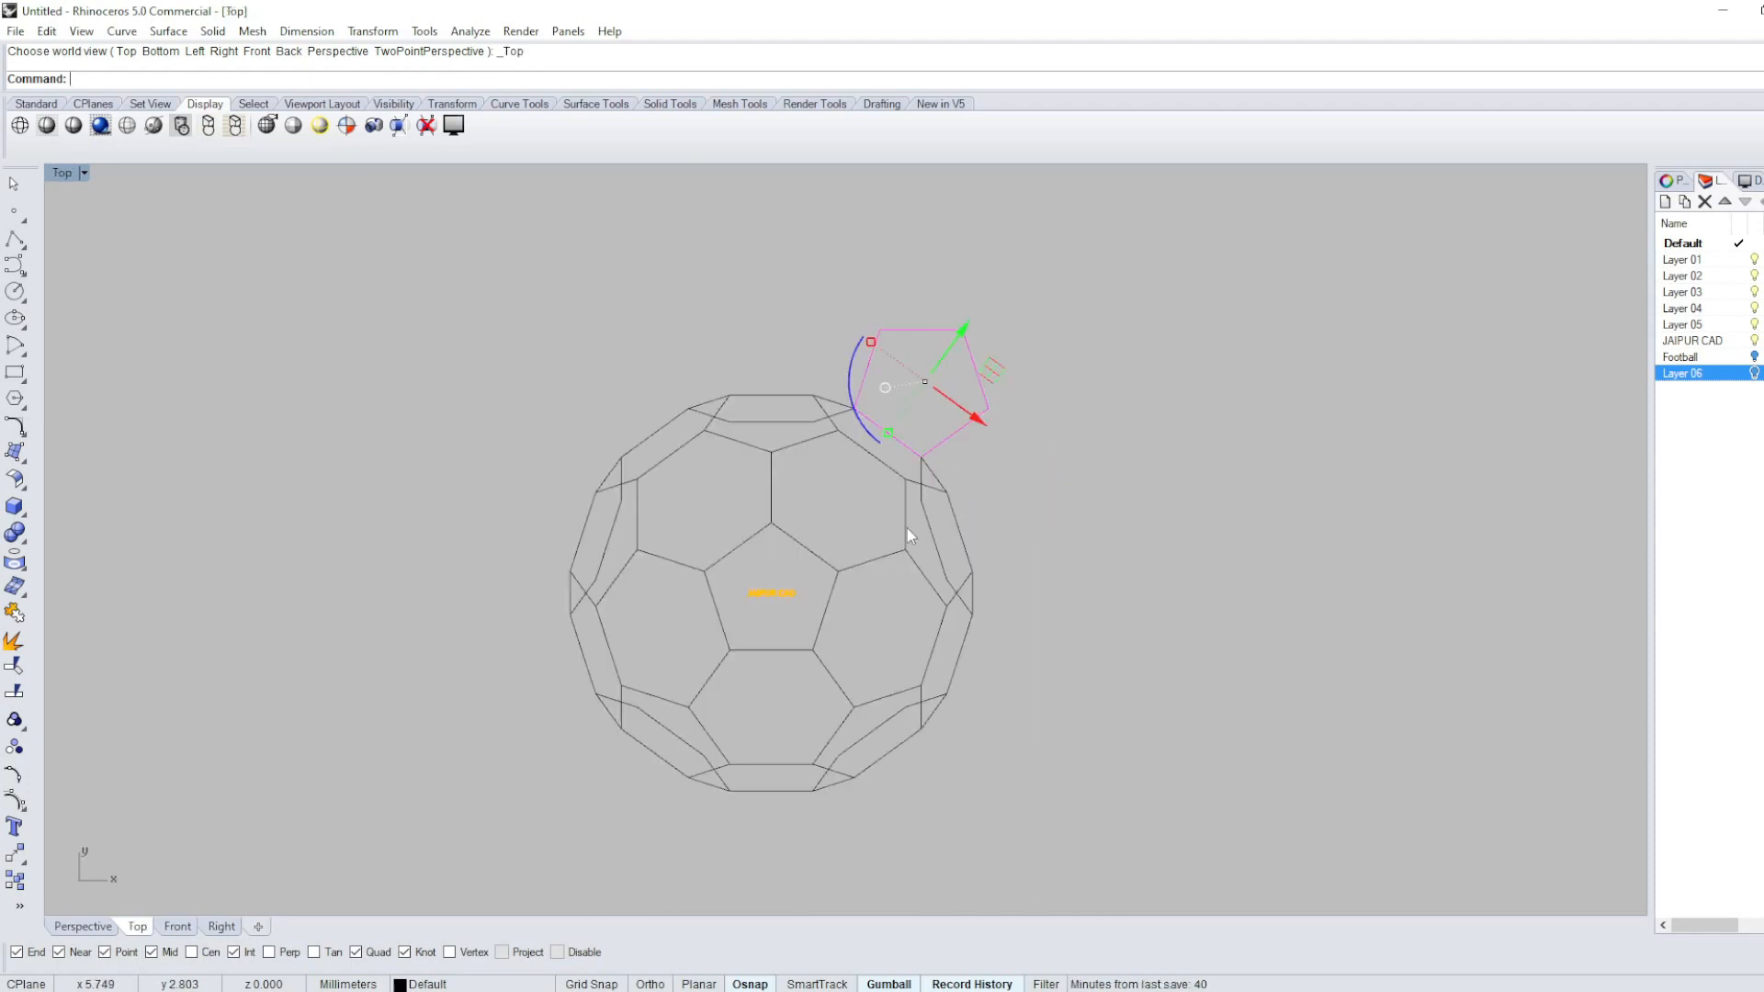
key("ctrl+F4")
right_click_drag(808, 514, 975, 565)
right_click_drag(923, 473, 890, 396)
Try to tilt the pentagon in the Right view by rotating it about its end at the hexagon's corner.
key("ctrl+F3")
scroll(929, 459, "up", 7)
scroll(929, 459, "up", 2)
type("ROTATE")
key("Return")
left_click(826, 429)
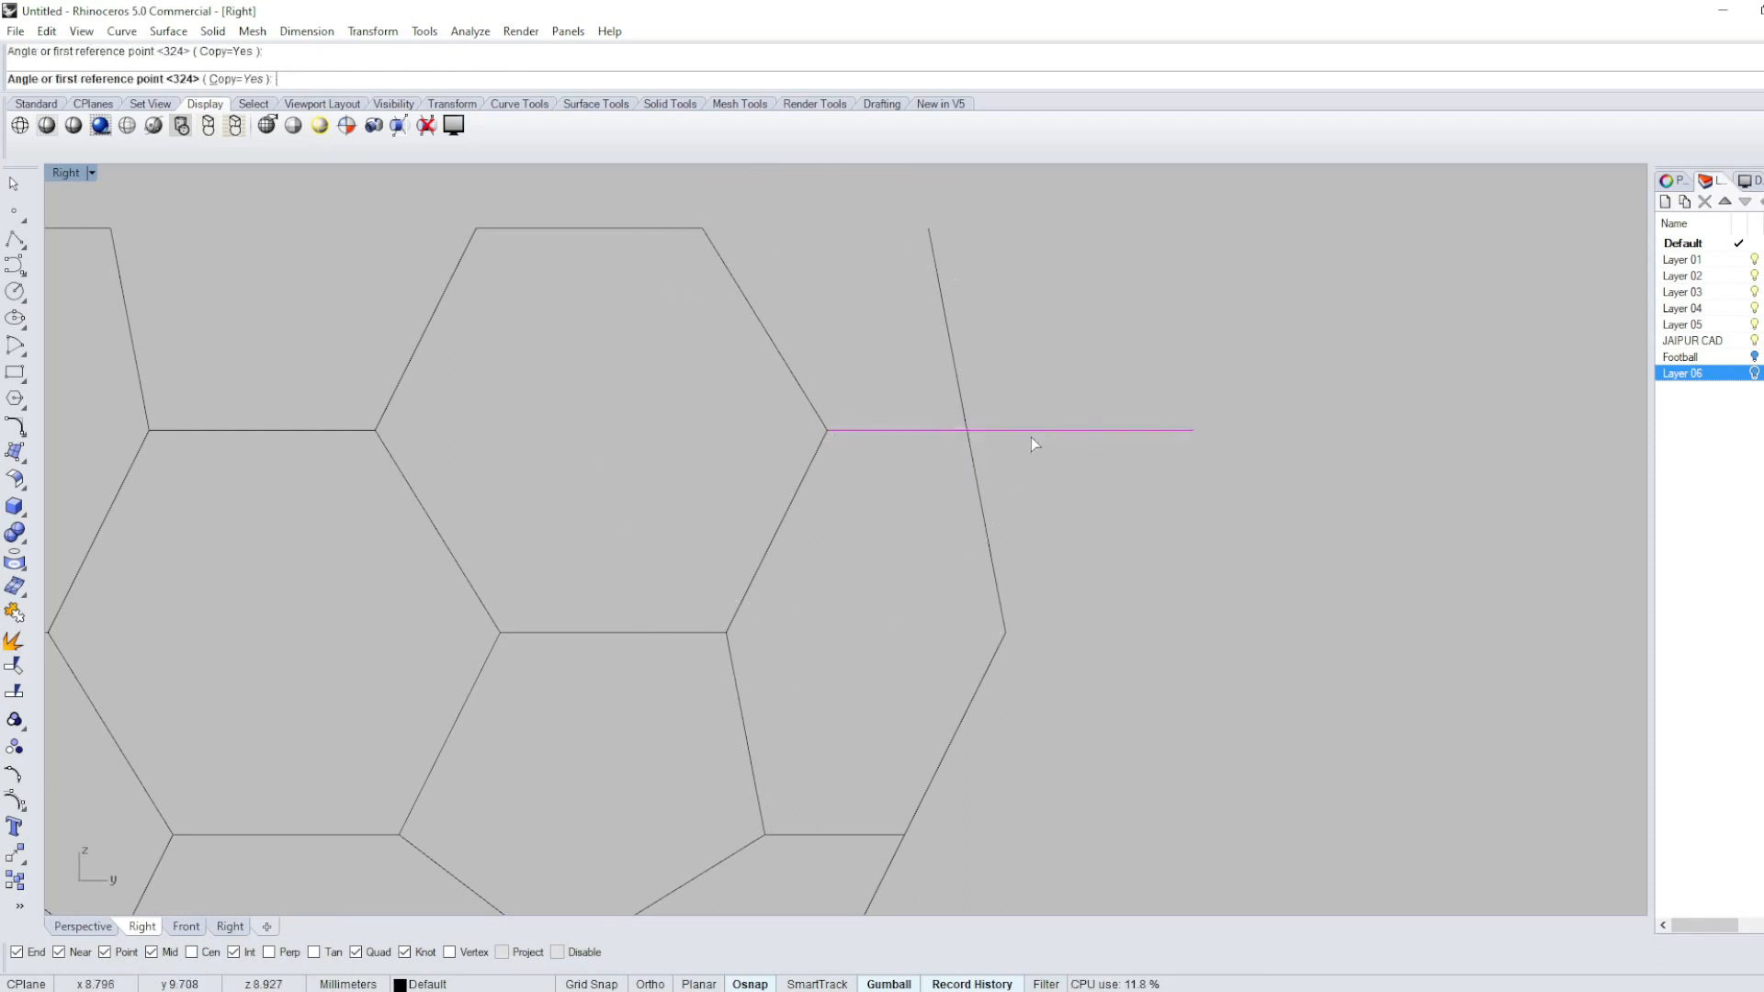
left_click(744, 294)
key("Return")
Select and delete the trial pentagon at the ball's open rim.
left_click(1130, 429)
scroll(1126, 415, "down", 3)
key("Delete")
Copy the bottom pentagon from its lower edge's midpoint to the midpoint of the open rim edge on the ball's front side.
type("p")
key("Return")
right_click_drag(979, 452, 1139, 500)
scroll(919, 404, "up", 5)
scroll(919, 349, "down", 5)
right_click_drag(972, 371, 904, 531)
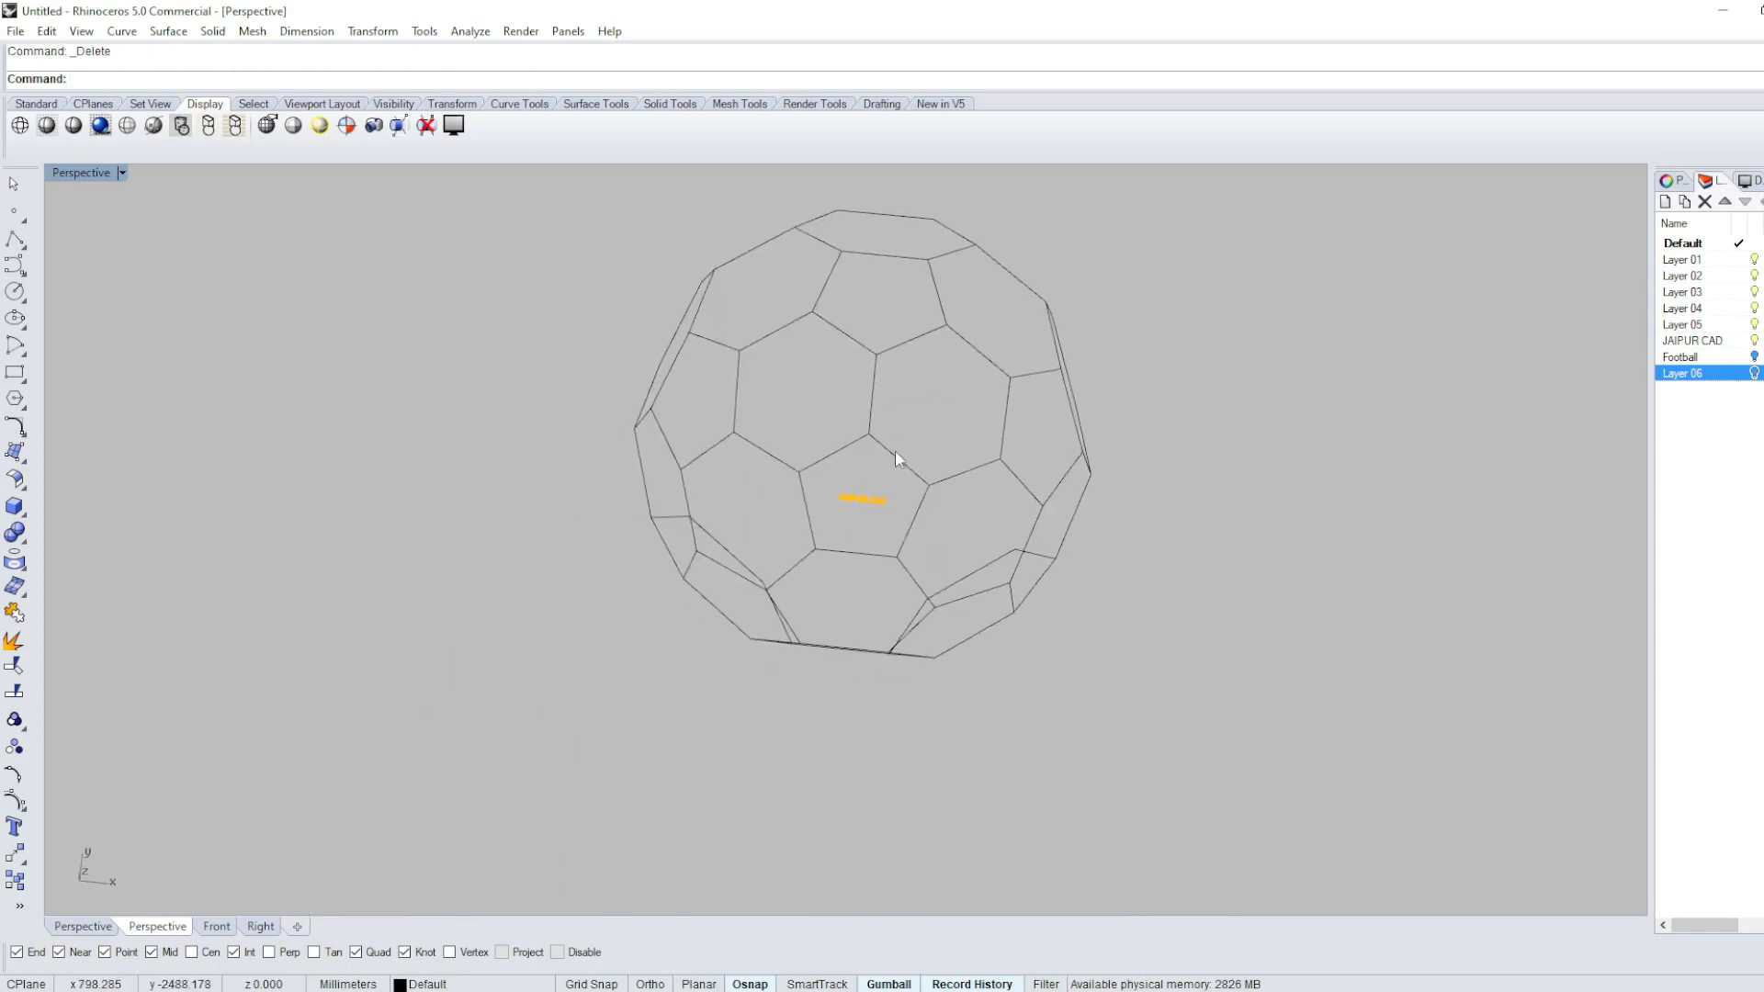
left_click(897, 456)
left_click(955, 518)
type("C")
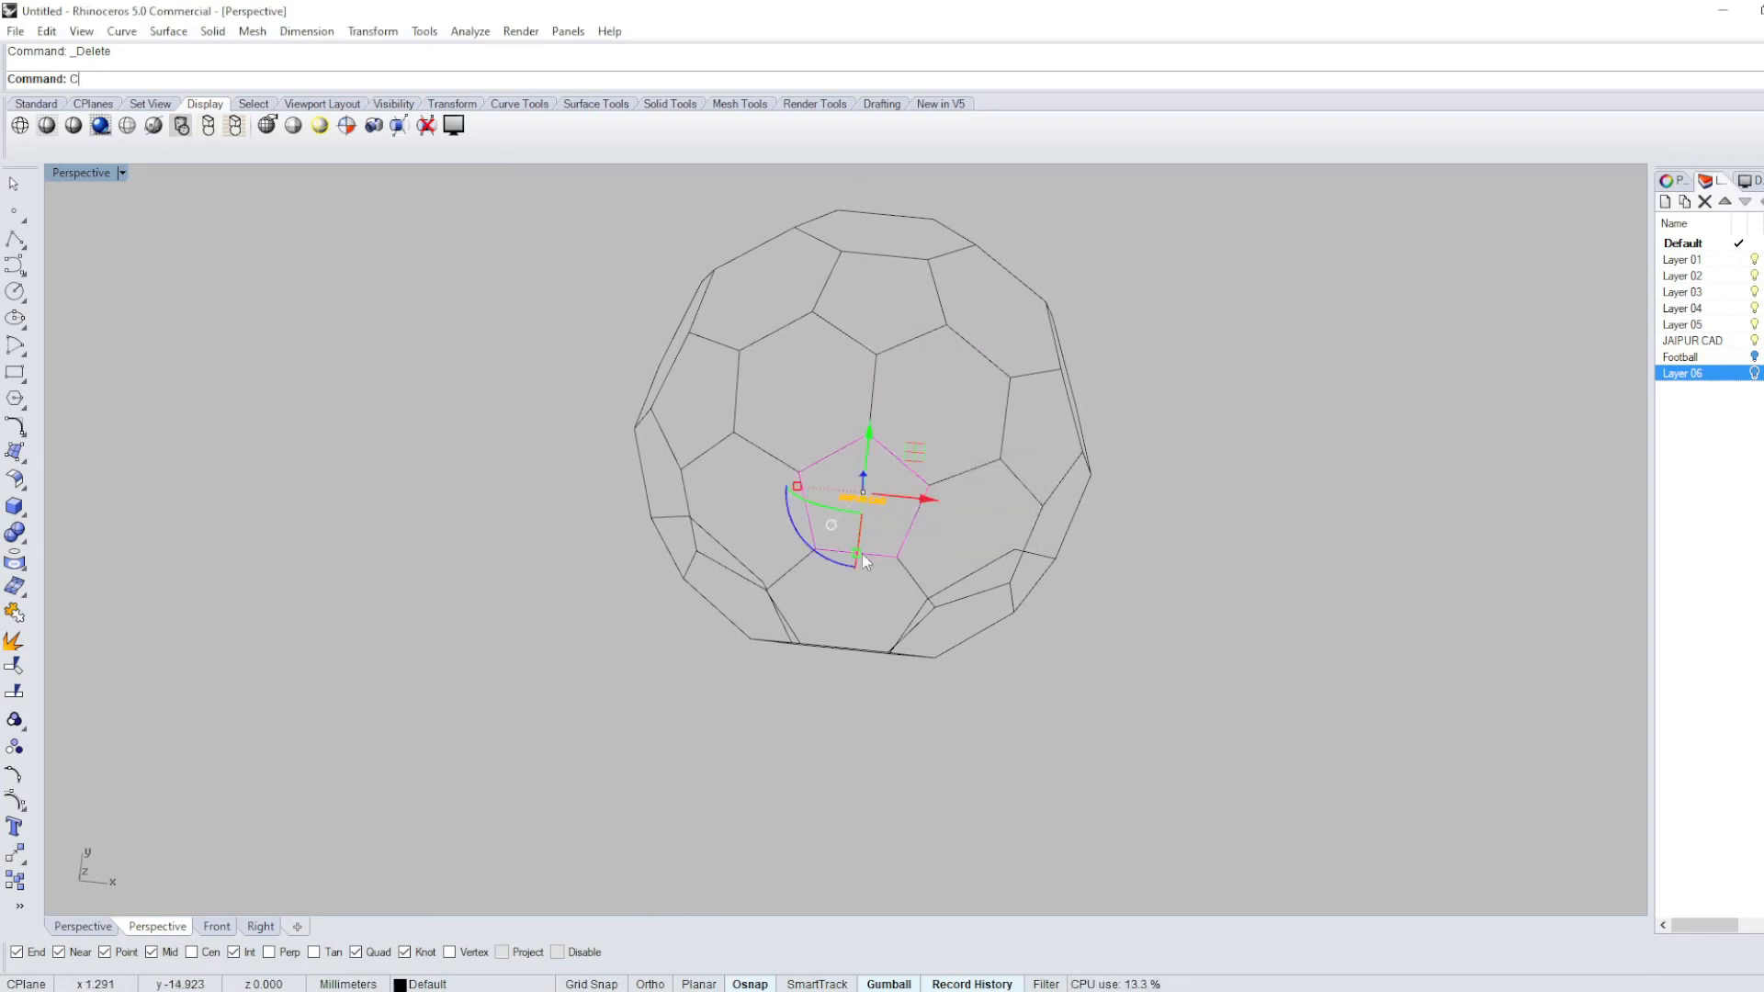
right_click_drag(844, 647, 860, 323)
left_click(865, 317)
right_click(900, 355)
Rotate the copied pentagon in the Right view with Copy=No about its outer end onto the adjoining slanted hexagon edge.
left_click(901, 354)
key("ctrl+F3")
scroll(726, 381, "up", 3)
type("ROTATE")
key("Return")
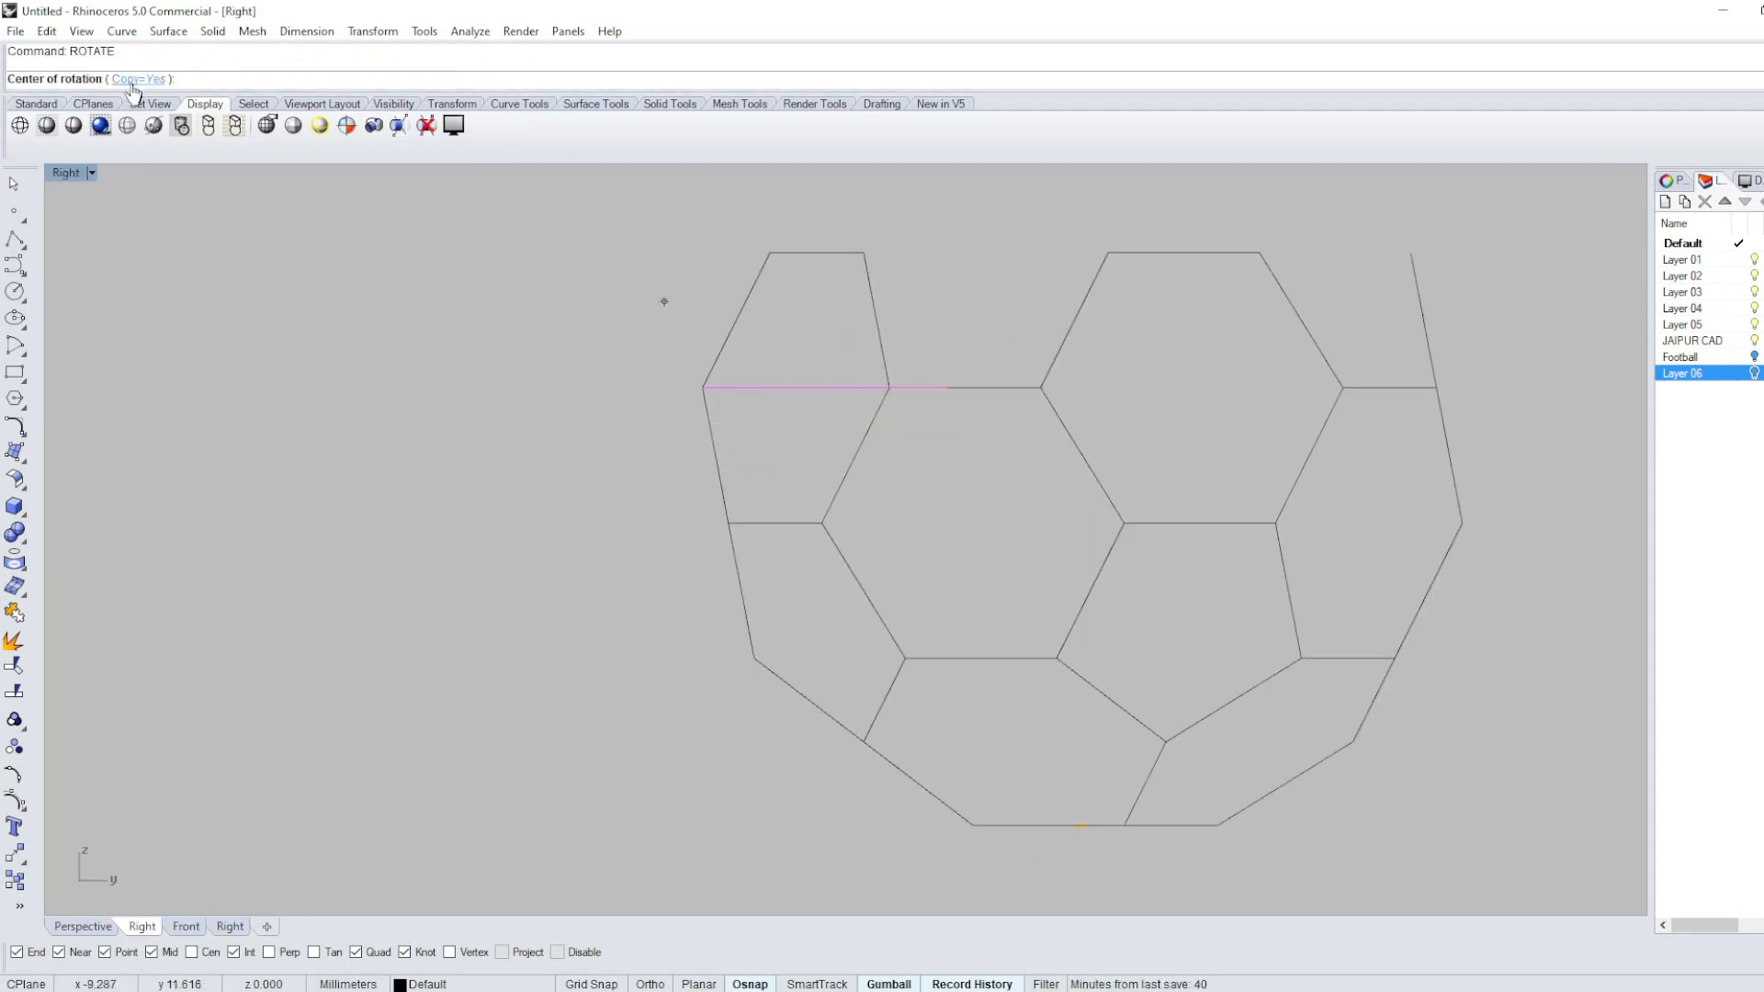
left_click(704, 386)
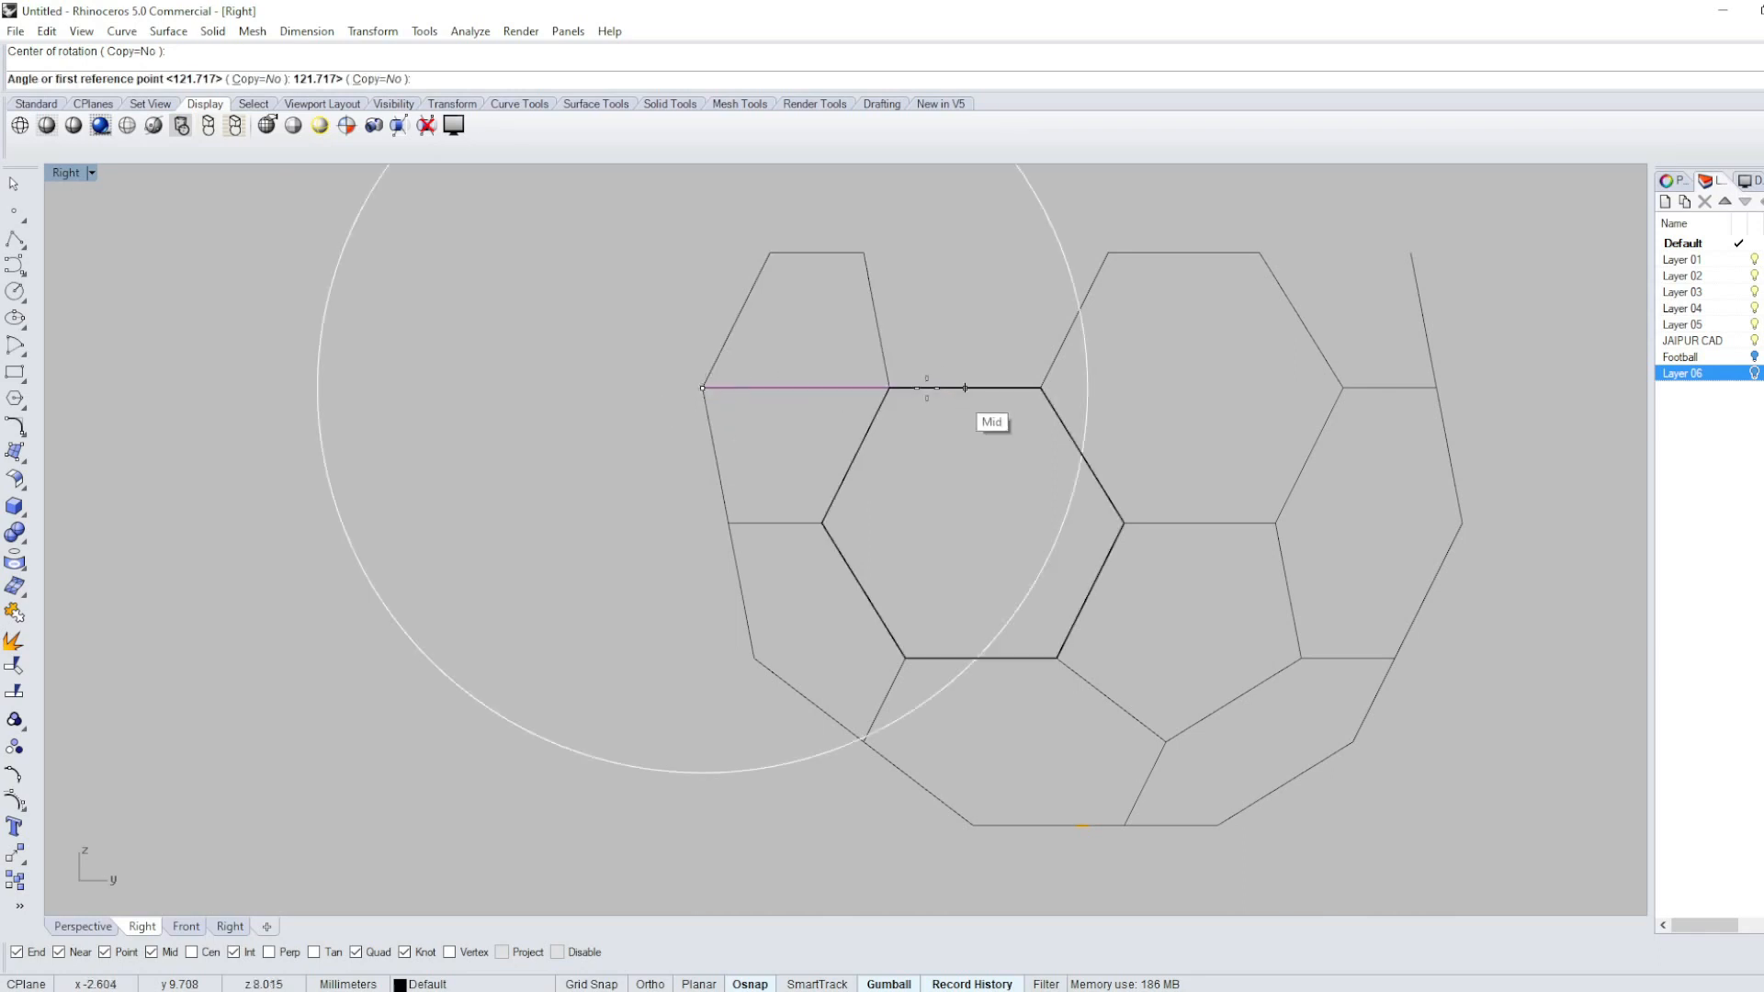
left_click(976, 346)
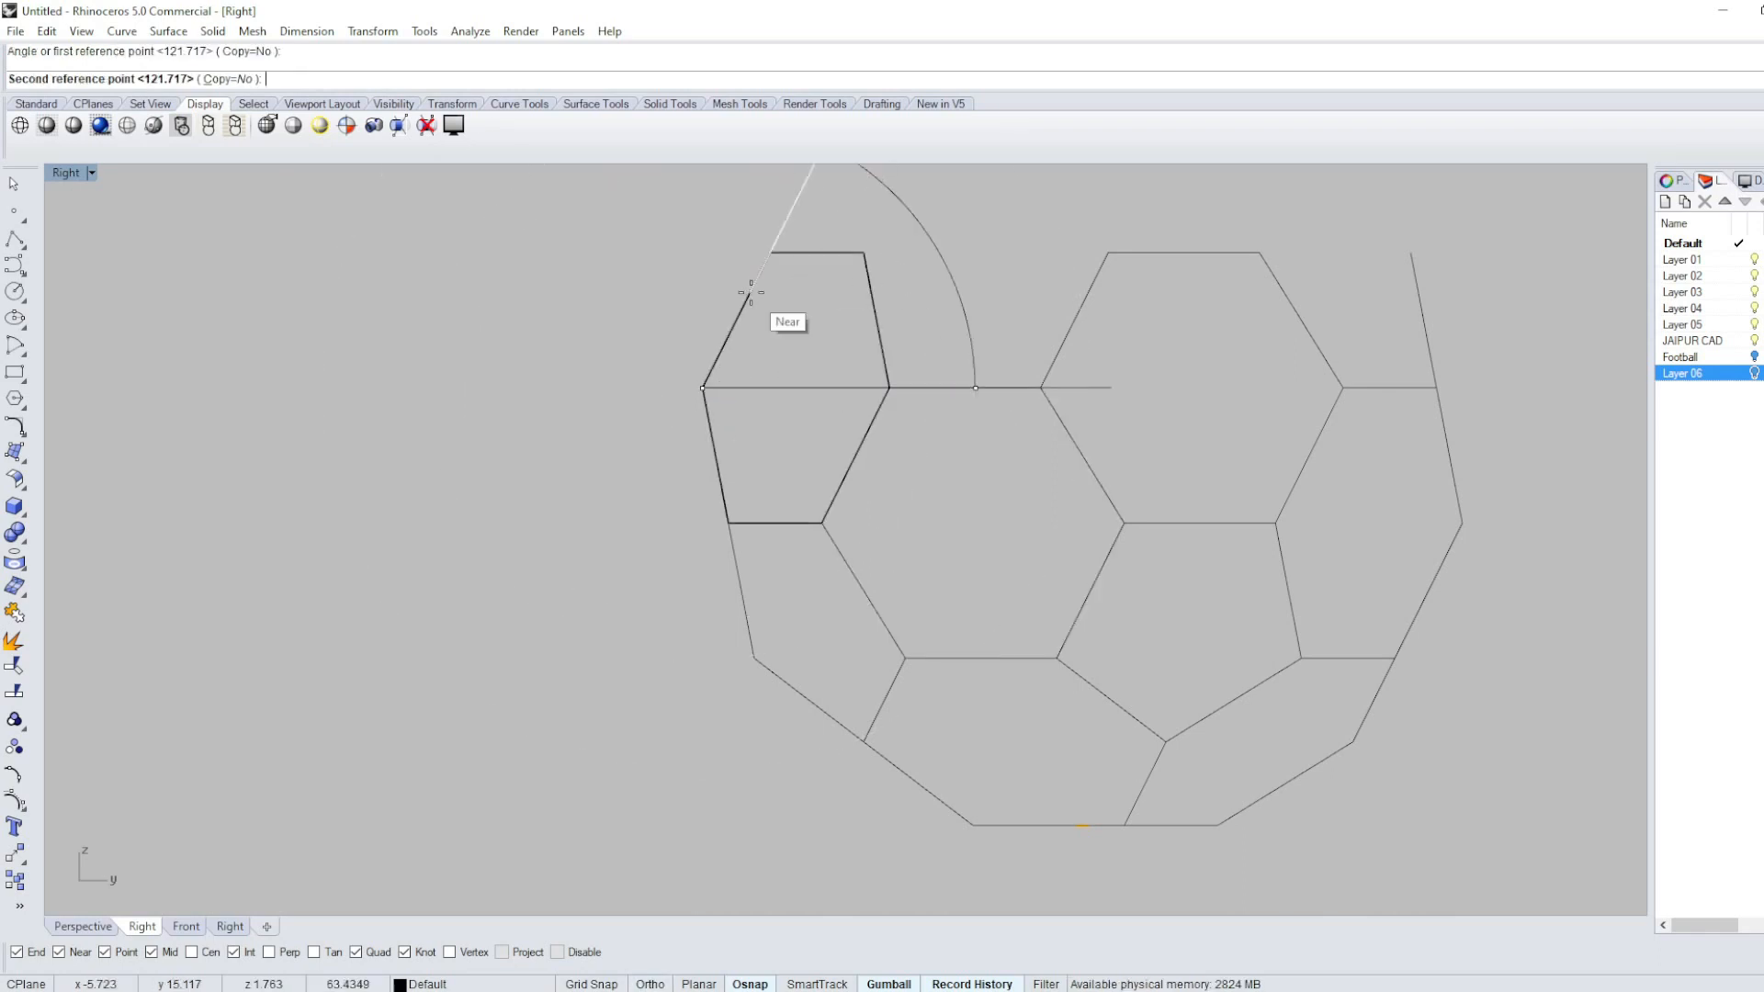
left_click(751, 292)
Polar-array the tilted pentagon in the Top view around the origin 0 with 5 items over 360 degrees.
key("ctrl+F1")
scroll(927, 238, "down", 6)
right_click_drag(930, 250, 936, 322)
type("ap")
key("Return")
type("0")
key("Return")
key("Return")
key("Return")
key("Return")
left_click(1270, 360)
Copy an upper hexagon from its lower edge's midpoint to its upper edge's midpoint.
key("ctrl+F4")
right_click_drag(1232, 449, 1208, 324)
left_click(987, 395)
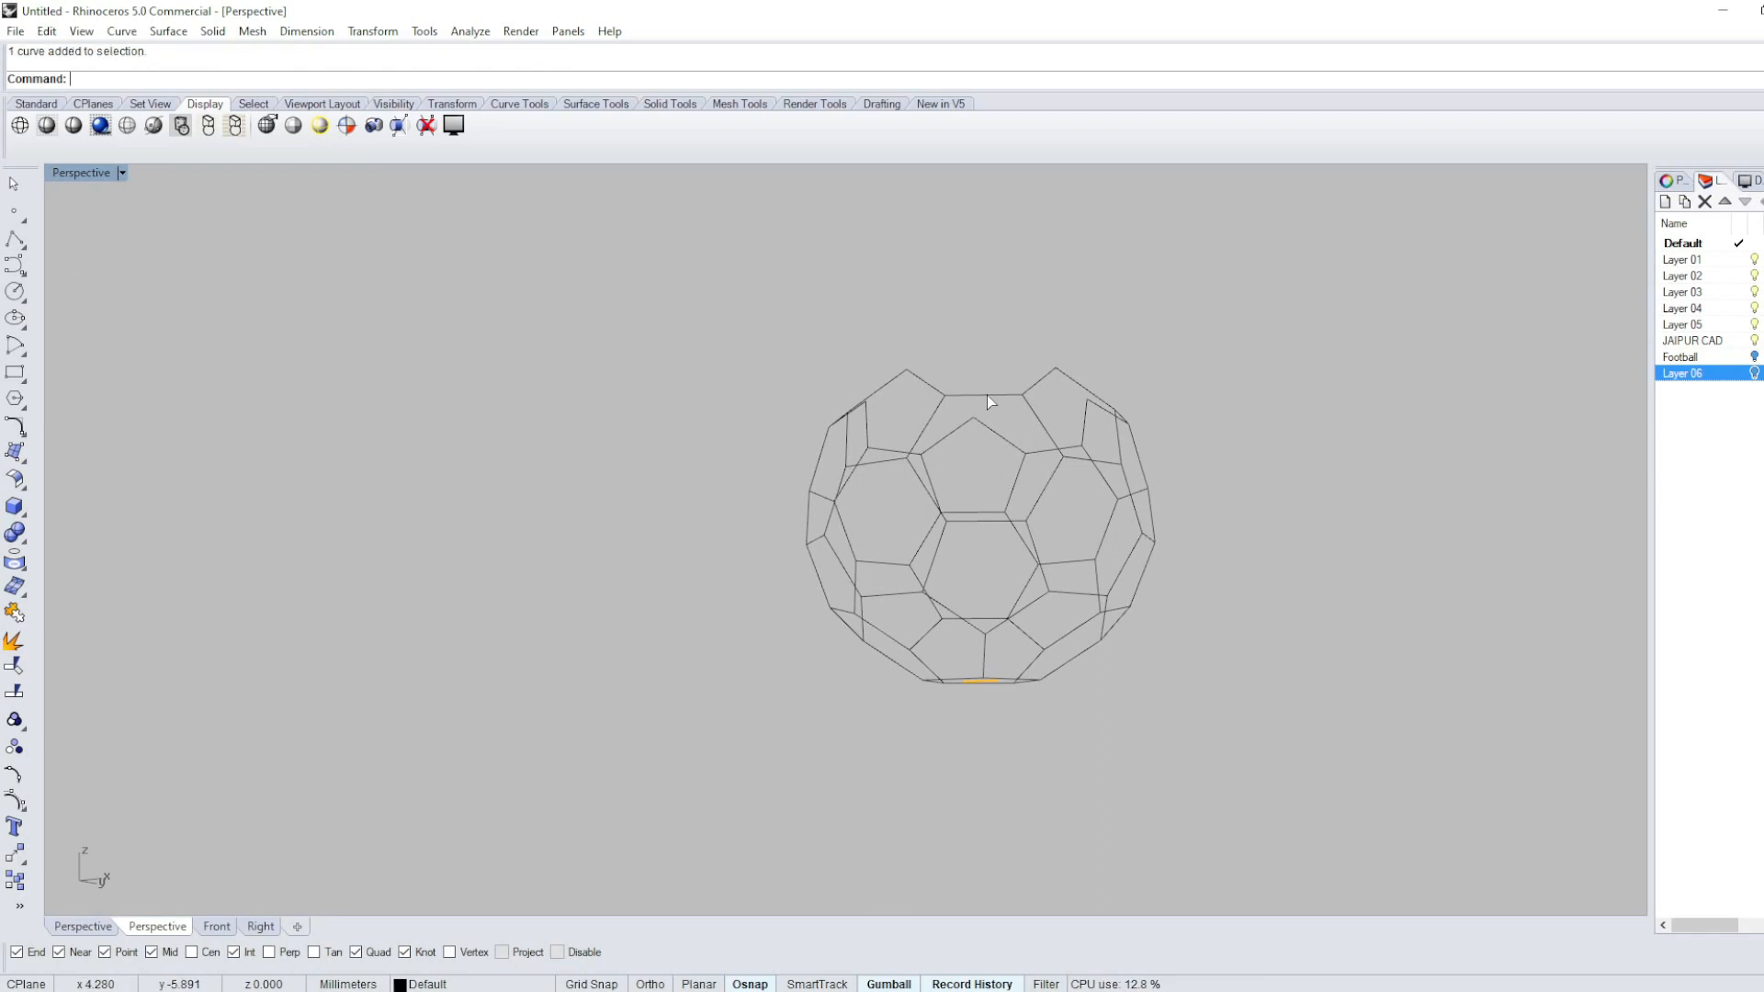
right_click_drag(990, 428, 1012, 397)
right_click(1028, 477)
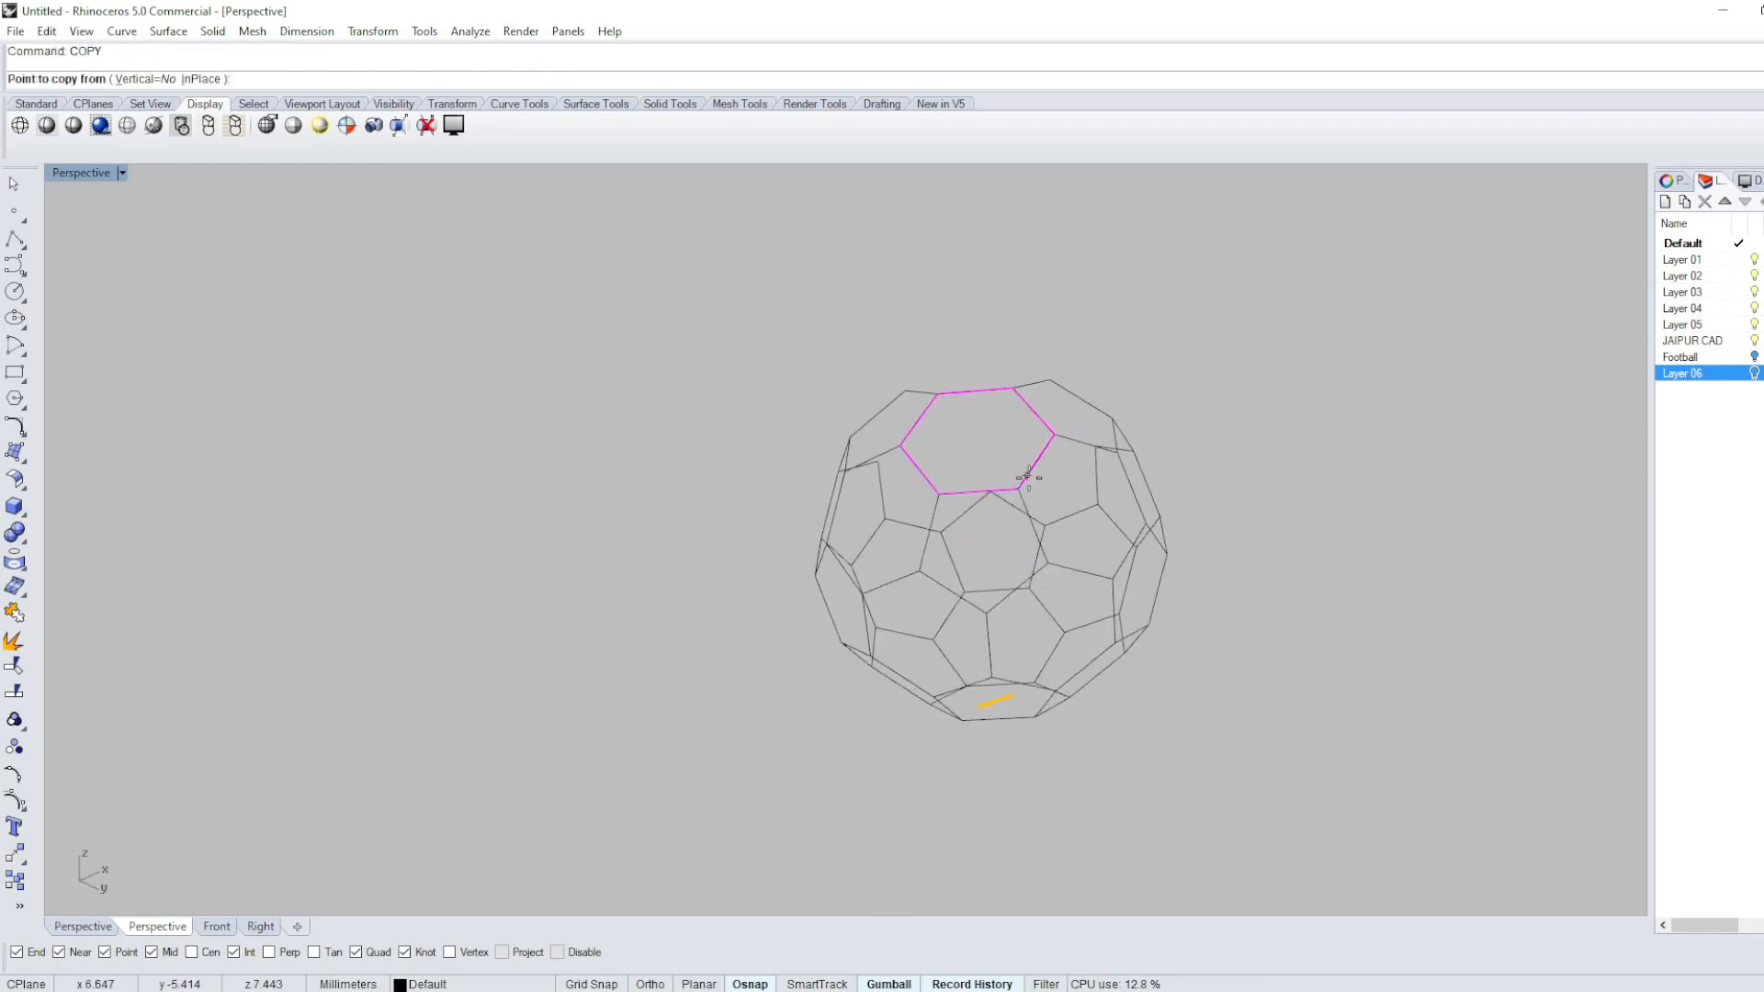
left_click(982, 490)
left_click(976, 392)
right_click(1053, 372)
Select the copied hexagon, check it in the Right and Front views, and delete it.
right_click_drag(1057, 367, 1106, 339)
right_click_drag(988, 378, 906, 265)
left_click(818, 377)
key("ctrl+F3")
right_click_drag(778, 445, 764, 489)
key("ctrl+F2")
scroll(1006, 452, "up", 5)
scroll(1156, 400, "down", 5)
key("Delete")
right_click_drag(1190, 332, 1261, 416)
key("ctrl+F4")
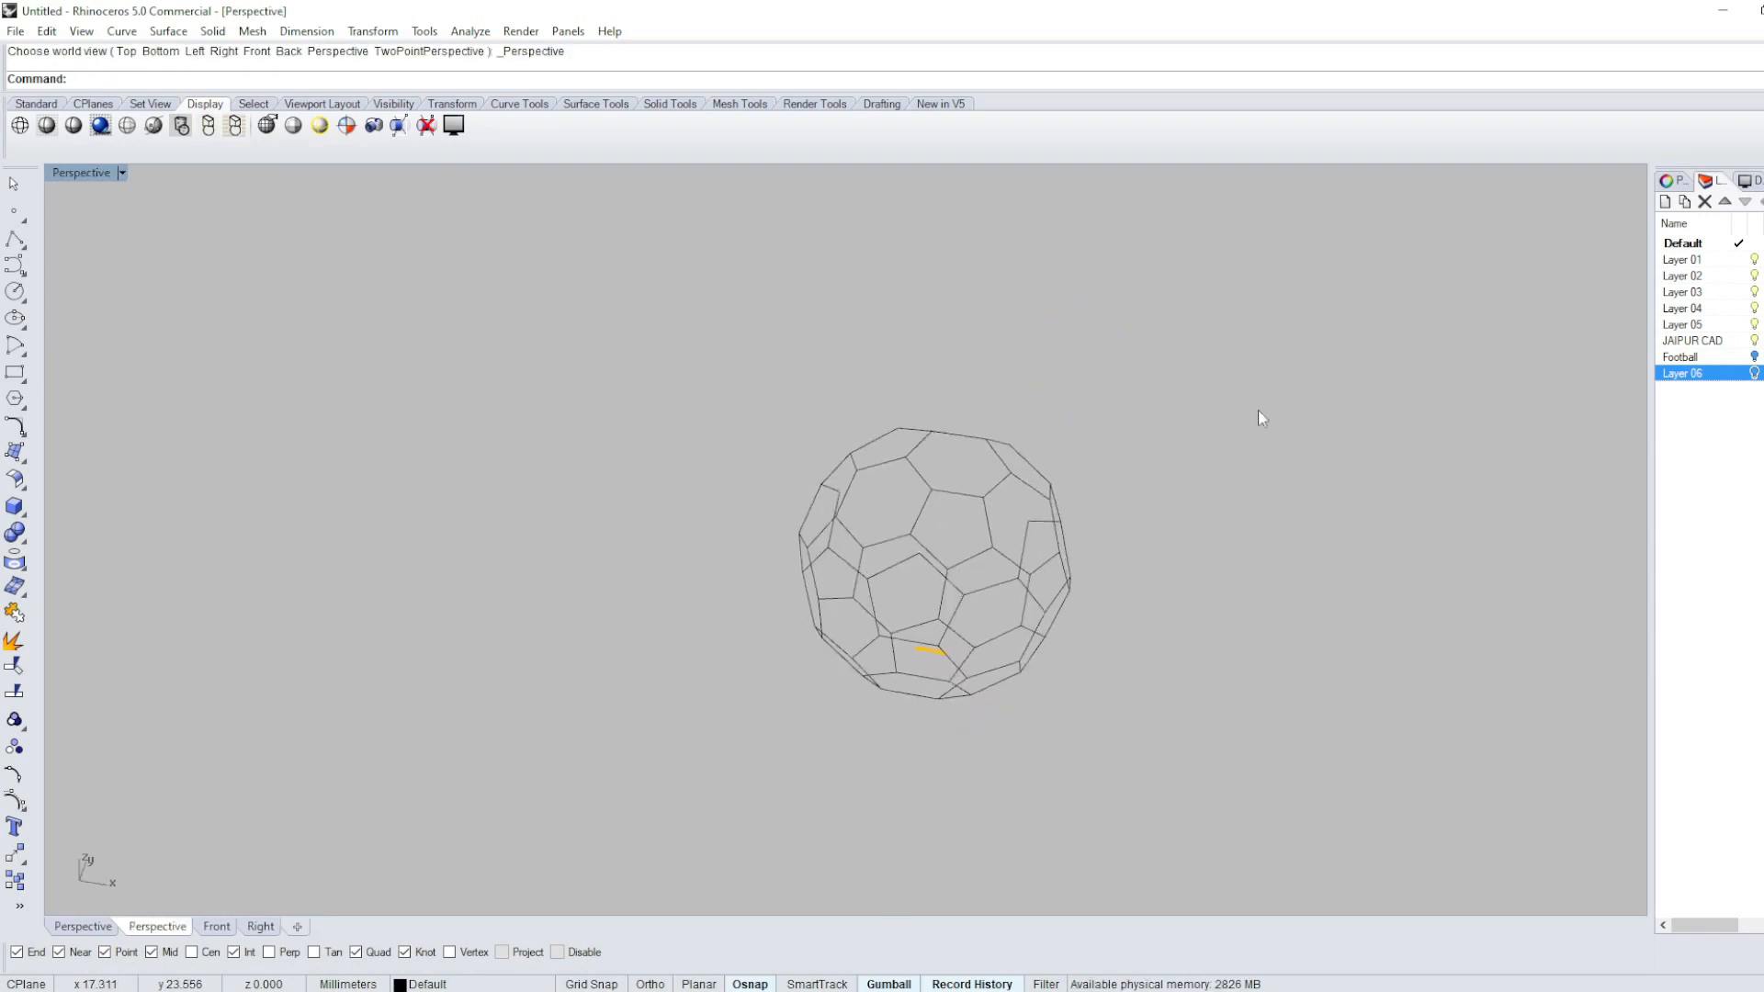
left_click(941, 674)
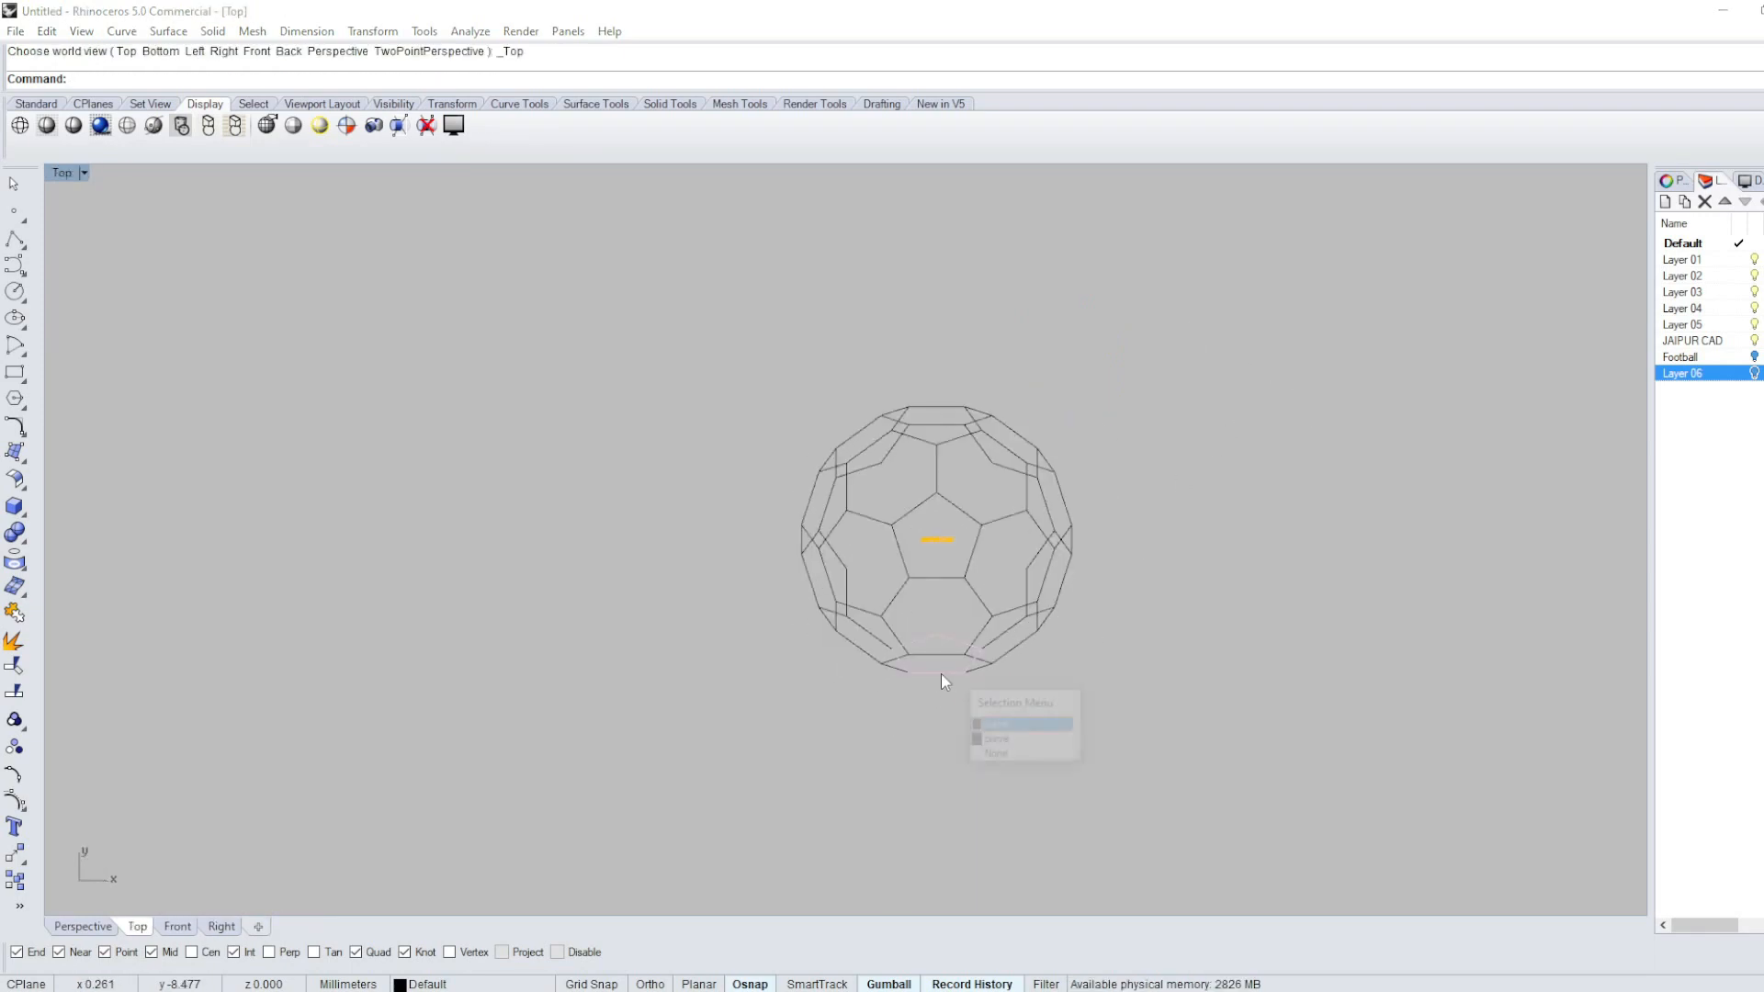
left_click(1252, 597)
Copy the upper hexagon on the ball's rear side from its lower edge's midpoint to its upper edge's midpoint.
key("ctrl+F4")
right_click_drag(1047, 582, 937, 470)
scroll(937, 474, "up", 3)
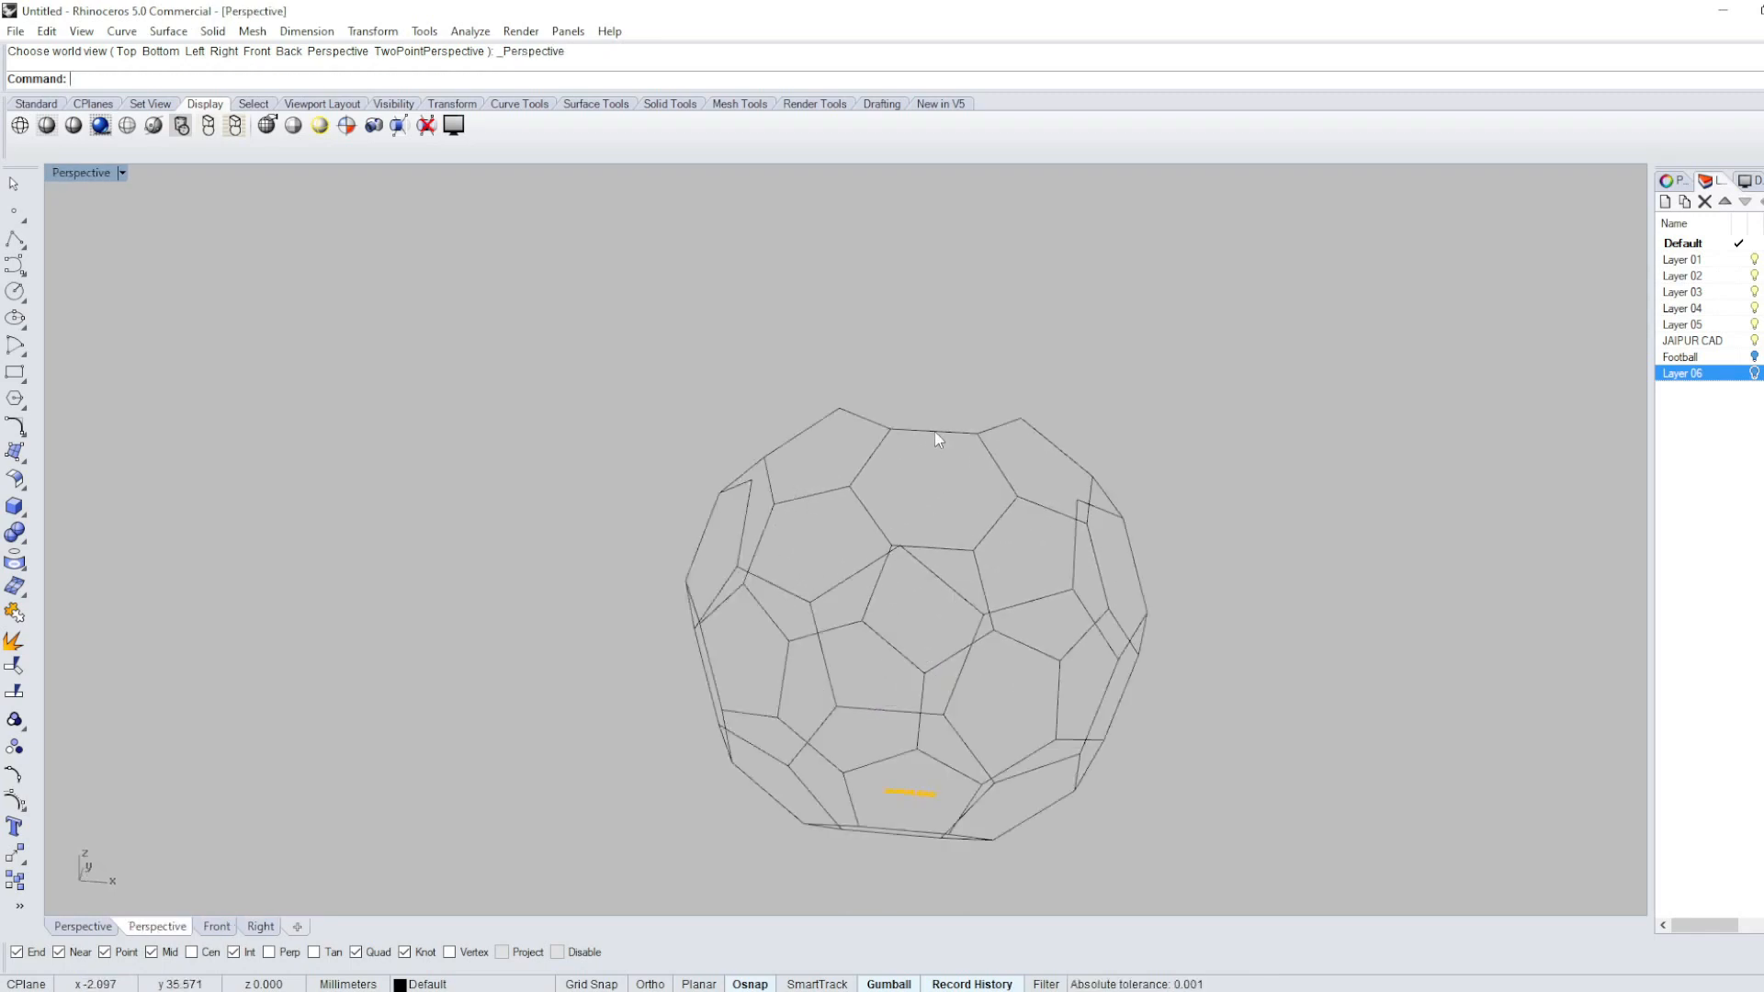
left_click(936, 545)
left_click(935, 432)
right_click(978, 348)
Rotate the copied hexagon in the Right view about its shared edge so it closes in over the ball's open top.
left_click(995, 325)
key("ctrl+F3")
right_click_drag(1089, 468, 1039, 447)
scroll(949, 467, "up", 4)
type("rotate")
key("Return")
left_click(968, 462)
left_click(835, 363)
Polar-array the rotated hexagon in the Top view around the origin 0 with 5 items over 360 degrees.
scroll(1010, 360, "down", 3)
key("ctrl+F1")
scroll(1011, 361, "down", 1)
right_click_drag(1194, 498, 1139, 432)
type("AA")
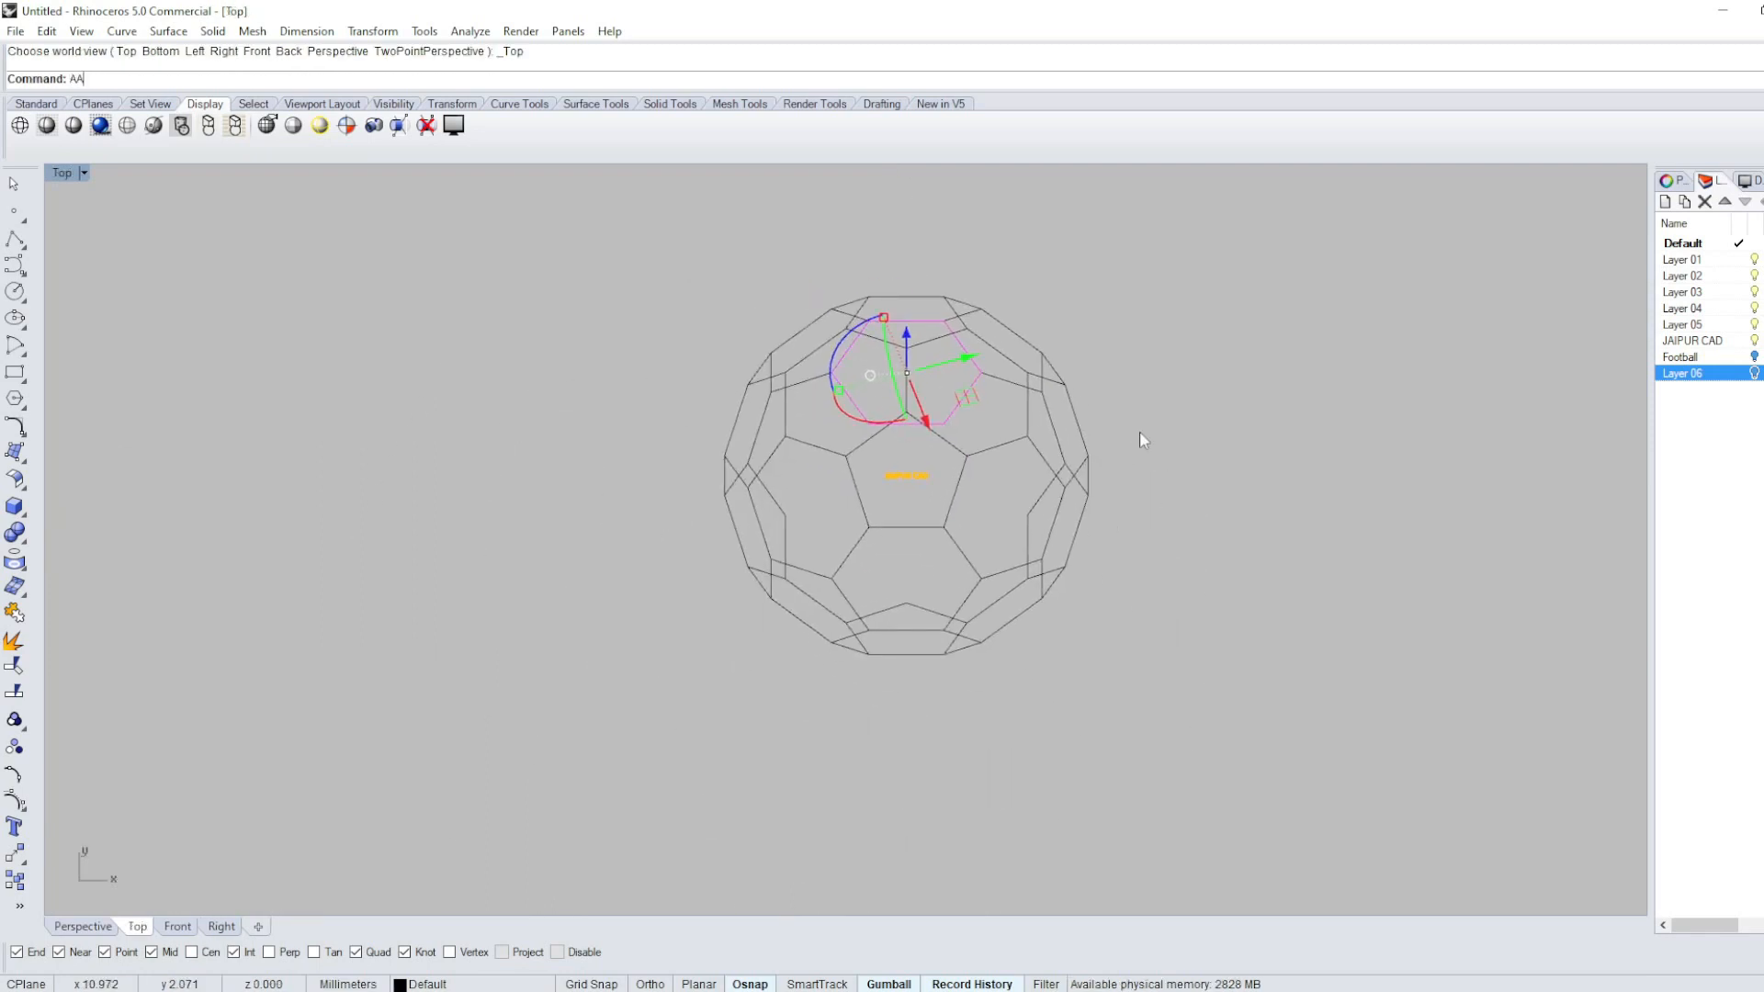
key("Return")
type("0")
key("Return")
key("Return")
key("Return")
key("Return")
left_click(1194, 384)
Select all the ball's pentagon and hexagon curves and explode them into separate segments.
key("ctrl+F4")
right_click_drag(1185, 391, 1268, 504)
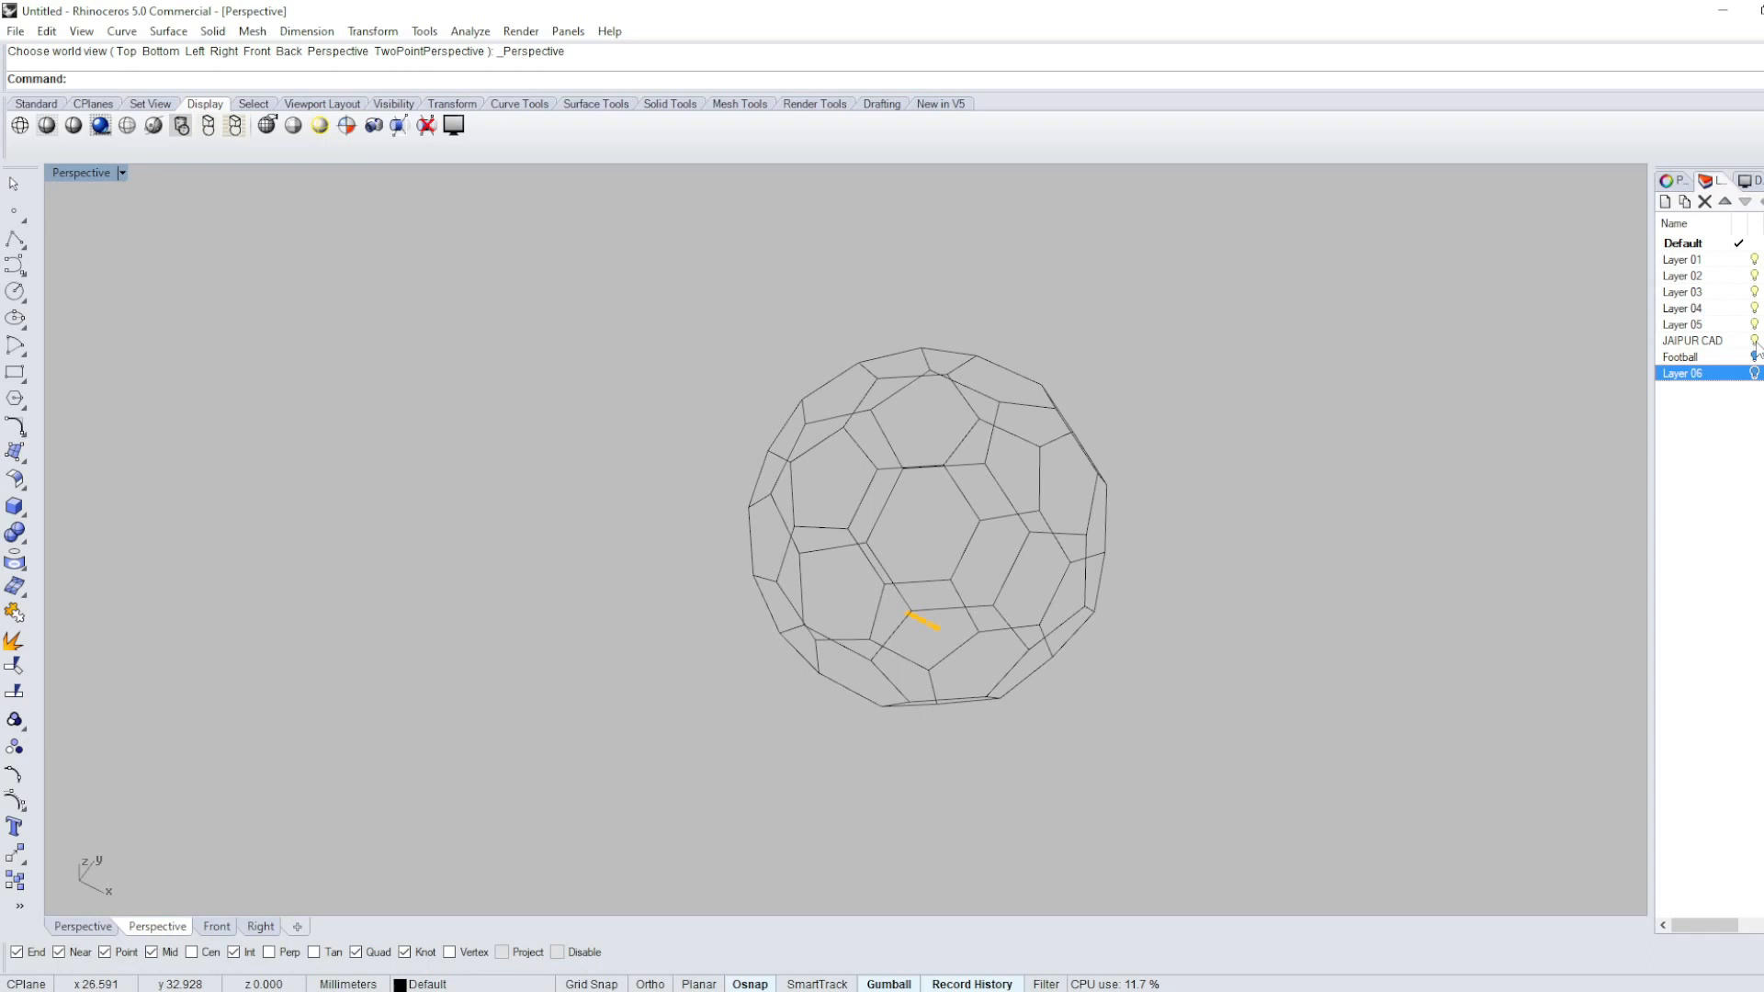
mouse_move(999, 597)
right_mouse_down()
mouse_move(808, 681)
mouse_move(973, 658)
mouse_move(976, 578)
right_mouse_up()
left_click_drag(898, 566, 1323, 802)
right_click_drag(1181, 579, 1059, 570)
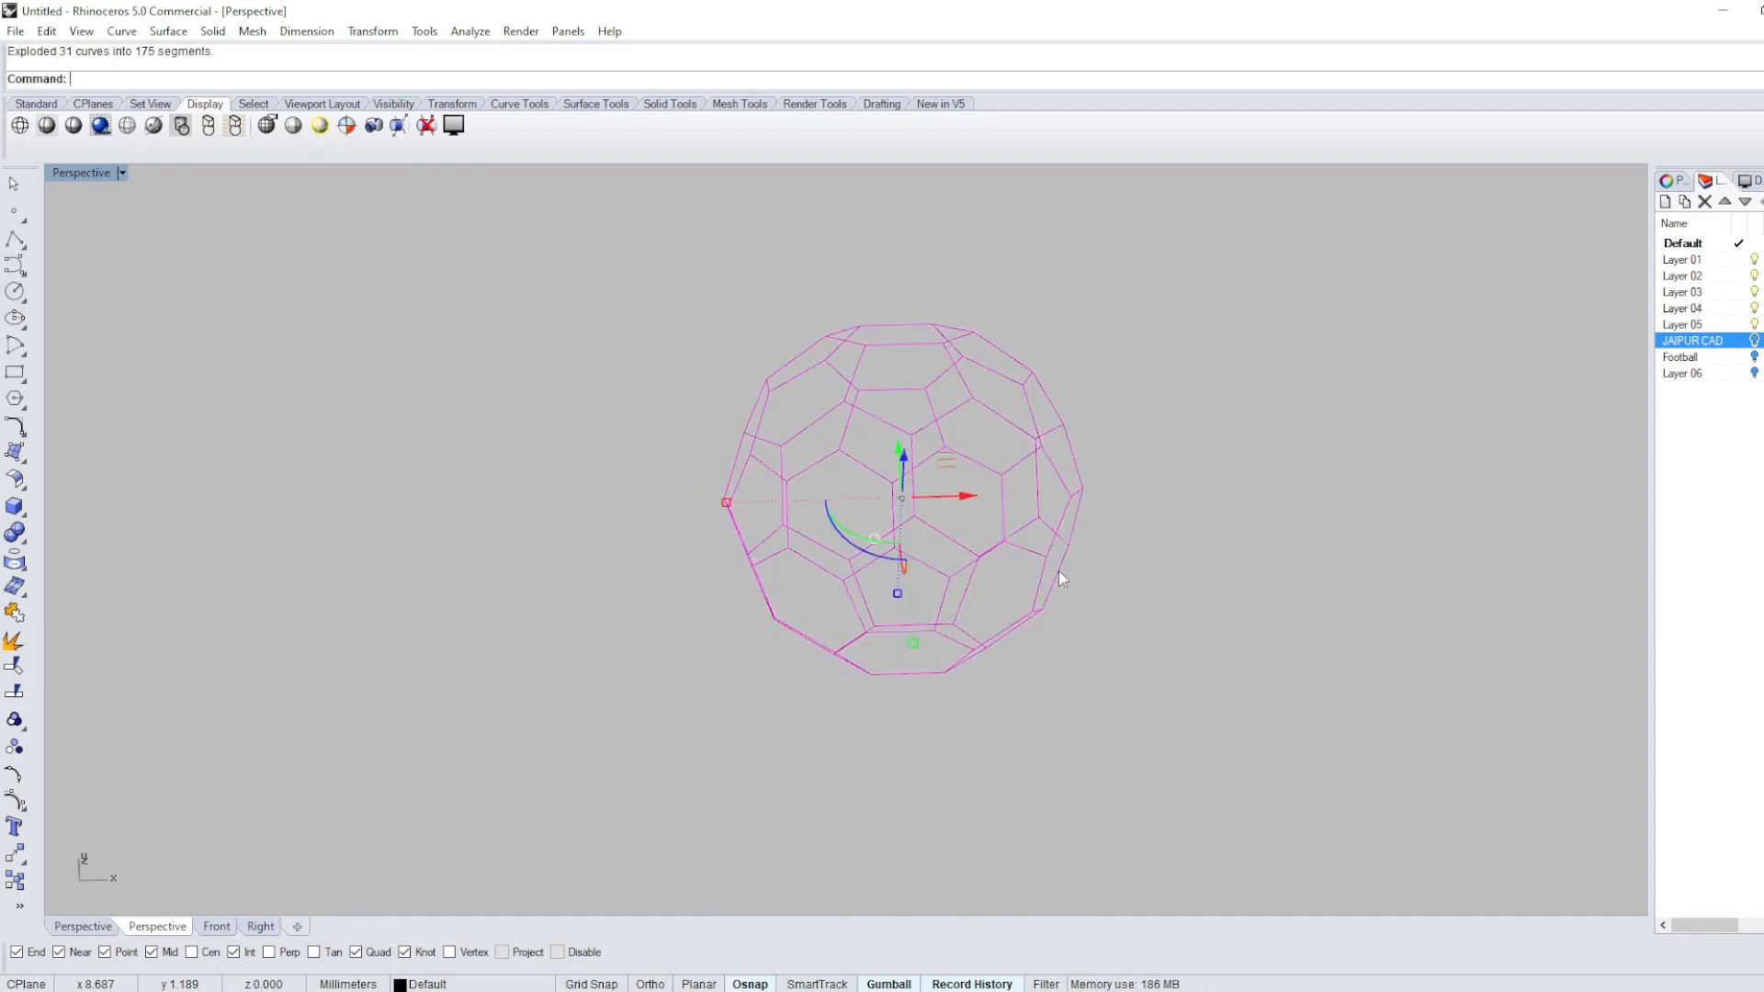
key("Return")
Select a single edge of the ball to check that the exploded curves are separate segments.
right_click_drag(476, 555, 1063, 466)
scroll(968, 438, "up", 3)
left_click(968, 438)
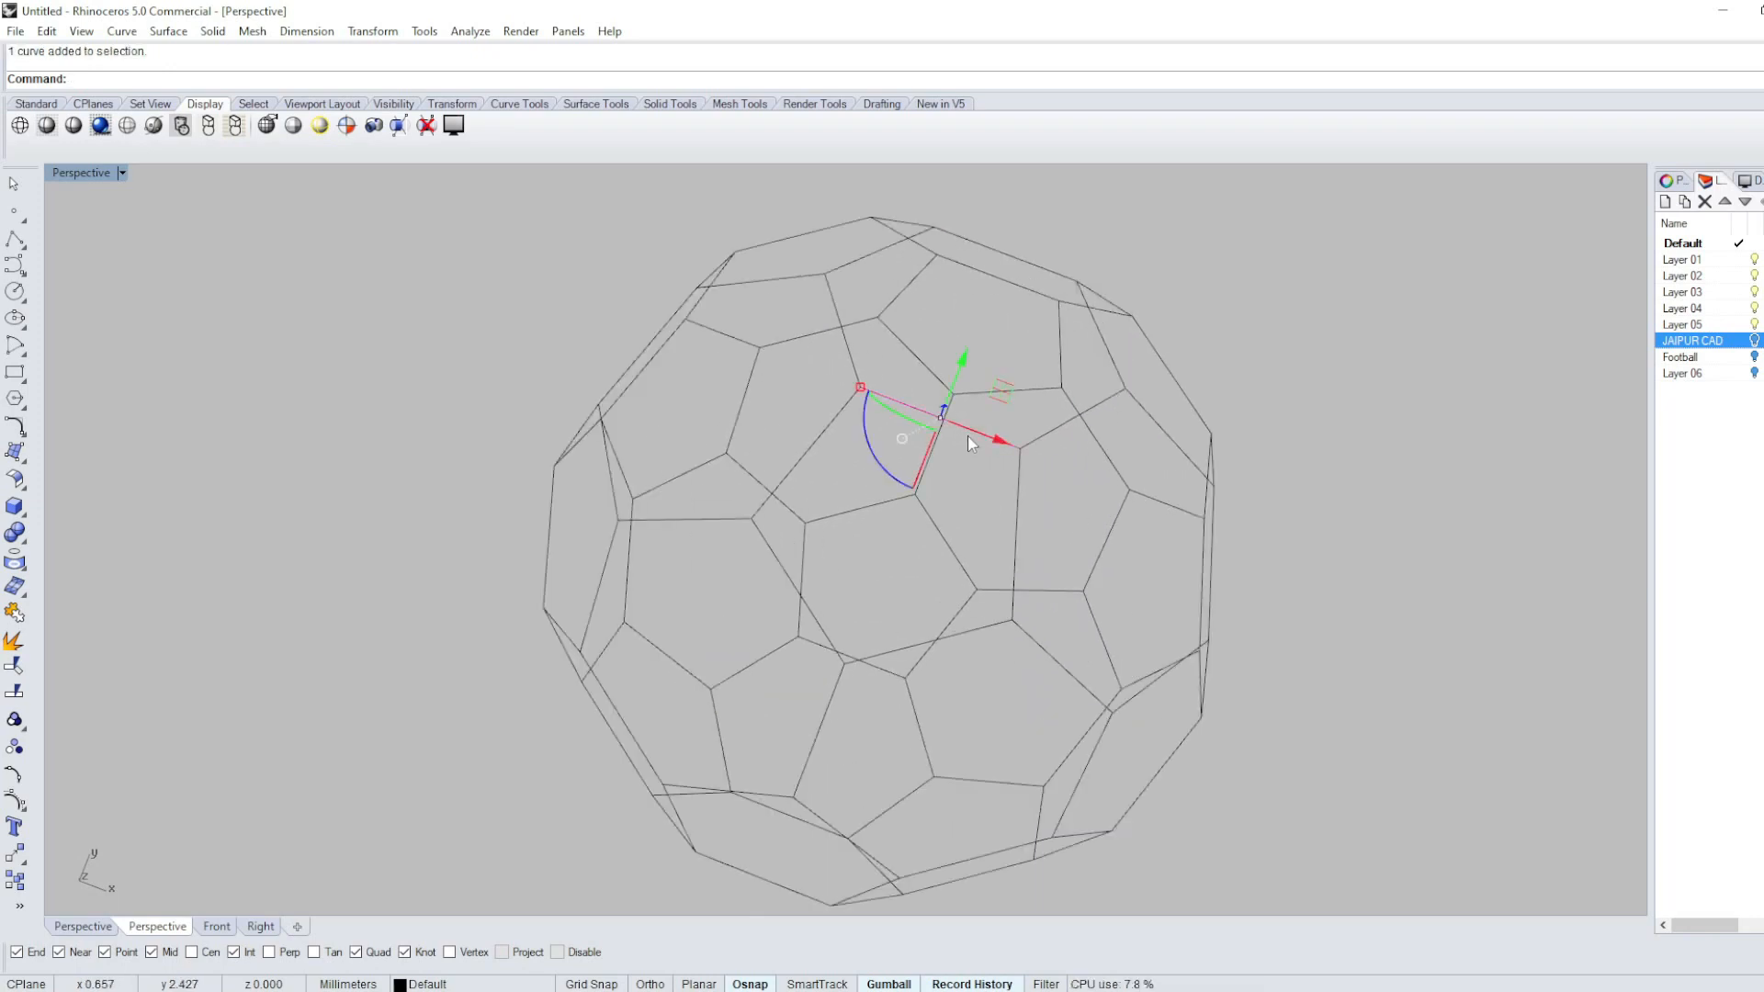
scroll(968, 436, "down", 3)
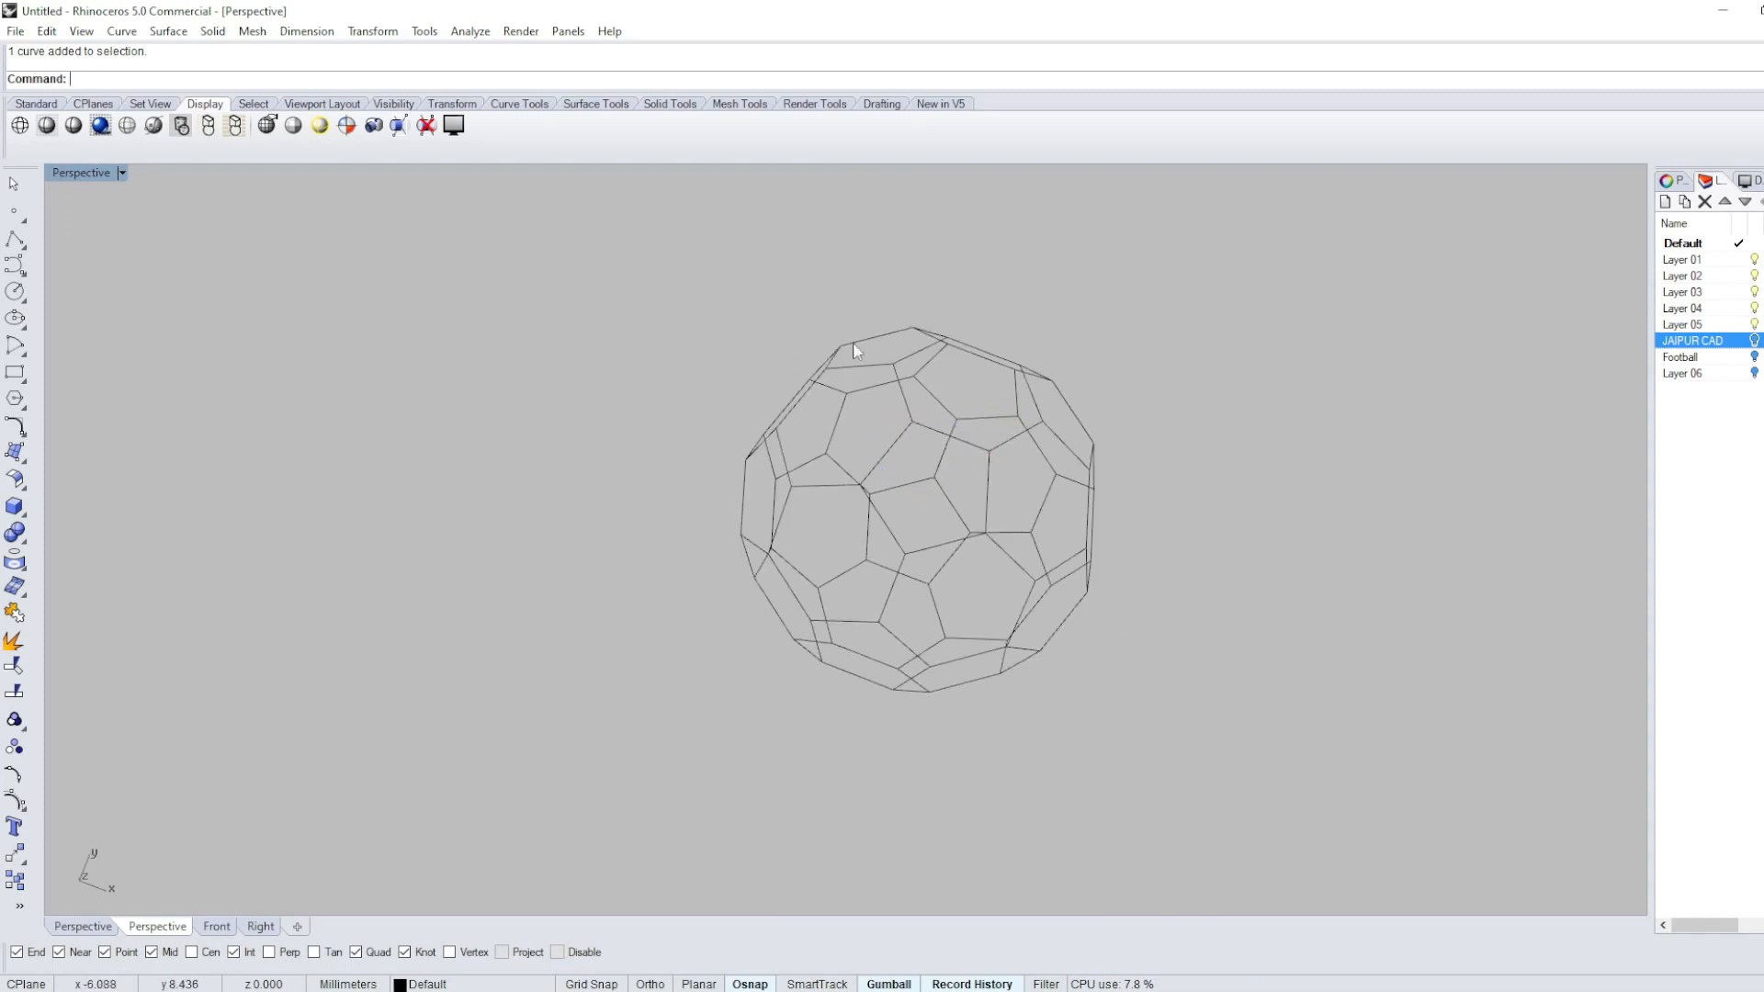
Select all the ball's segments and create pipes along them with a radius of 0.5 mm and flat caps.
left_click_drag(471, 237, 1309, 830)
right_click_drag(972, 658, 1019, 630)
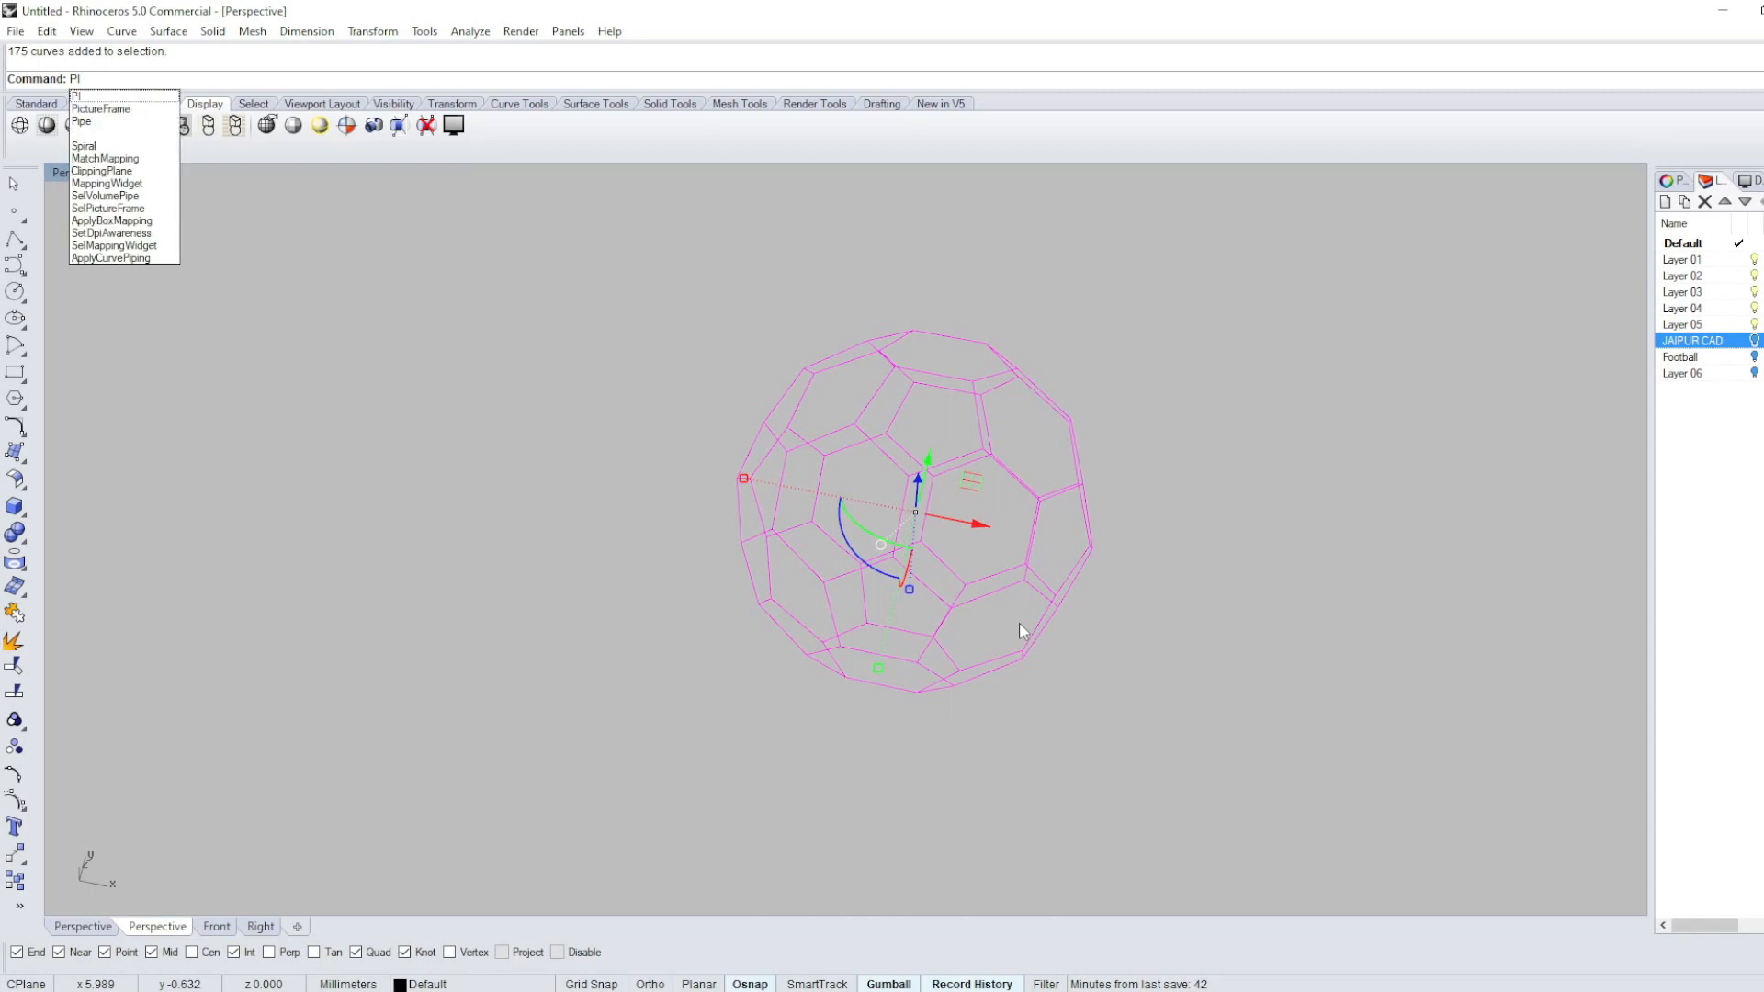
left_click(82, 124)
right_click_drag(1073, 453, 1301, 443)
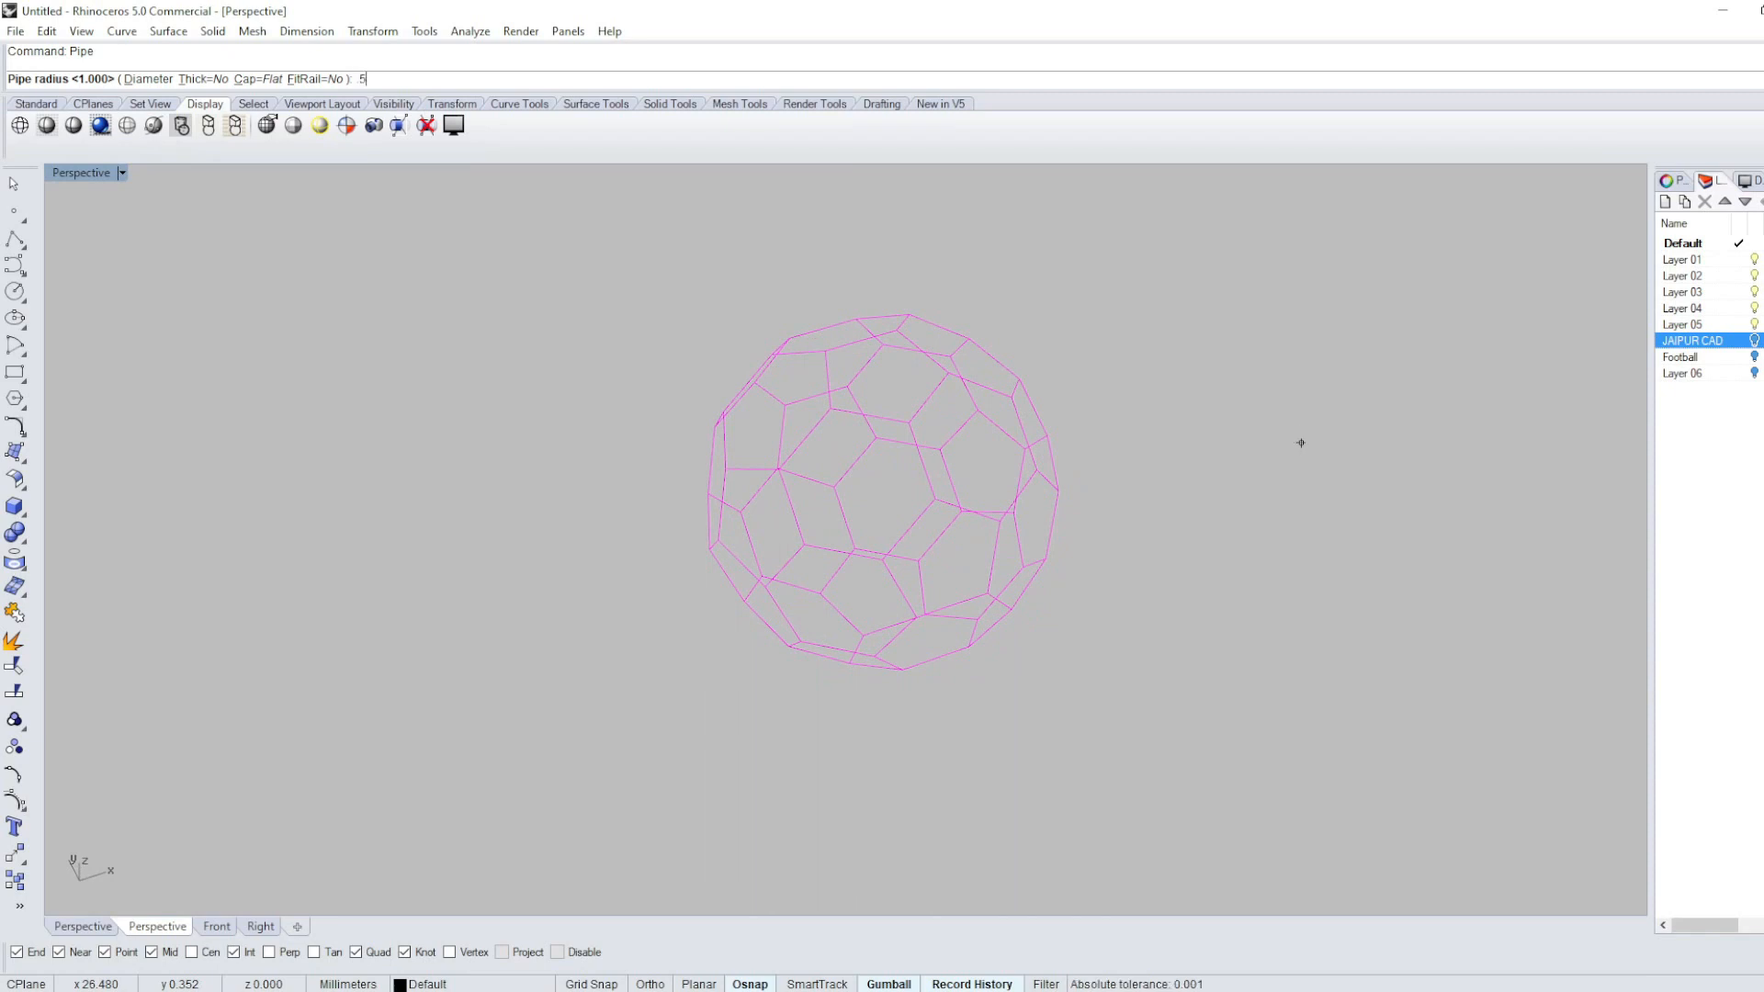
key("Return")
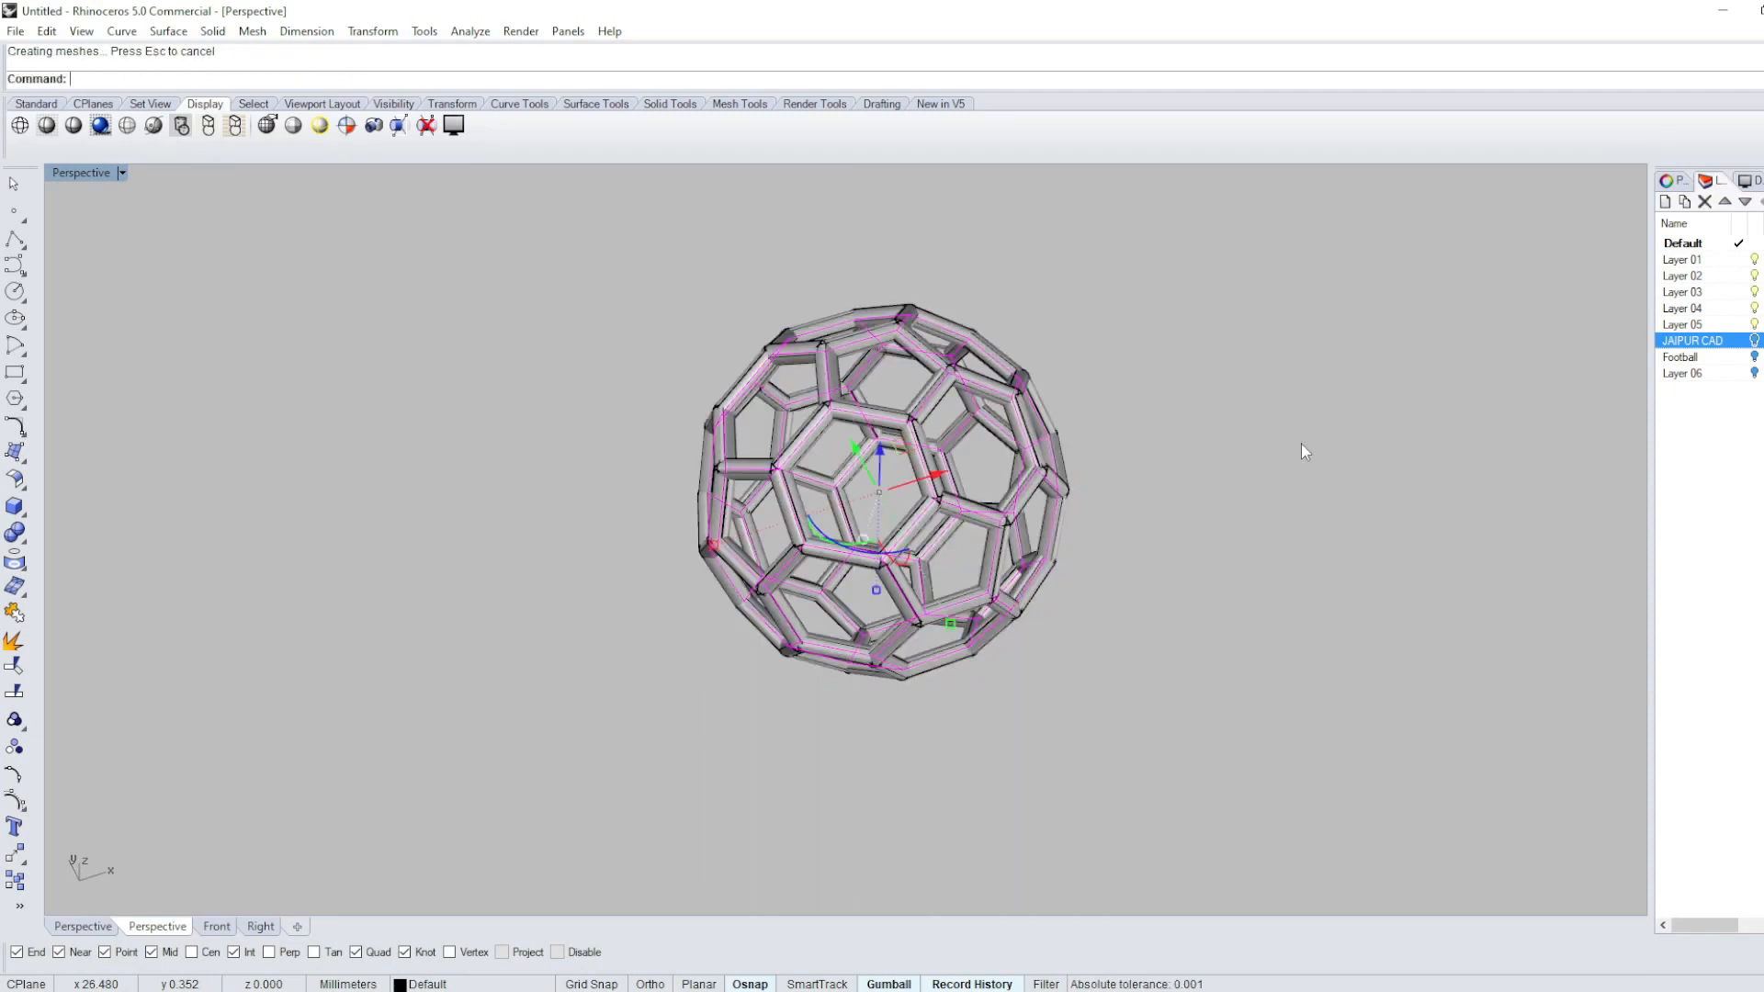
key("Return")
key("Return")
key("Escape")
right_click_drag(1098, 642, 1298, 545)
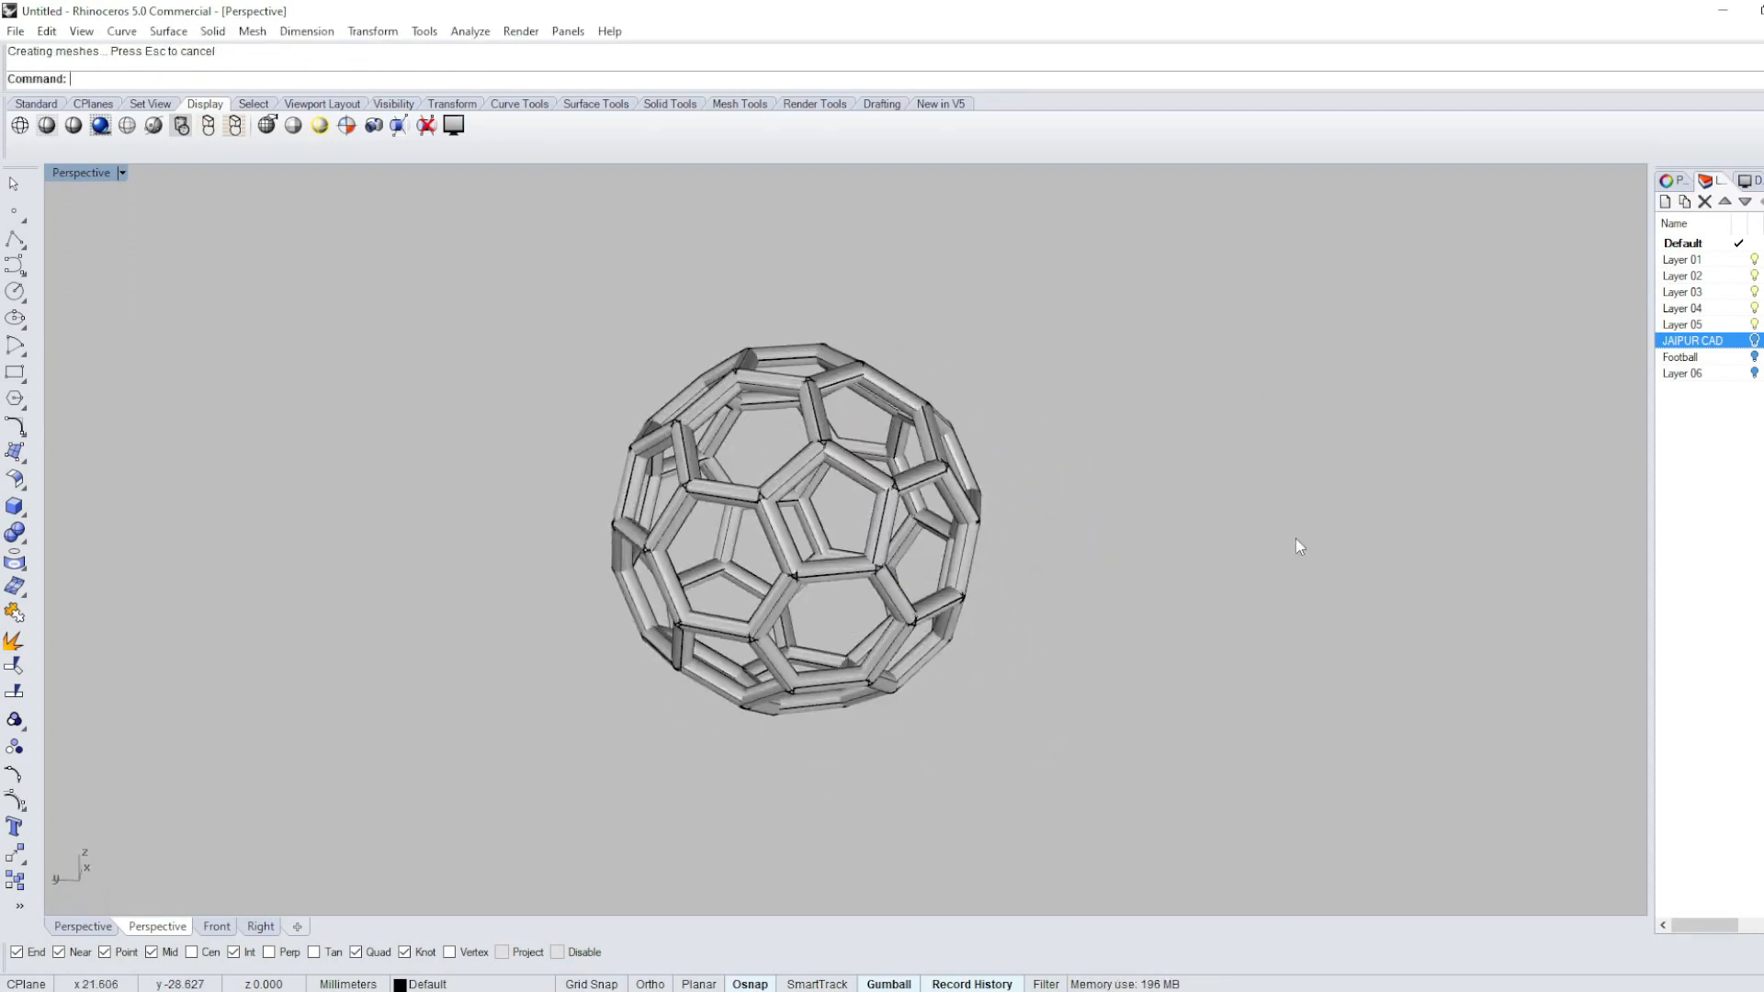
Preview the piped ball with the Shade command from a different angle.
type("Shade")
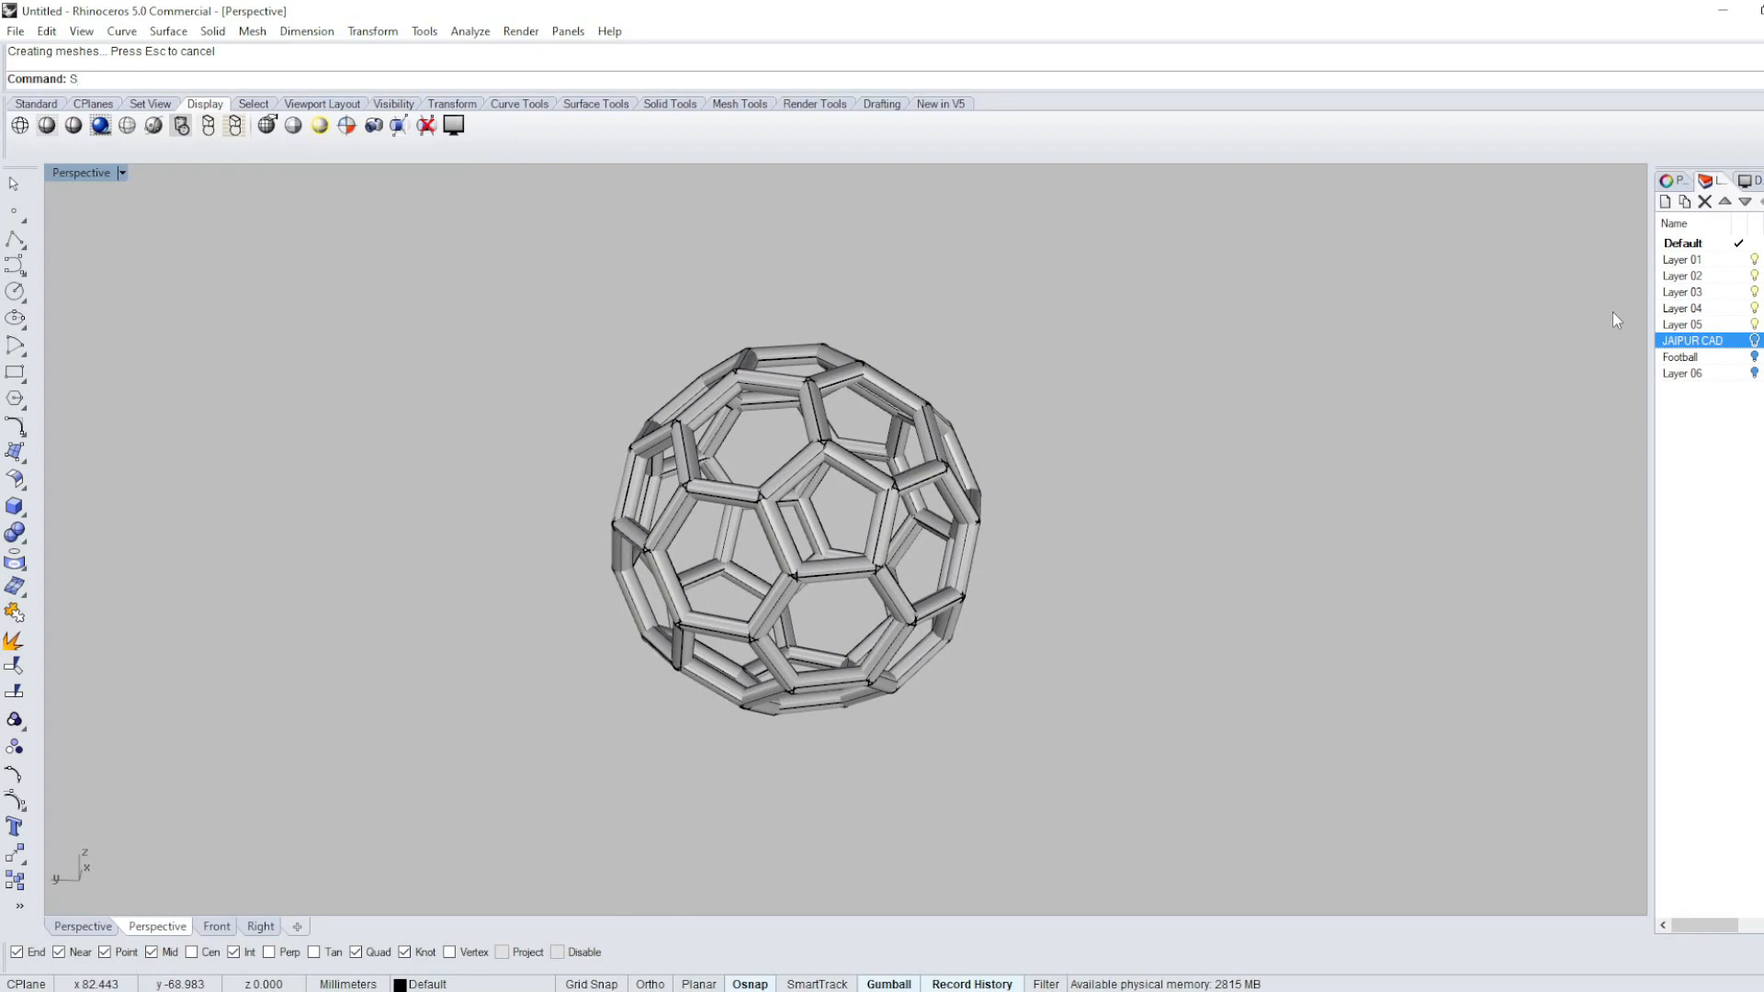
key("Return")
right_click_drag(864, 626, 1159, 430)
key("Return")
Undo the pipes and the explode of the ball's curves.
key("ctrl+z")
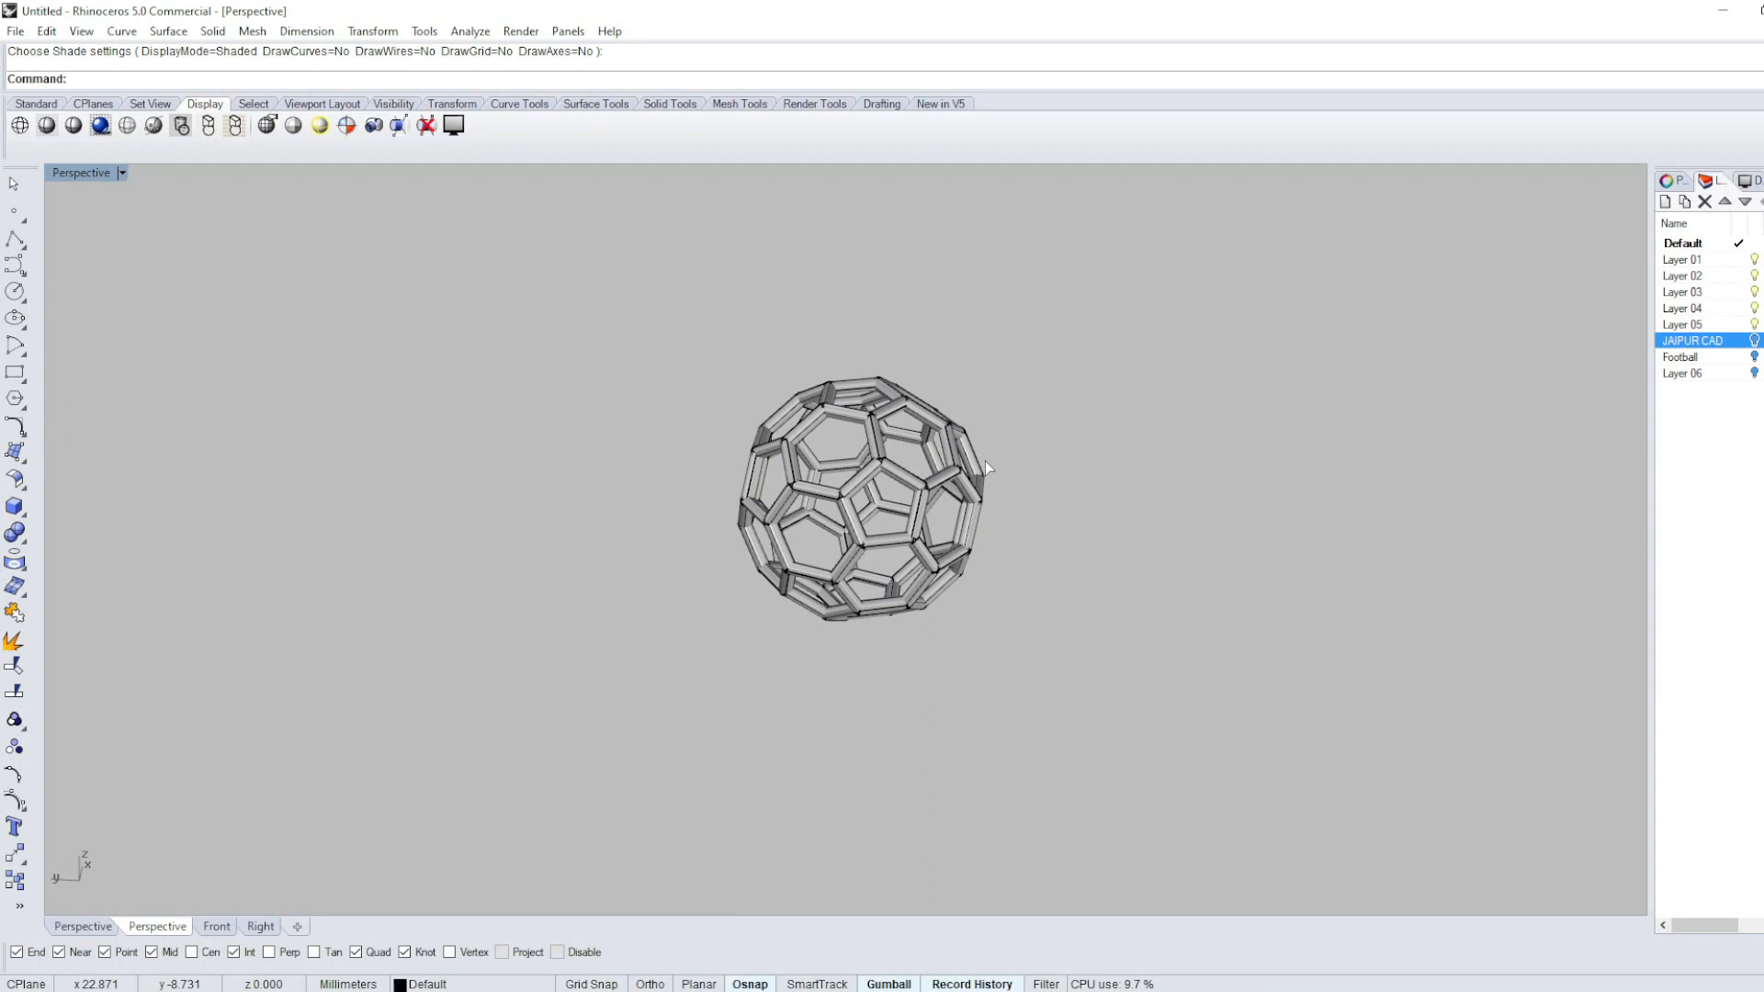
right_click_drag(1079, 510, 969, 459)
key("ctrl+z")
left_click_drag(526, 335, 1196, 814)
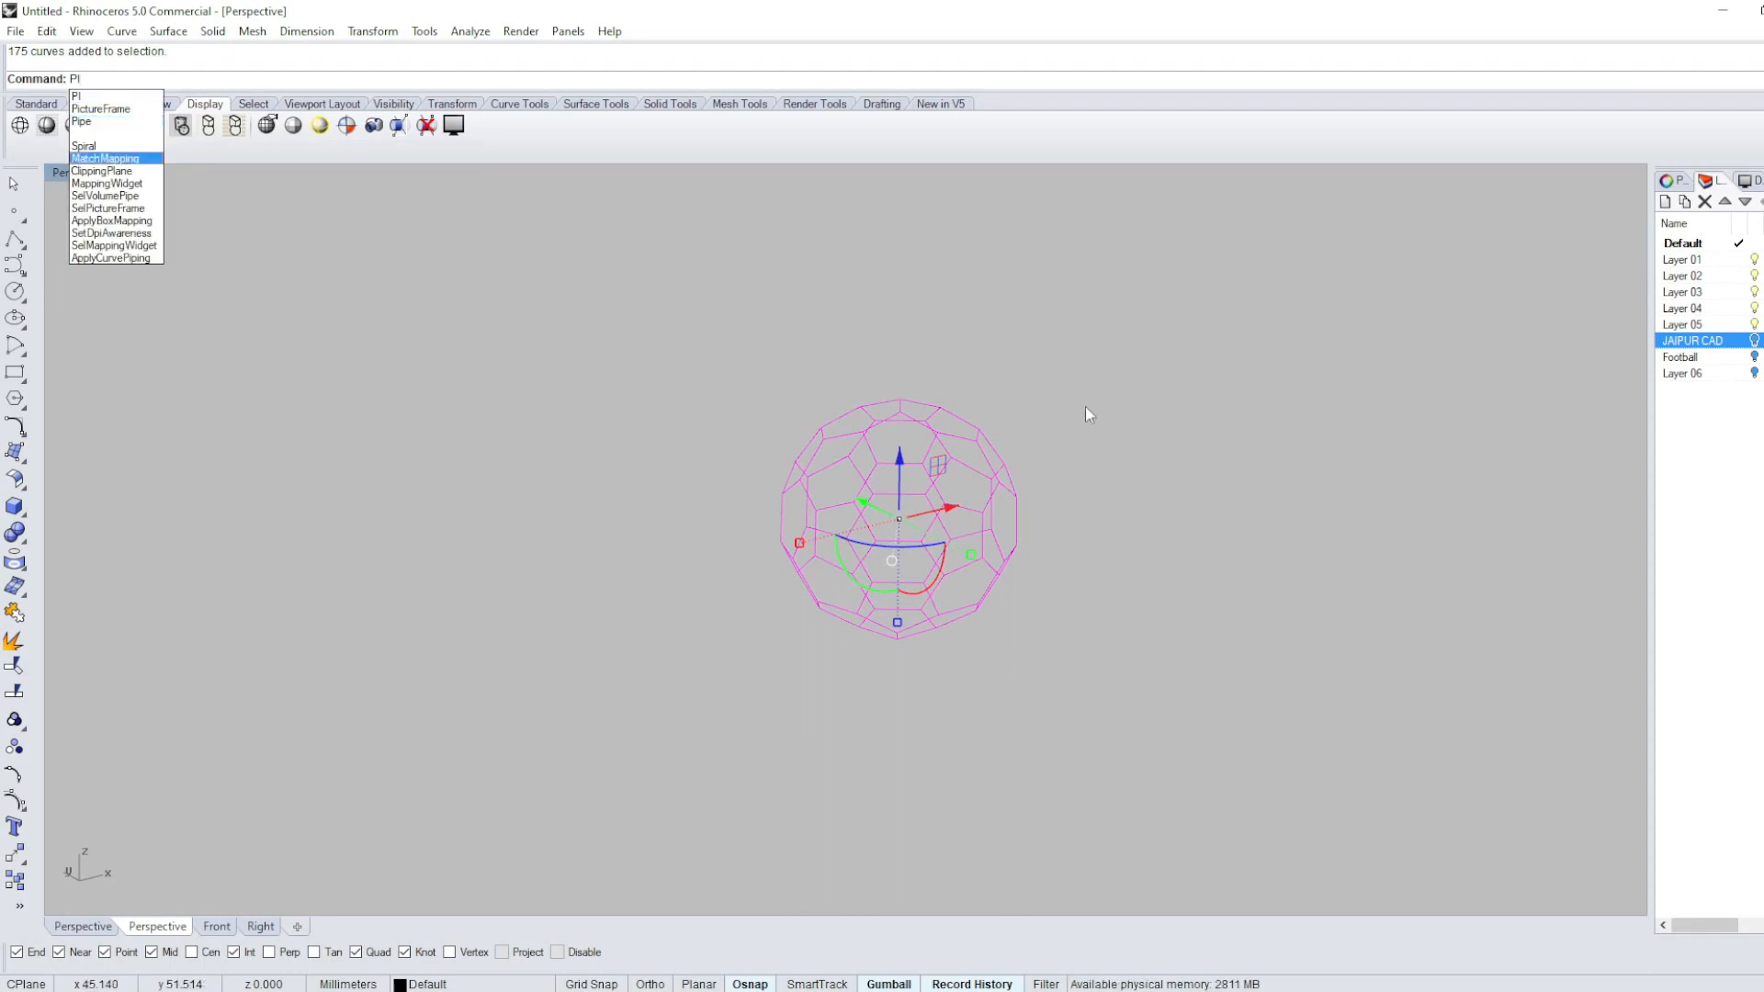
key("Escape")
key("Escape")
right_click_drag(1197, 422, 937, 528)
right_click_drag(1094, 384, 928, 489)
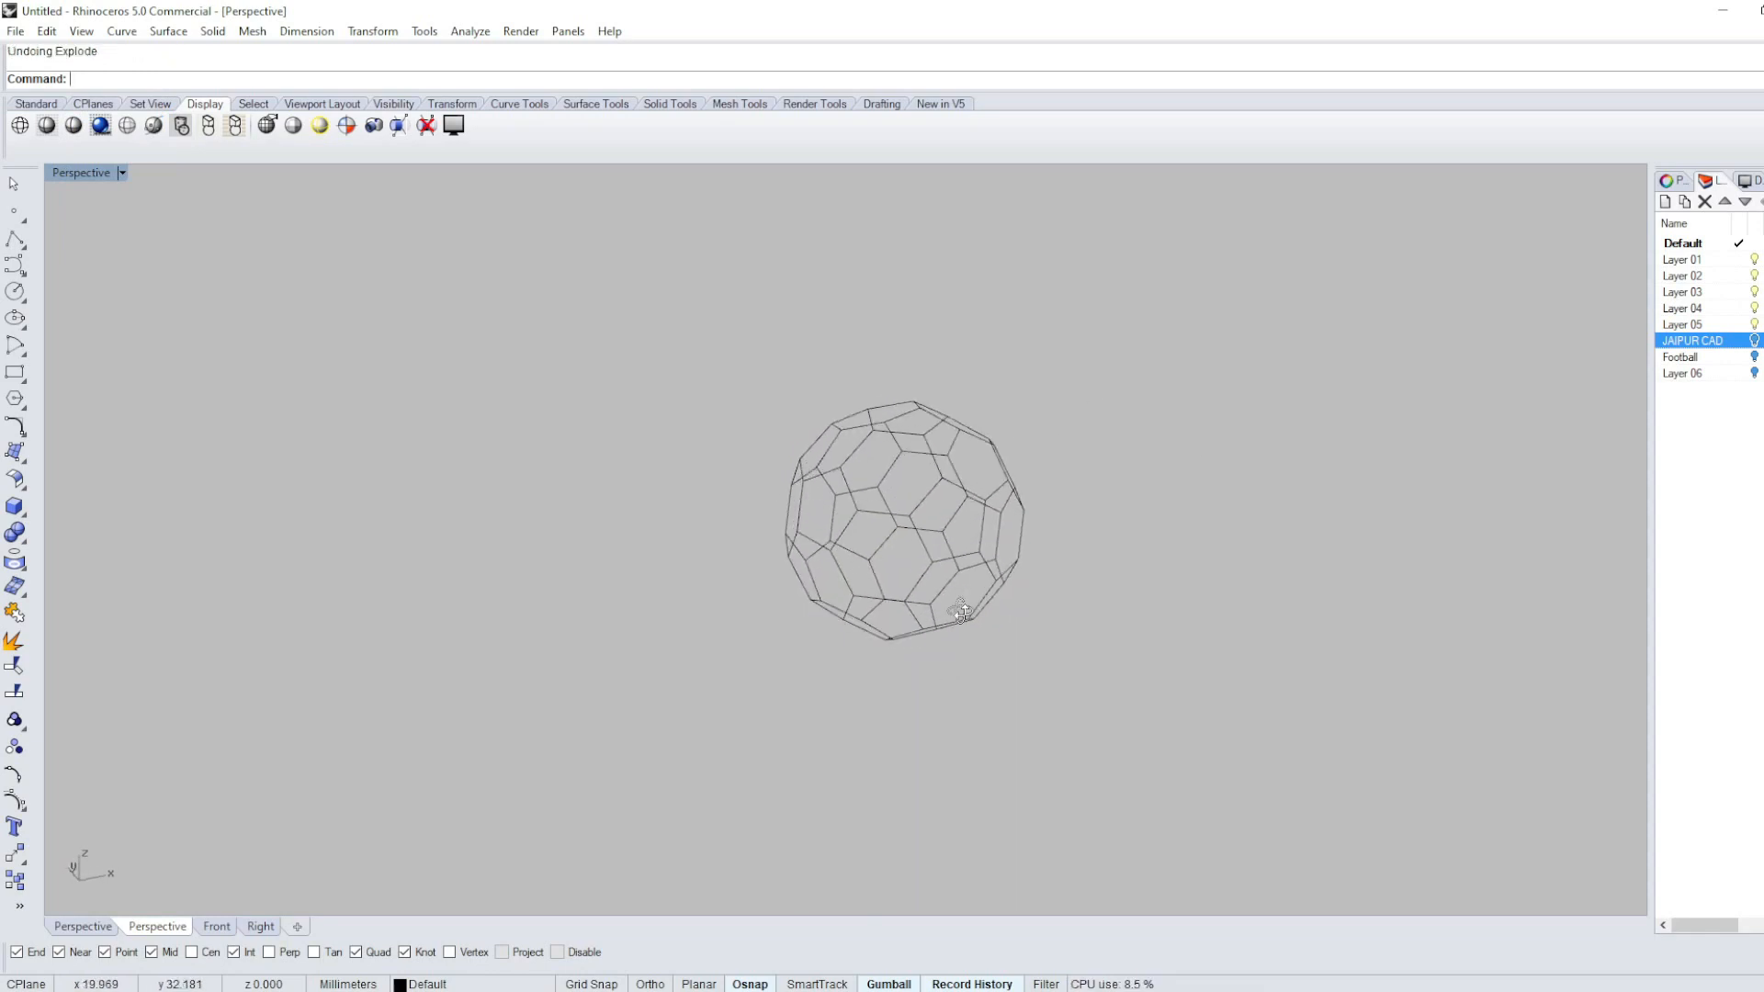
Select the closed pentagon outline on the lower side of the ball wireframe and fill it with a Patch surface.
scroll(928, 488, "up", 3)
left_click(928, 493)
left_click(983, 546)
right_click_drag(983, 546, 1081, 511)
scroll(917, 718, "up", 6)
left_click(859, 745)
left_click(915, 828)
scroll(1067, 654, "down", 4)
right_click_drag(1068, 654, 924, 617)
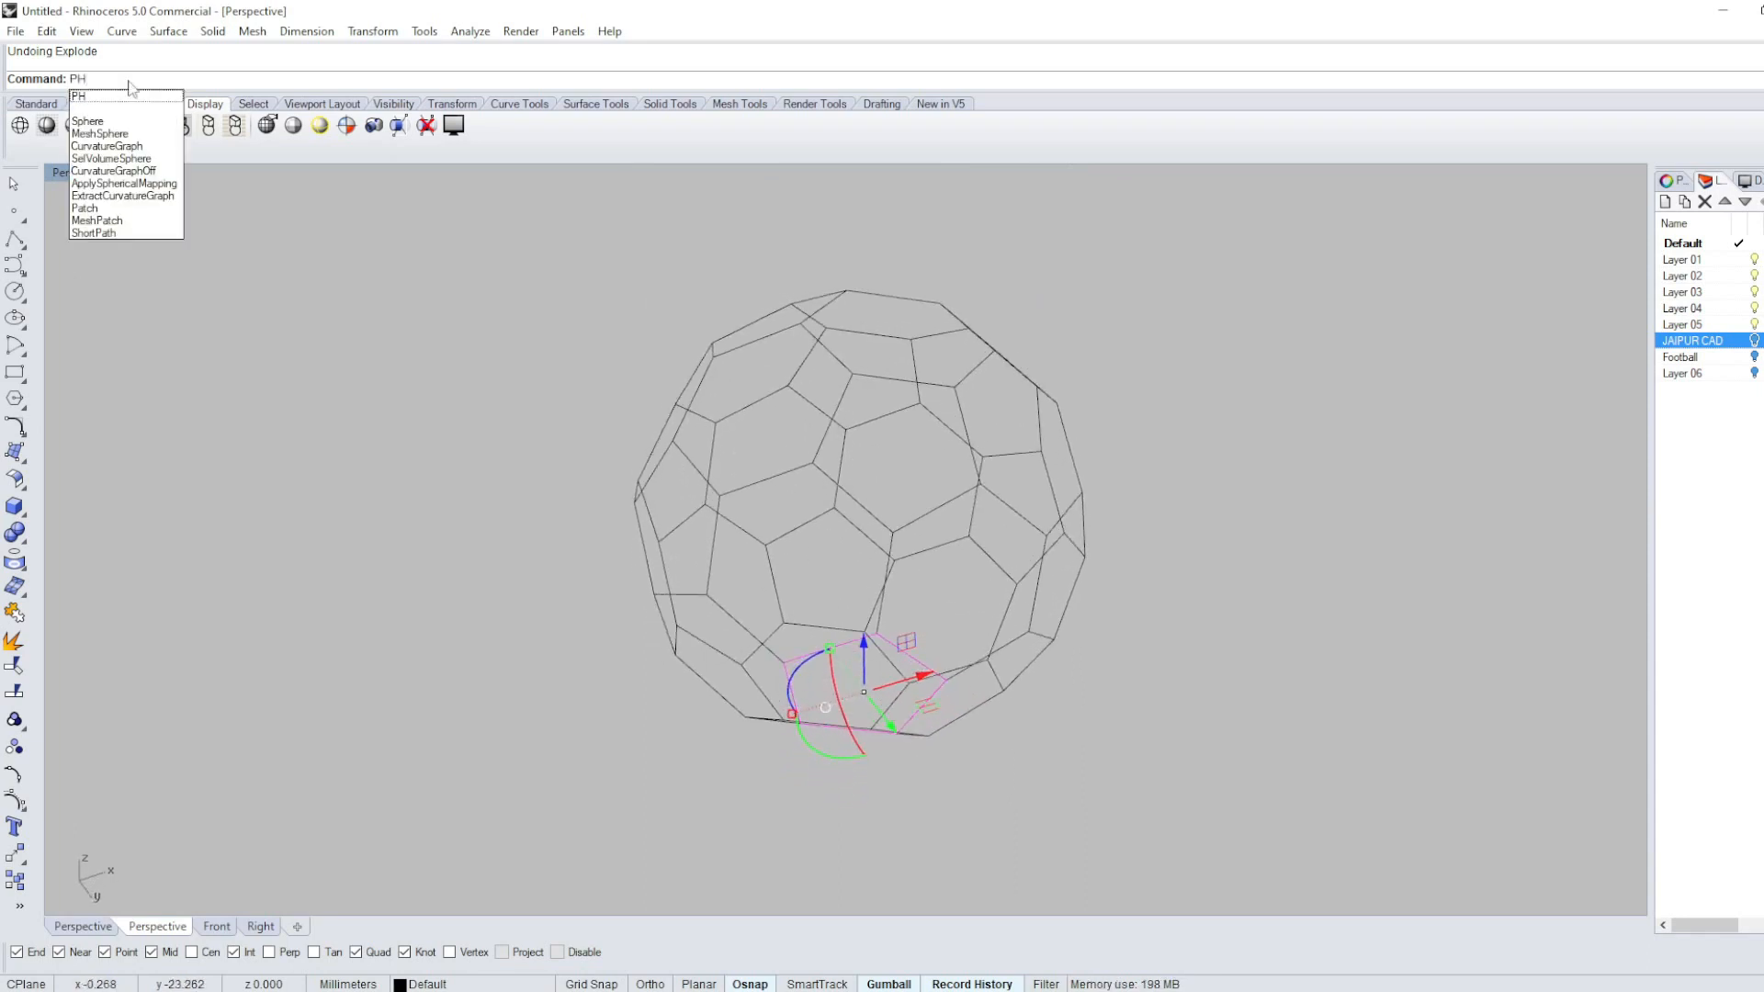
key("Return")
key("Return")
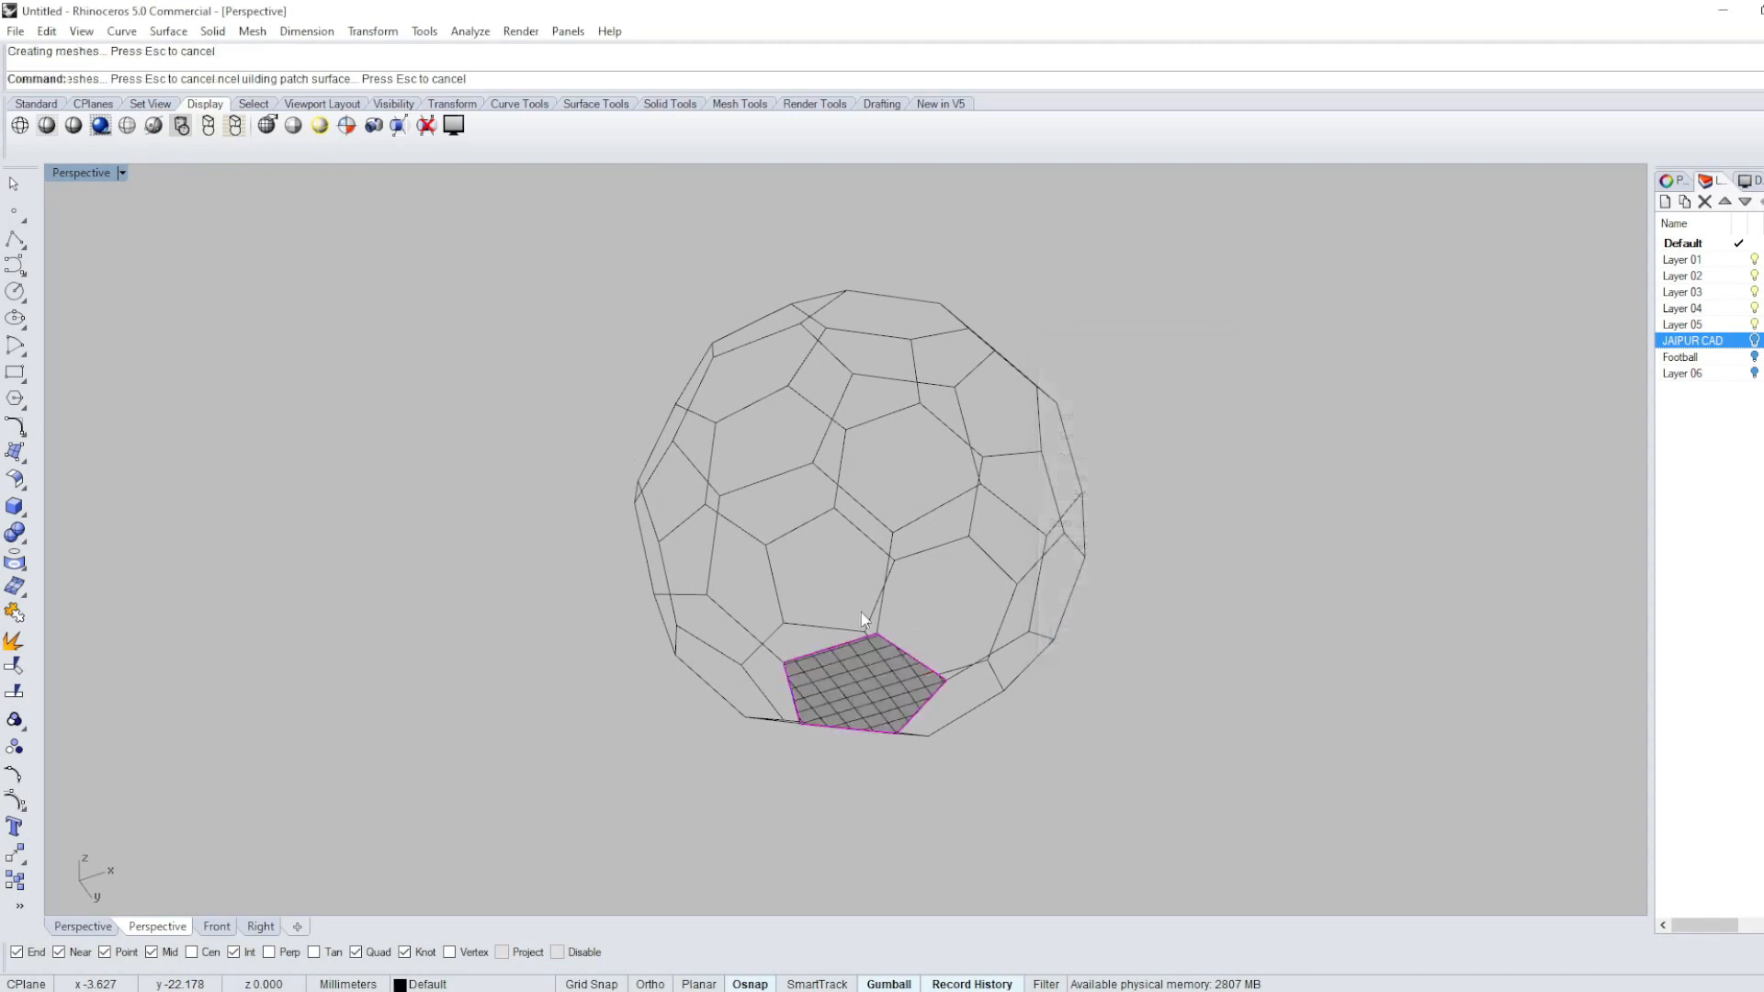
Repeat Patch on three more outlines around the filled lower pentagon, one outline at a time.
left_click(928, 550)
key("Return")
key("Return")
key("Return")
left_click(806, 524)
left_click(864, 564)
key("Return")
key("Return")
left_click(774, 588)
key("Return")
key("Return")
key("Return")
Patch three further open outlines continuing up and around the side of the ball from the filled faces.
right_click_drag(914, 608, 948, 484)
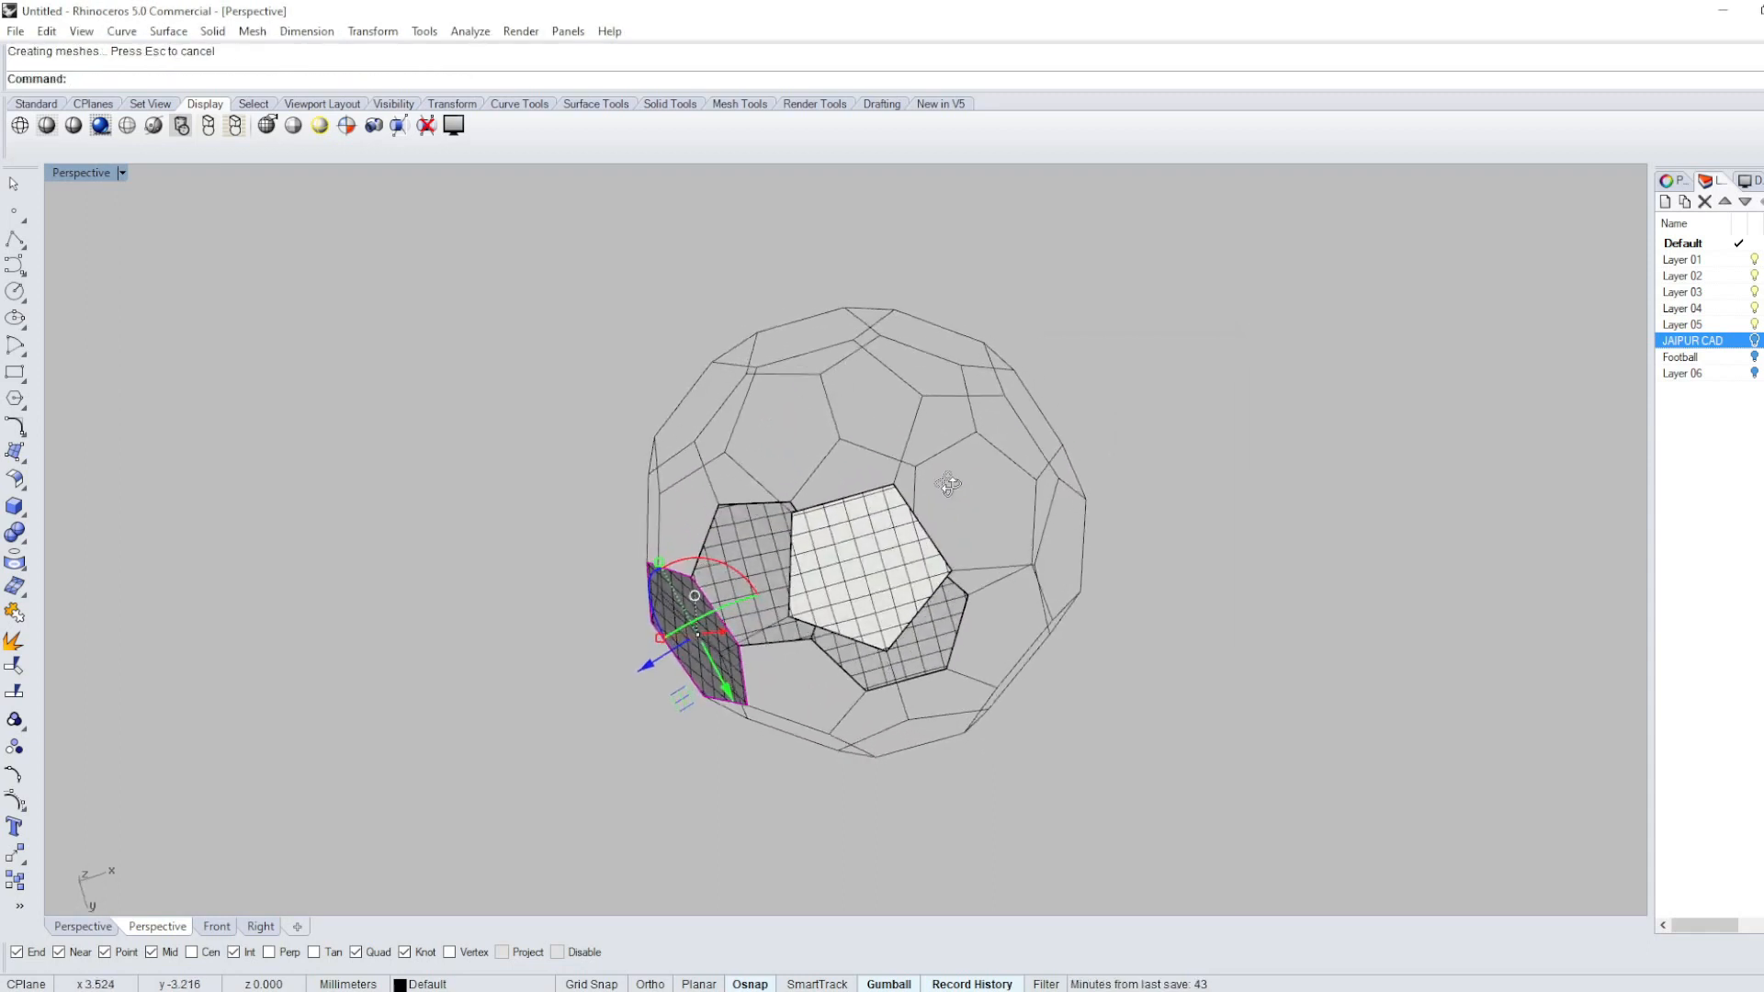
left_click(898, 374)
key("Return")
key("Return")
key("Return")
right_click_drag(921, 369, 972, 393)
left_click(968, 396)
key("Return")
key("Return")
key("Return")
left_click(996, 526)
key("Return")
key("Return")
key("Return")
Fill two more outlines on the ball's upper half with separate patch surfaces and clear the selection.
right_click_drag(1022, 590, 897, 562)
left_click(946, 378)
key("Return")
key("Return")
key("Return")
right_click_drag(1236, 390, 1113, 415)
key("Escape")
right_click_drag(926, 403, 976, 505)
left_click(874, 360)
key("Return")
key("Return")
key("Return")
key("Escape")
Patch two open outlines on the unfilled upper side of the ball, next to the selected pentagon.
left_click(976, 505)
left_click(1189, 487)
right_click_drag(1189, 487, 819, 403)
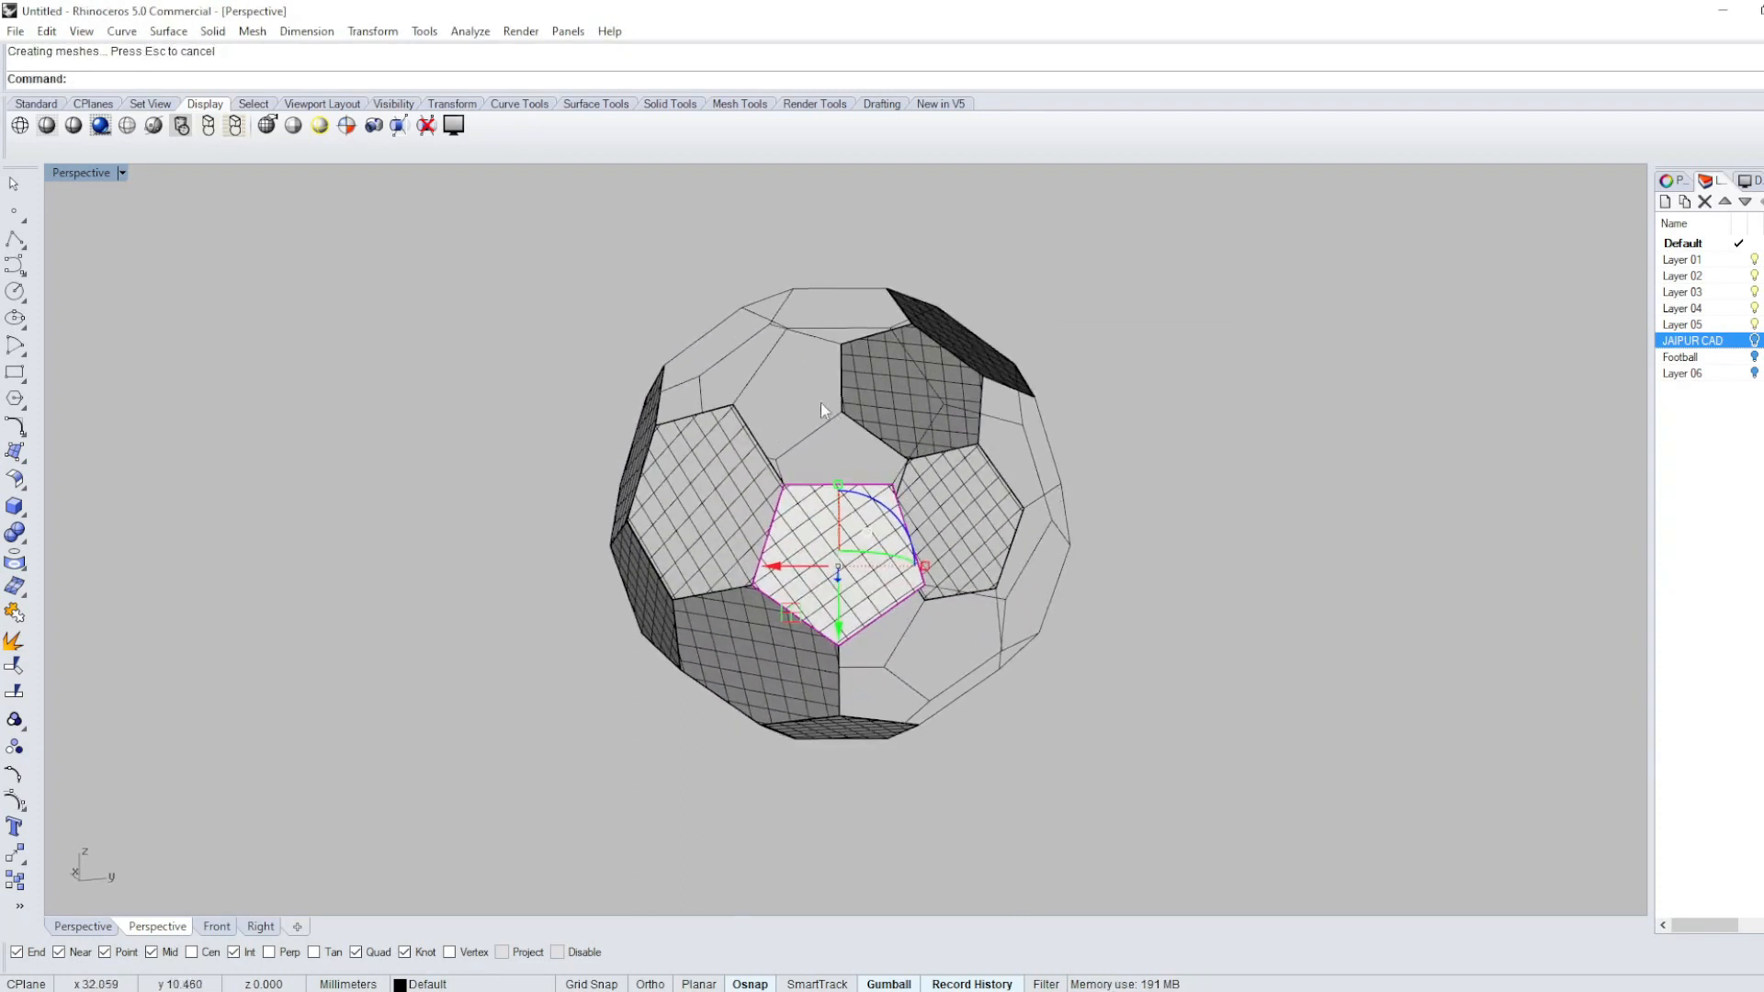
left_click(763, 362)
key("Return")
key("Return")
key("Return")
right_click_drag(770, 369, 1010, 377)
left_click(991, 382)
key("Return")
key("Return")
key("Return")
Fill three open outlines across the middle of the ball with individual patch surfaces.
left_click(805, 450)
key("Return")
key("Return")
key("Return")
right_click_drag(740, 643, 806, 624)
left_click(879, 583)
key("Return")
key("Return")
left_click(878, 467)
key("Return")
key("Return")
Patch the open outlines along the ball's upper edge and low on its side, keeping 10 U and 10 V spans.
right_click_drag(788, 408, 850, 308)
left_click(854, 302)
key("Return")
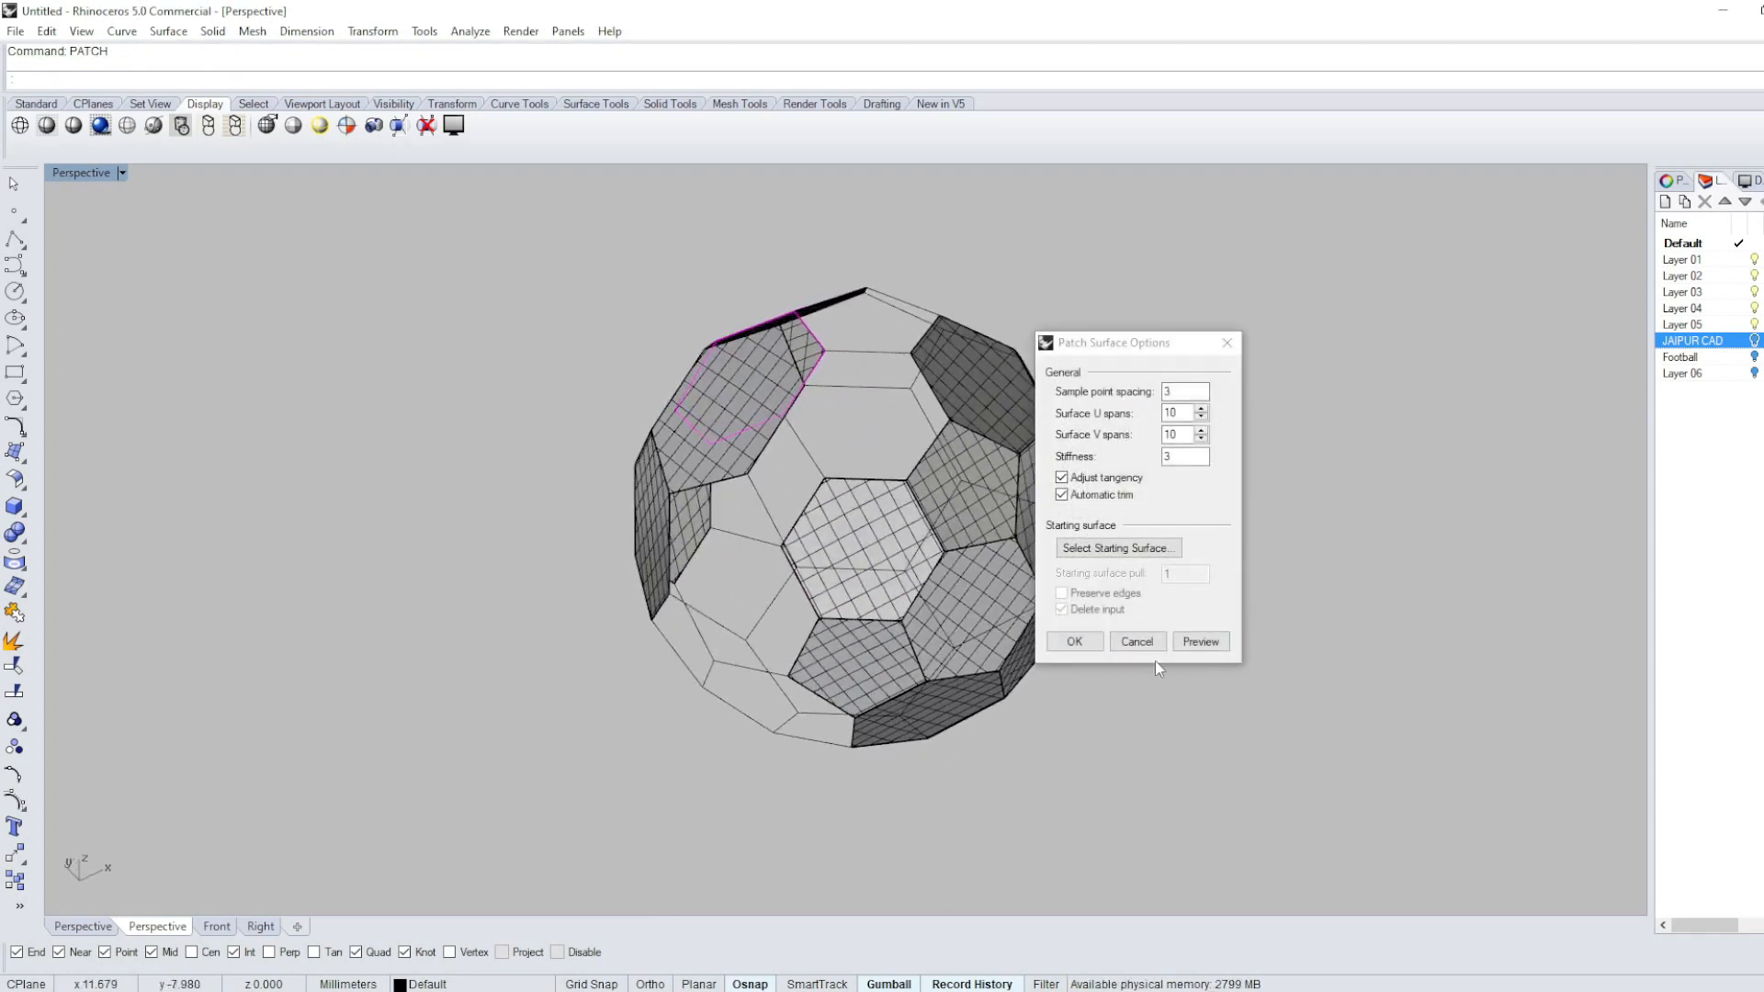
key("Return")
key("Return")
key("Return")
right_click_drag(858, 388, 782, 573)
left_click(702, 654)
key("Return")
key("Return")
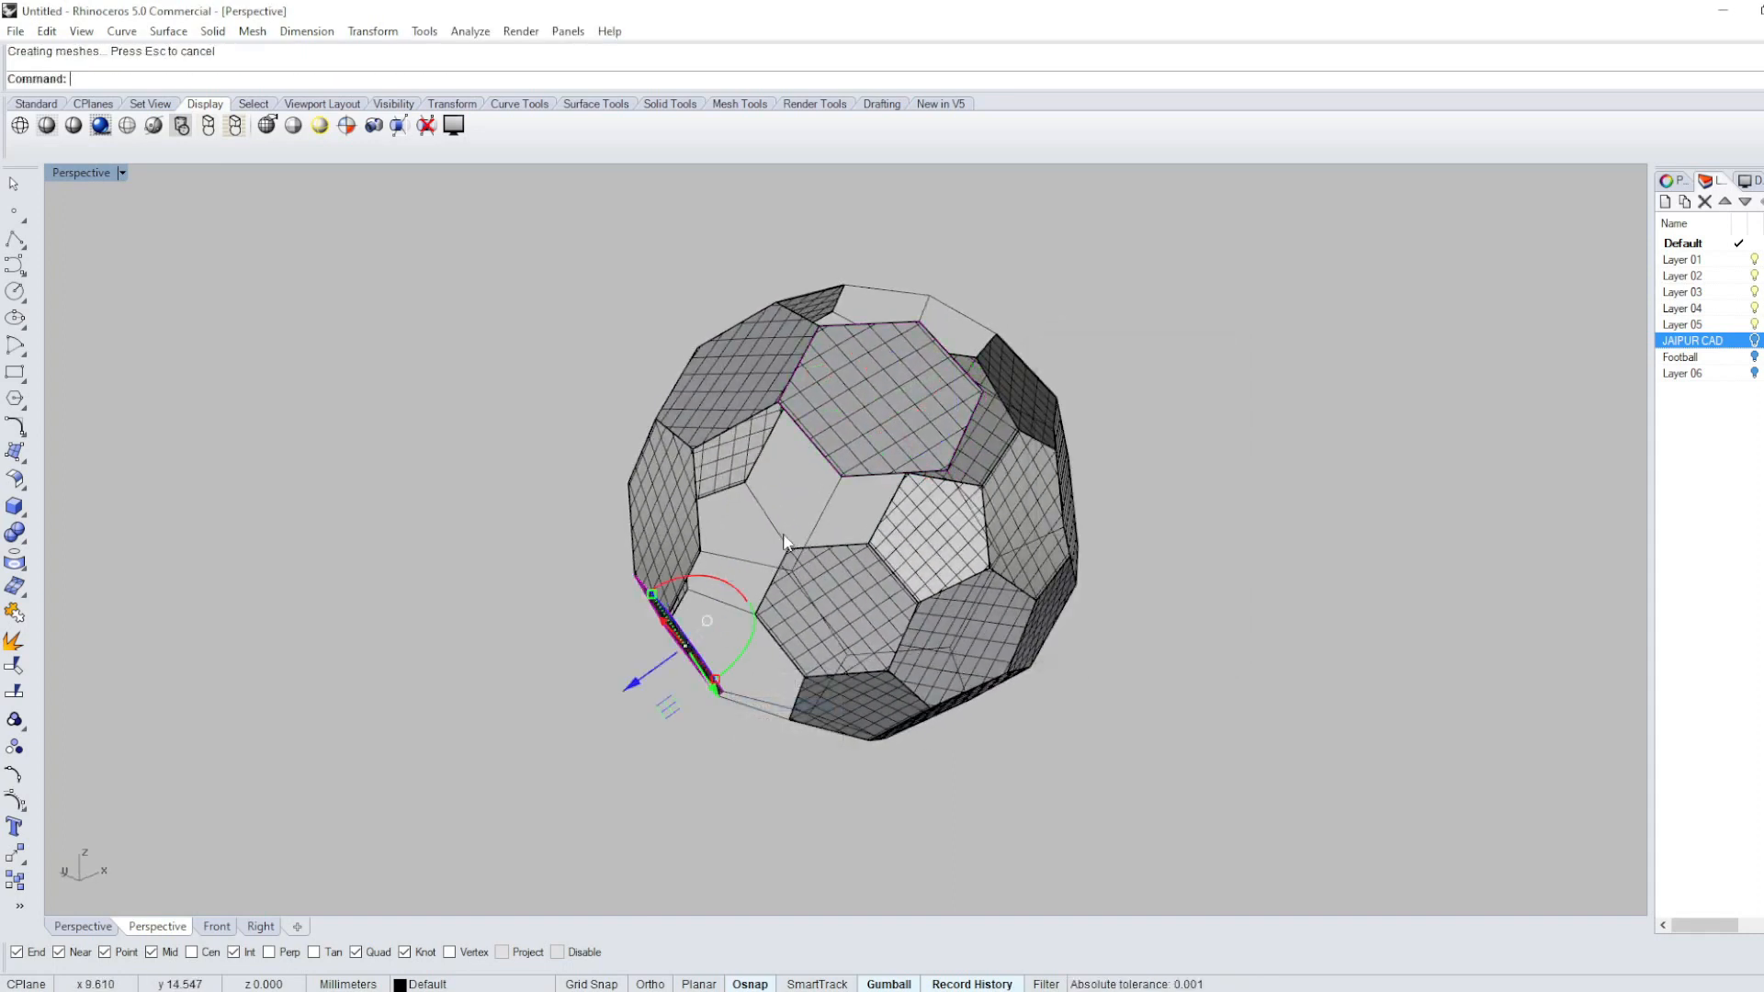
key("Return")
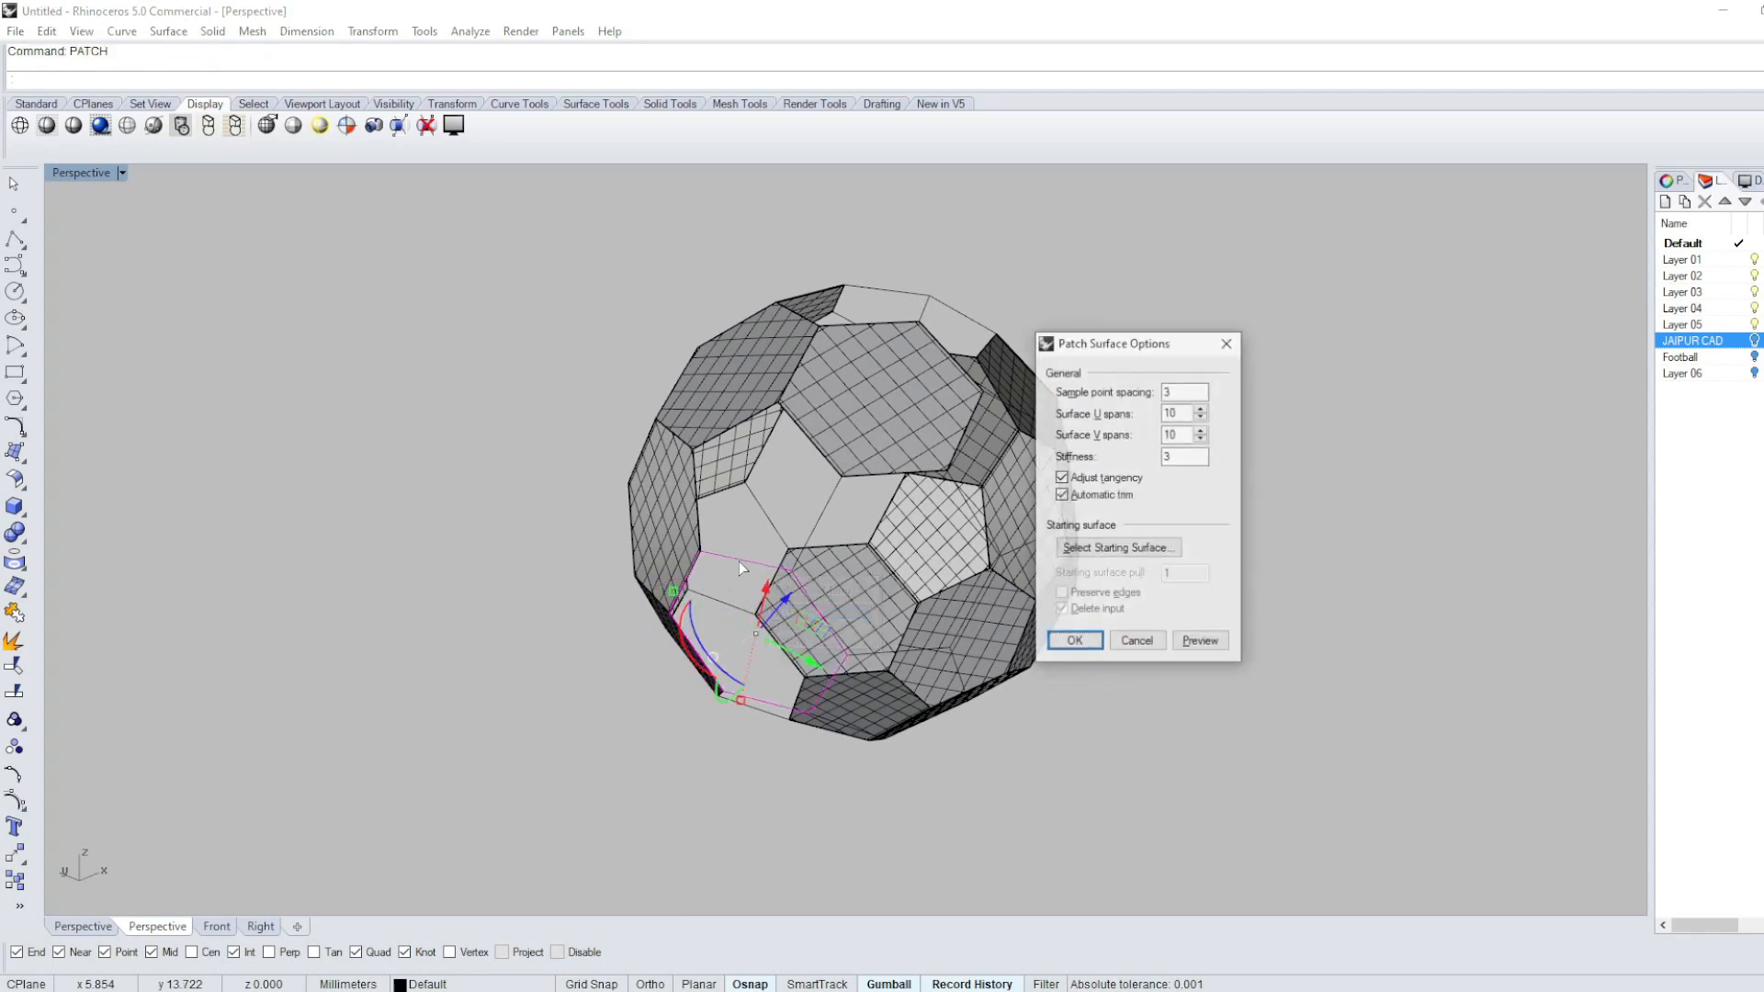
key("Return")
Patch the open hexagon near the top of the ball and another open outline on its lower side.
right_click_drag(808, 698, 1017, 382)
left_click(1017, 382)
key("Return")
key("Return")
key("Return")
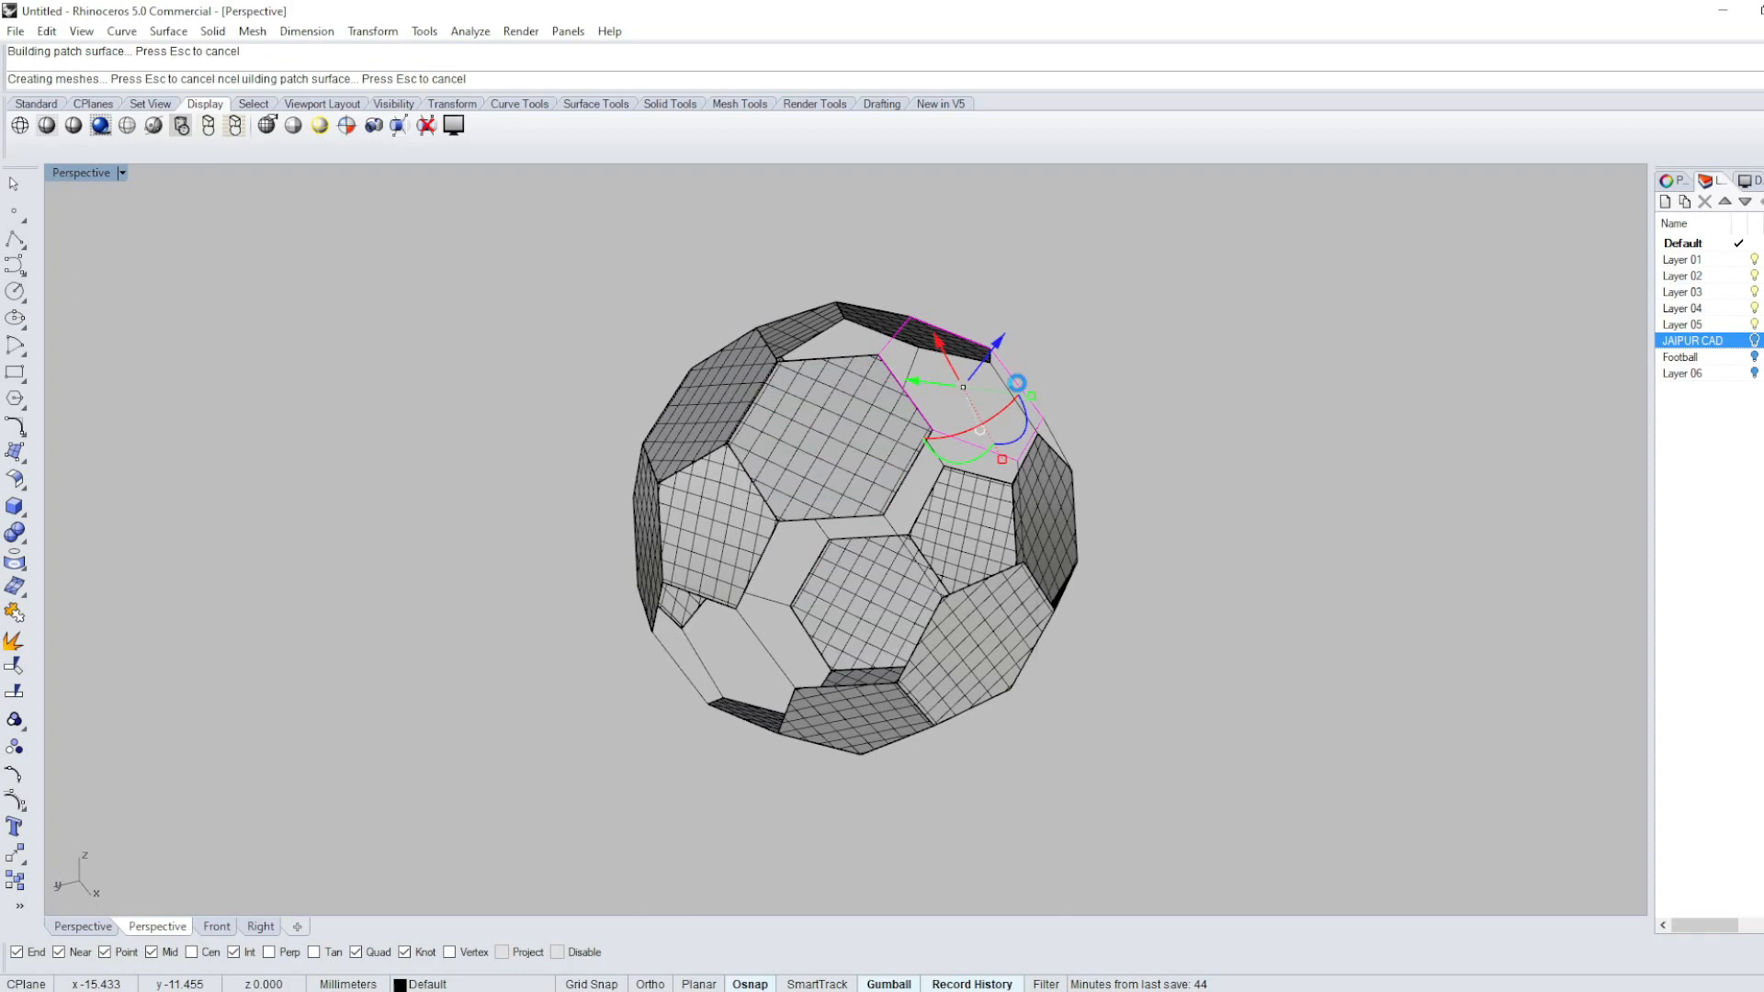
right_click_drag(934, 571, 859, 577)
left_click(754, 608)
key("Return")
key("Return")
key("Return")
Fill two more gaps near the centre of the ball with separate patch surfaces.
left_click(886, 498)
key("Return")
key("Return")
key("Return")
left_click(925, 458)
key("Return")
key("Return")
key("Return")
Patch the open hexagon in the middle of the ball and the neighbouring open outline above it.
right_click_drag(1009, 438, 962, 466)
left_click(961, 463)
key("Return")
key("Return")
key("Return")
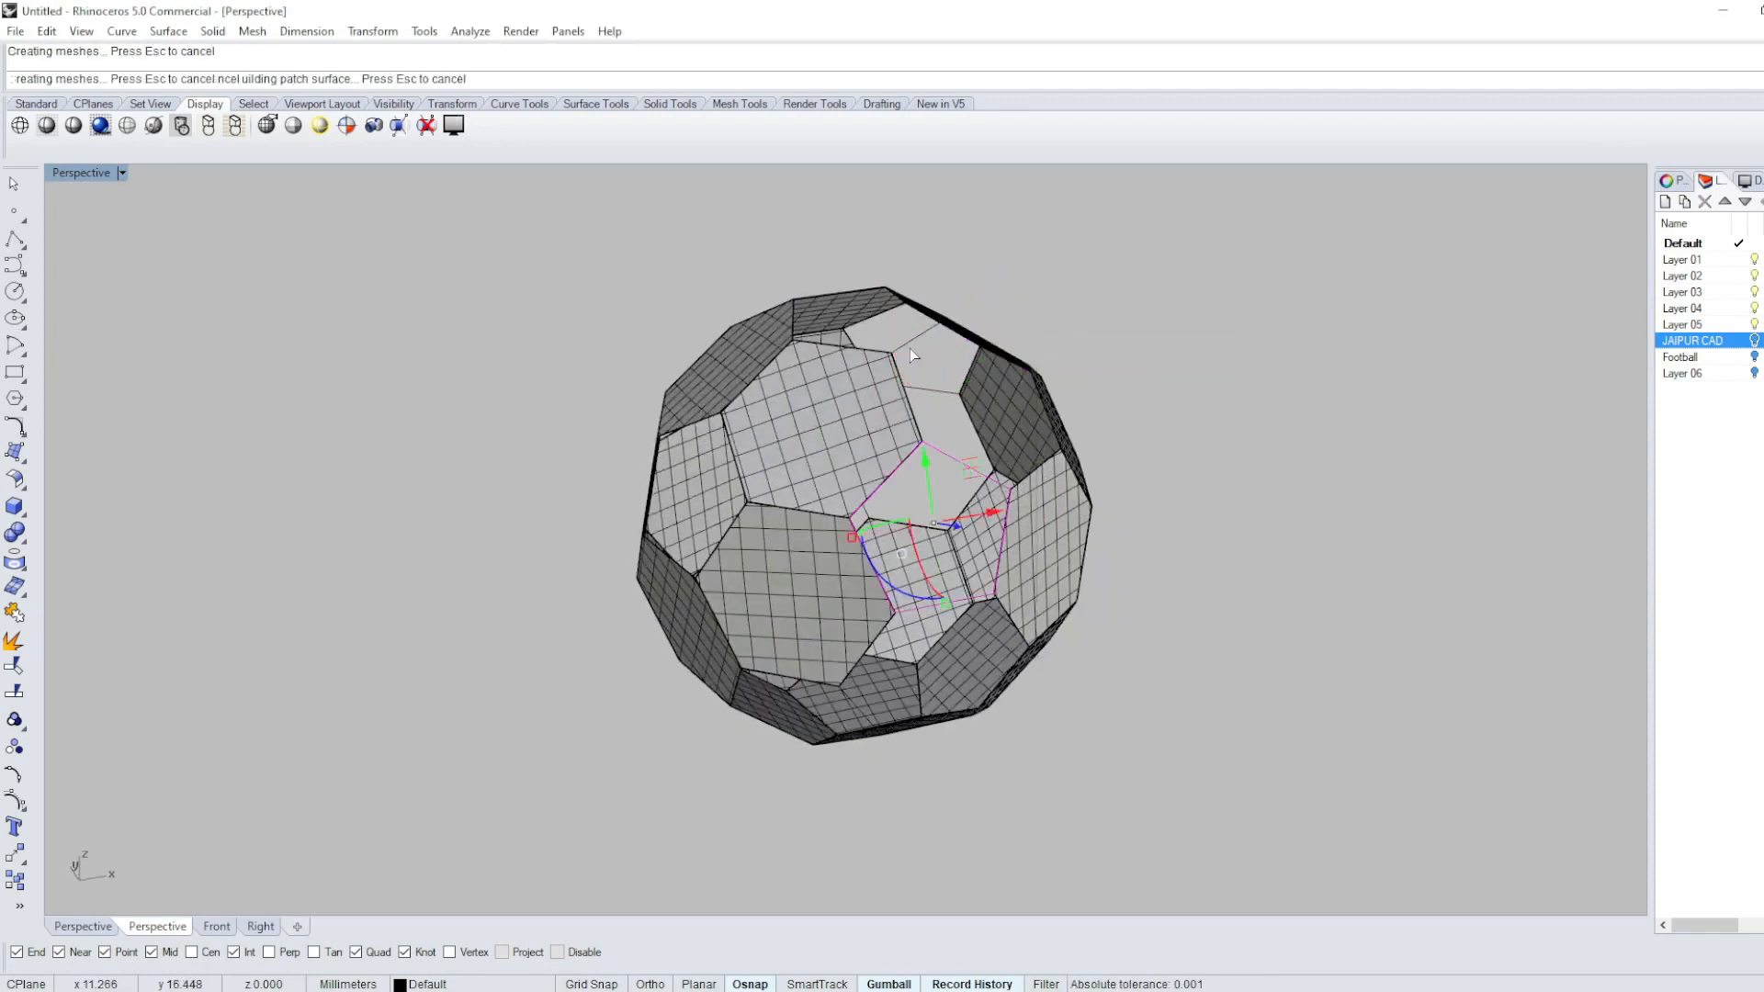
left_click(919, 342)
key("Return")
key("Return")
key("Return")
Patch the selected hexagon beside the filled middle faces and one more outline on that side of the ball.
right_click_drag(917, 341, 900, 396)
key("Return")
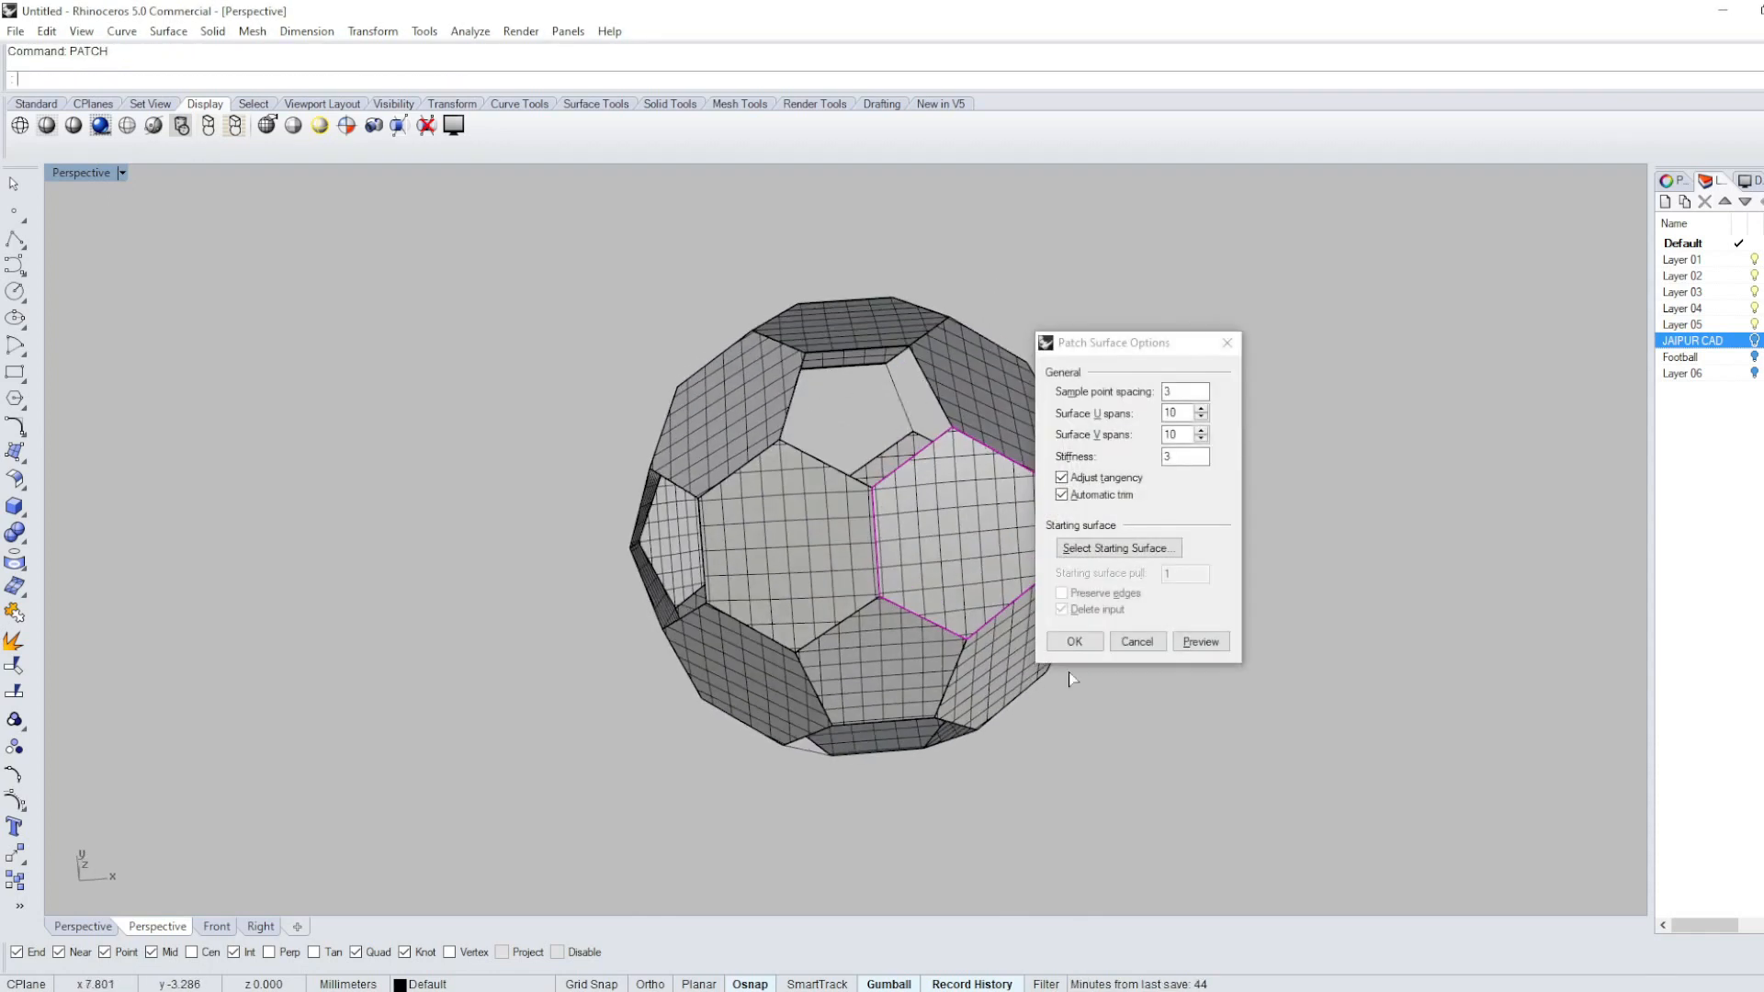
left_click(1078, 649)
right_click_drag(1140, 643, 1069, 588)
left_click(1060, 586)
key("Return")
key("Return")
left_click(1075, 639)
Patch two of the remaining gaps on the ball, picking each overlapping outline with the default patch settings.
right_click_drag(1139, 542, 1025, 508)
left_click(1013, 498)
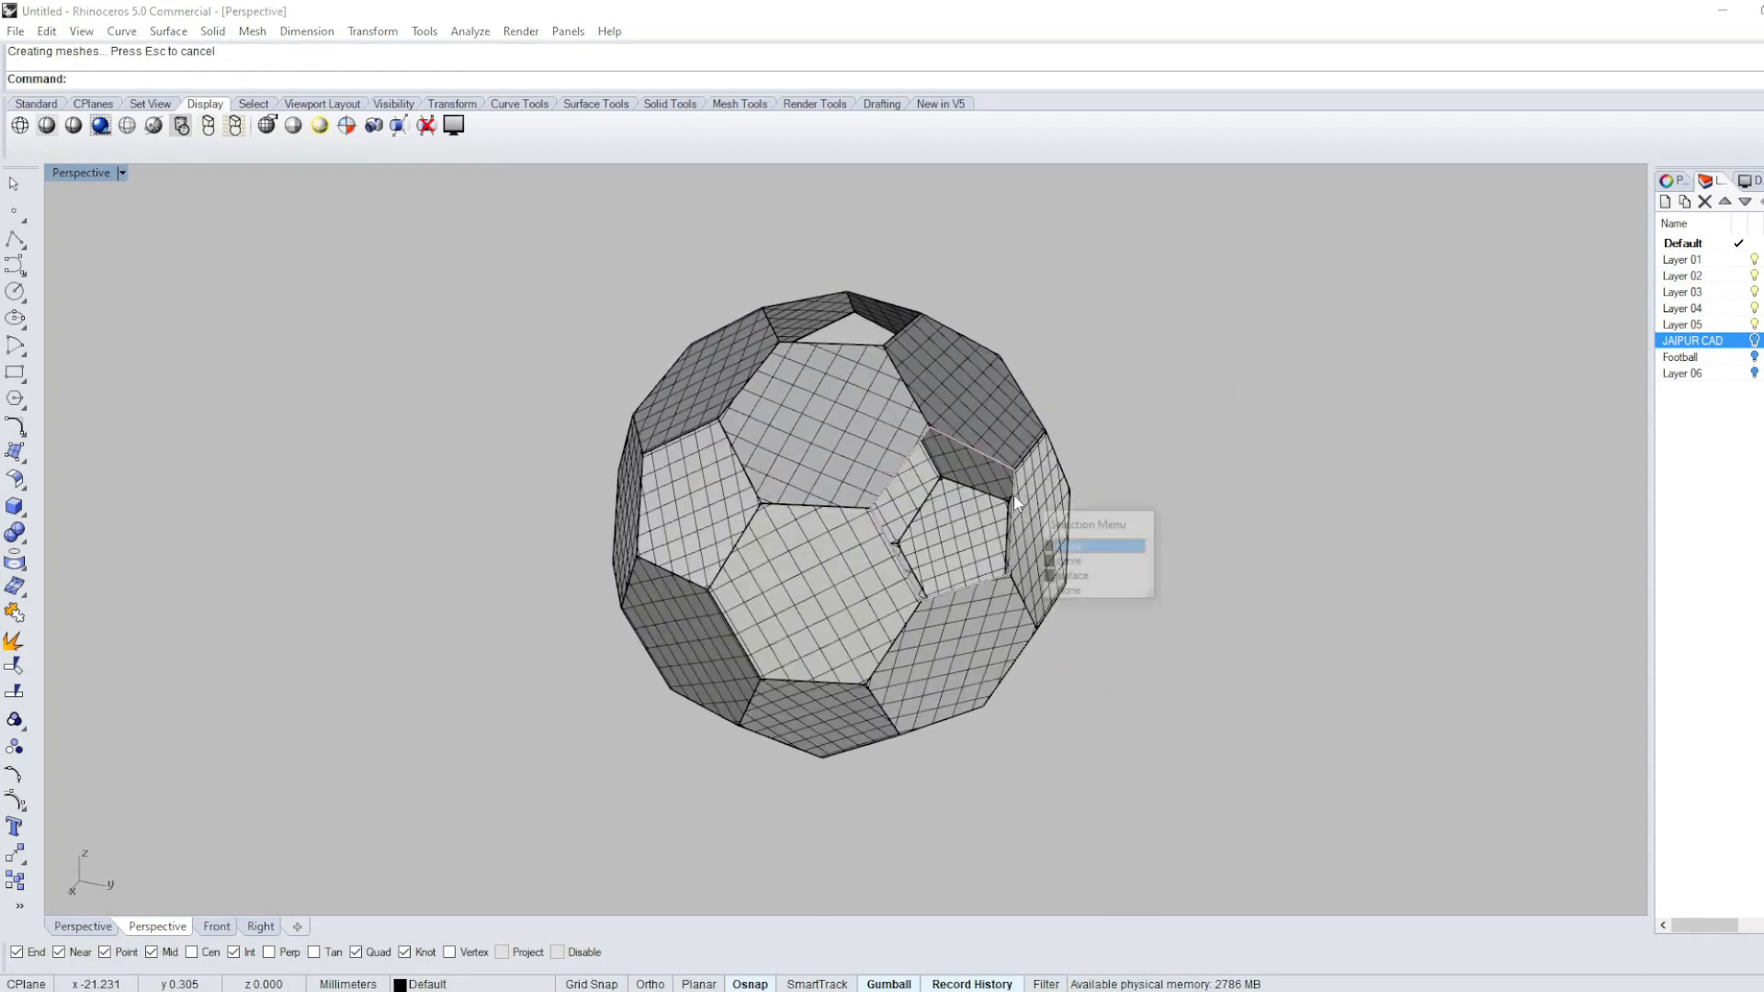
key("Return")
key("Return")
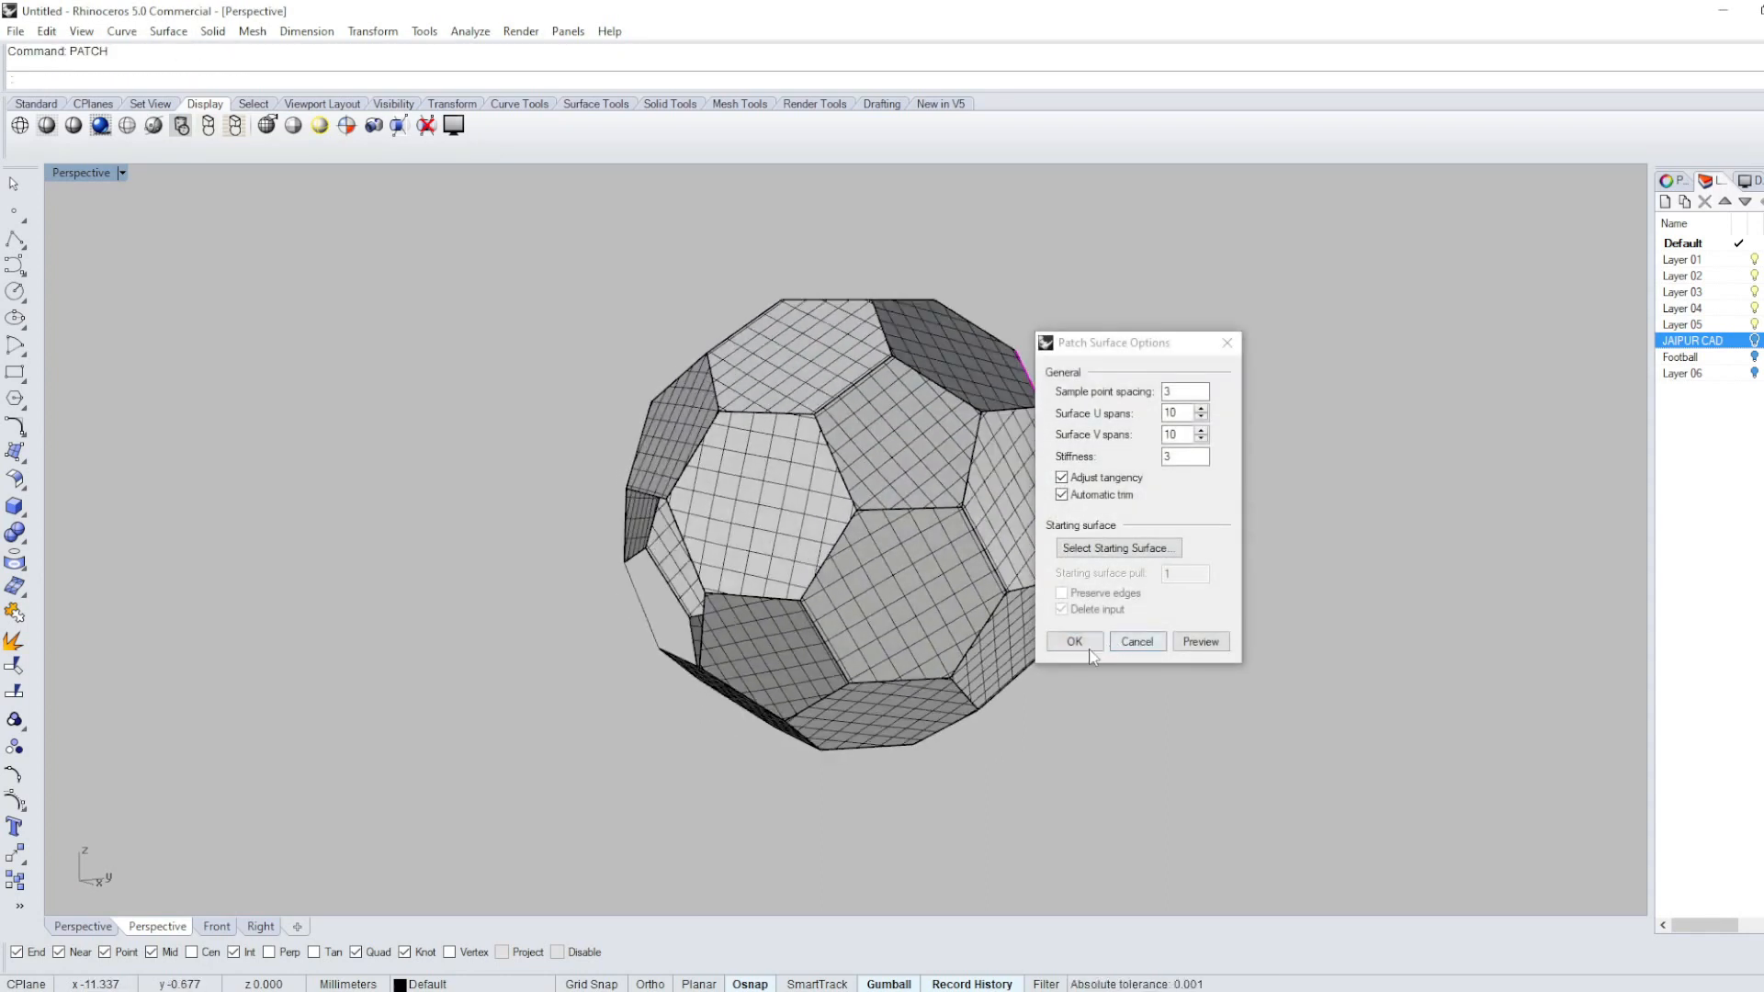
left_click(1075, 641)
right_click_drag(1174, 650, 815, 609)
left_click(704, 613)
key("Return")
key("Return")
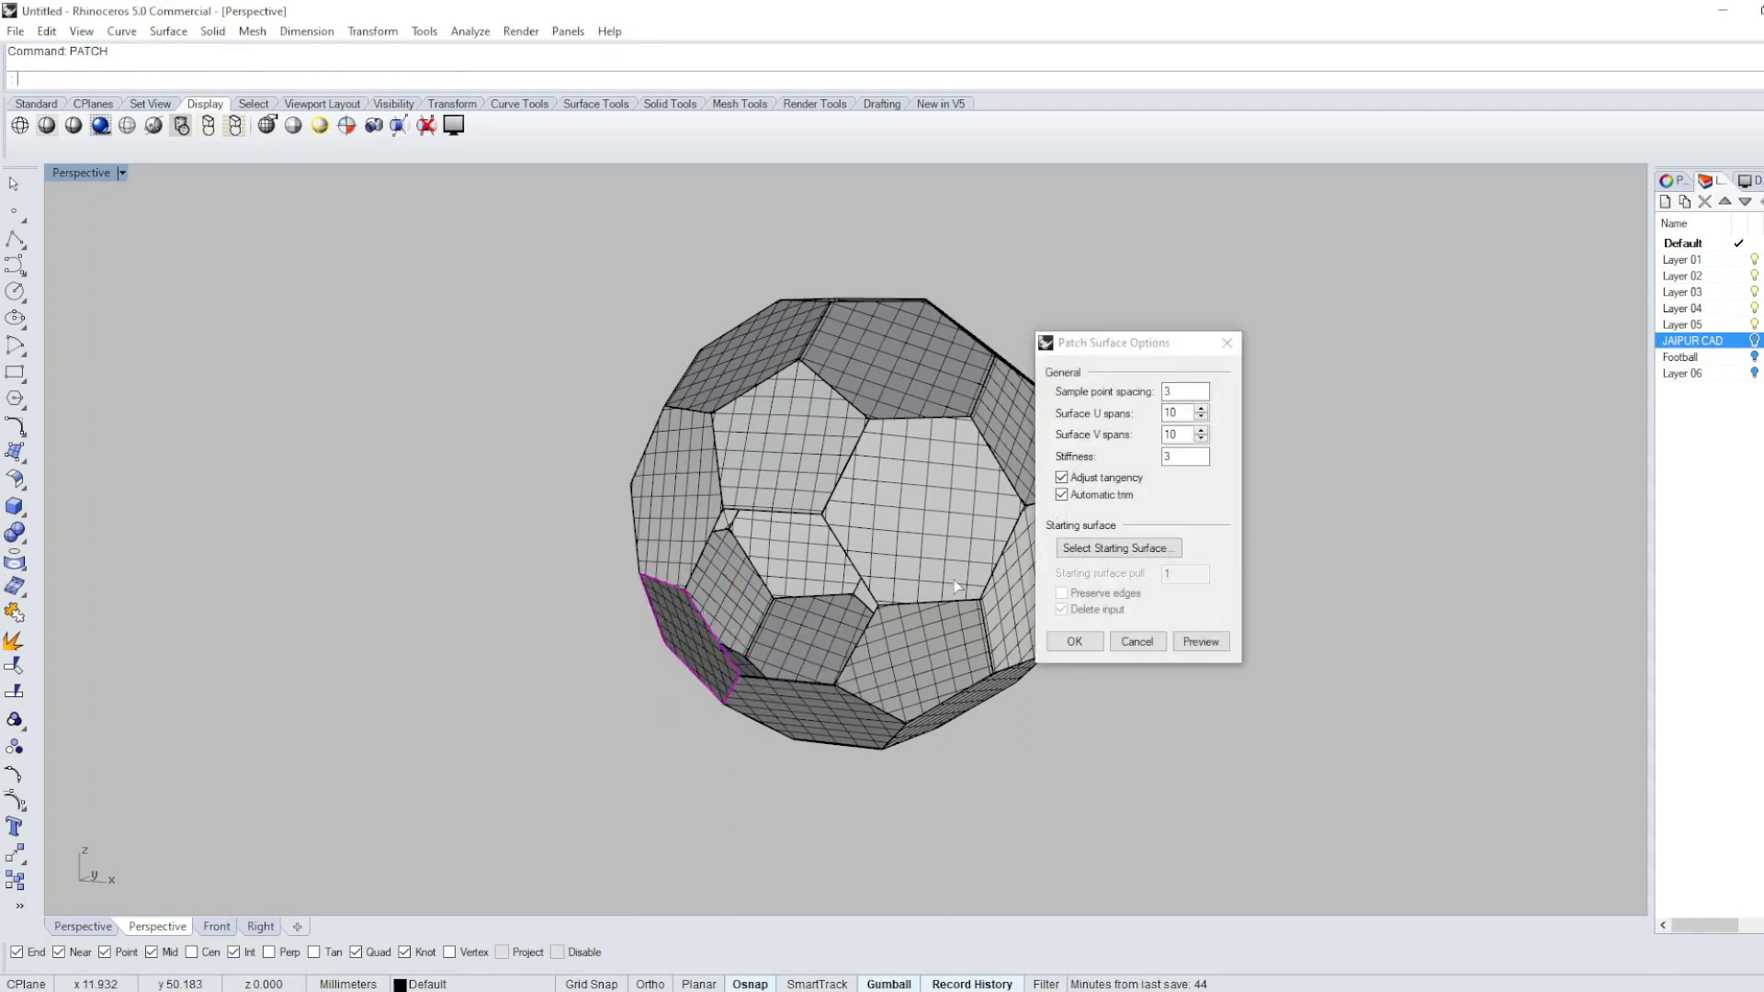
left_click(1073, 640)
Select the outline of the open hexagon facing the view on the lower half of the ball and patch it.
right_click_drag(819, 632, 977, 605)
left_click(977, 607)
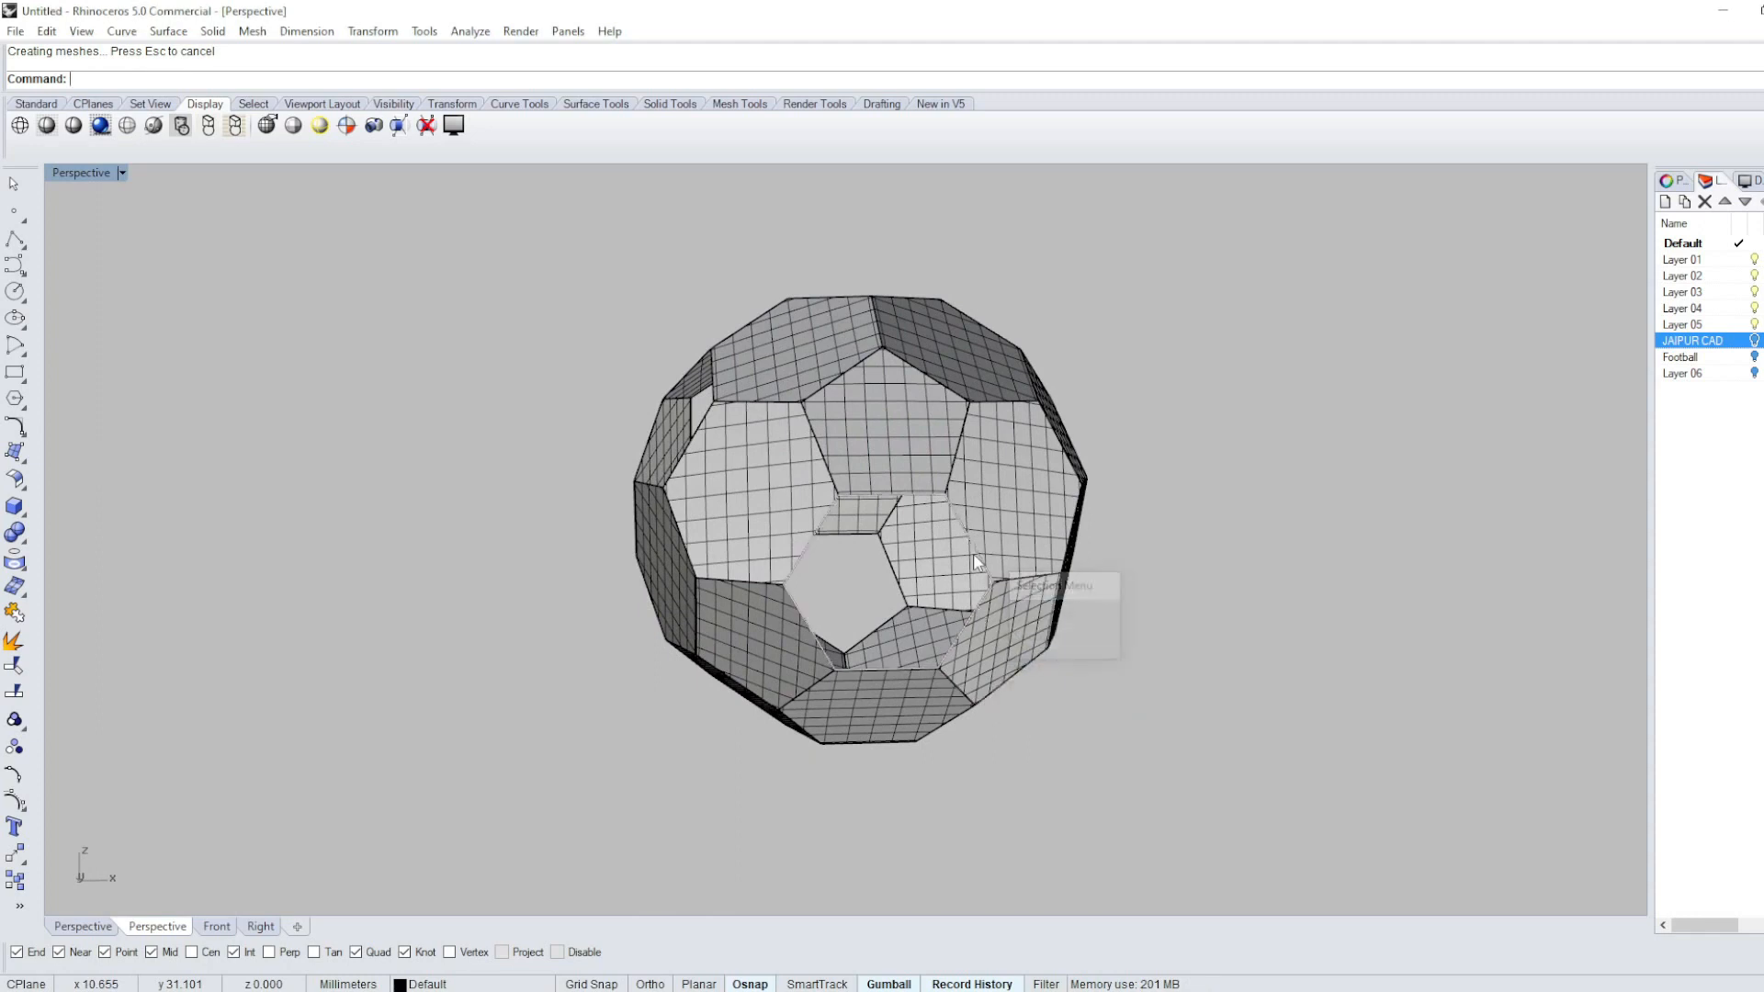
left_click(977, 562)
left_click(969, 546)
left_click(972, 553)
key("Return")
key("Return")
Patch the next open outline beside the filled lower hexagon.
right_click_drag(735, 563, 873, 526)
left_click(864, 516)
left_click(864, 517)
key("Return")
key("Return")
Turn to the ball's remaining openings and fill two more outlines with patch surfaces.
right_click_drag(1234, 438, 904, 609)
left_click(910, 459)
left_click(910, 460)
key("Return")
key("Return")
left_click(904, 609)
left_click(904, 608)
key("Return")
key("Return")
Preview the patched ball with the Shade command from different angles, then close the preview.
right_click_drag(1226, 577, 834, 673)
type("SCALE")
key("Return")
type("Shade")
key("Return")
right_click_drag(995, 532, 707, 626)
key("Escape")
scroll(839, 493, "up", 2)
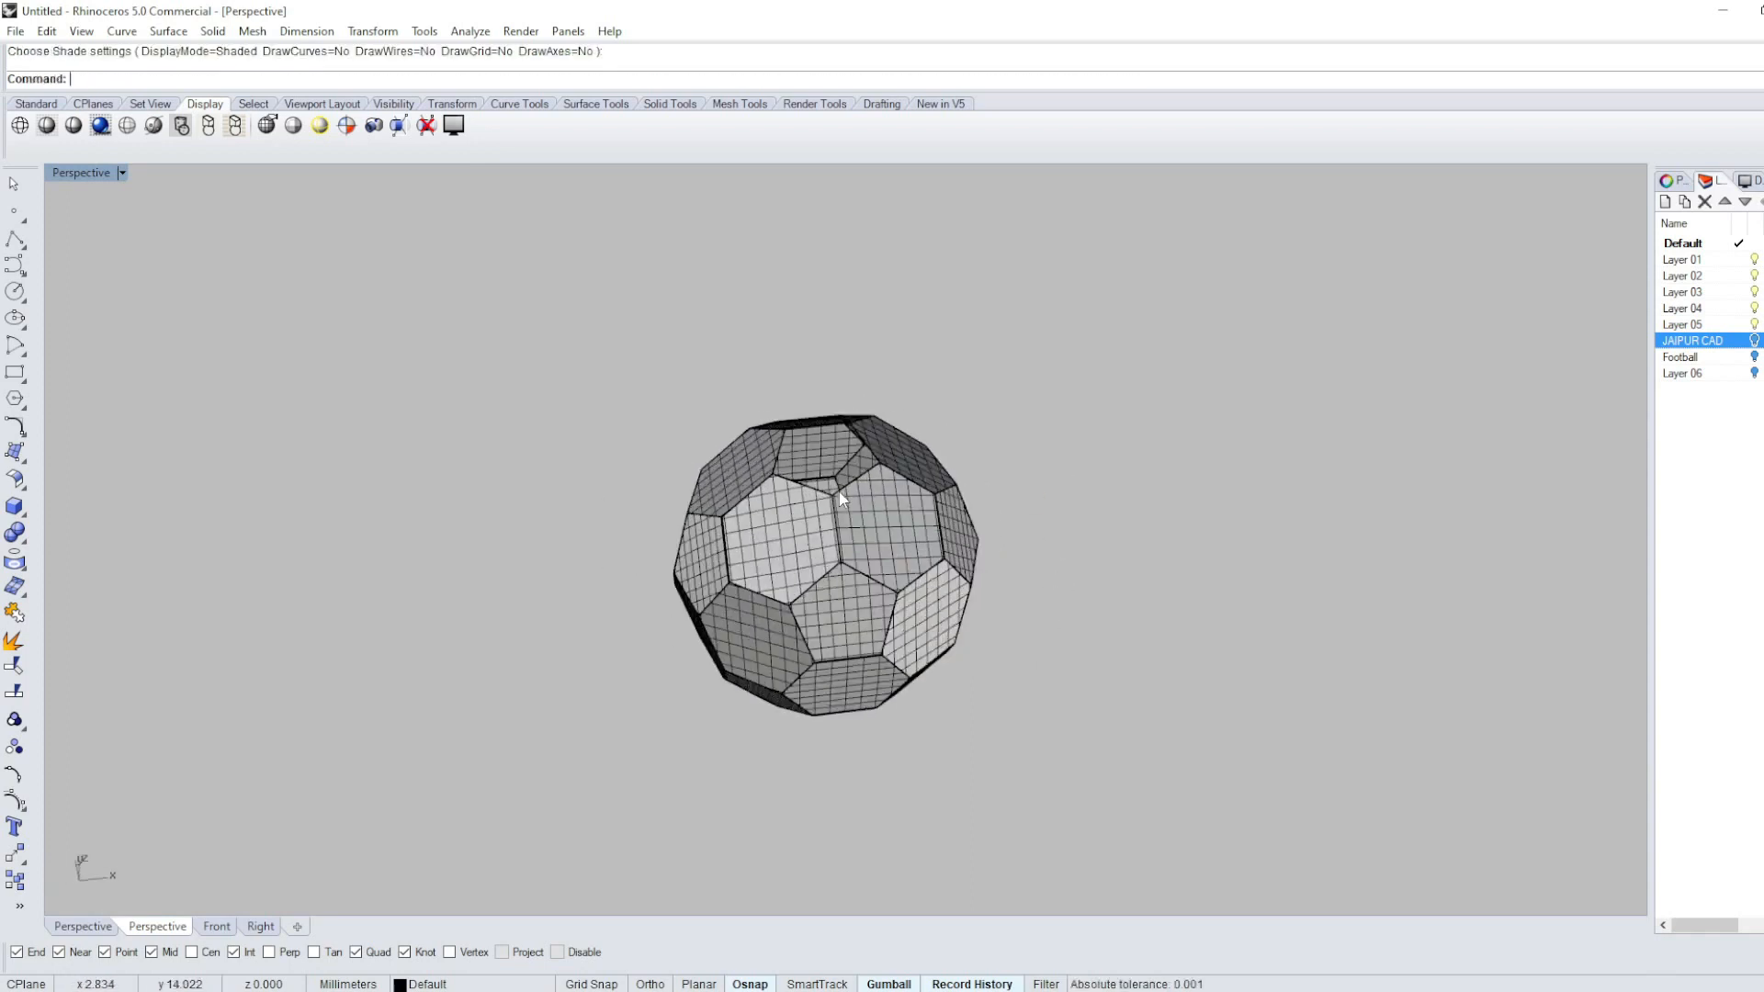
Select all the curves of the ball and explode them into separate segments.
scroll(838, 492, "up", 2)
left_click(862, 471)
left_click(1337, 240)
type("SC")
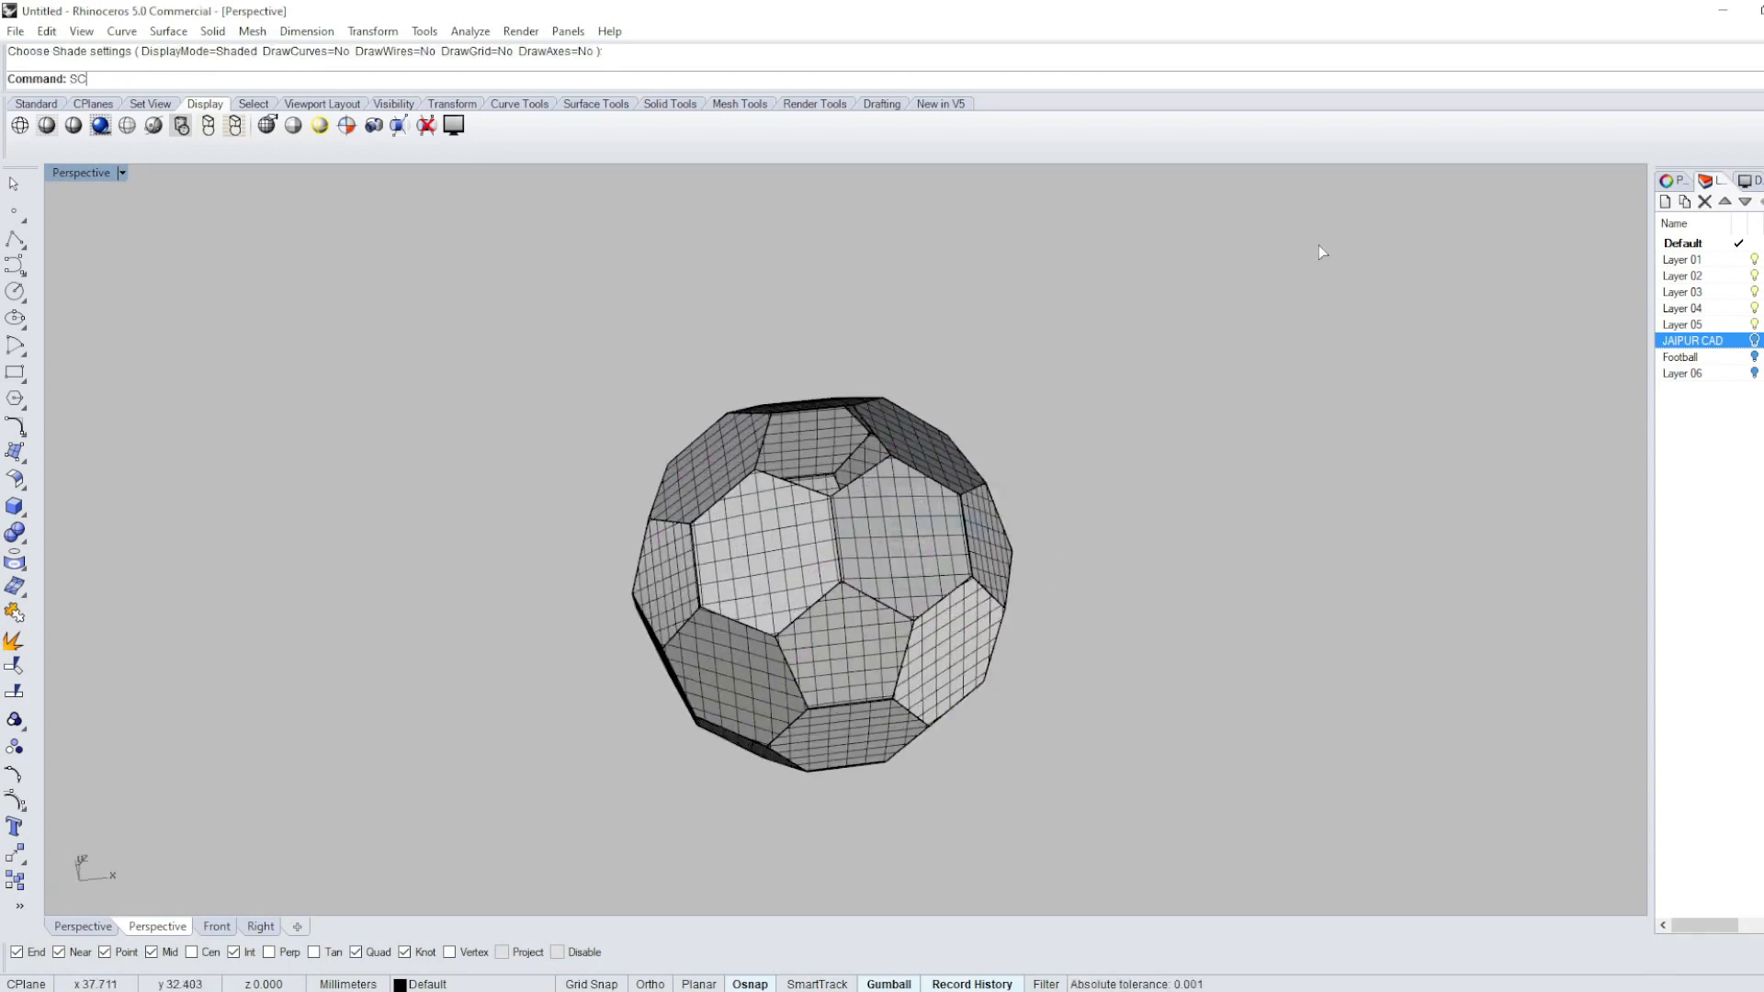
key("Return")
type("X")
key("Return")
key("Escape")
Select the five edge segments around the open pentagon near the top of the ball and patch them.
scroll(867, 427, "up", 8)
left_click(867, 426)
right_click(804, 374)
left_click(803, 373, "shift")
right_click(531, 449)
left_click(601, 416, "shift")
right_click(601, 416)
left_click(671, 599, "shift")
right_click(671, 599)
left_click(858, 565, "shift")
right_click(859, 565)
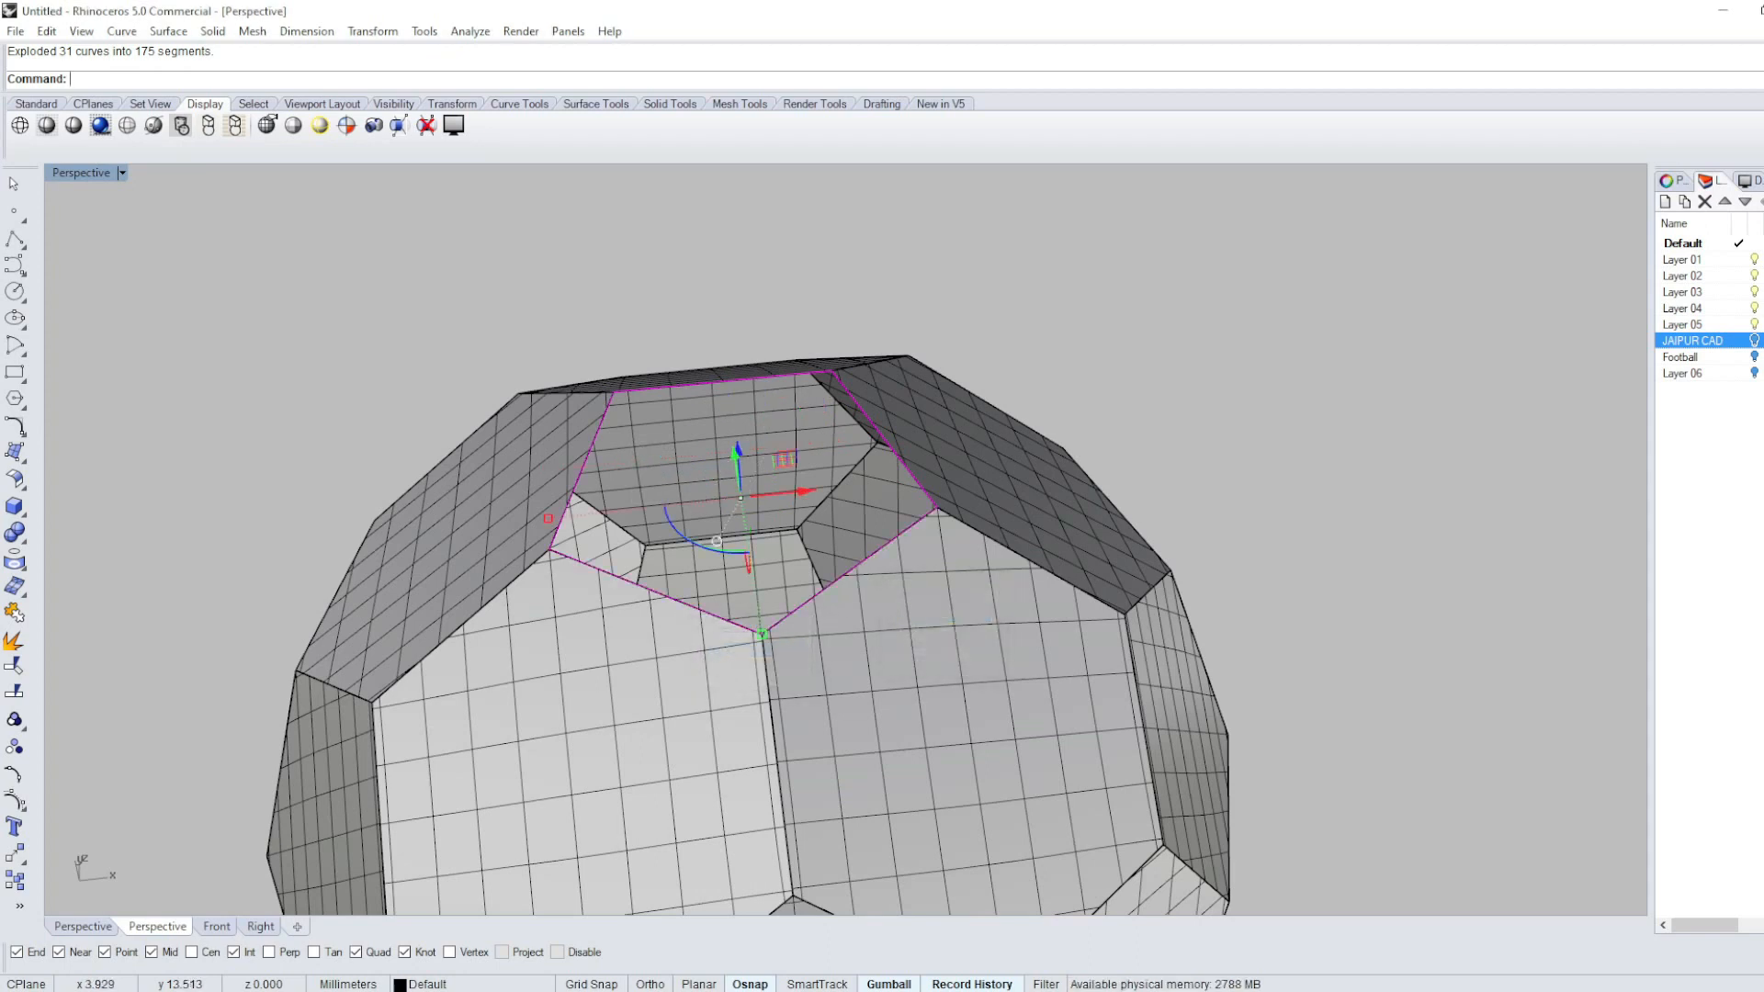
key("Return")
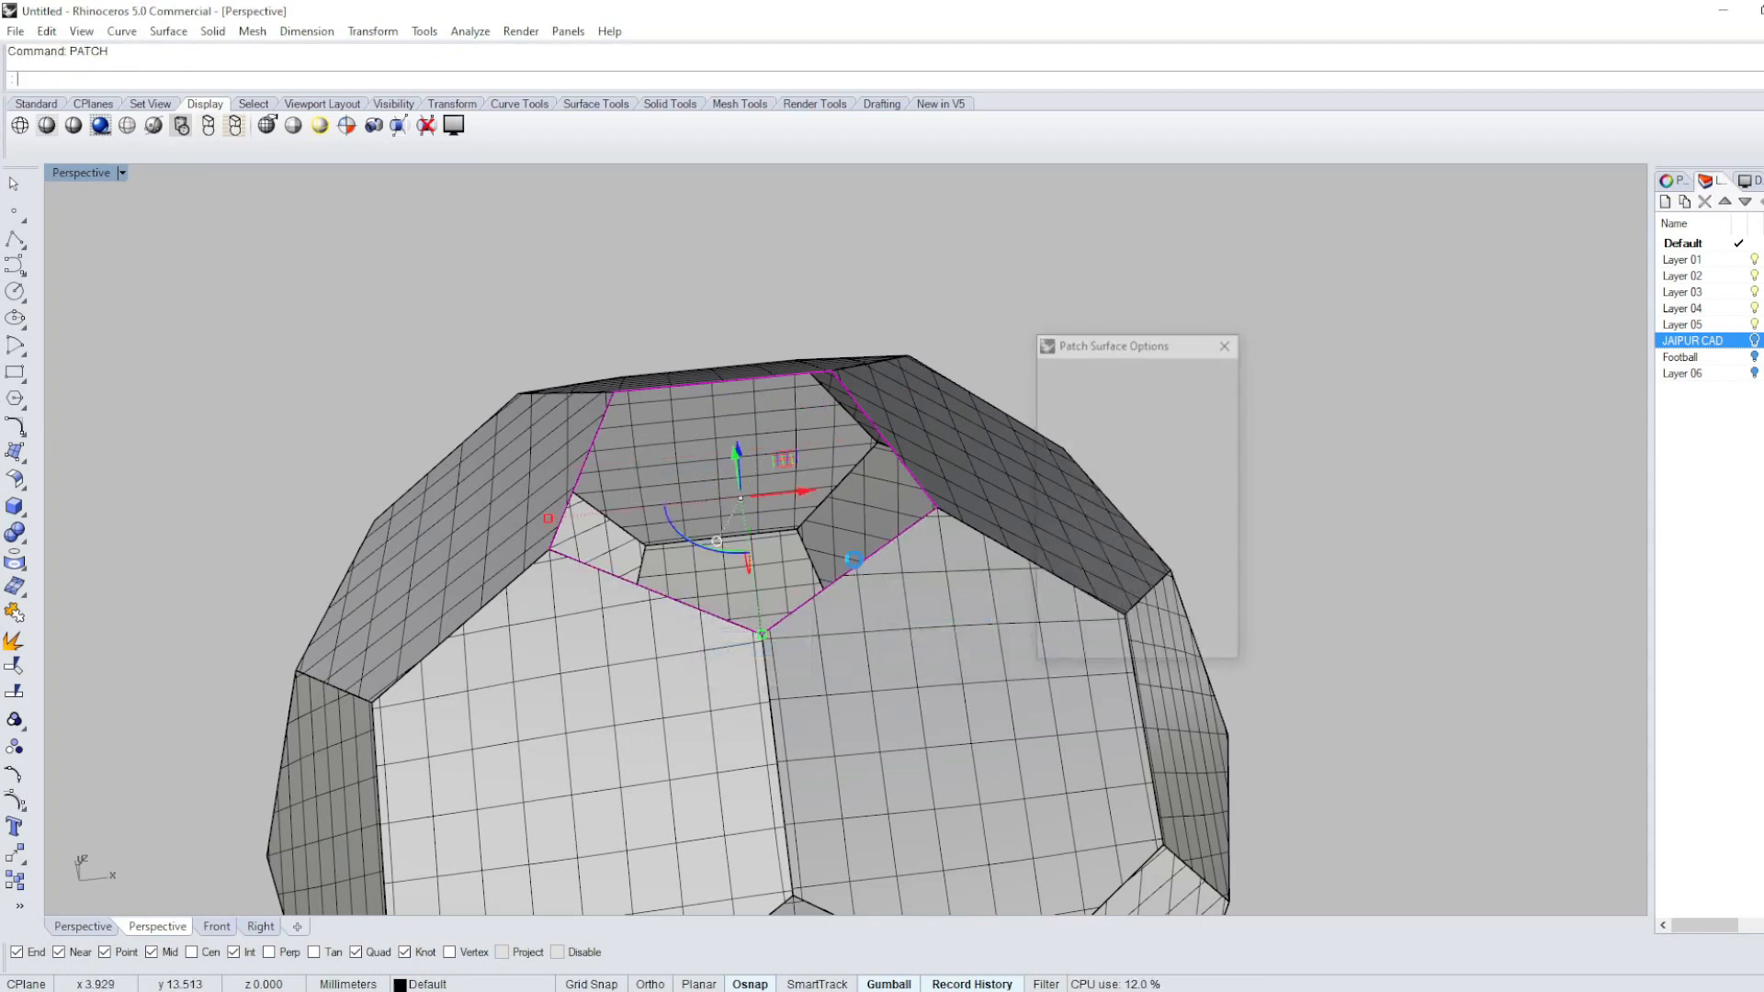
key("Return")
Inspect the patched ball from several sides using a Shade preview.
scroll(876, 460, "down", 6)
left_click(1073, 317)
right_click_drag(1074, 321, 962, 551)
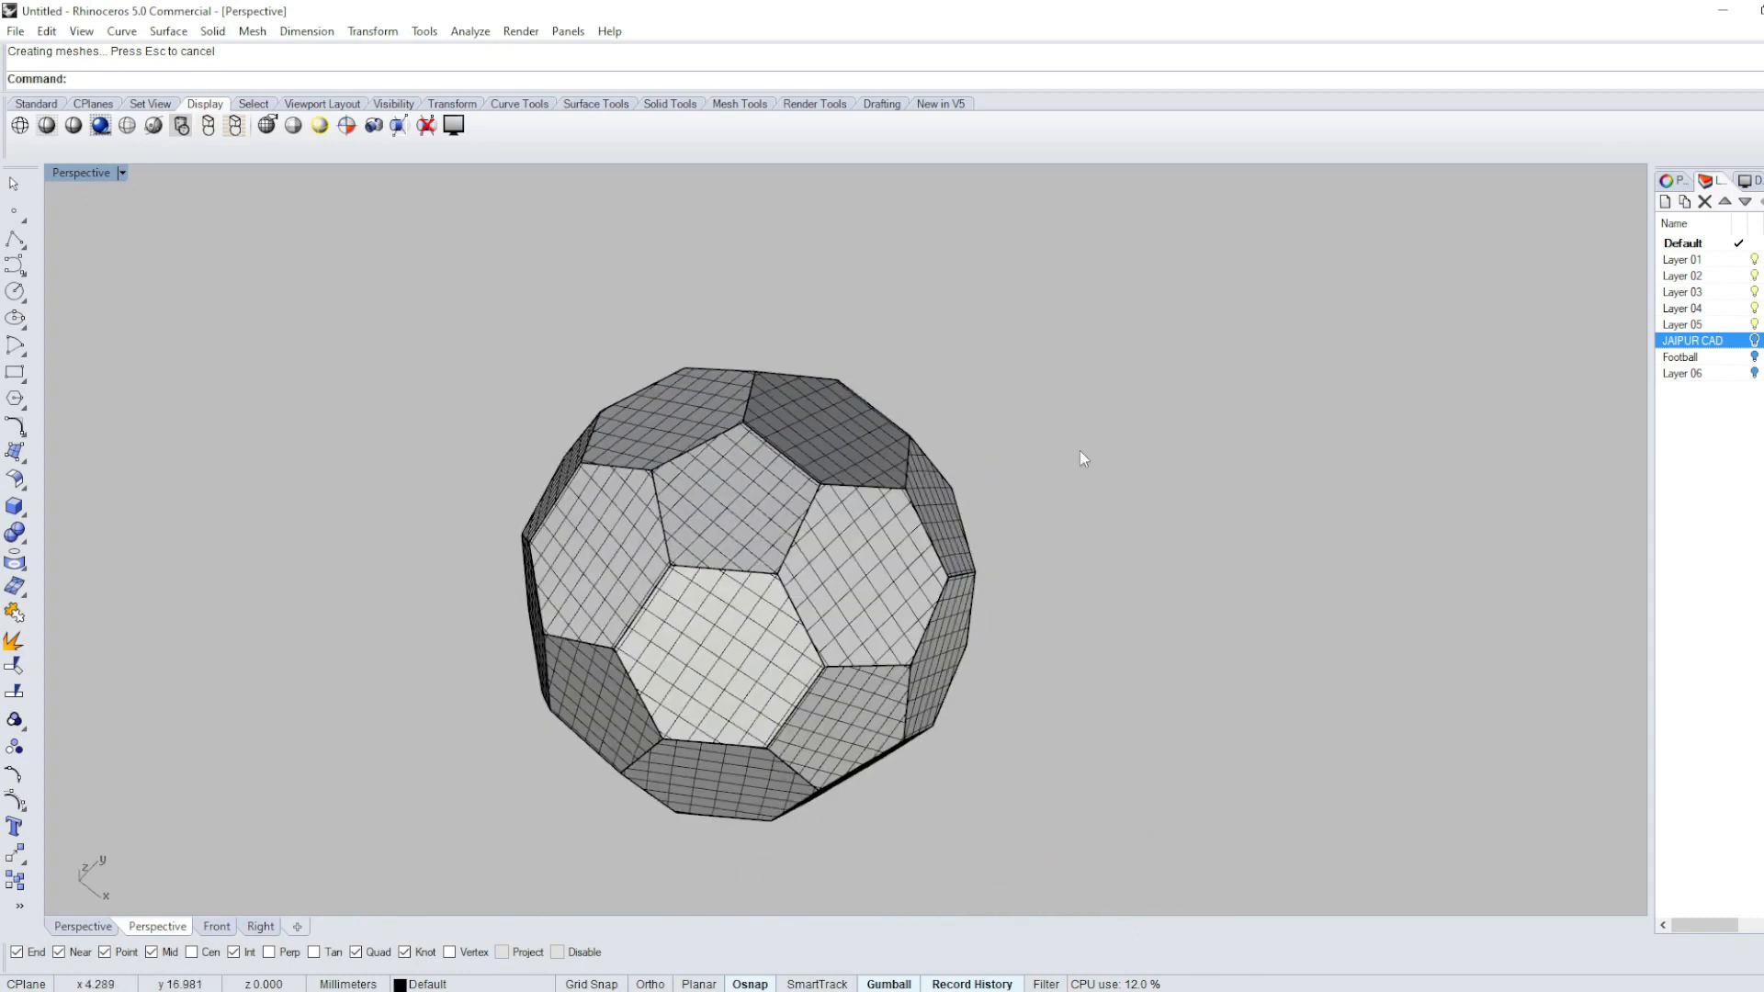
type("shade")
key("Return")
scroll(1056, 430, "down", 3)
mouse_move(1154, 540)
right_mouse_down()
mouse_move(826, 438)
mouse_move(890, 181)
mouse_move(1133, 756)
mouse_move(1378, 327)
mouse_move(1275, 746)
mouse_move(1047, 882)
mouse_move(851, 405)
mouse_move(1001, 295)
right_mouse_up()
key("Return")
right_click_drag(853, 424, 941, 510)
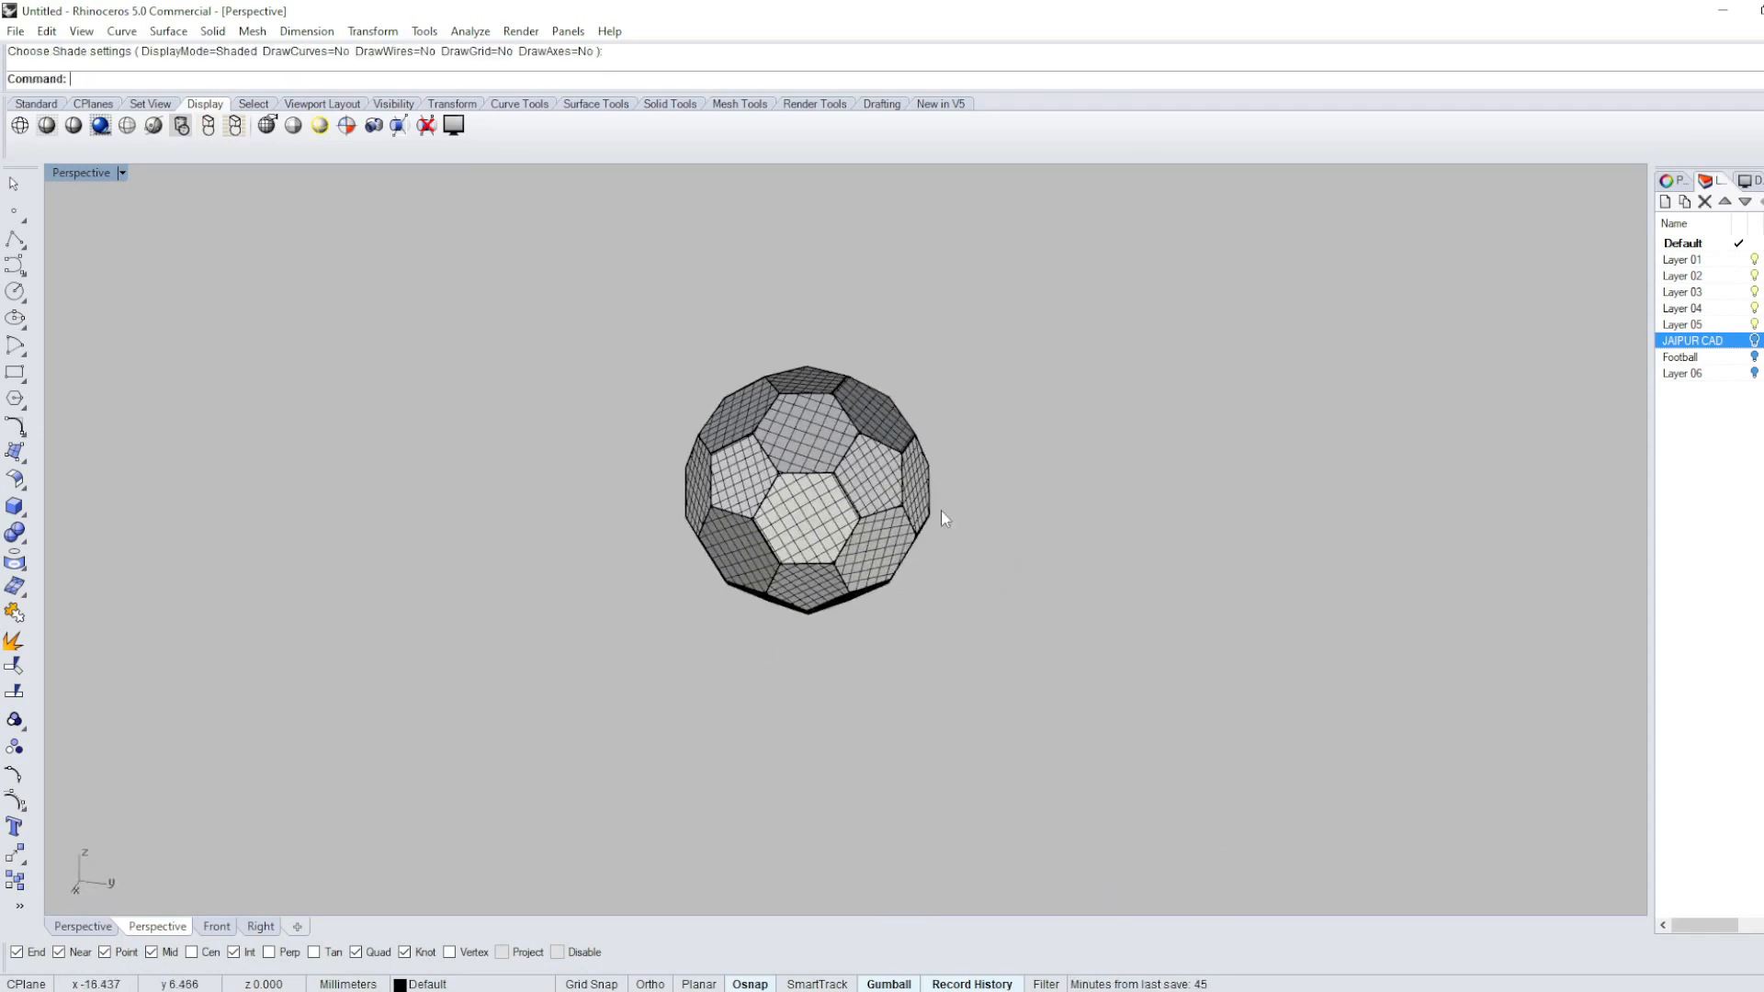
Open the Default layer's material settings, try to create a new material, and accept the settings.
left_click(1757, 242)
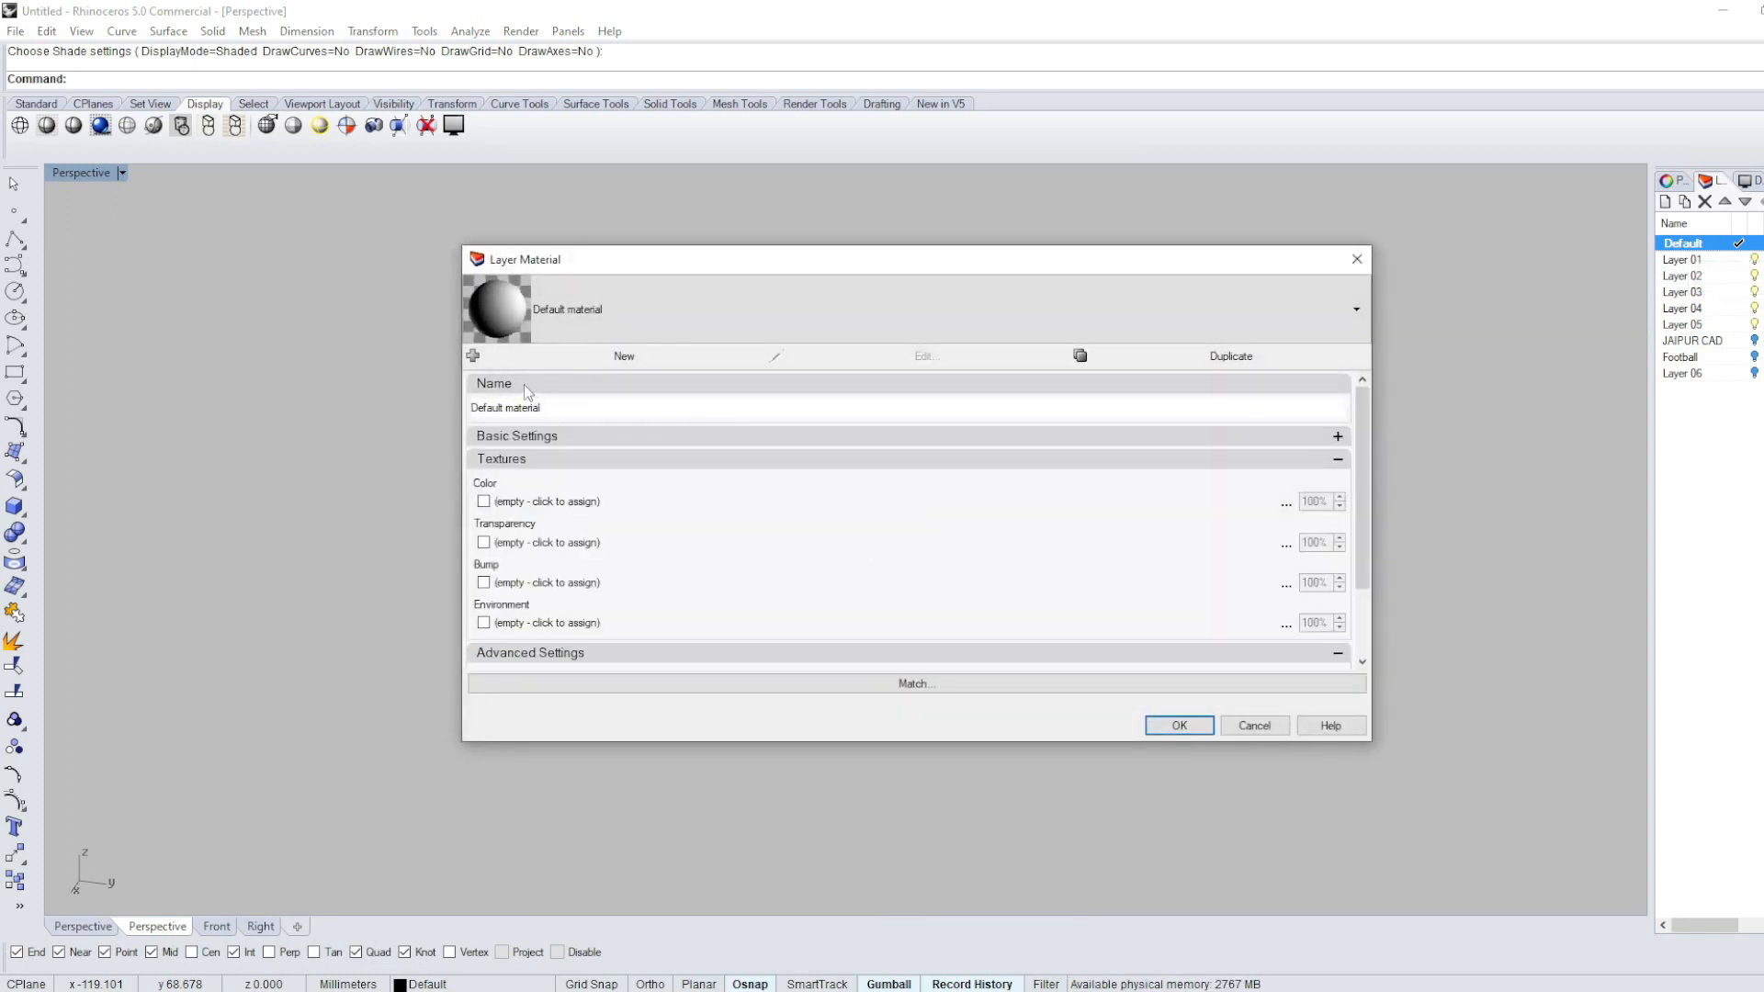
left_click(474, 357)
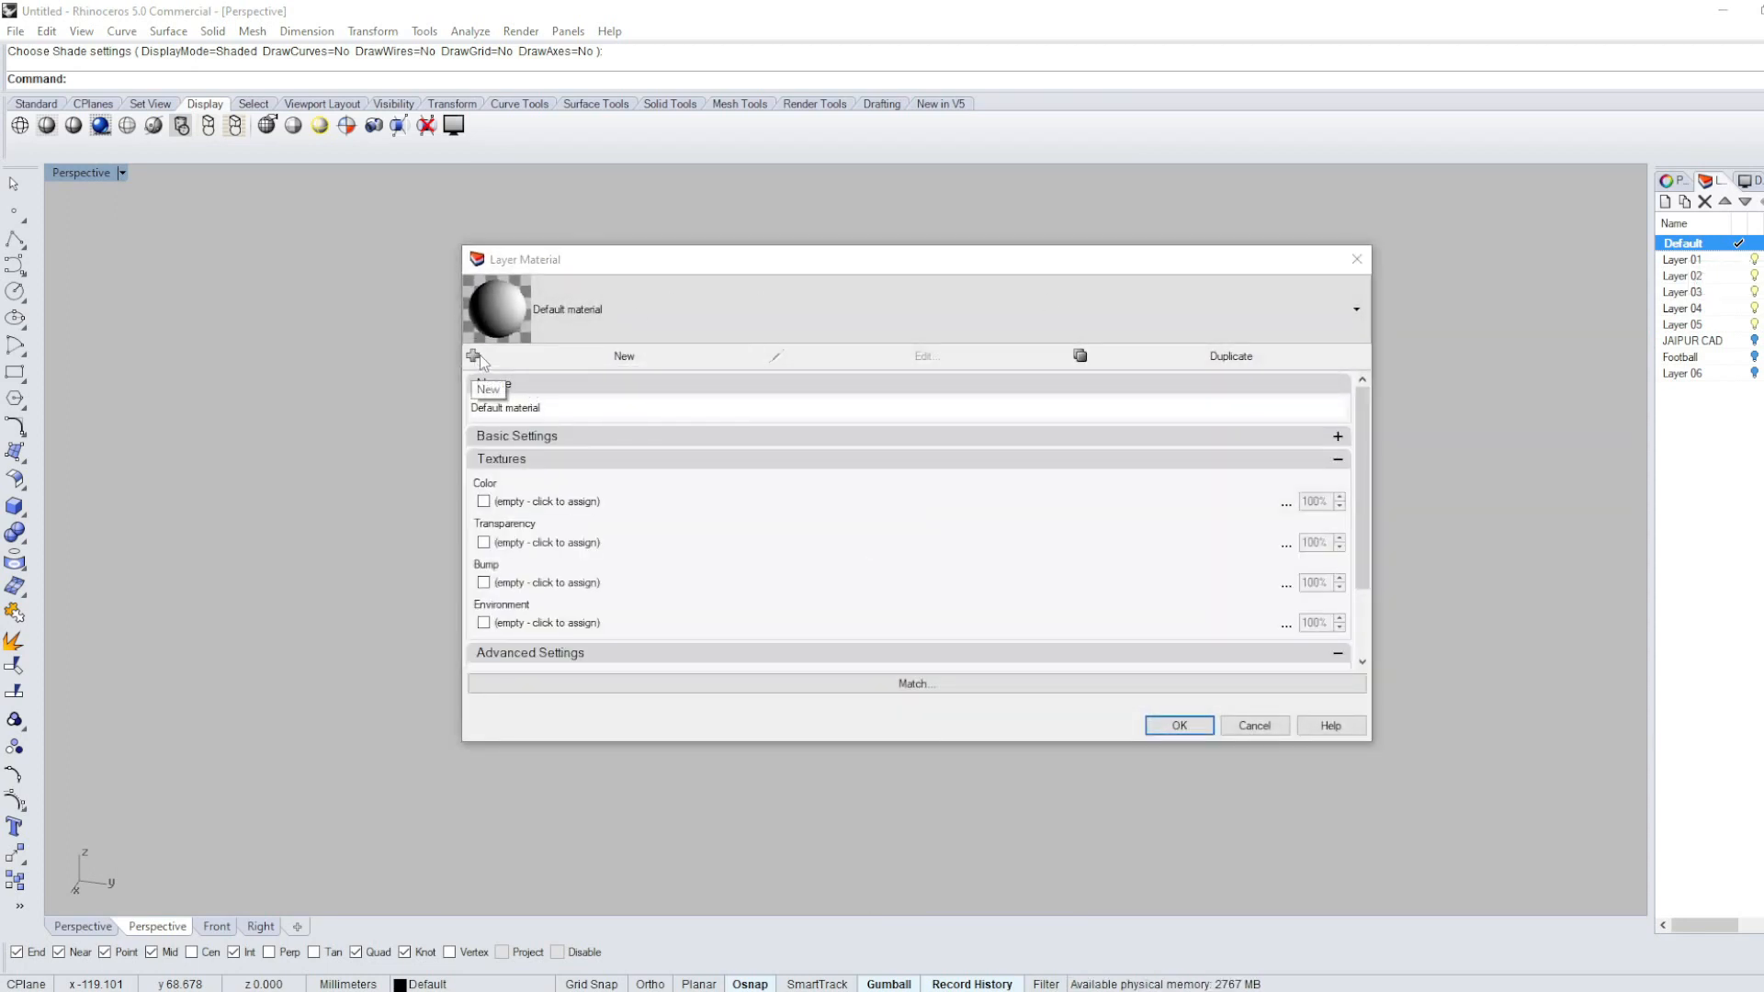
double_click(747, 406)
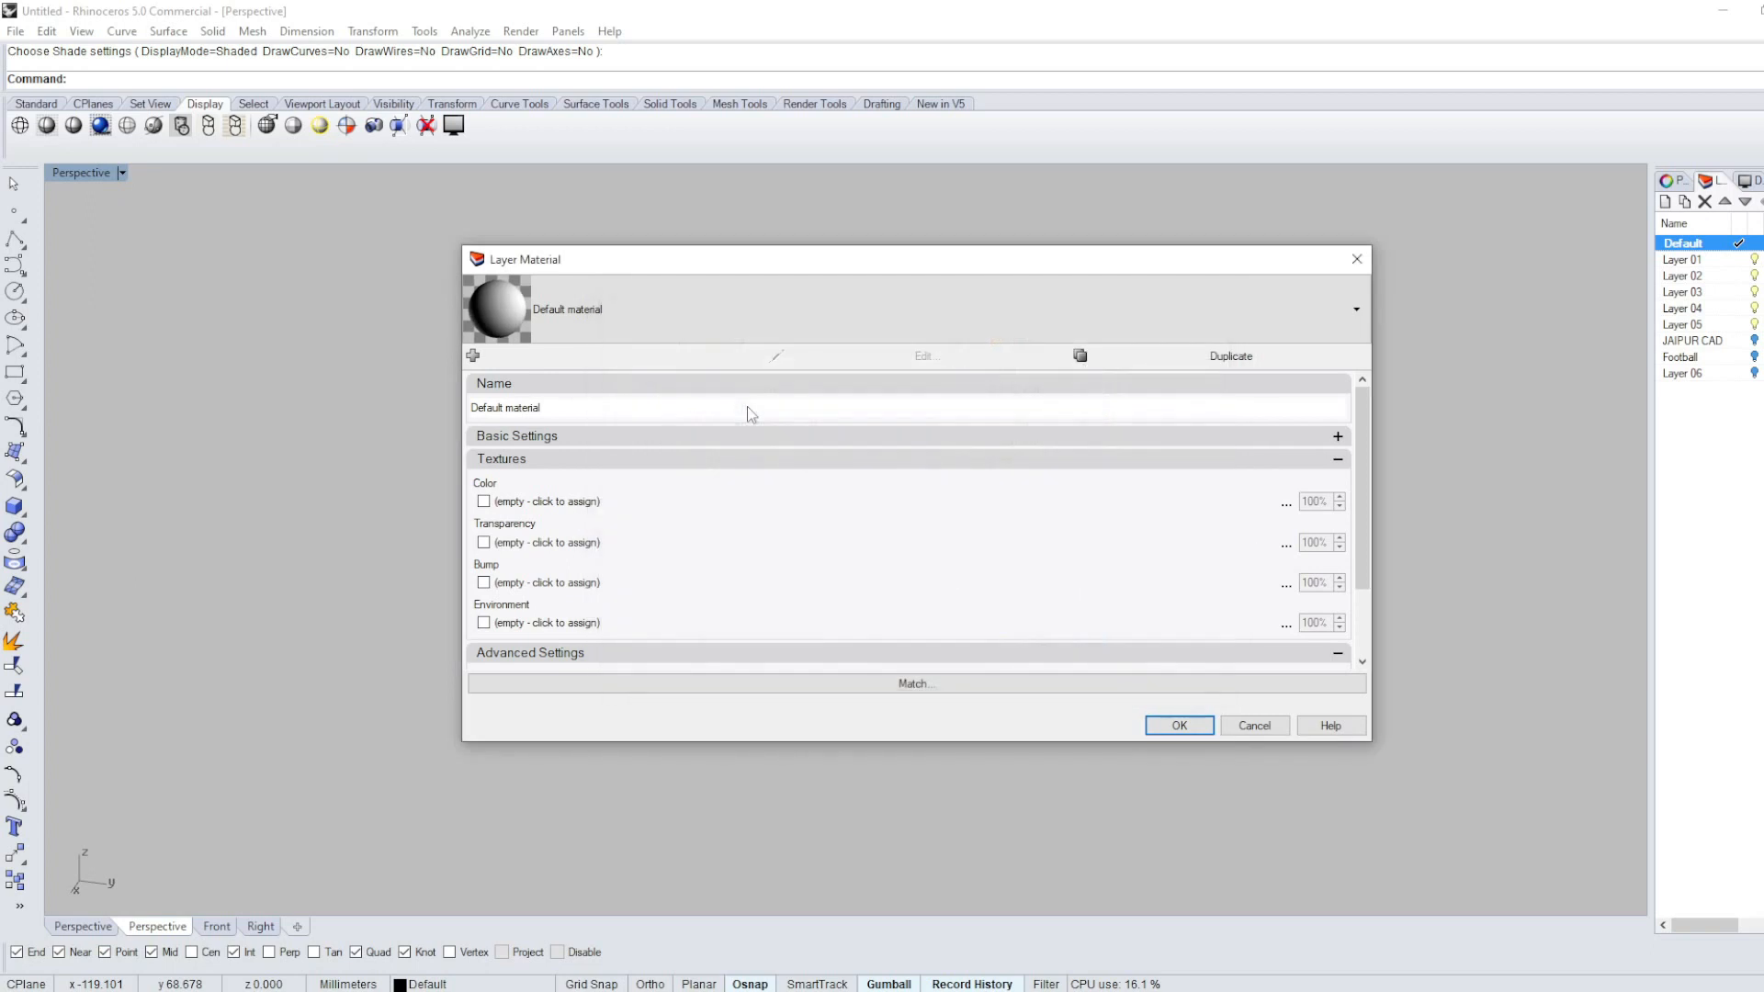
left_click(1179, 725)
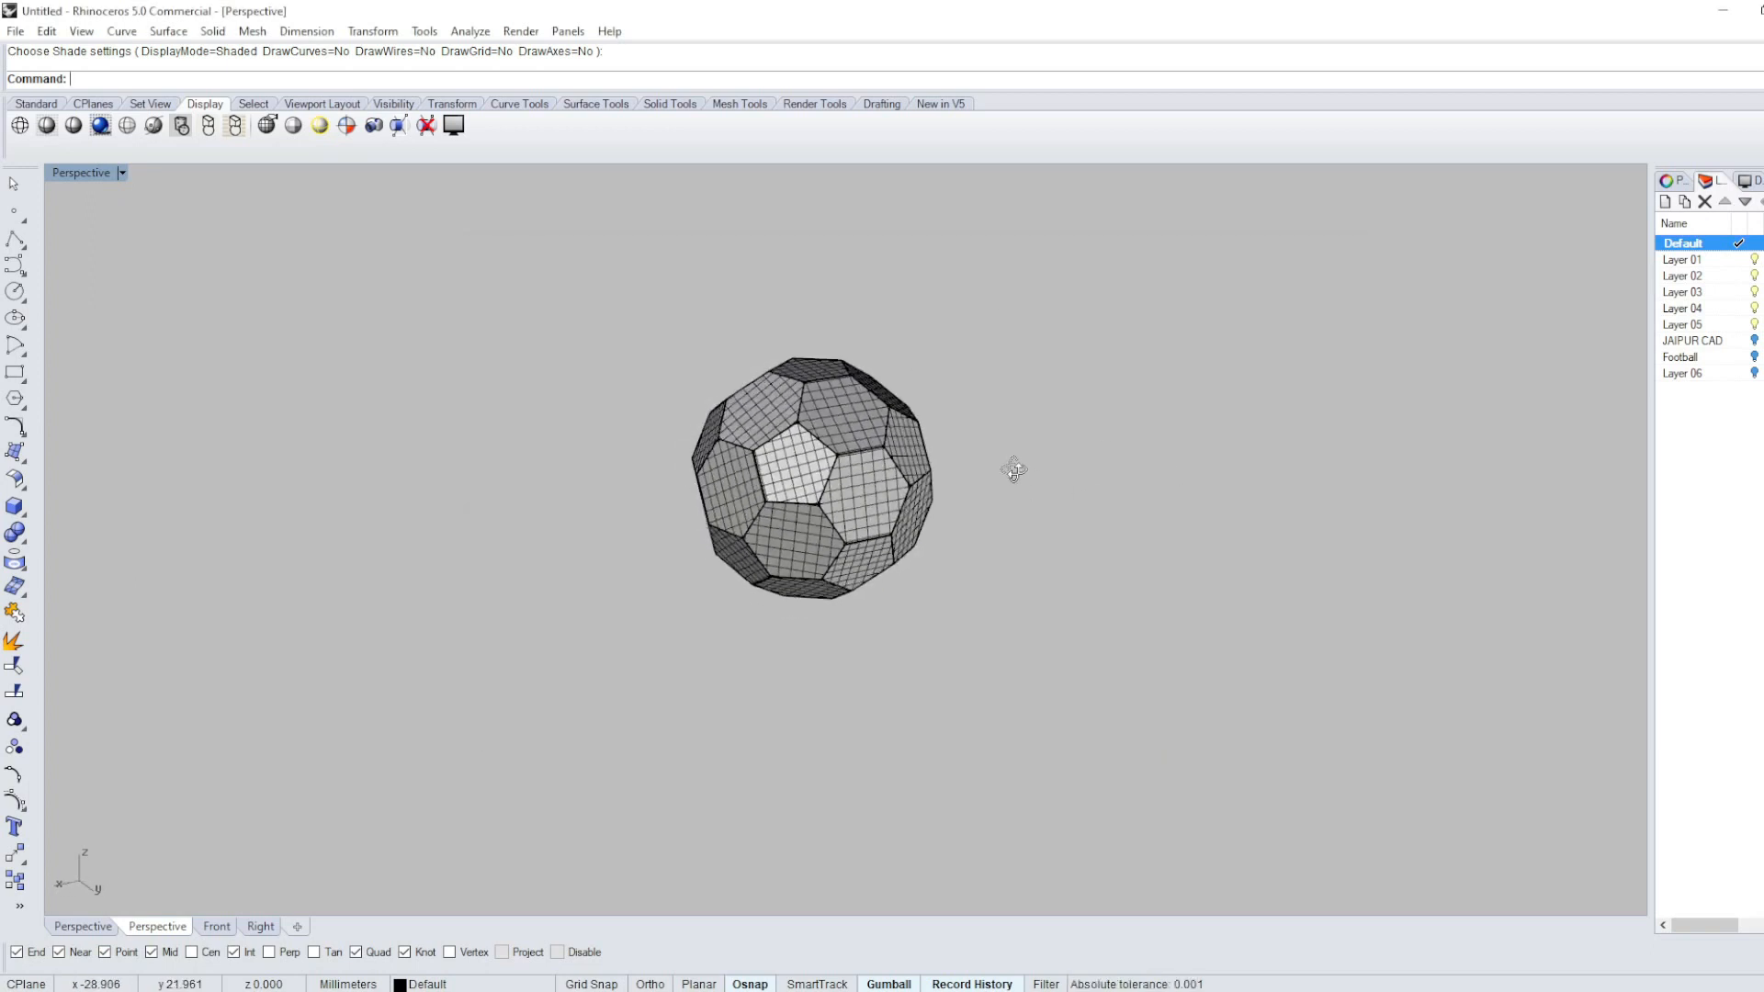
Preview the ball in Rendered display mode from different angles, then close the preview.
key("Return")
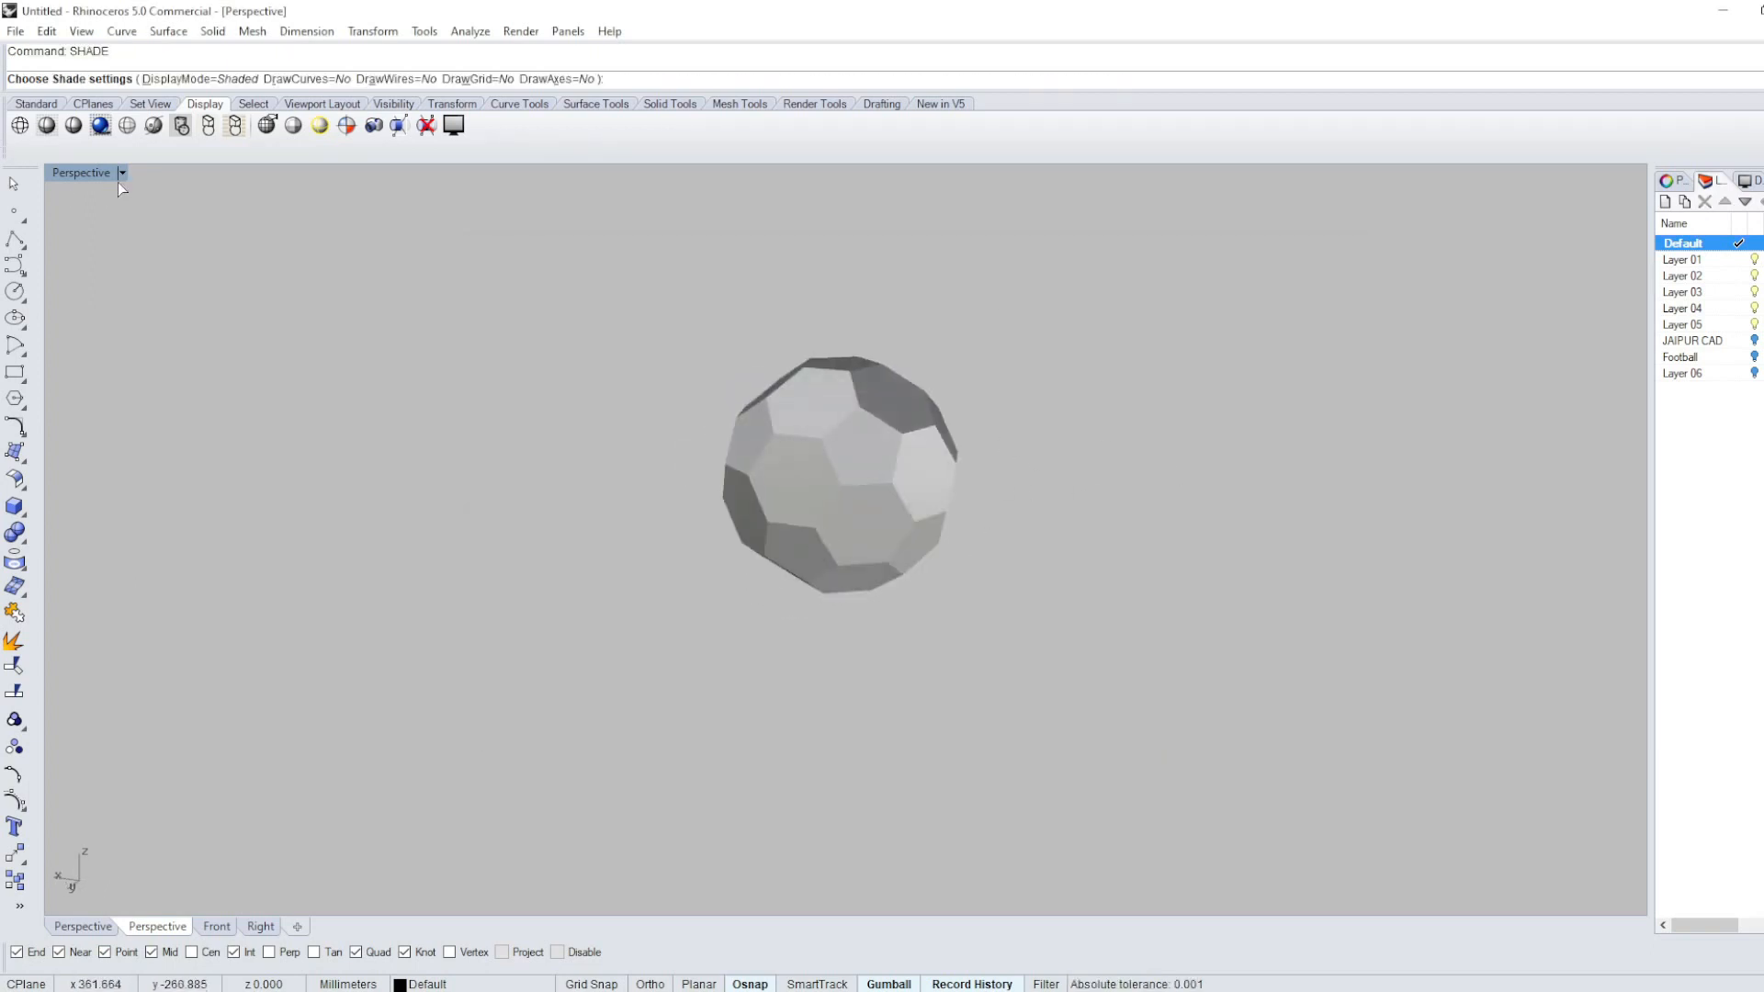
left_click(122, 173)
left_click(156, 266)
mouse_move(634, 432)
right_mouse_down()
mouse_move(659, 431)
mouse_move(827, 827)
mouse_move(1122, 658)
mouse_move(1338, 453)
mouse_move(941, 790)
mouse_move(705, 312)
mouse_move(1287, 874)
mouse_move(212, 488)
mouse_move(1488, 638)
mouse_move(748, 553)
mouse_move(937, 897)
mouse_move(1290, 199)
mouse_move(1247, 772)
mouse_move(1260, 524)
right_mouse_up()
key("Escape")
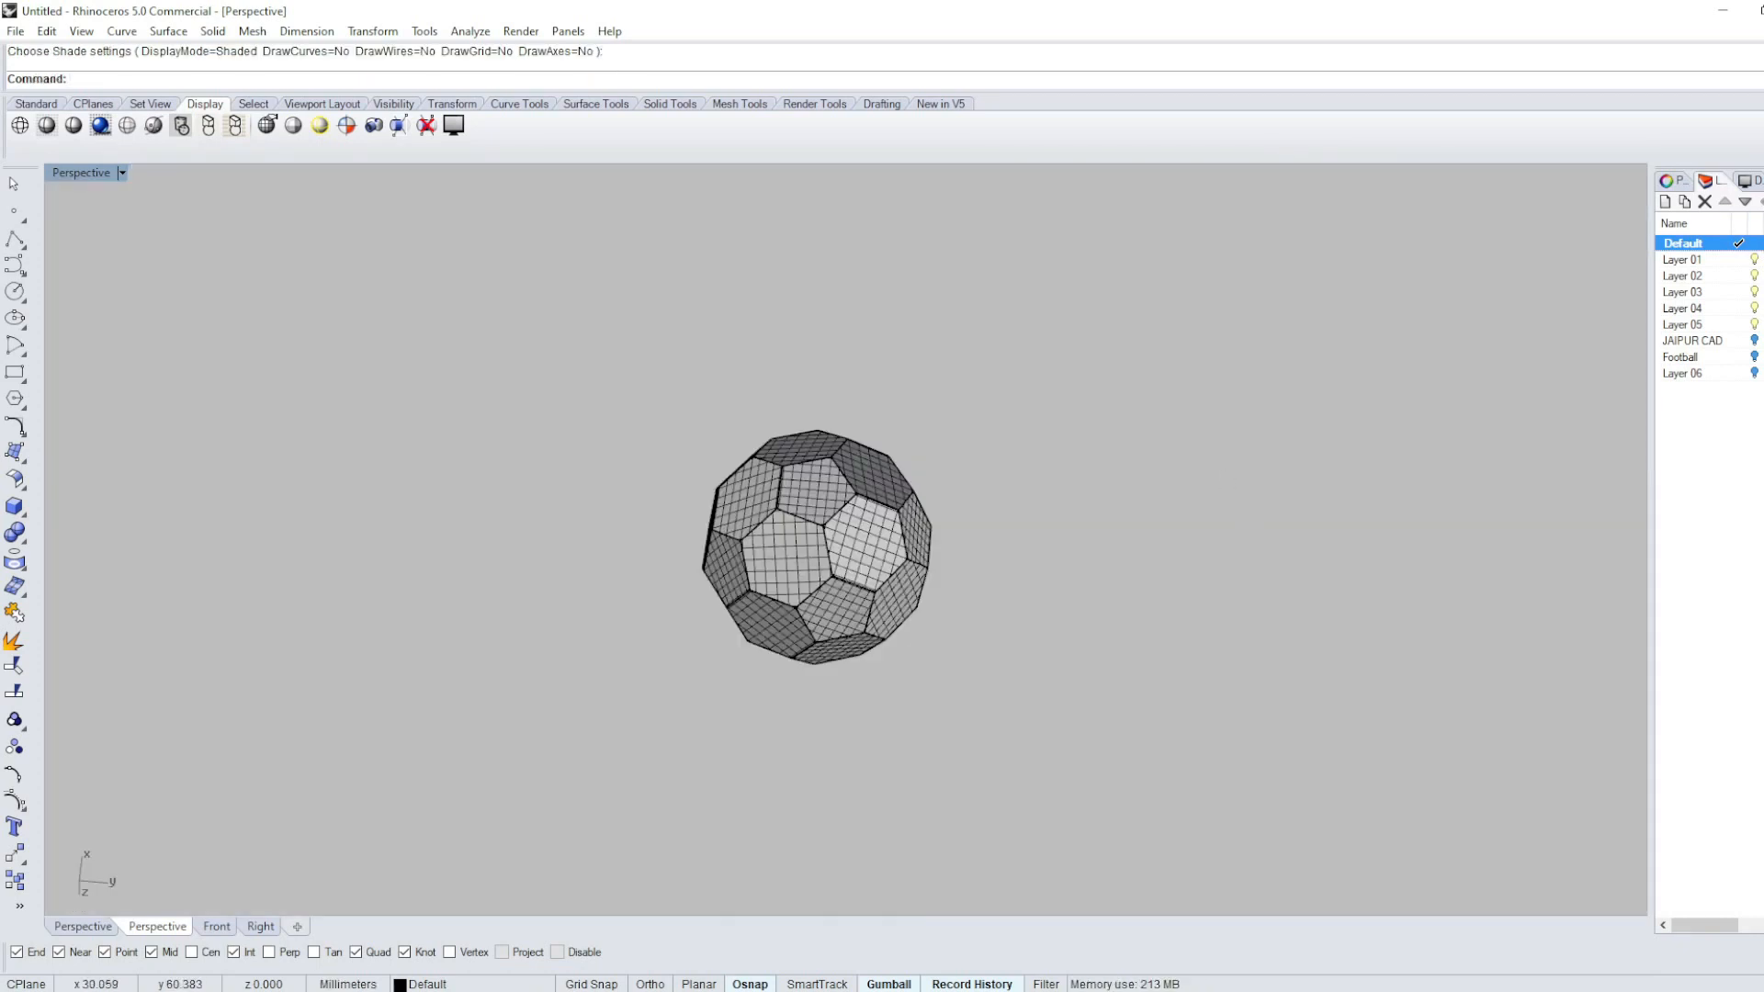
right_click_drag(1001, 574, 939, 599)
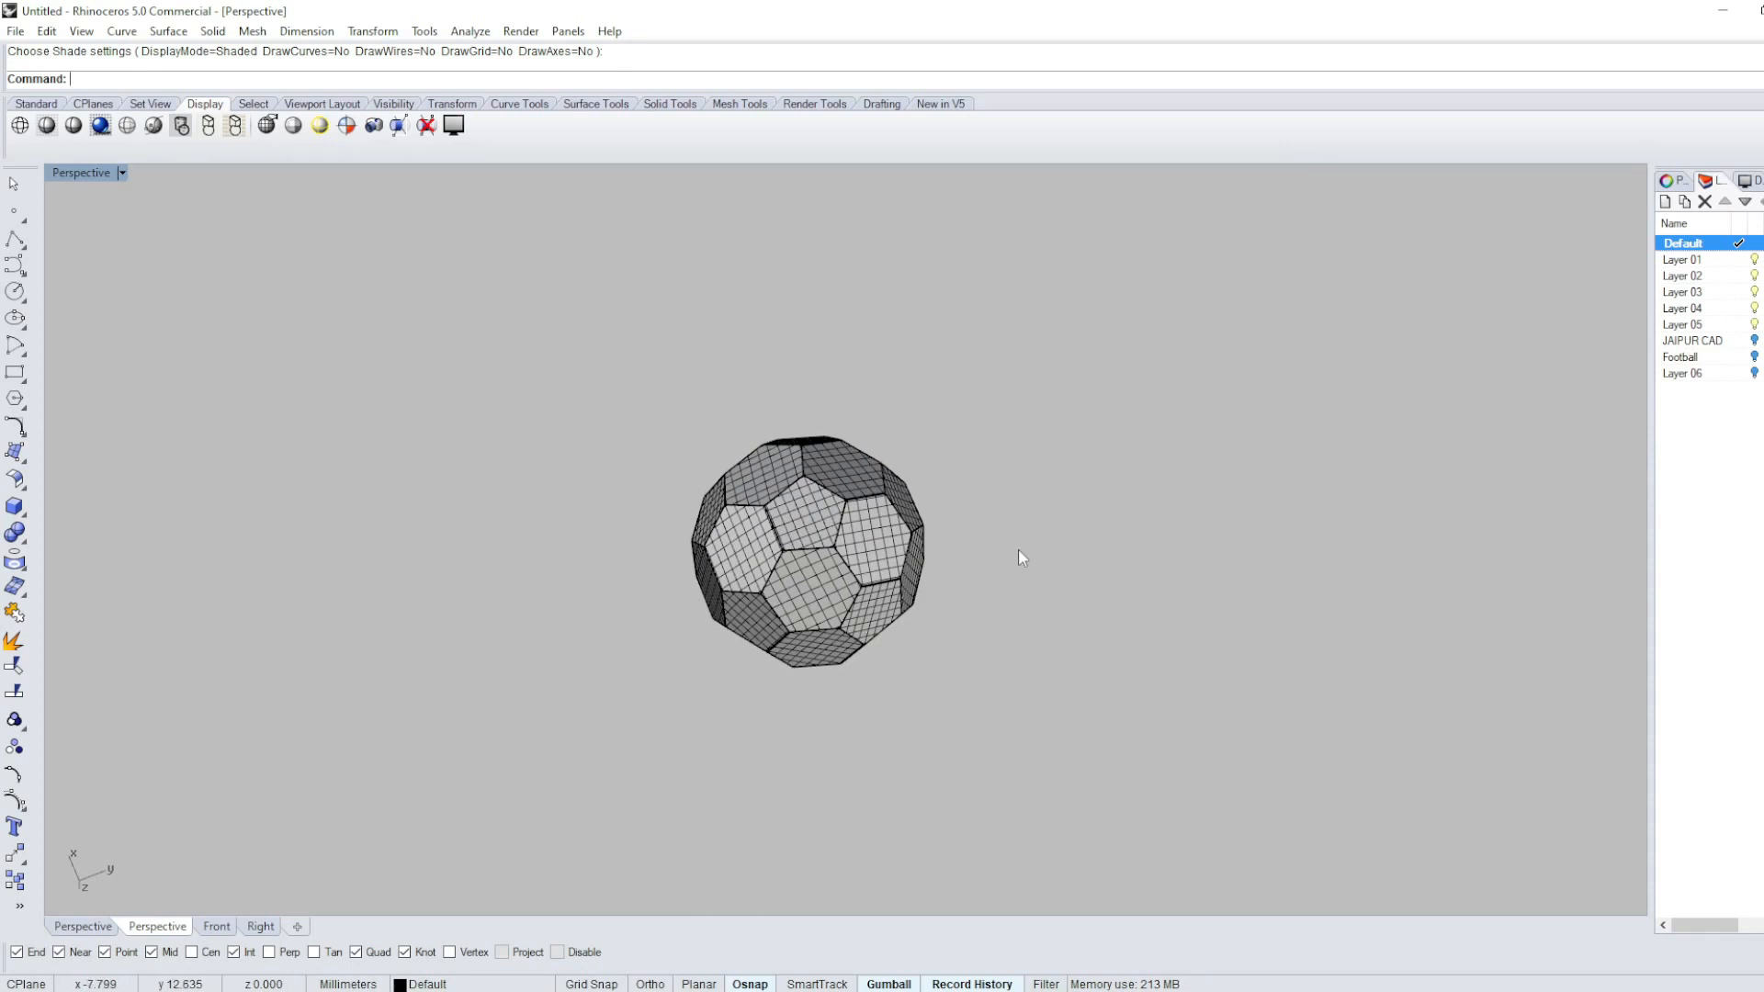
key("Return")
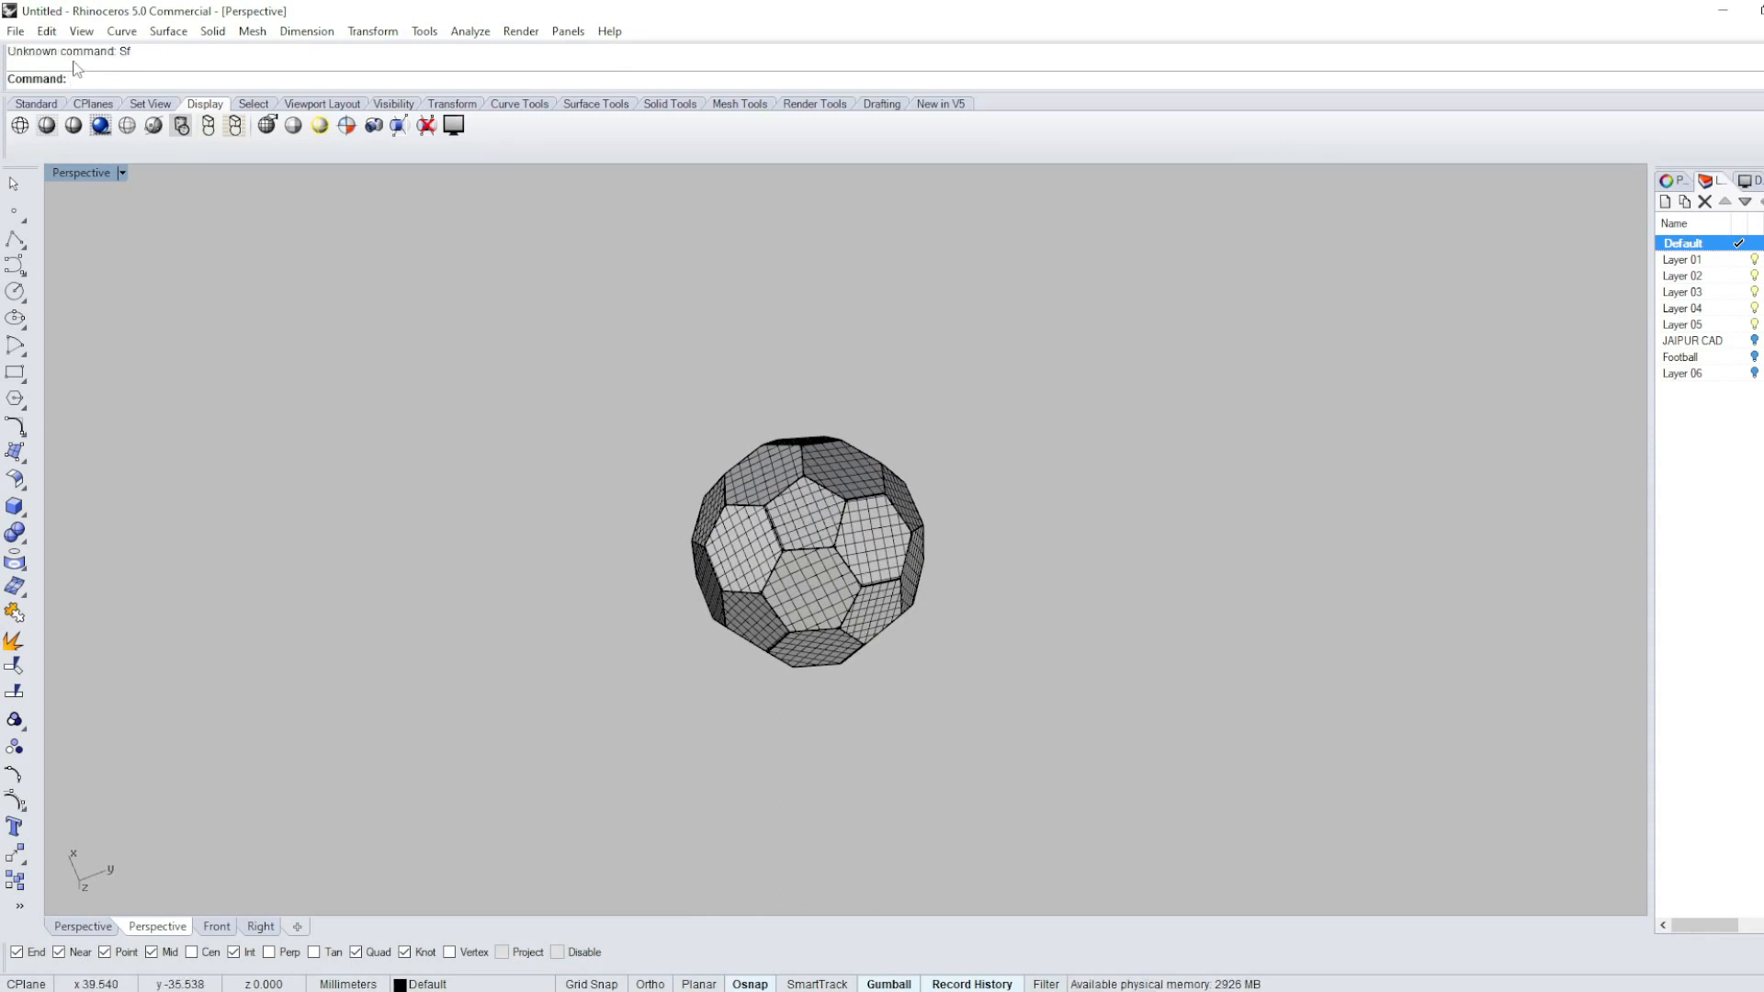
scroll(955, 582, "up", 5)
left_click(900, 556, "ctrl+shift")
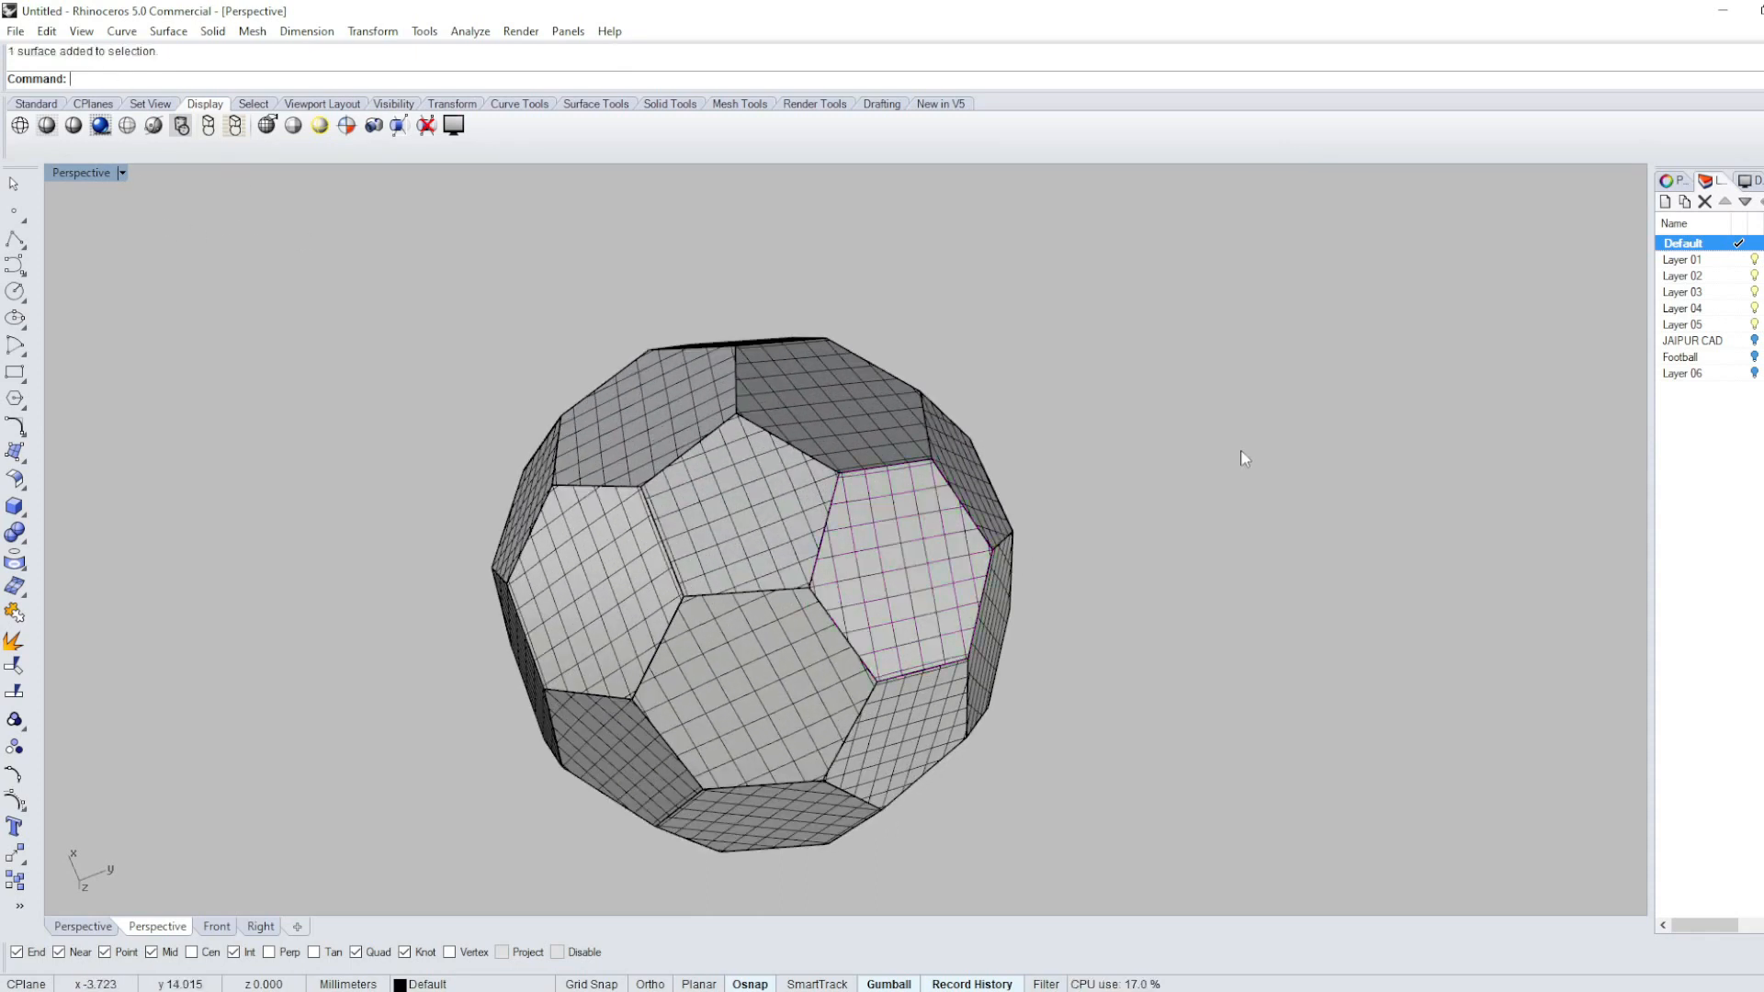
key("Return")
right_click_drag(1244, 457, 1027, 577)
type("Sc")
key("Return")
right_click_drag(881, 681, 903, 576, "shift")
Select all the surfaces of the ball, move them to Layer 07 and turn that layer off.
type("Ss")
key("Return")
right_click_drag(984, 614, 935, 590)
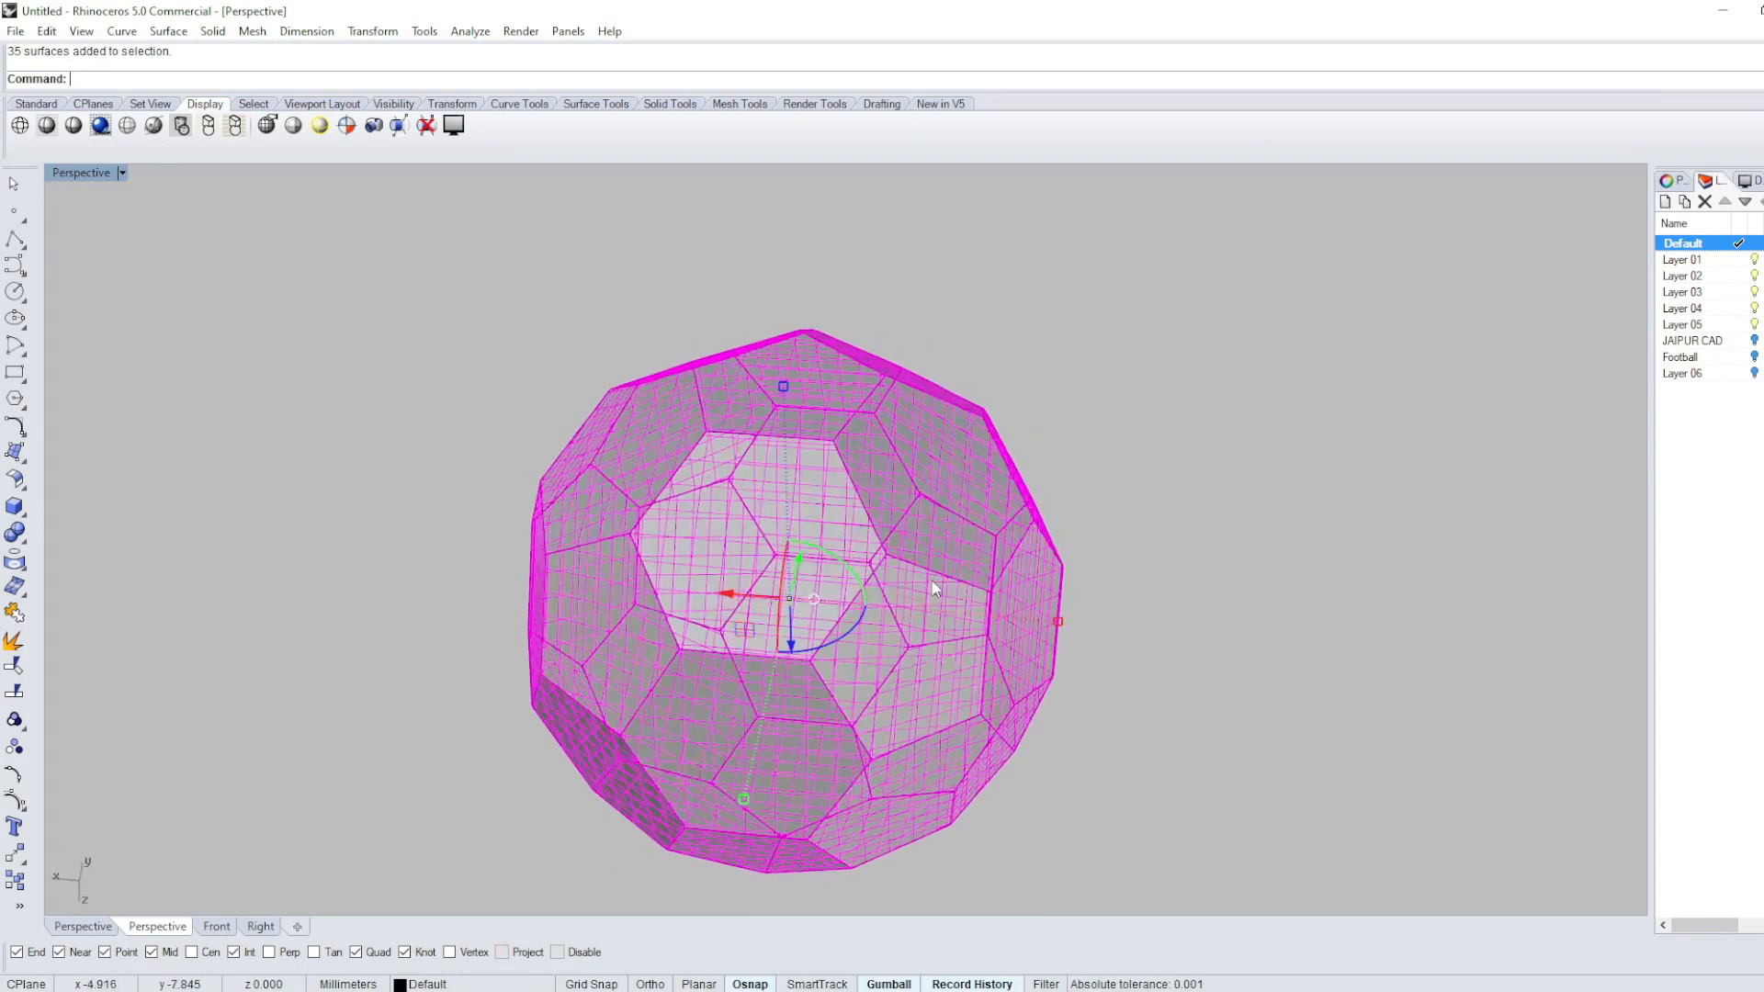
right_click(1724, 418)
left_click(1700, 421)
right_click(1682, 389)
left_click(1702, 728)
left_click(1755, 390)
Select the ball's entire wireframe and explode its remaining joined curves.
scroll(1083, 429, "down", 5)
right_click_drag(1064, 599, 1075, 478)
left_click_drag(692, 335, 1287, 825)
key("Return")
scroll(1066, 577, "up", 6)
right_click_drag(1111, 432, 1011, 527)
Pipe all the selected edge segments with round caps and a small uniform radius.
type("PI")
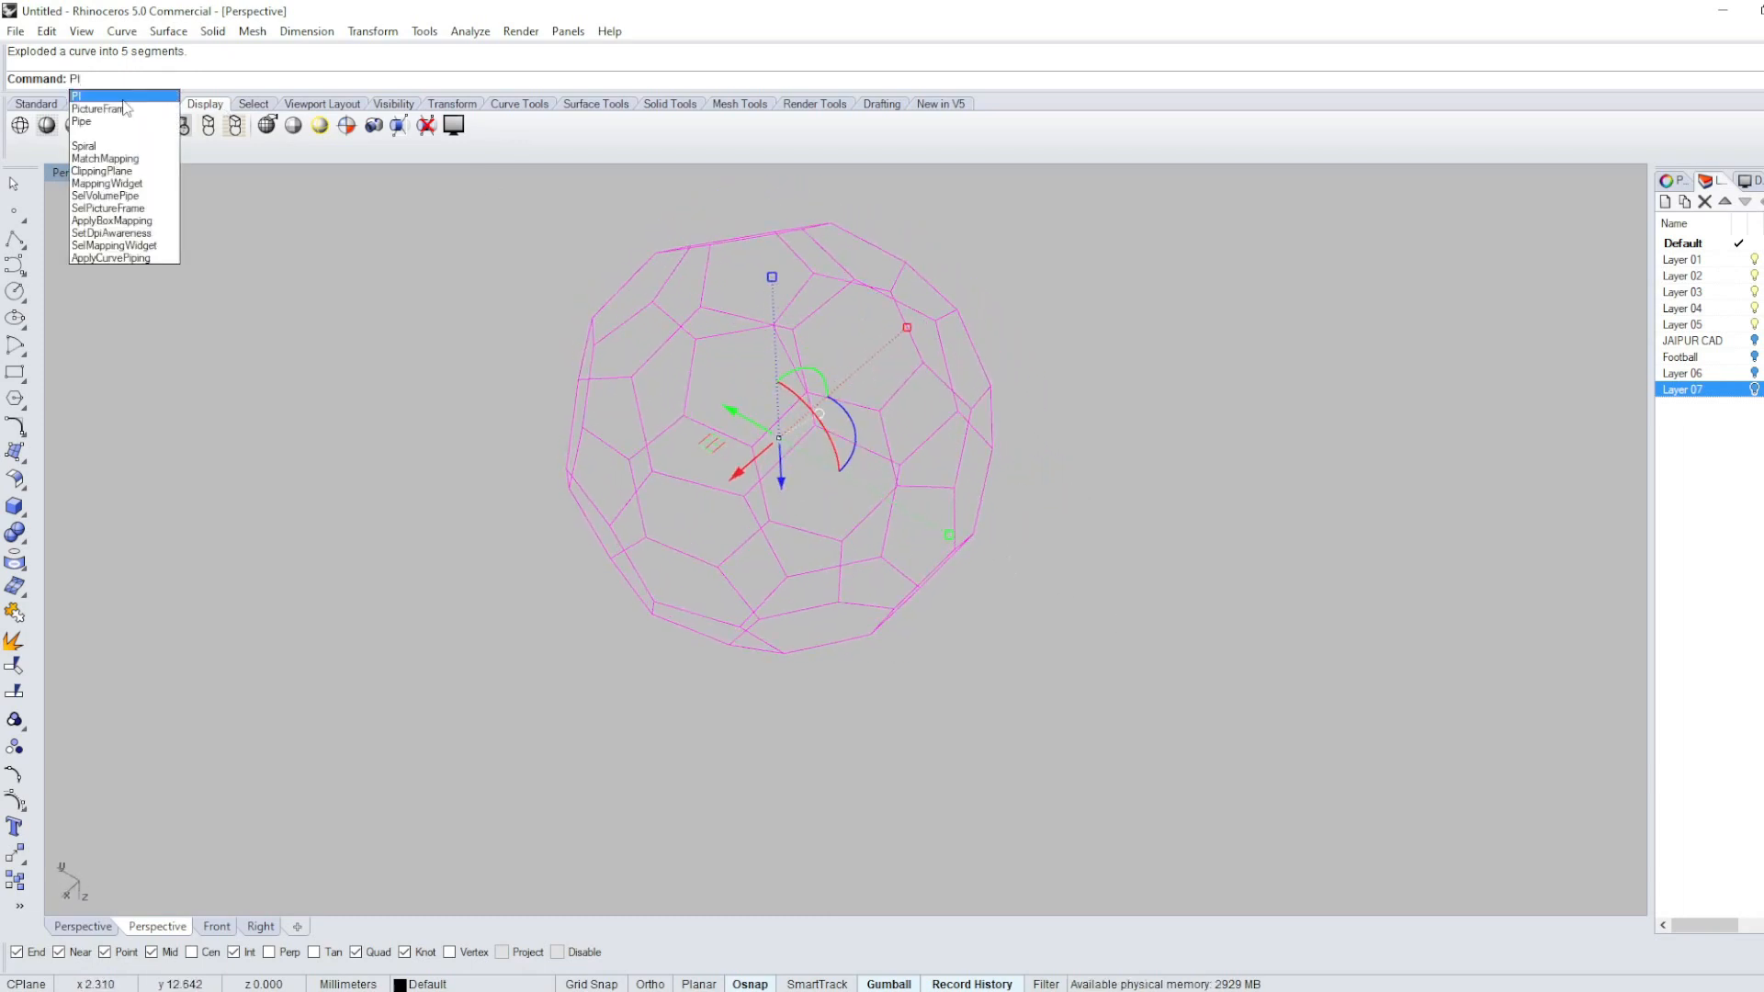
key("Return")
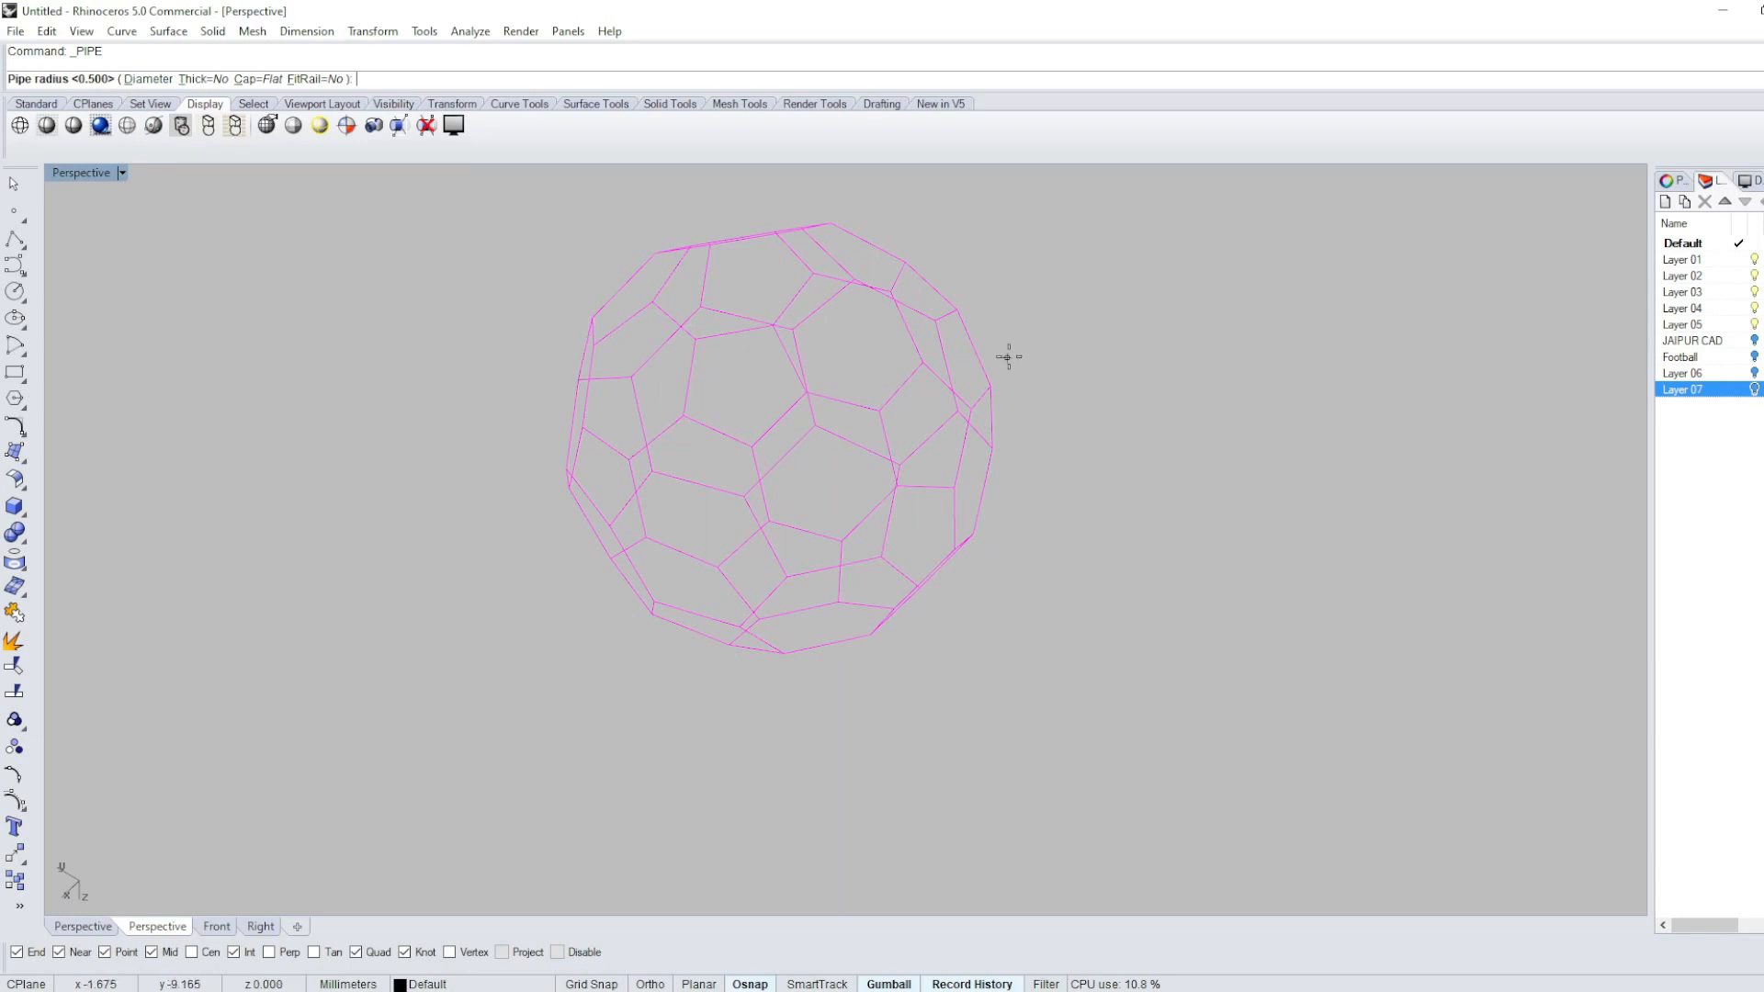
left_click(257, 79)
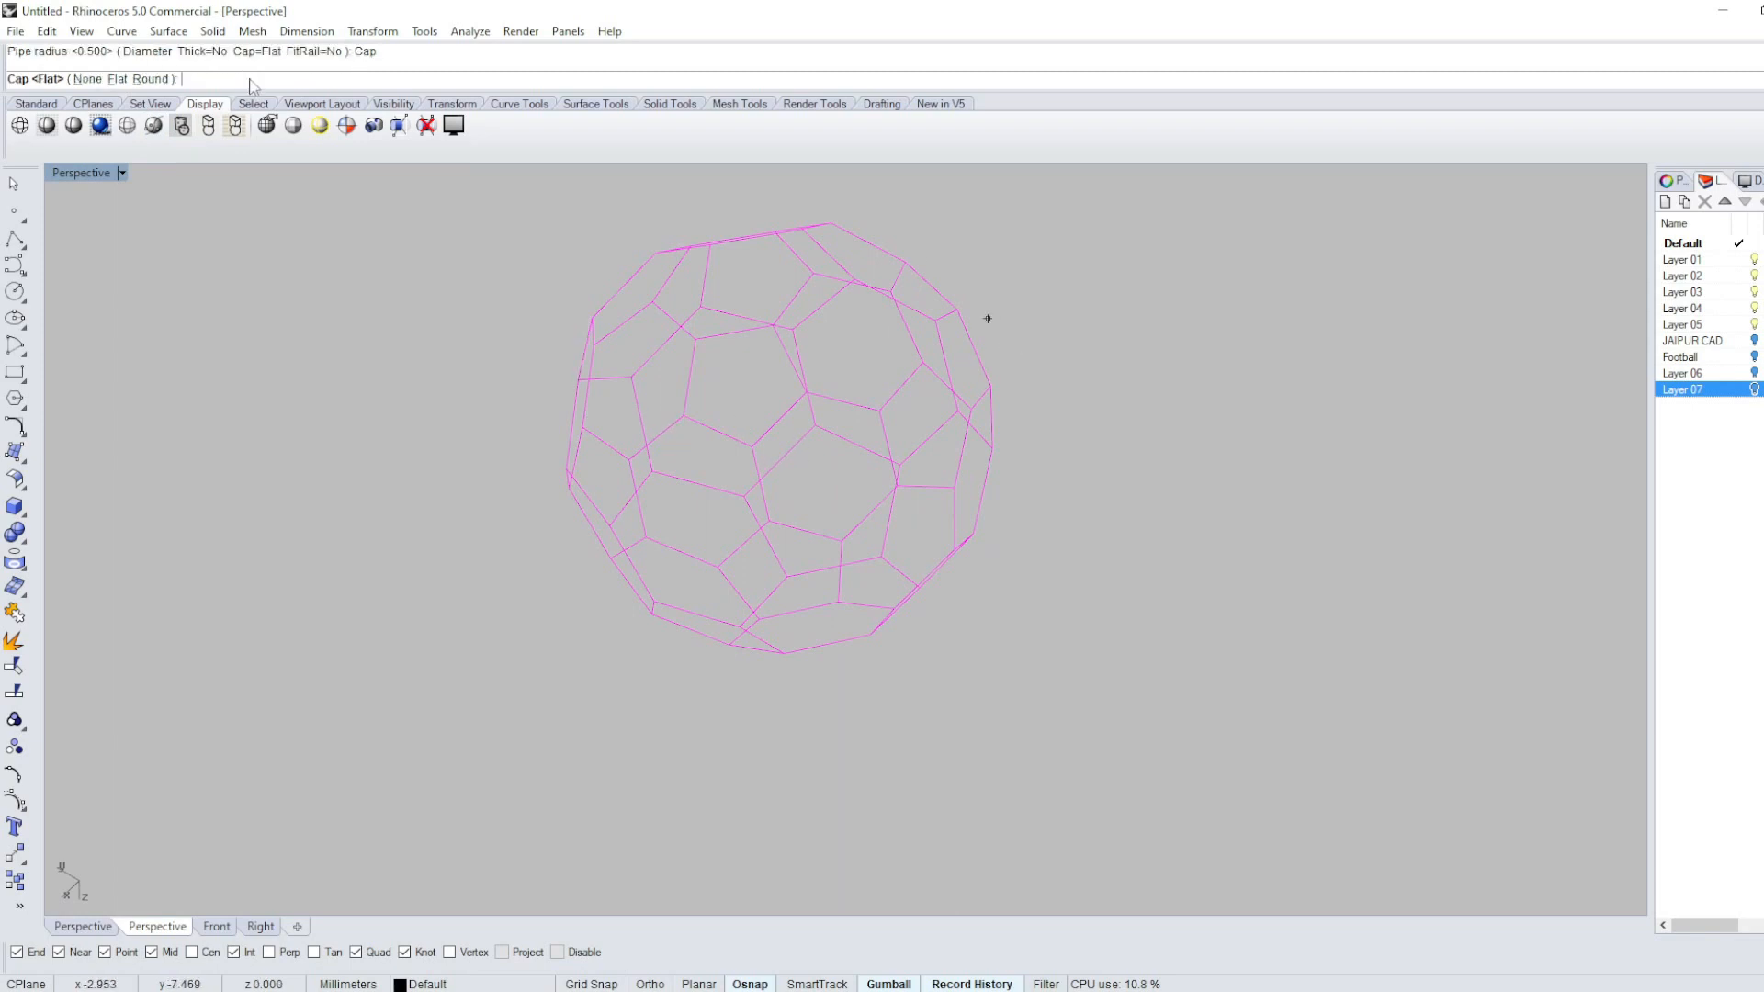
left_click(151, 79)
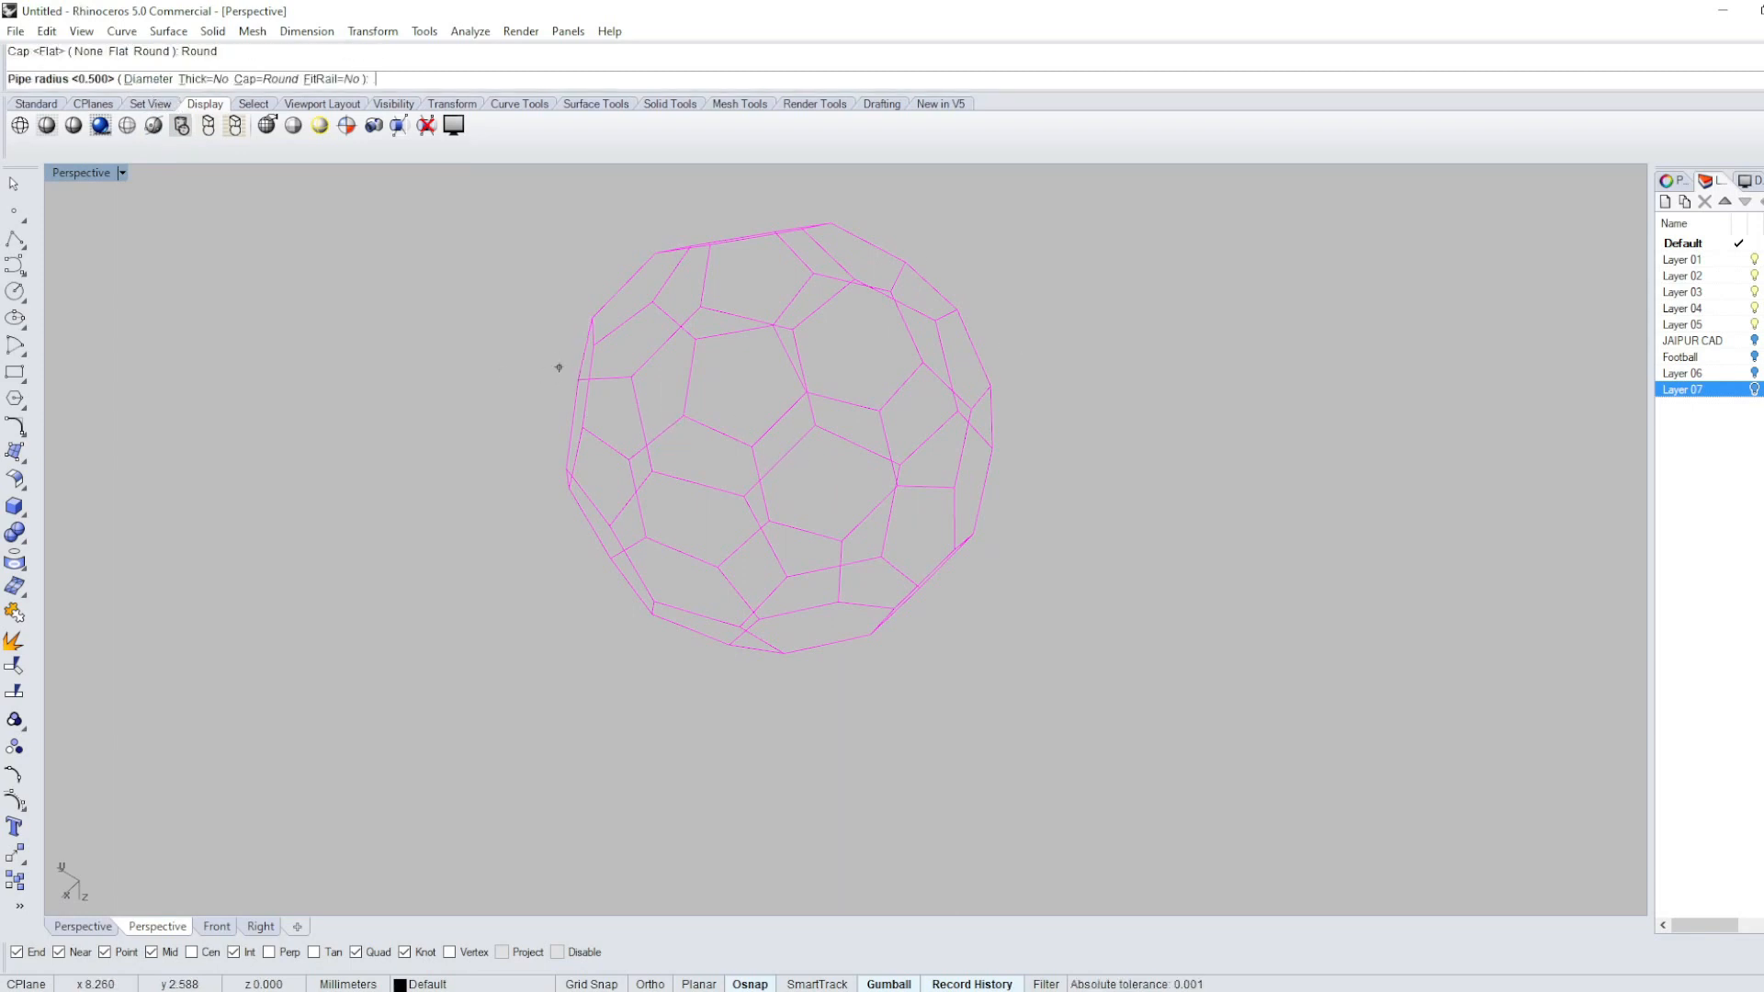
type("3")
key("Return")
key("Return")
key("Return")
key("Escape")
Preview the piped football frame in Rendered display mode from the front and in perspective.
right_click_drag(1045, 536, 457, 339)
type("Sh")
key("Return")
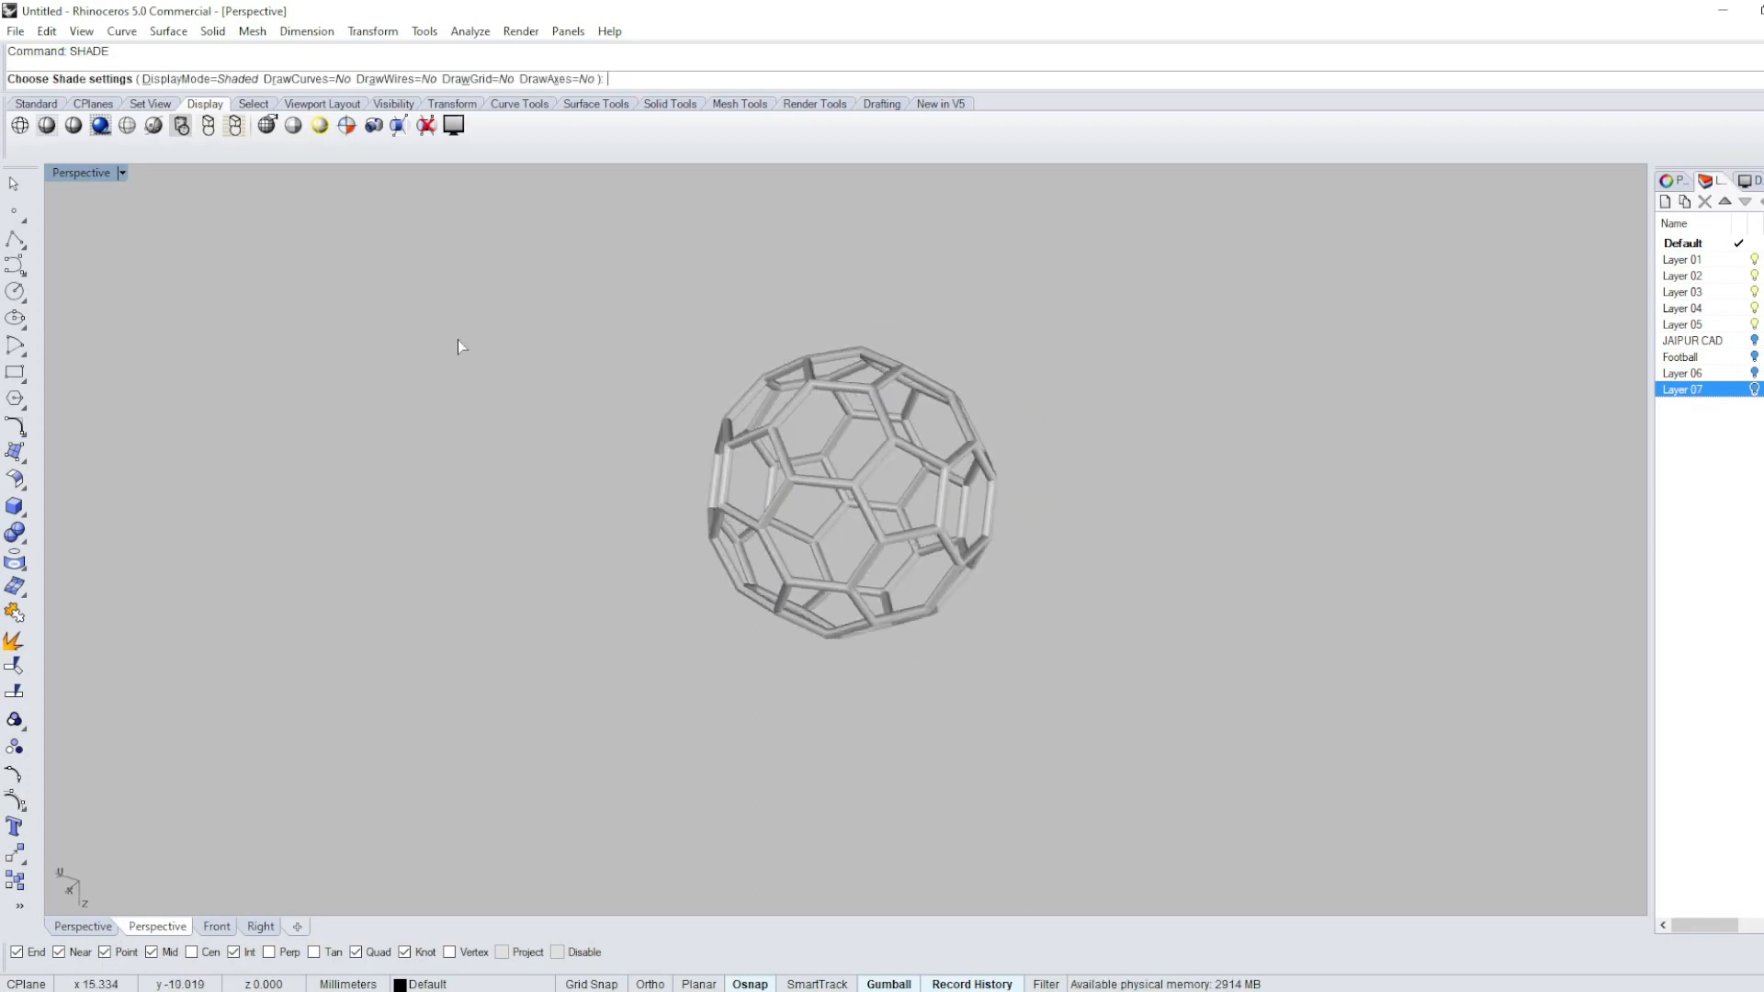
left_click(123, 174)
left_click(113, 261)
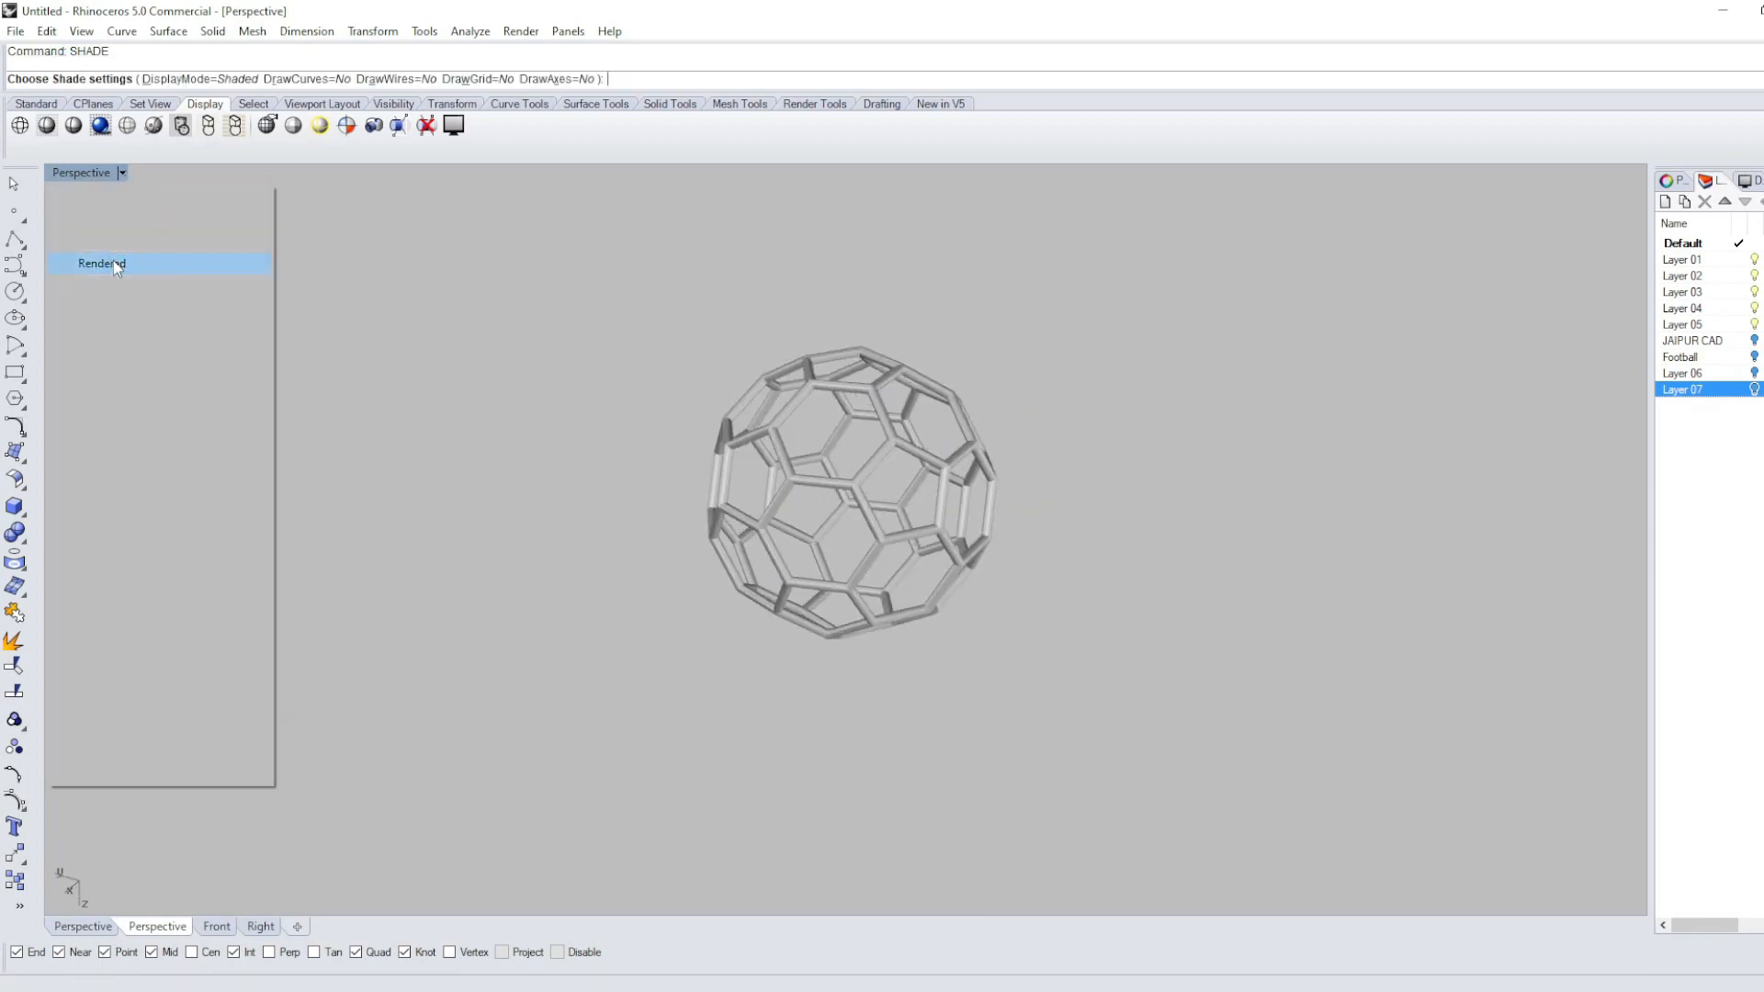
right_click_drag(1084, 548, 1184, 244)
key("ctrl+F2")
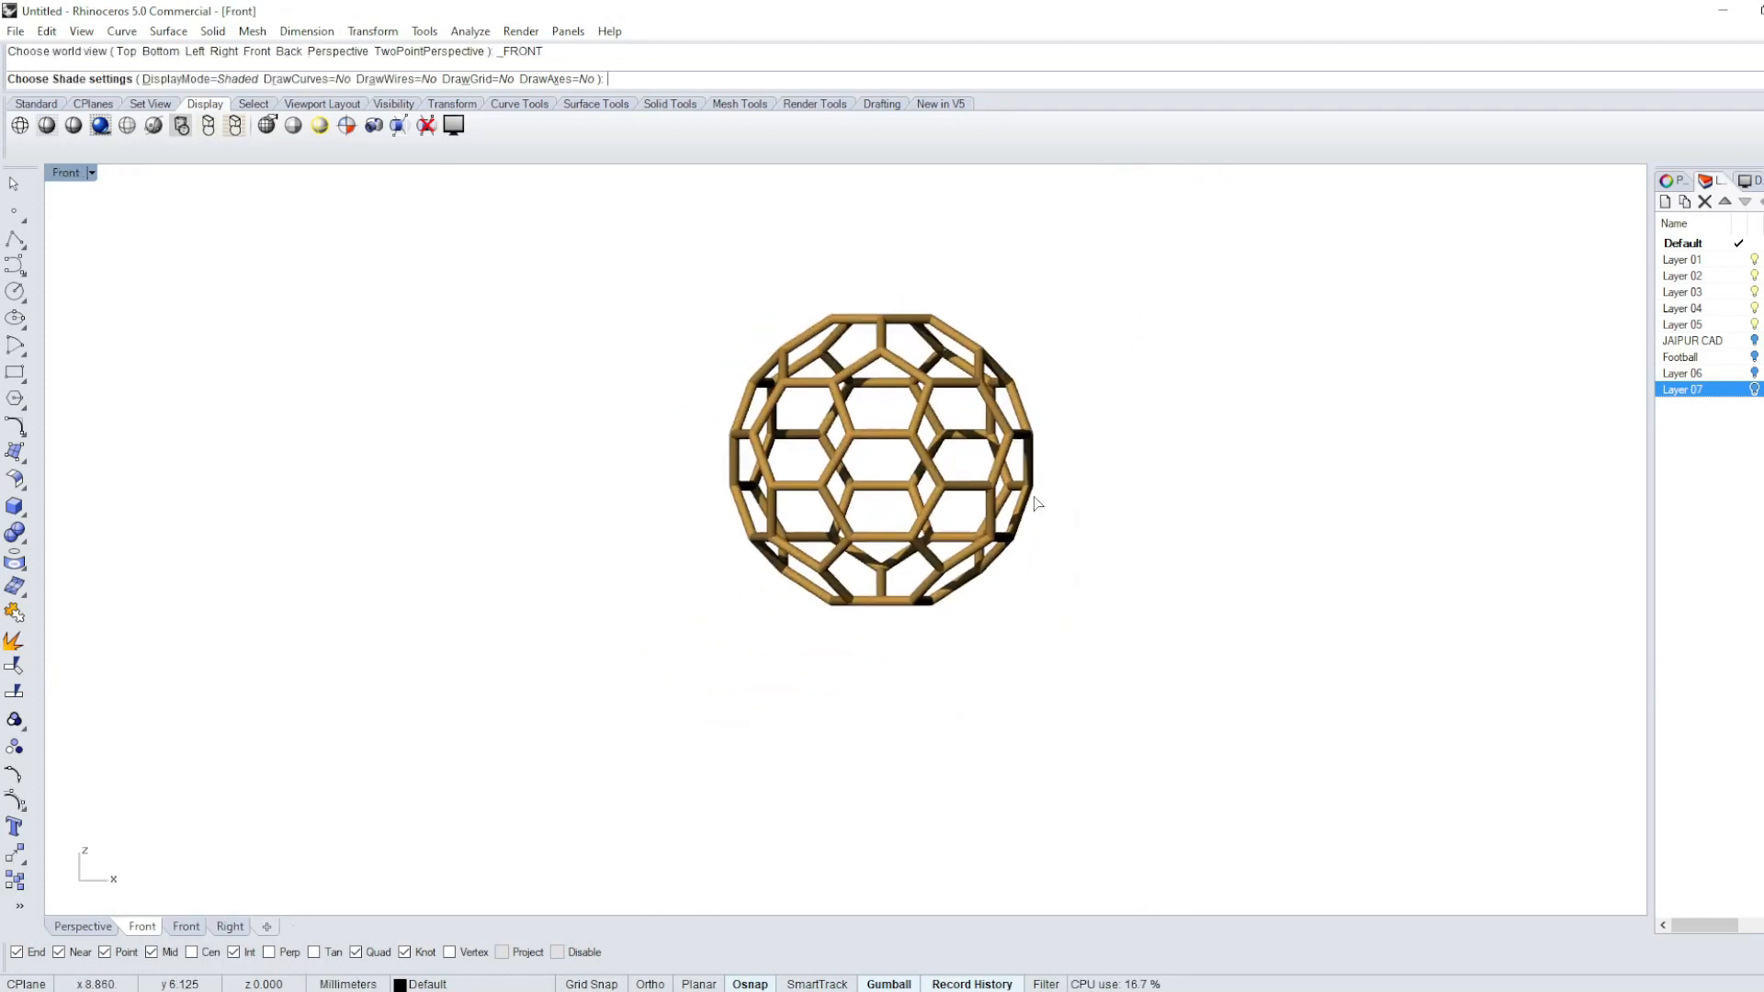
key("ctrl+F4")
right_click_drag(1110, 524, 1033, 475)
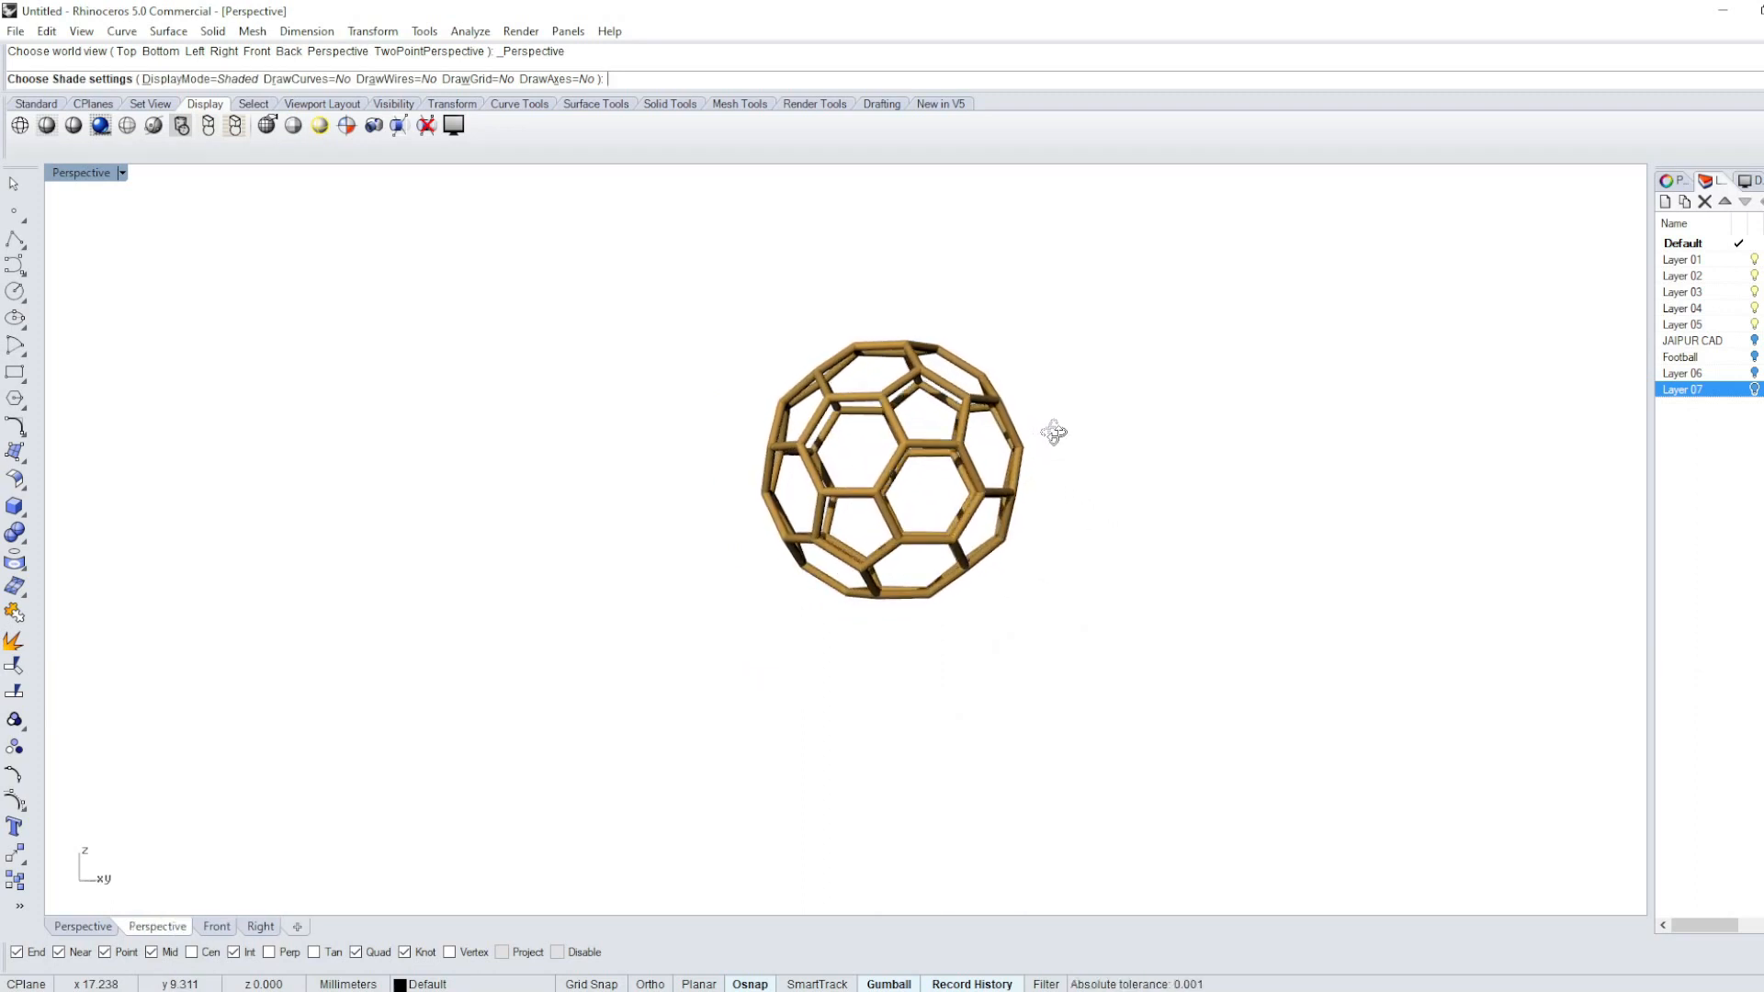